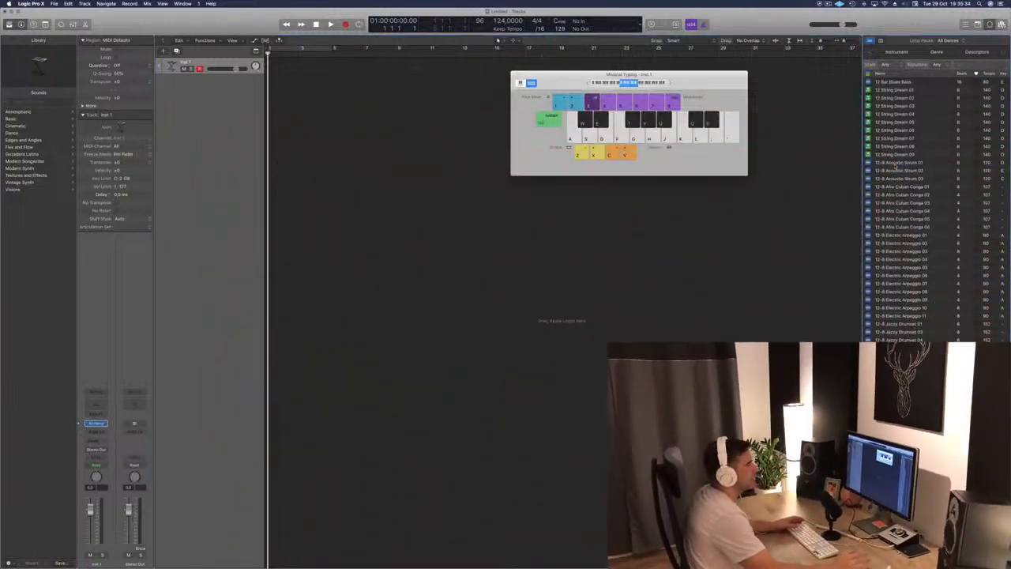
- Preview acoustic strum and conga loops, and add 12-8 Afro Cuban Conga 03 on a new track at bar 1, importing its tempo
left_click(897, 162)
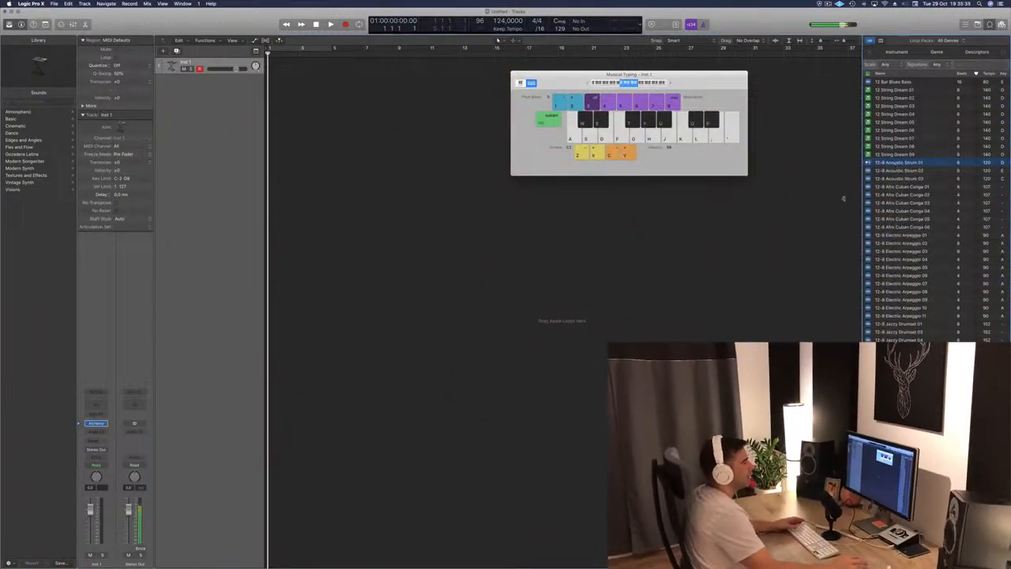
left_click(901, 187)
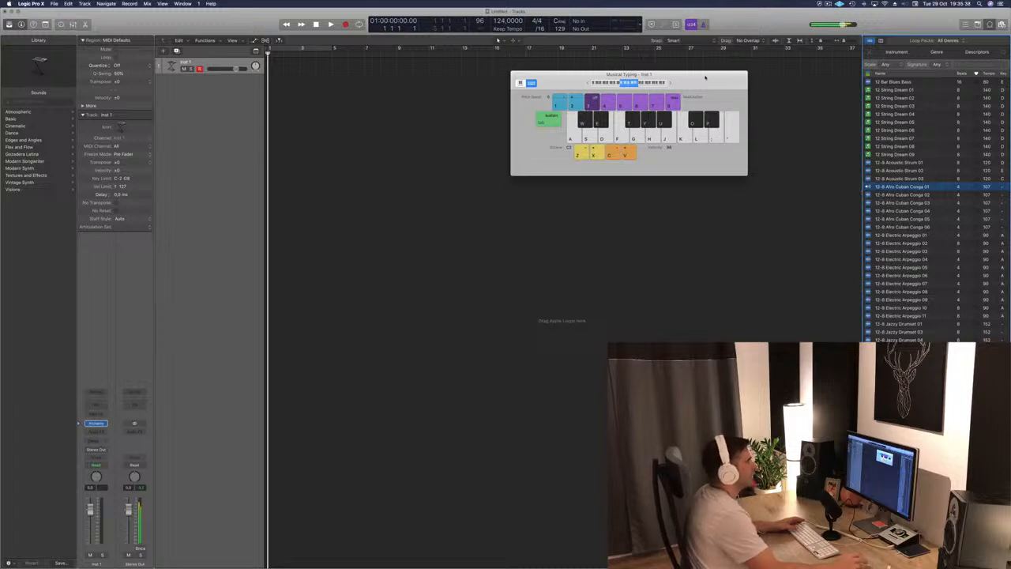
left_click_drag(706, 77, 774, 106)
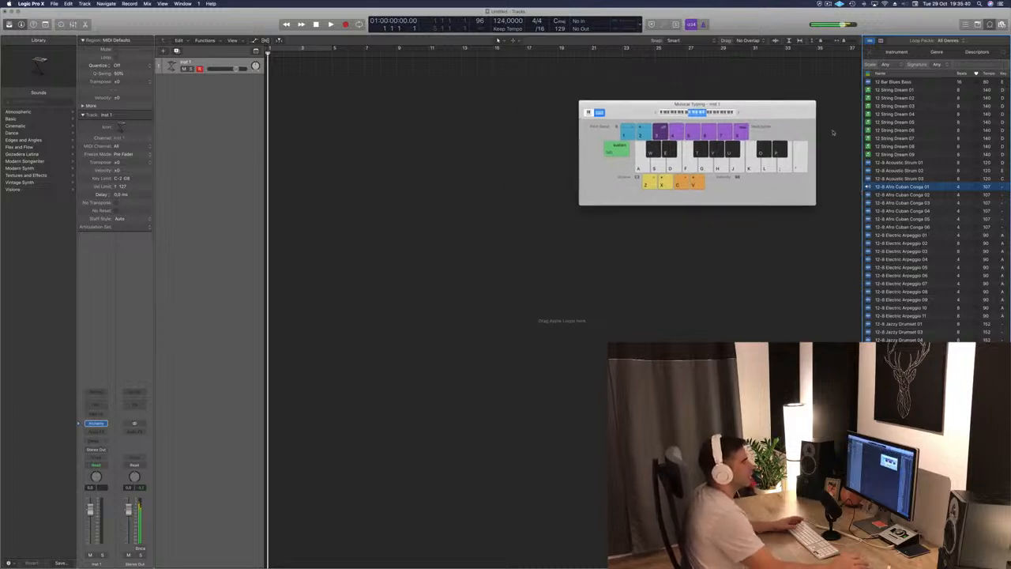
left_click(892, 203)
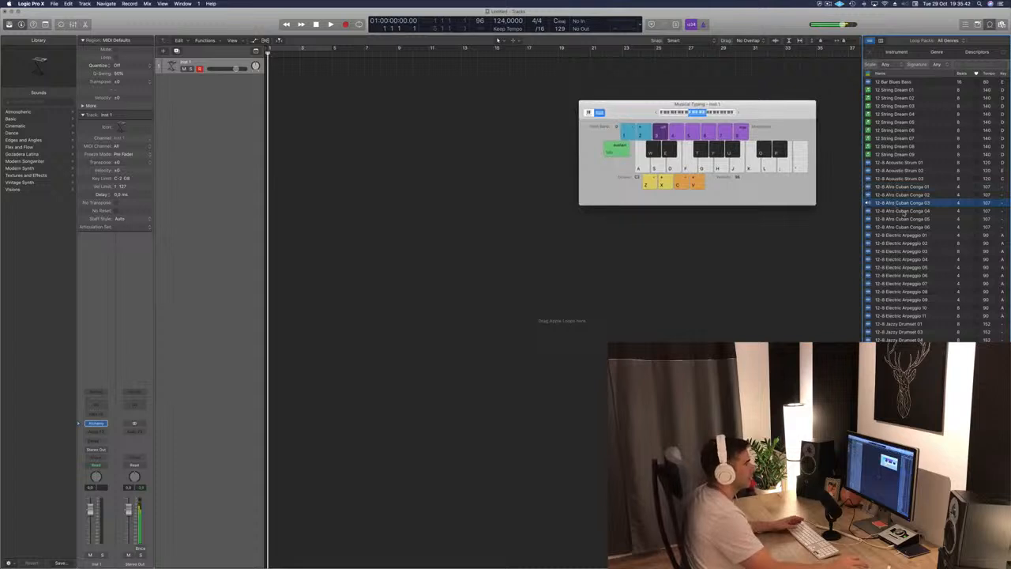
left_click(909, 212)
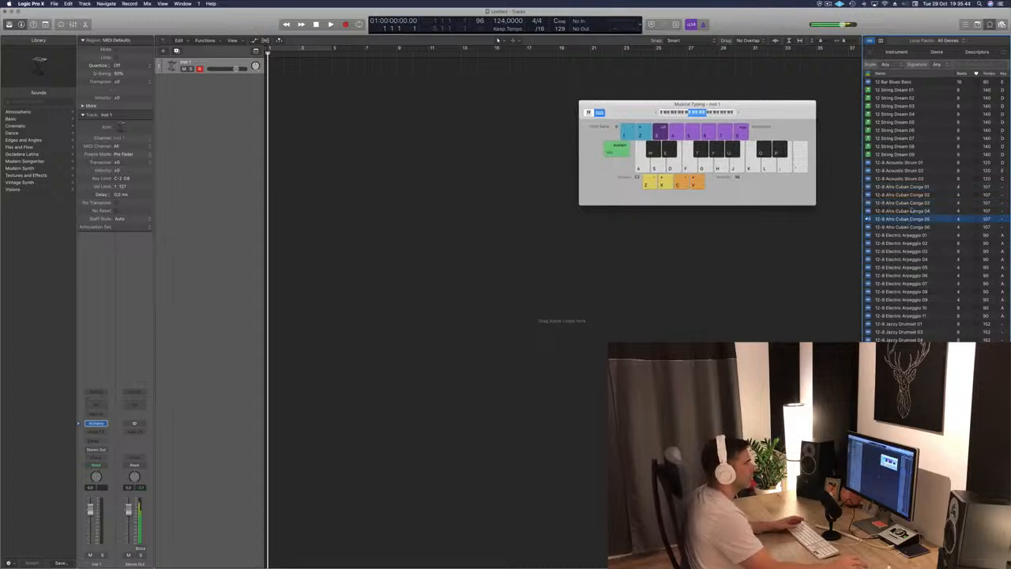
left_click(909, 203)
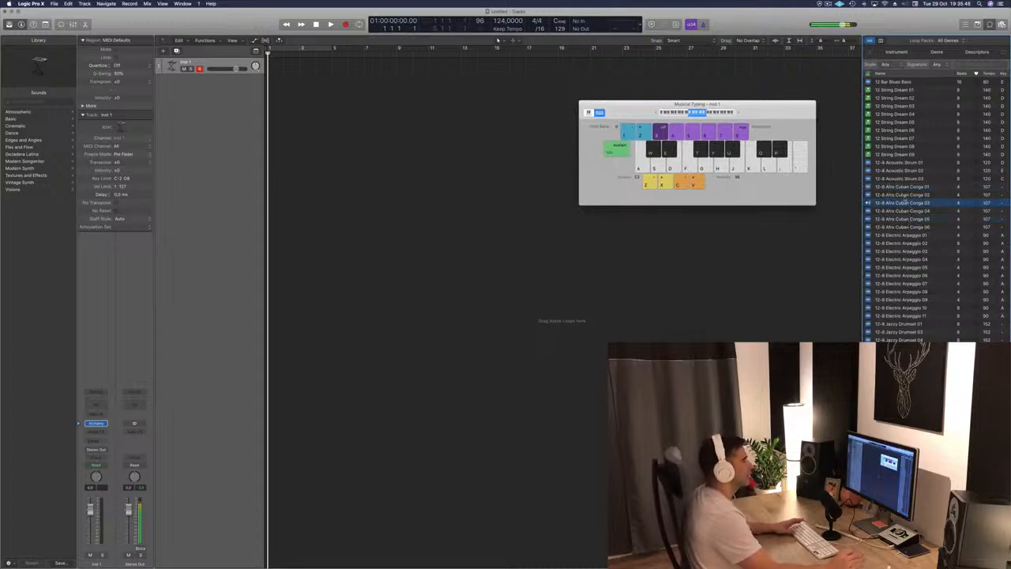
left_click_drag(908, 203, 259, 109)
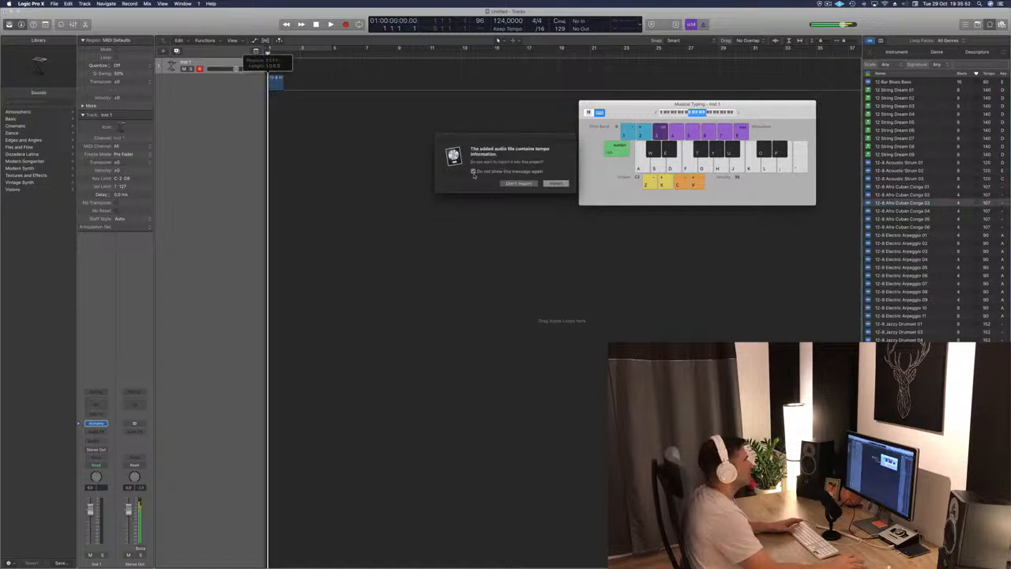
left_click(555, 185)
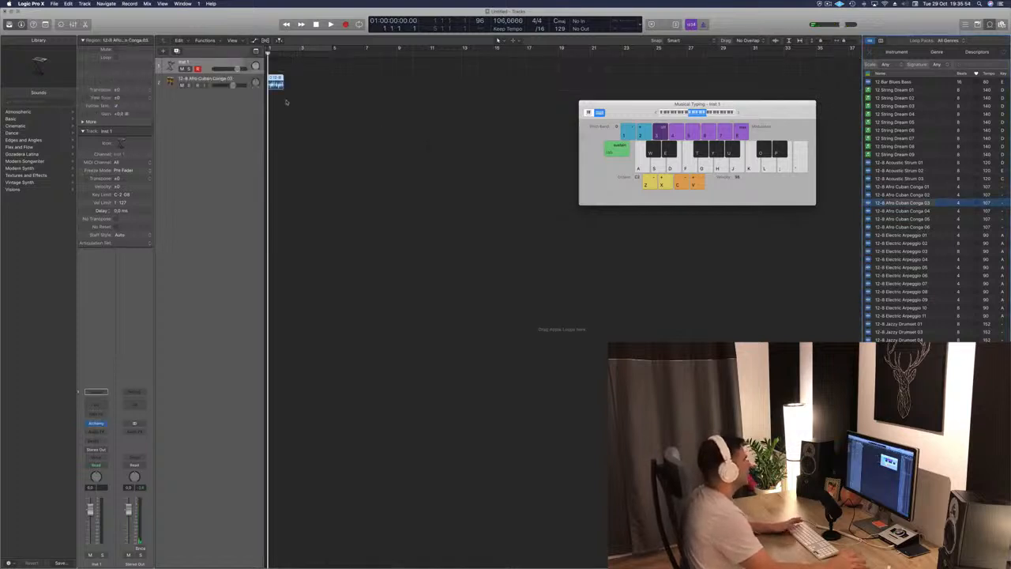
key("space")
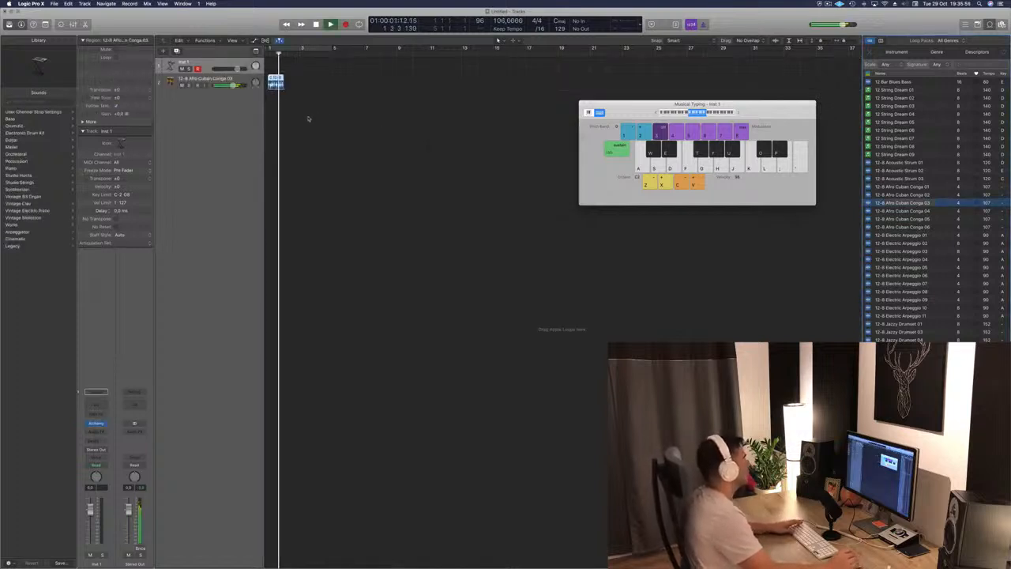
key("space")
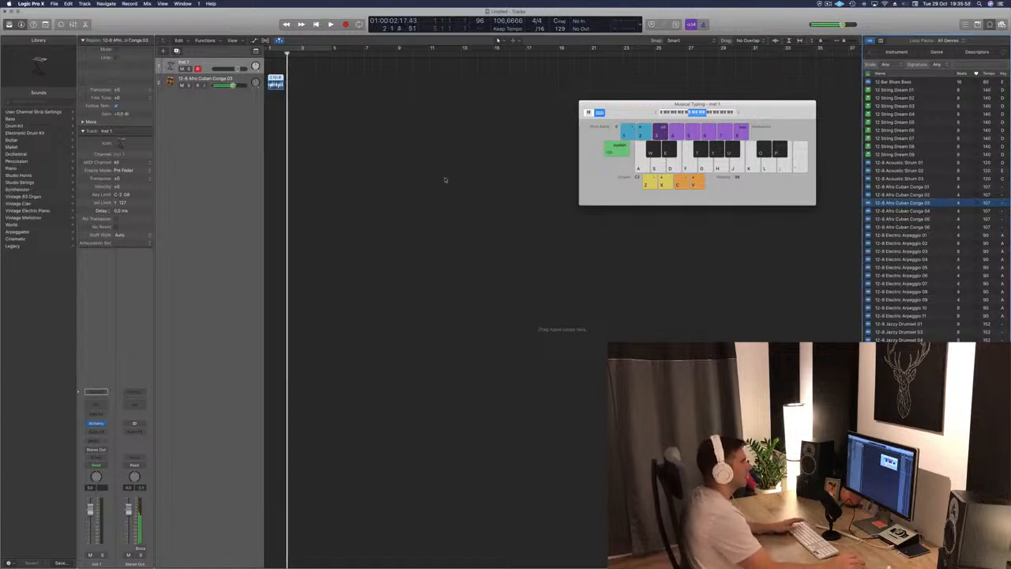
- Turn on a cycle range over bars 1 to 5 and loop the conga region to bar 5, and start playback
left_click(343, 100)
left_click(326, 50)
left_click(276, 84)
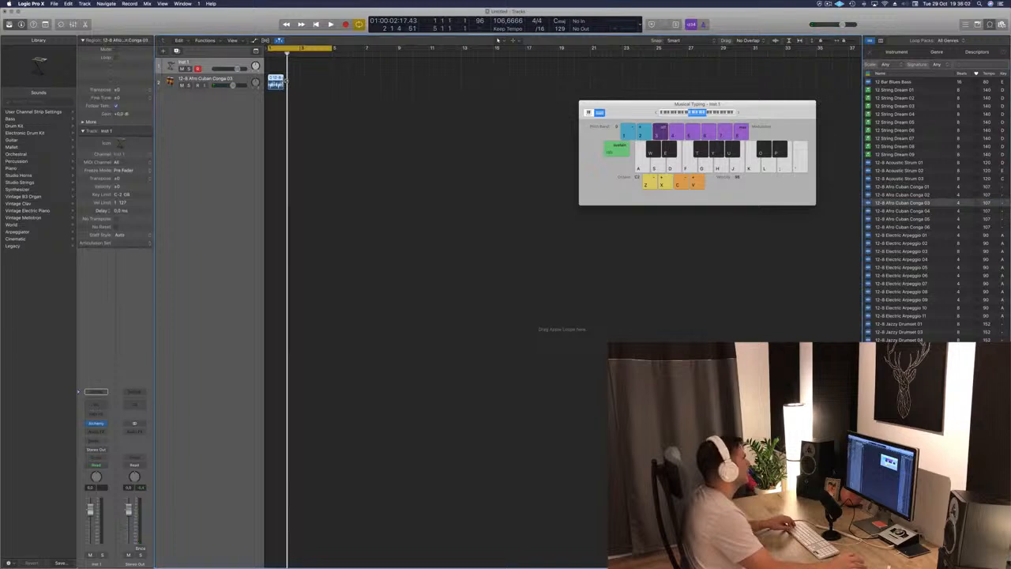
left_click_drag(282, 79, 332, 79)
key("space")
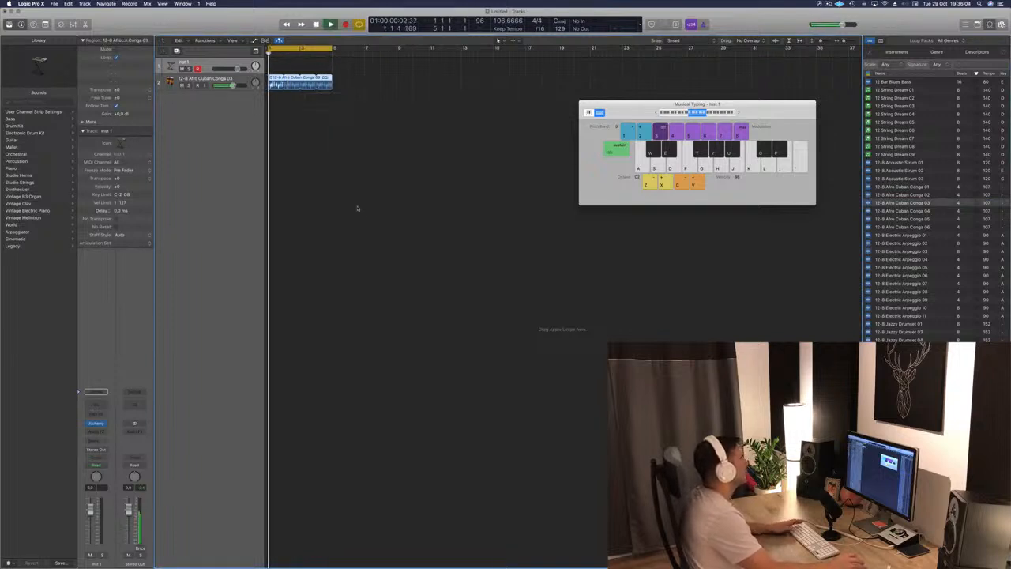
- Set the project tempo to 124 and listen to the conga loop at that speed
key("super+Right")
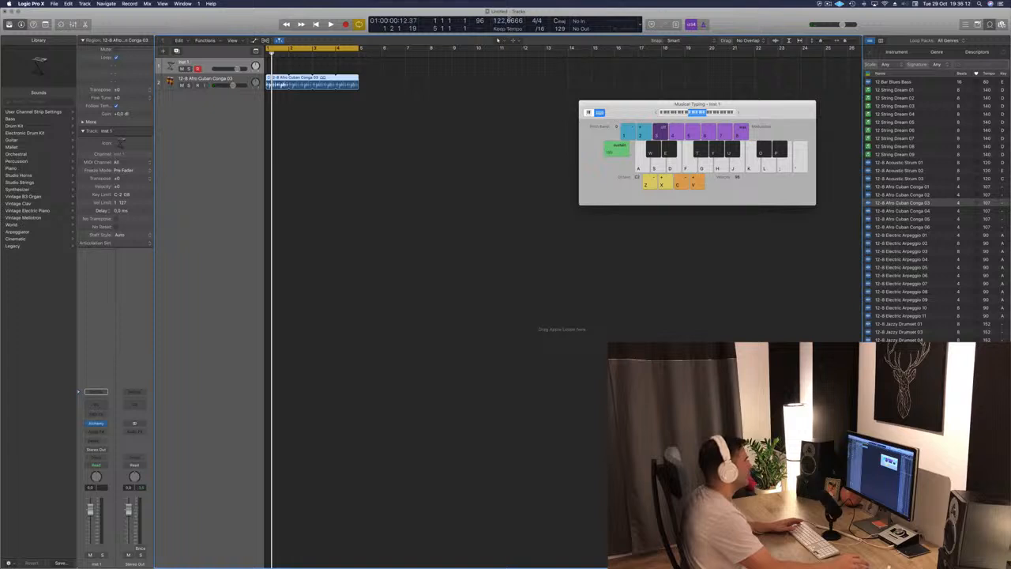
double_click(510, 21)
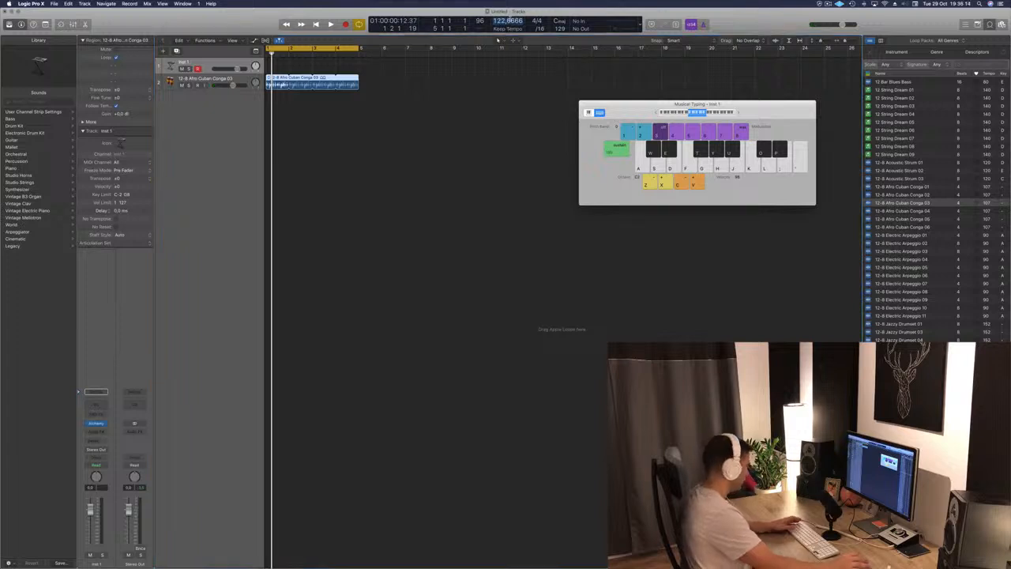
type("124")
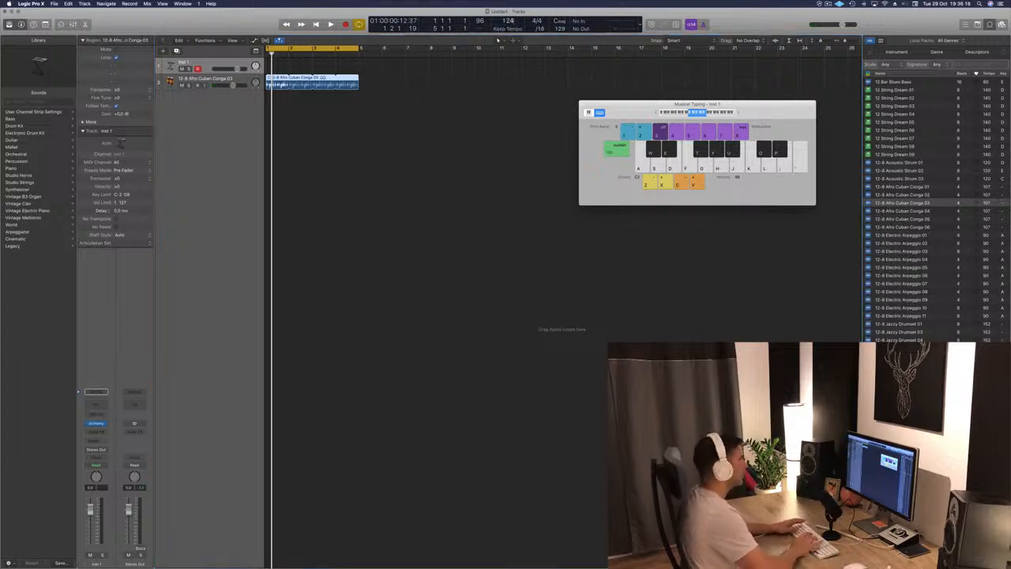
key("Return")
left_click(500, 120)
key("space")
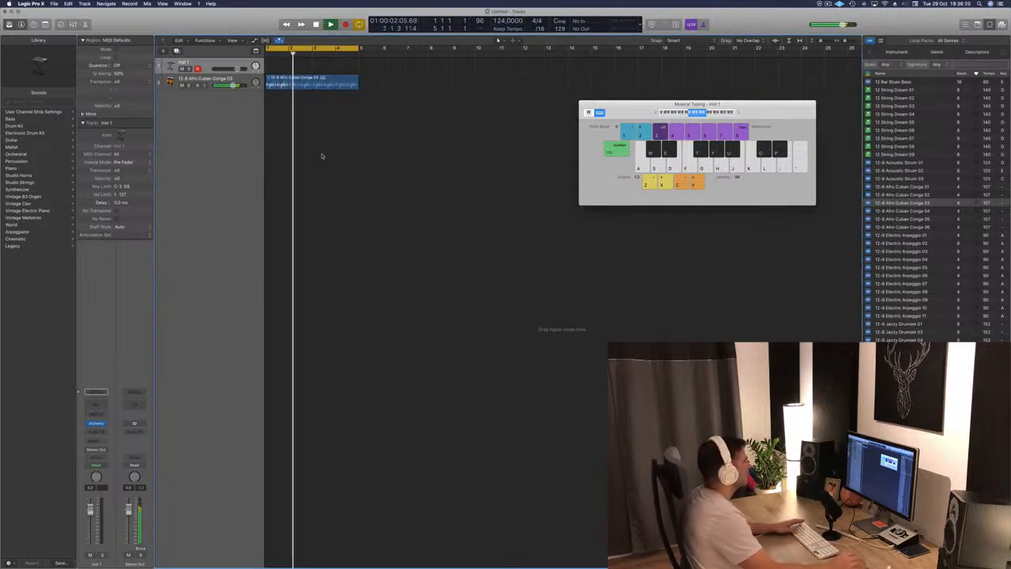
key("space")
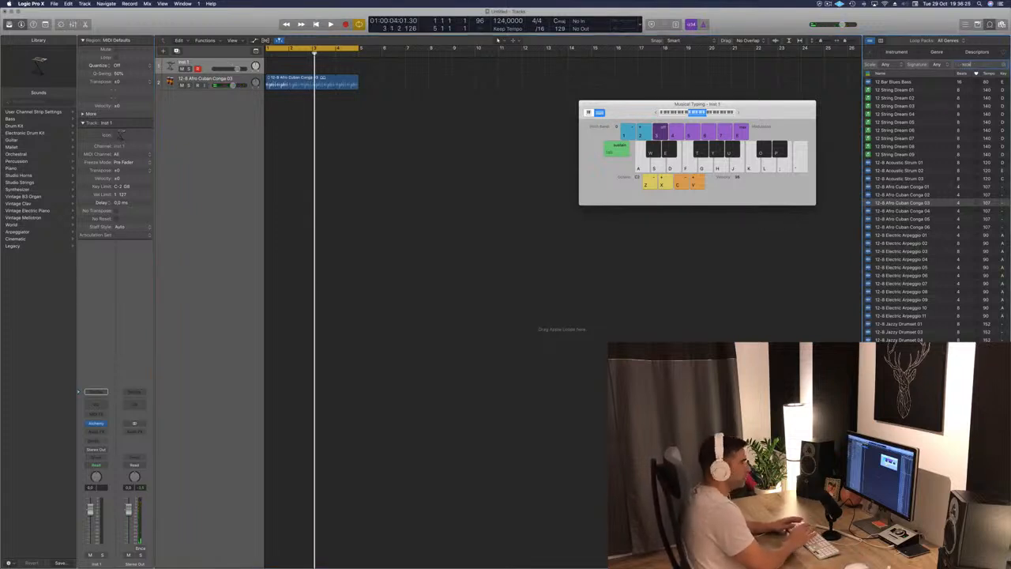
- Search the loop library for "kick", also trying "kick drum" before restoring the "kick" search
key("Return")
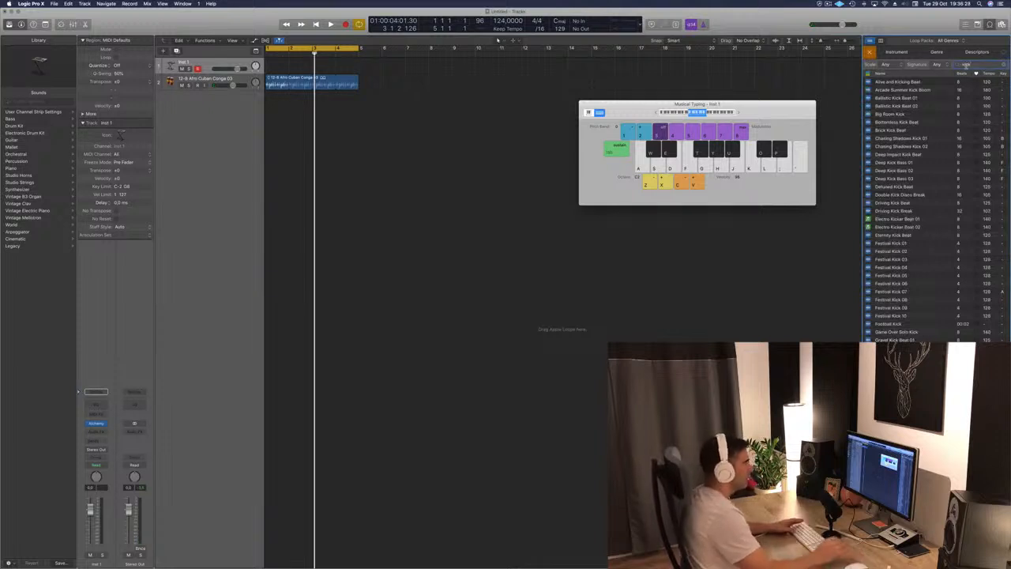
type("dru")
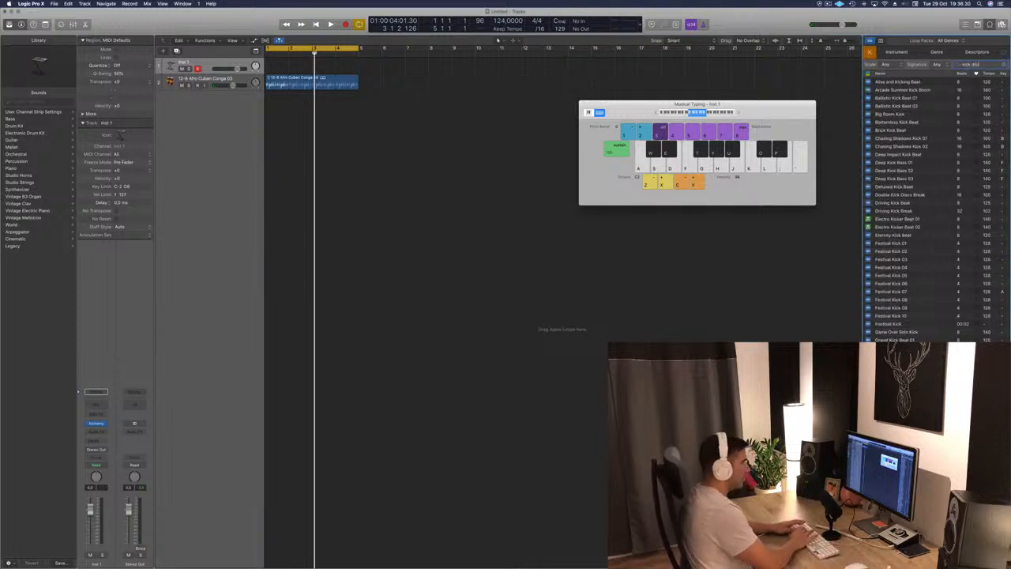
type("m")
key("Return")
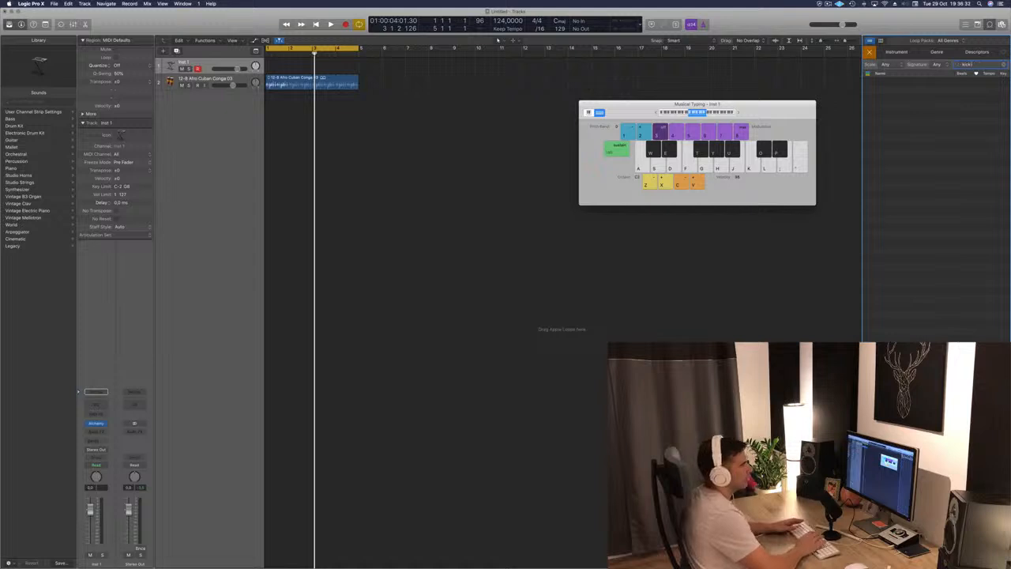
key("Return")
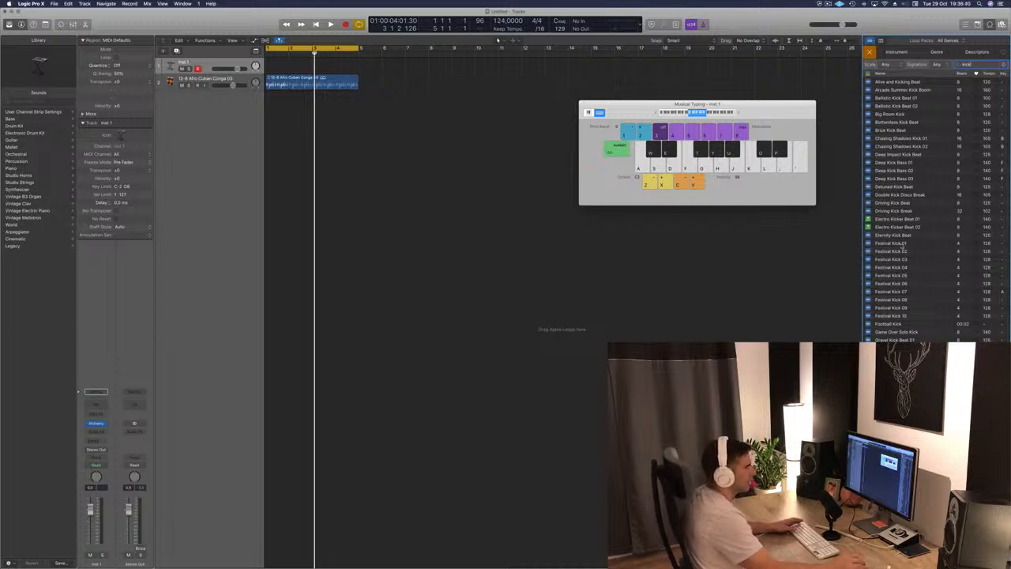
- Preview the Festival Kick loops, add Festival Kick 03 on a new track at bar 1, and play it with the conga
left_click(902, 245)
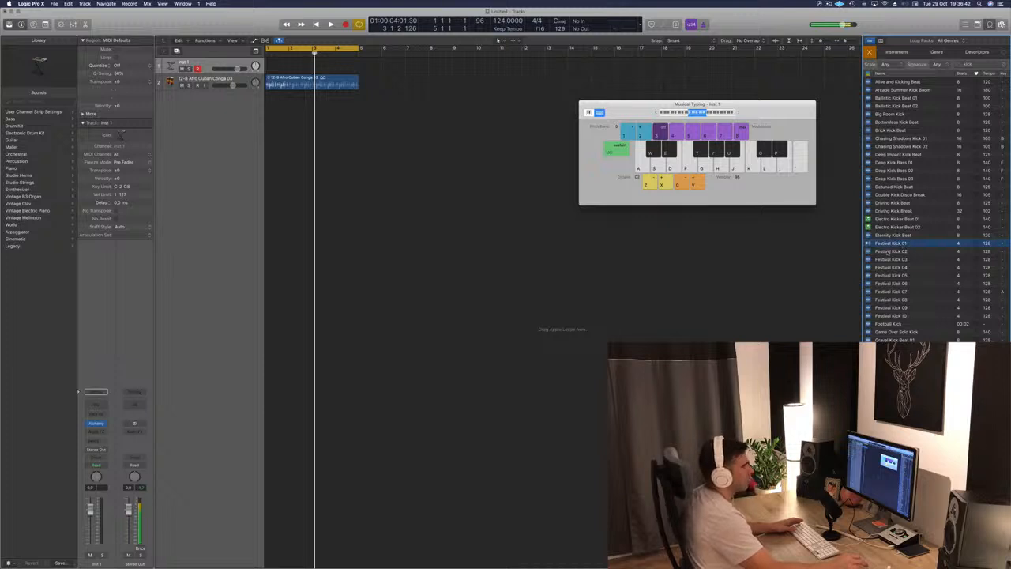
left_click(887, 253)
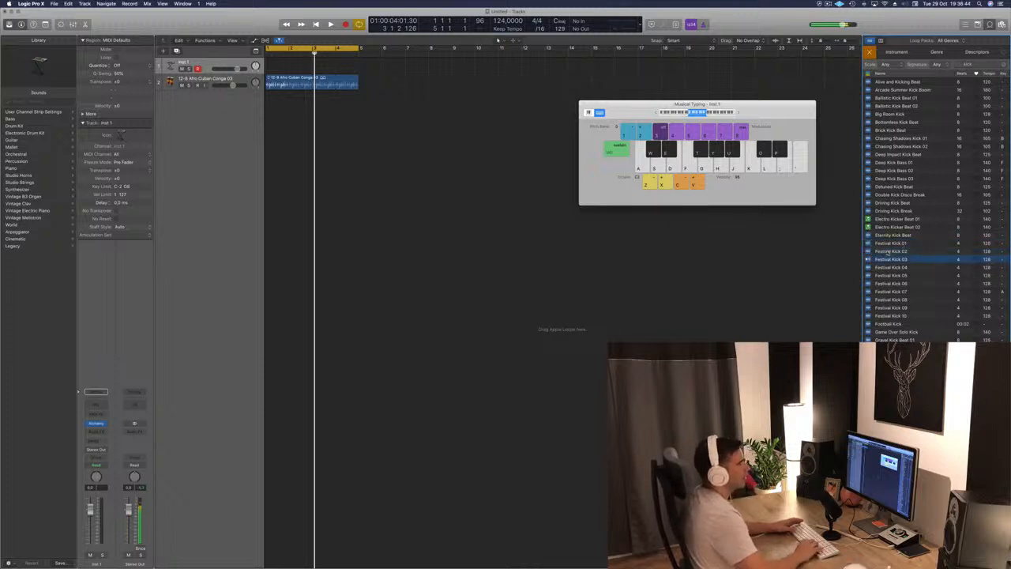
key("Down")
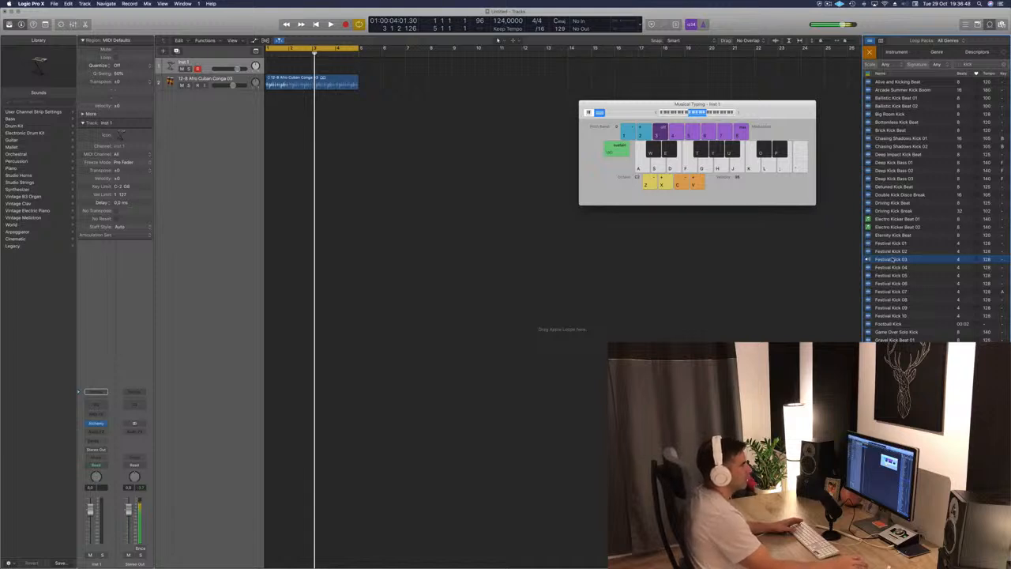
left_click_drag(892, 258, 261, 120)
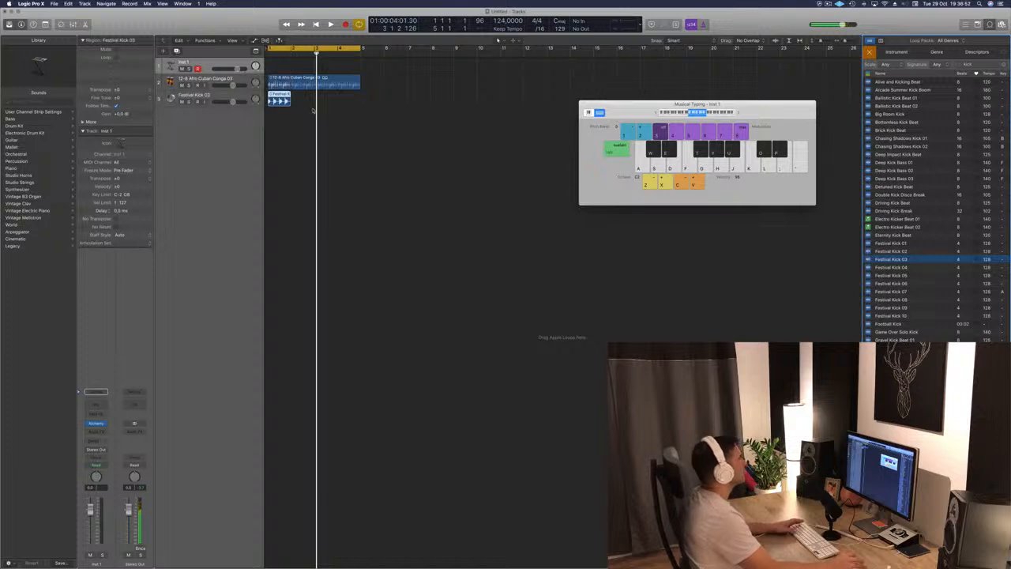
key("space")
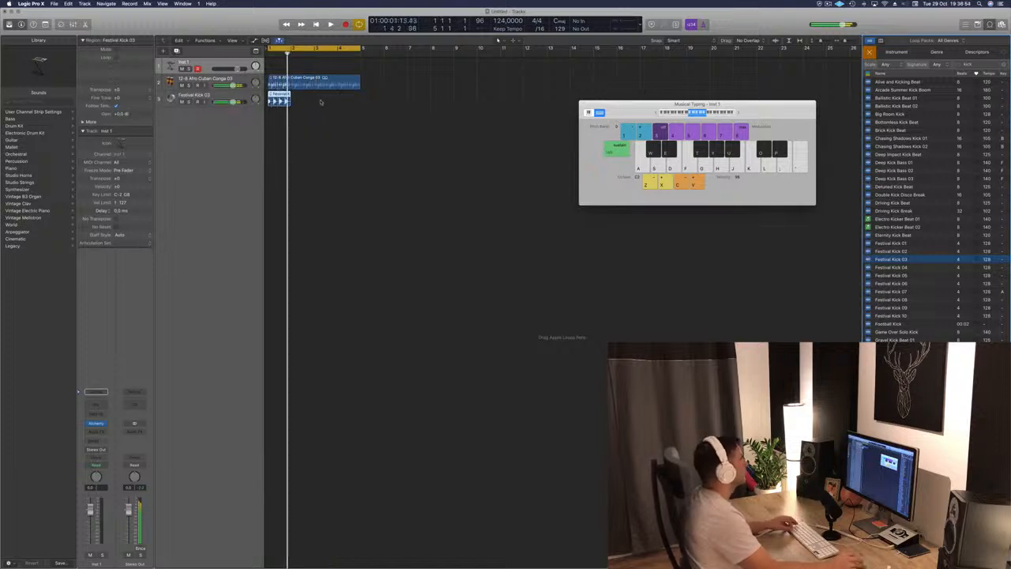
left_click(272, 94)
left_click(326, 99)
left_click(303, 100)
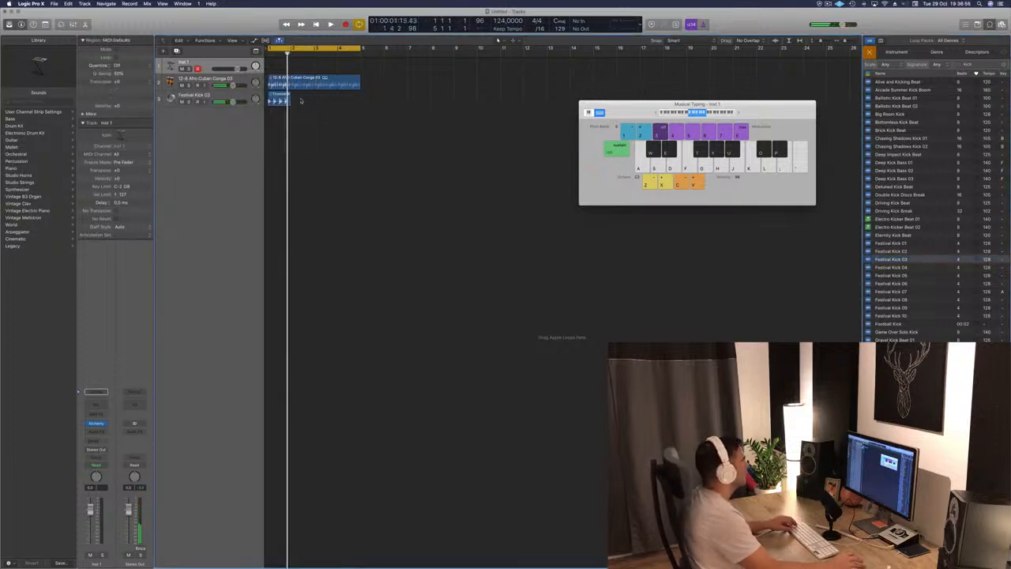
left_click(280, 94)
mouse_move(281, 96)
left_mouse_down()
mouse_move(306, 96)
mouse_move(285, 97)
left_mouse_up()
left_click(338, 102)
left_click(307, 99)
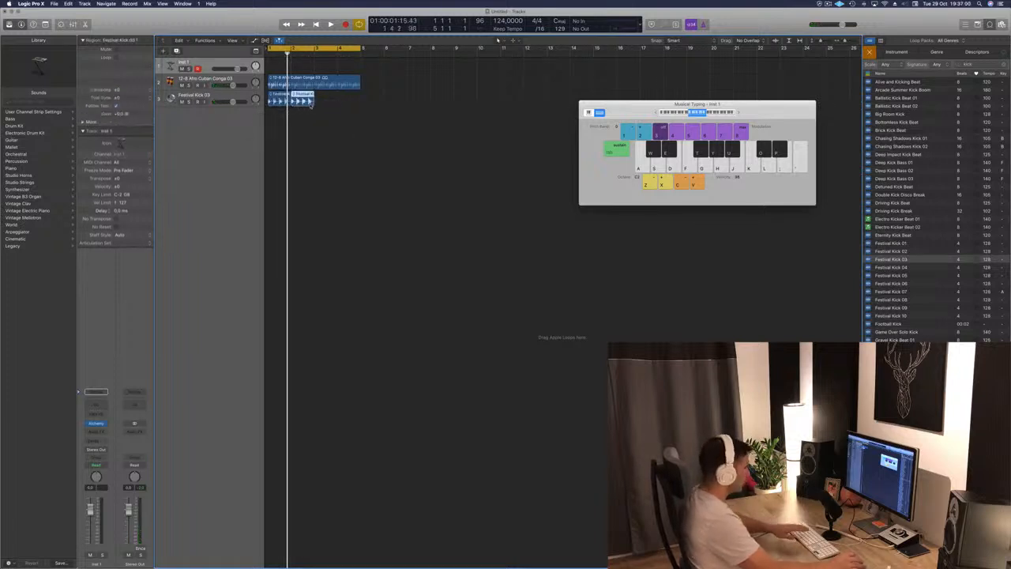
key("Delete")
- Loop the Festival Kick 03 region to bar 5 and play it together with the conga loop
left_click_drag(293, 98, 361, 98)
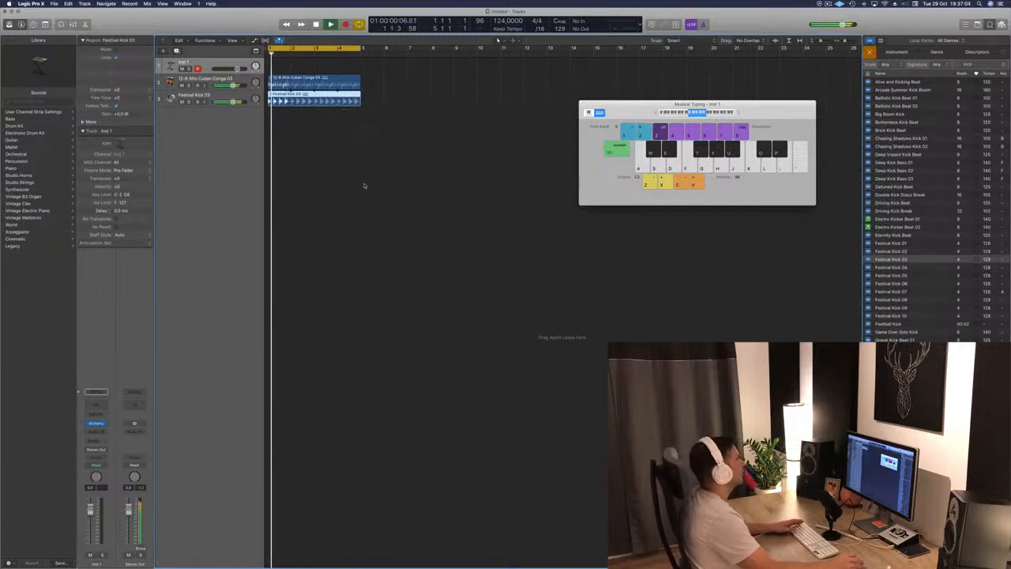
key("space")
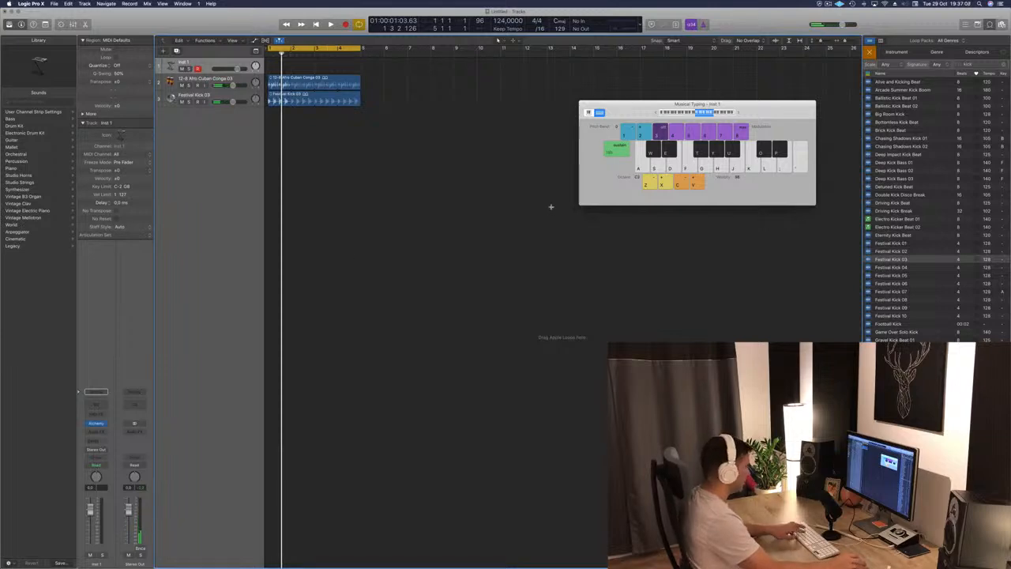
- Switch back to Logic Pro X and close the Musical Typing window
key("super+h")
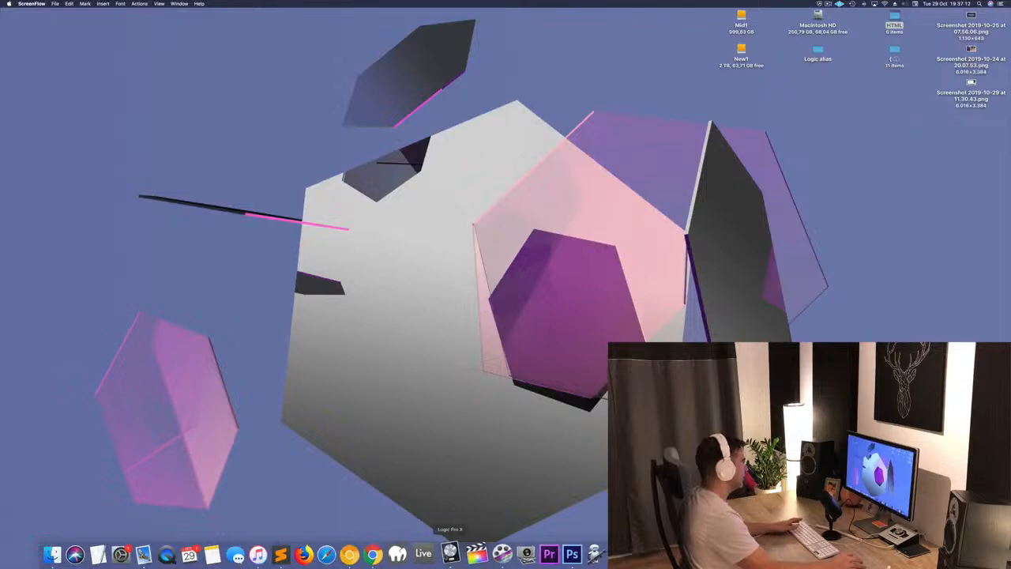
left_click(453, 553)
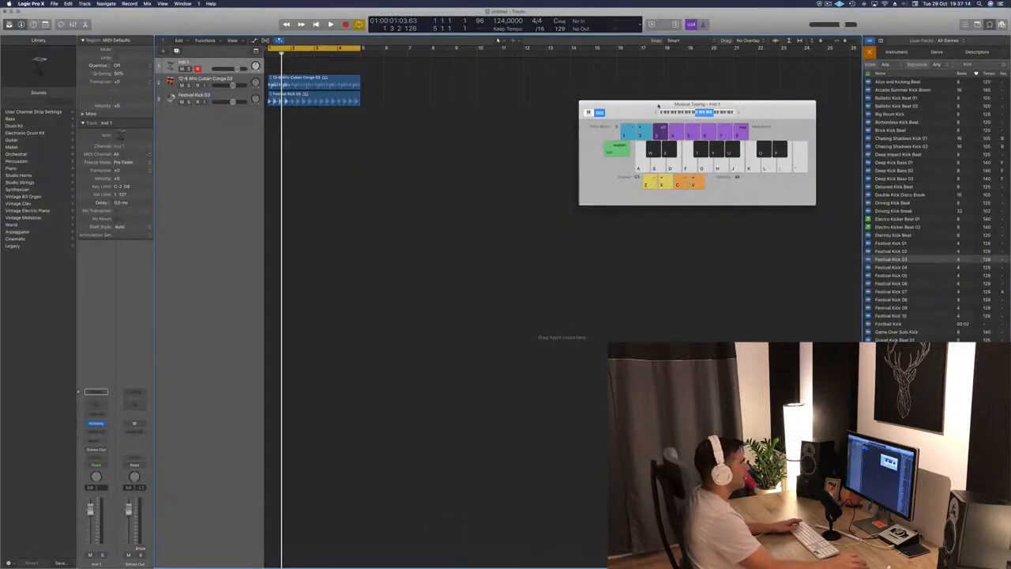
key("super+k")
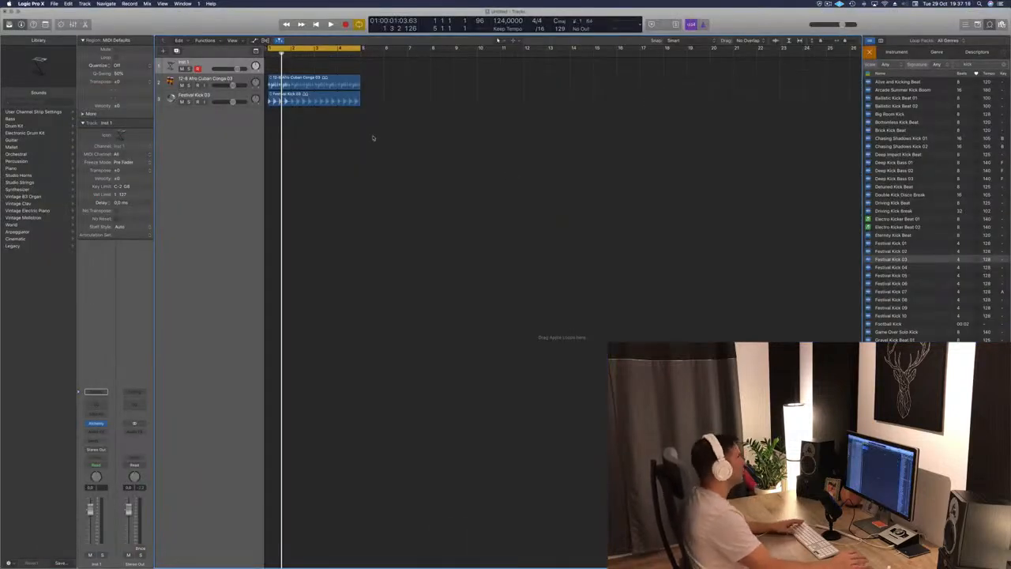
- Open the mixer below the arrangement and play both loops from the beginning of the project
key("Return")
key("space")
key("space")
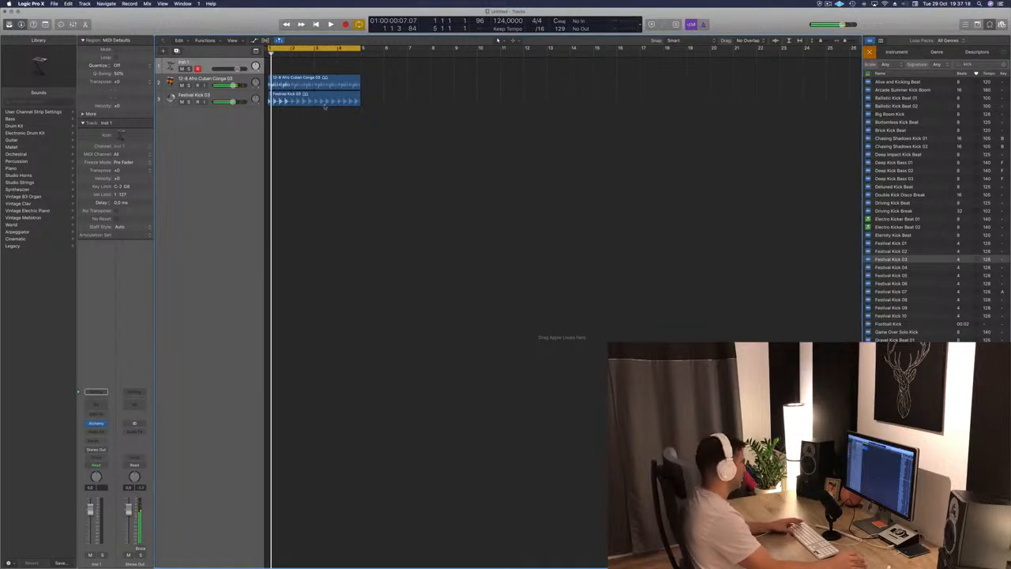
key("x")
key("space")
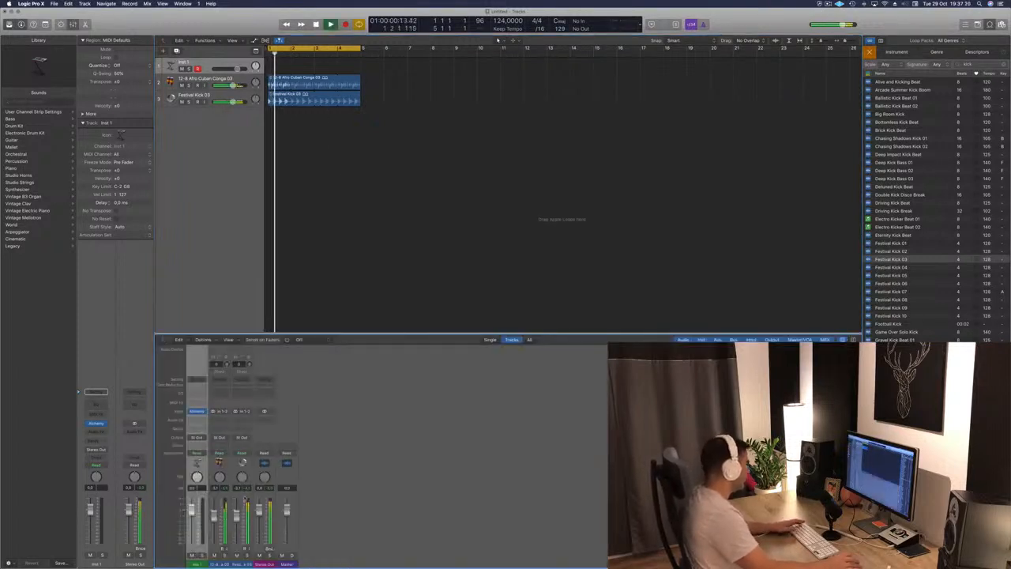
- Lower the Festival Kick 03 volume and reduce the Afro Cuban Conga 03 track to about -24 dB
left_click_drag(239, 516, 239, 521)
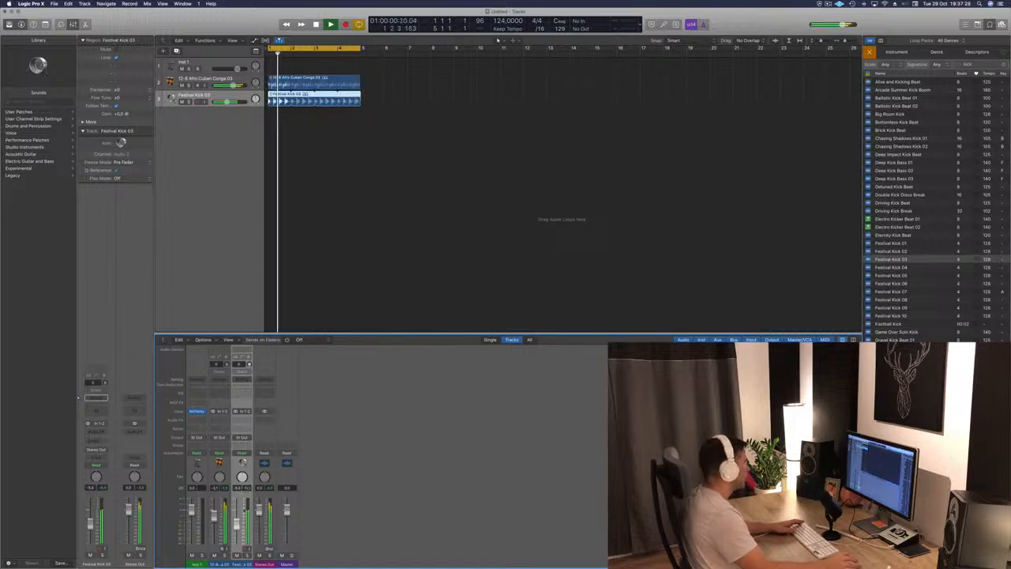
key("Up")
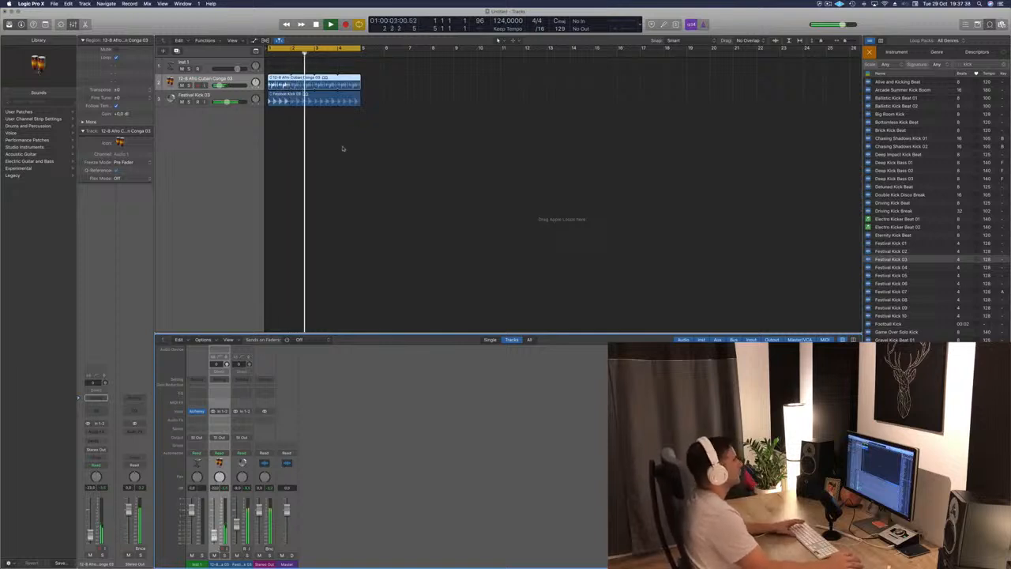
left_click(421, 162)
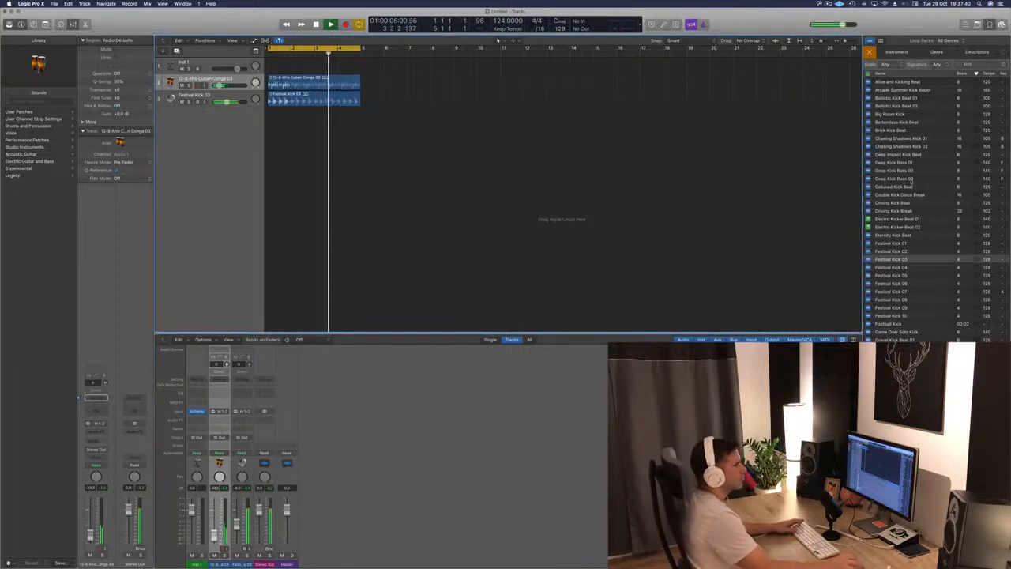
- Clear the kick search in the loop browser and search for "hi hat"
scroll(917, 186, "down", 1)
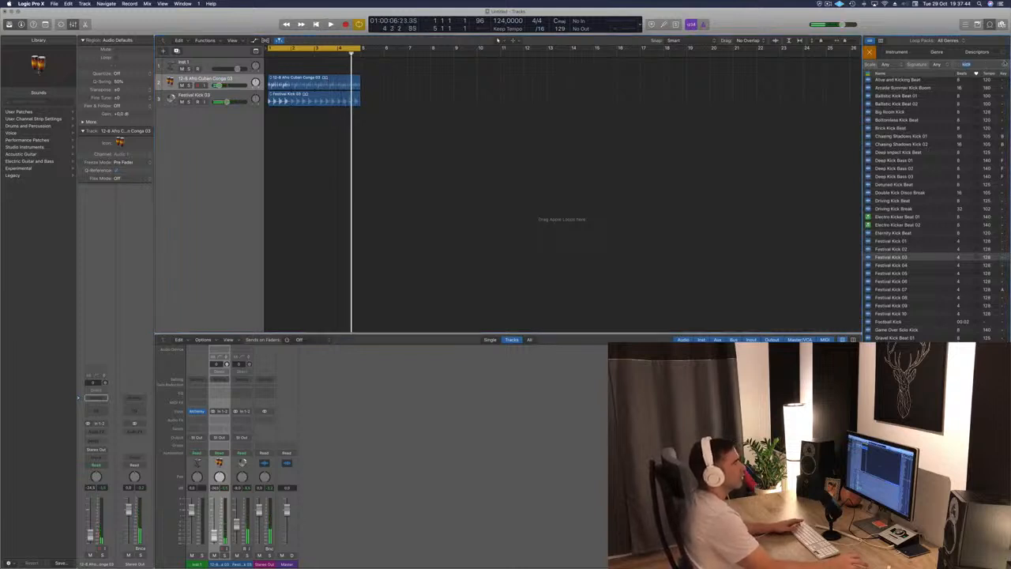
left_click(1003, 64)
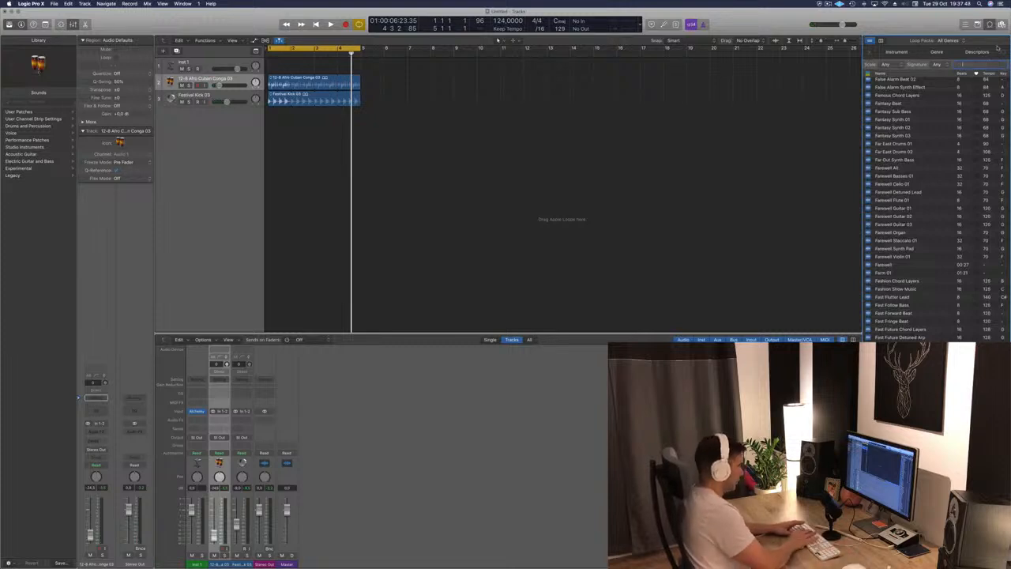
type("hi")
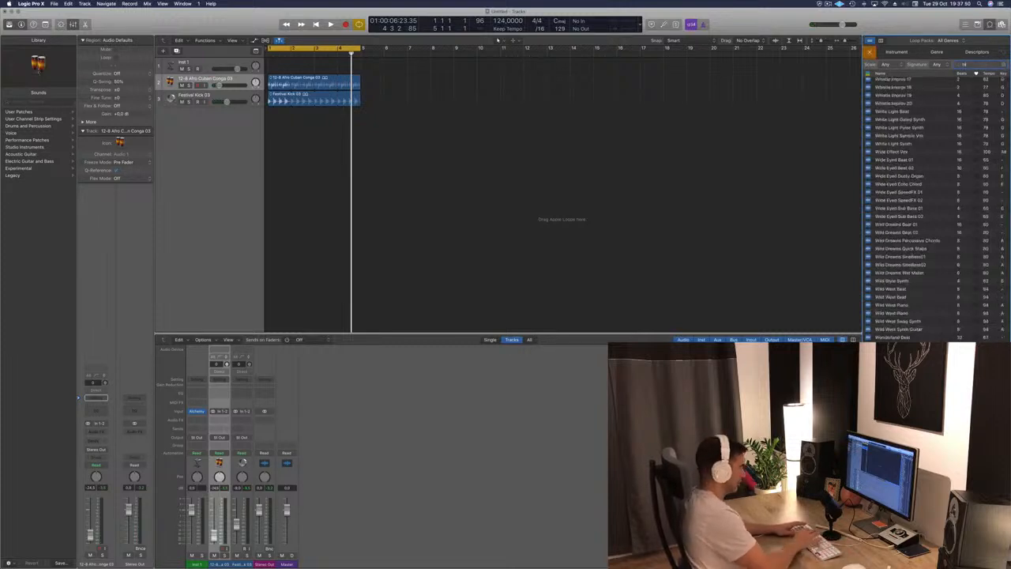
type(" hat")
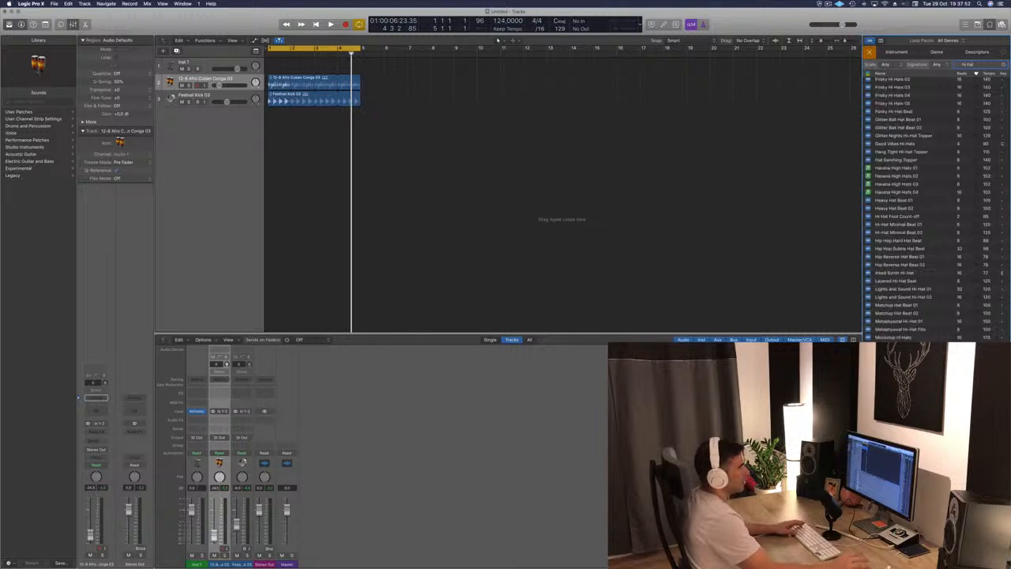
- Preview the Funky Hi-Hat Beat, several Frisky Hi Hats loops and Free Fall Hi Hats
left_click(896, 111)
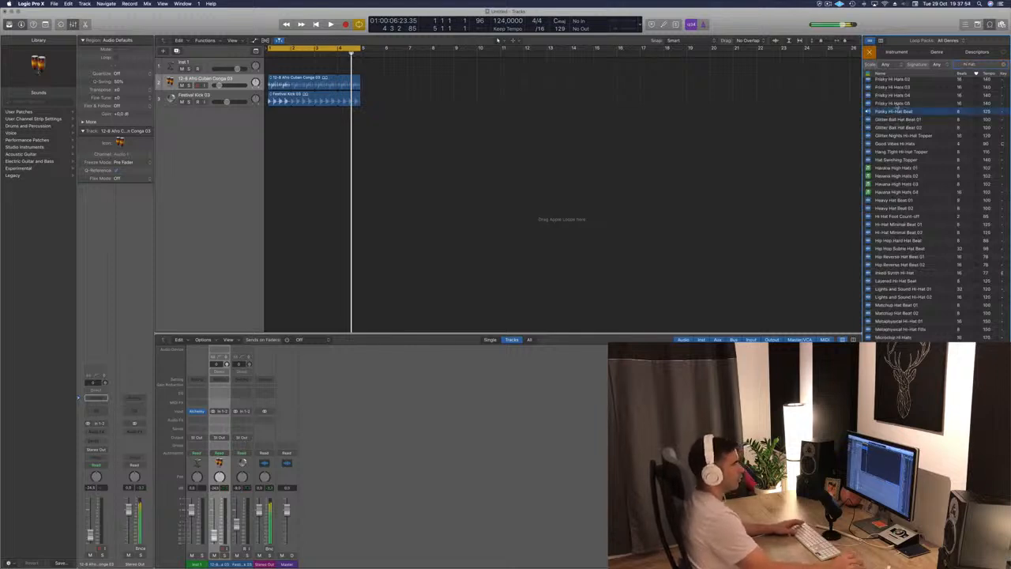
left_click(897, 104)
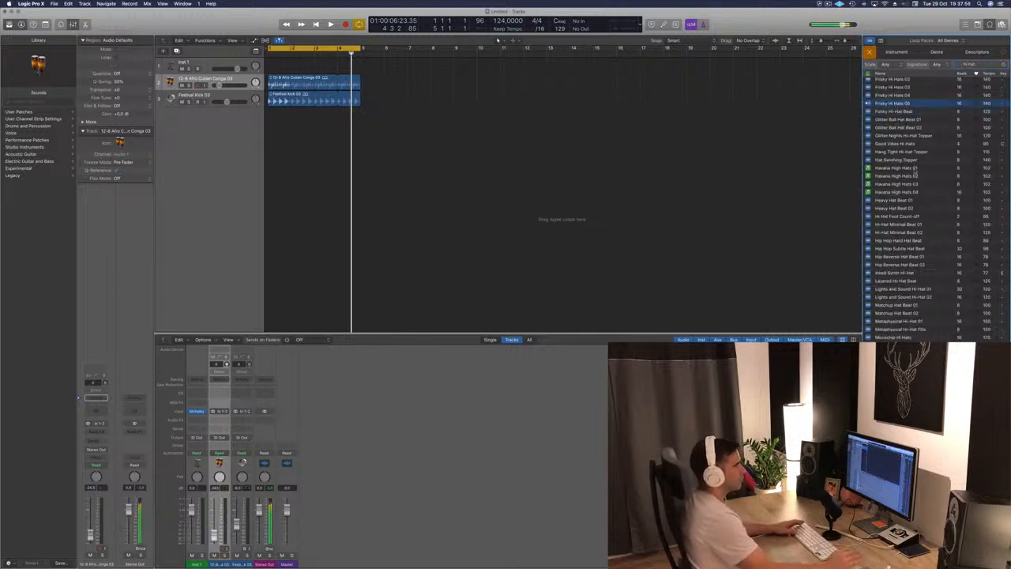
left_click(897, 97)
scroll(919, 122, "up", 2)
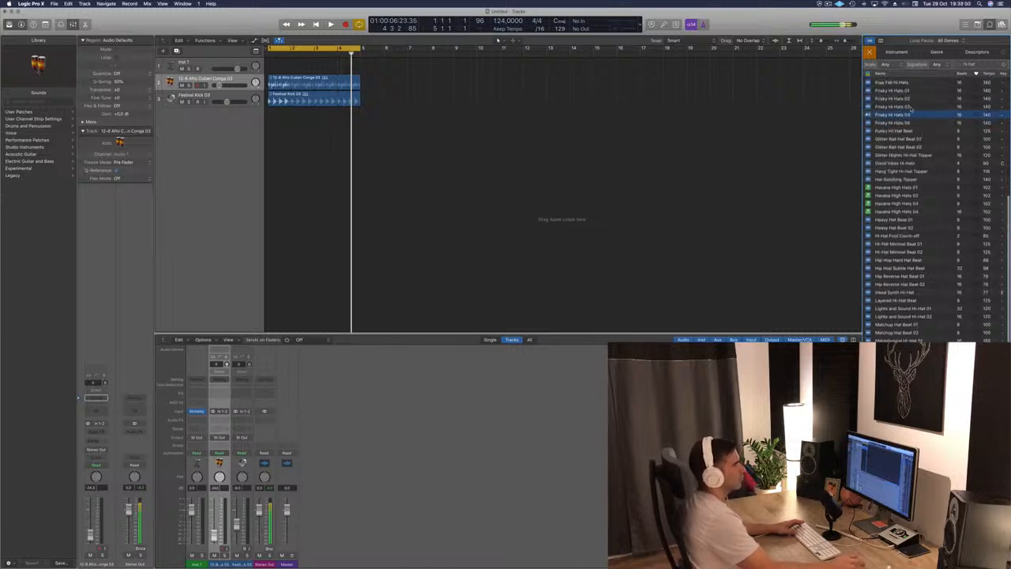
left_click(901, 106)
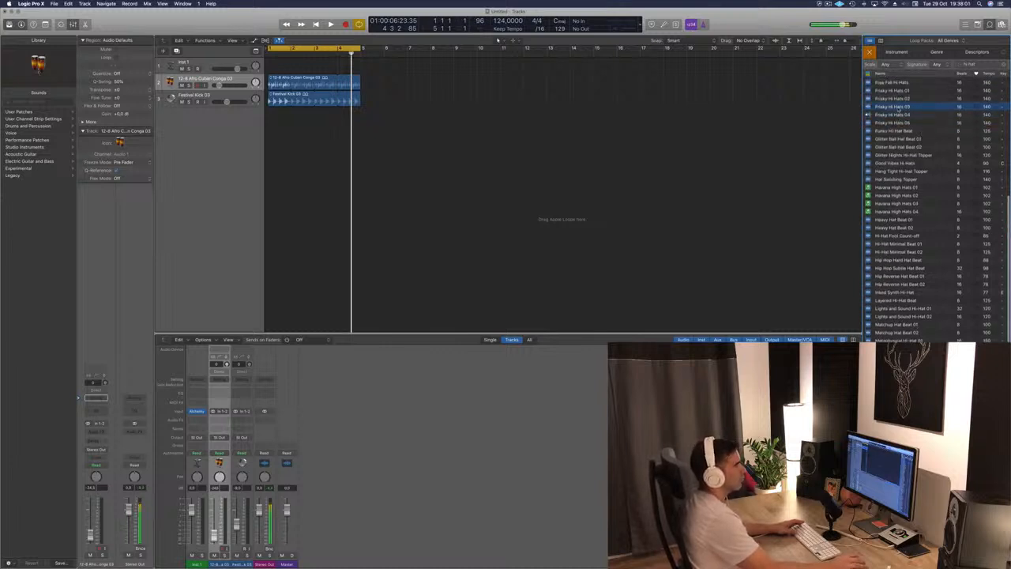
left_click(895, 82)
scroll(921, 123, "up", 1)
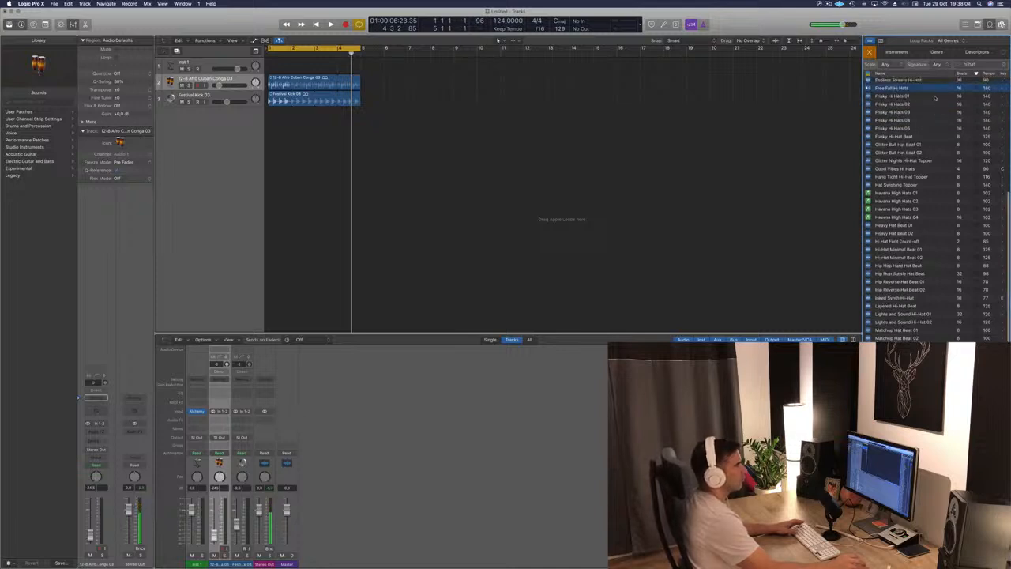
- Try Free Fall Hi Hats at bar 1 on a new track against the other loops, and delete its region
left_click_drag(893, 88, 249, 148)
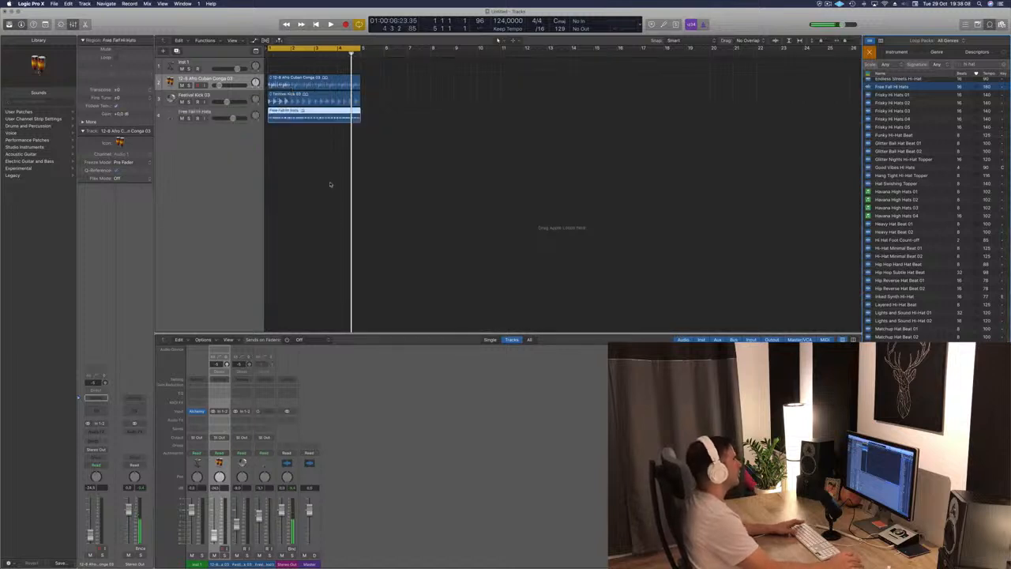
key("space")
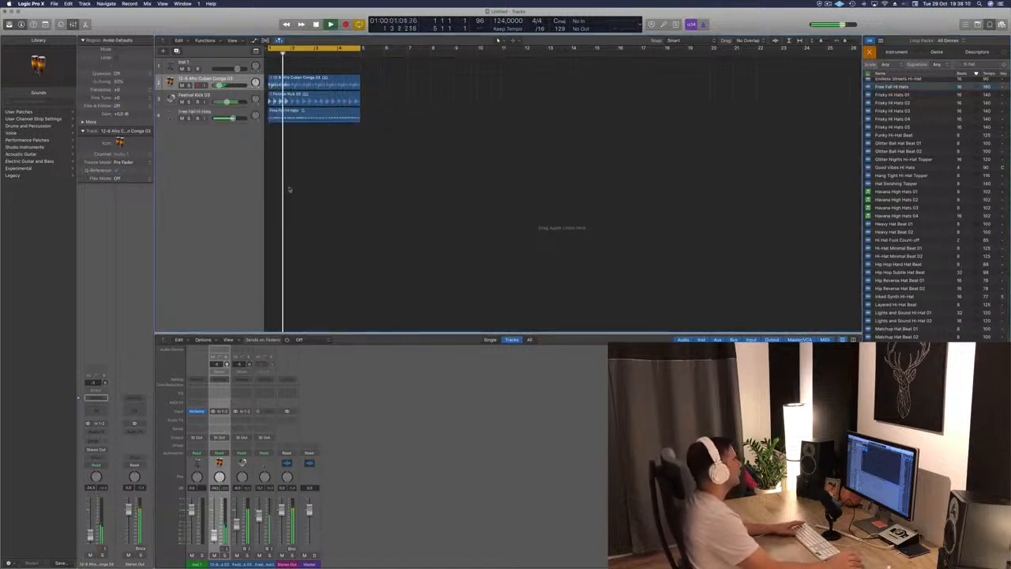
left_click(322, 120)
key("Delete")
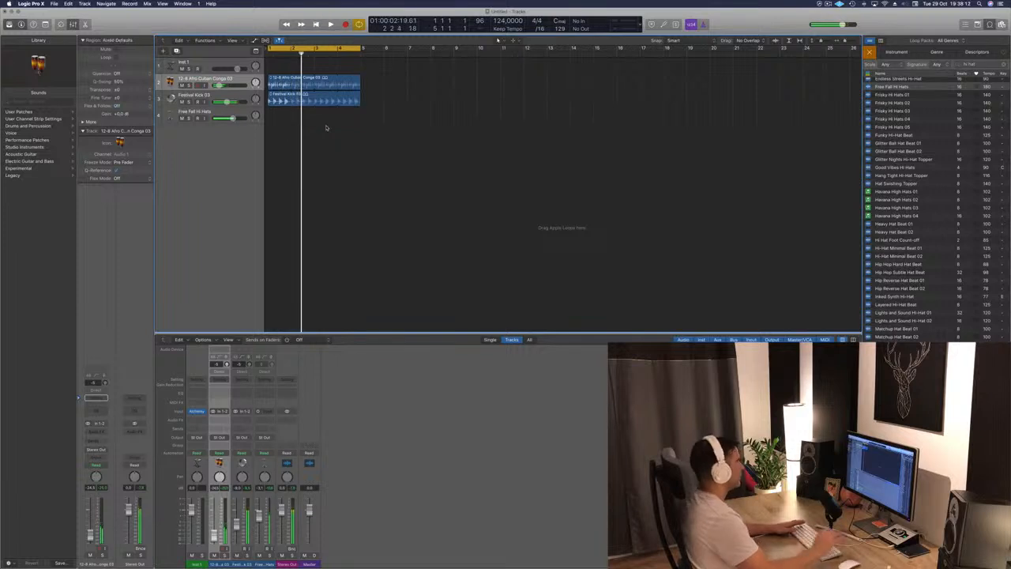
- Try Frisky Hi Hats 04 at bar 1 on the hi-hat track against the other loops, and delete its region
left_click(900, 120)
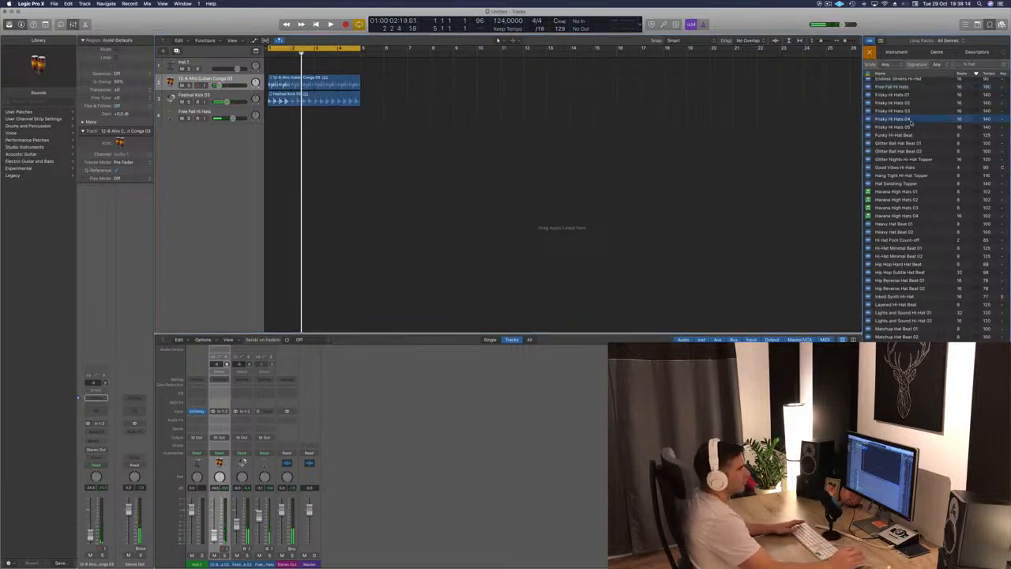
left_click_drag(901, 119, 268, 119)
key("space")
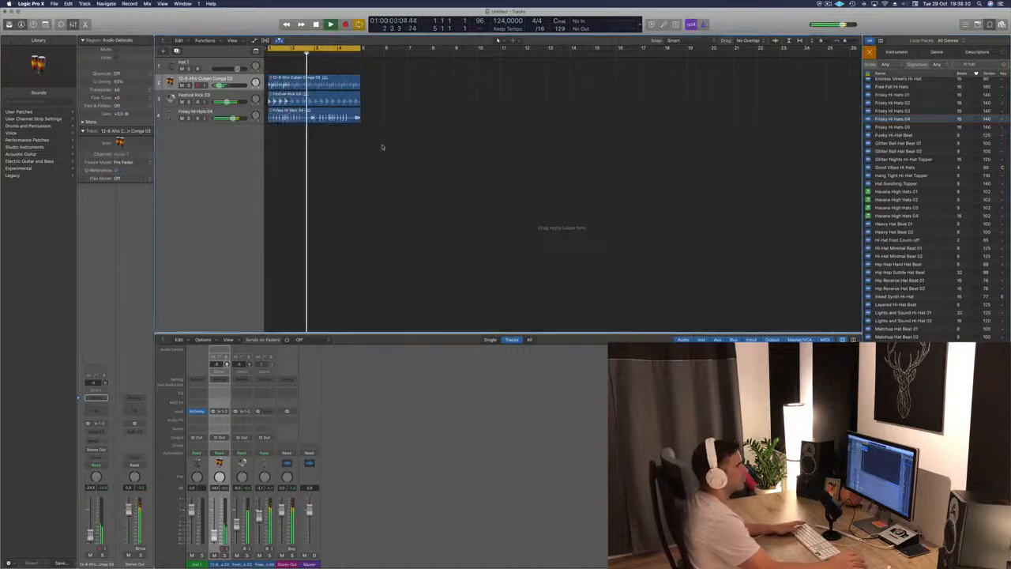
left_click(329, 116)
key("Delete")
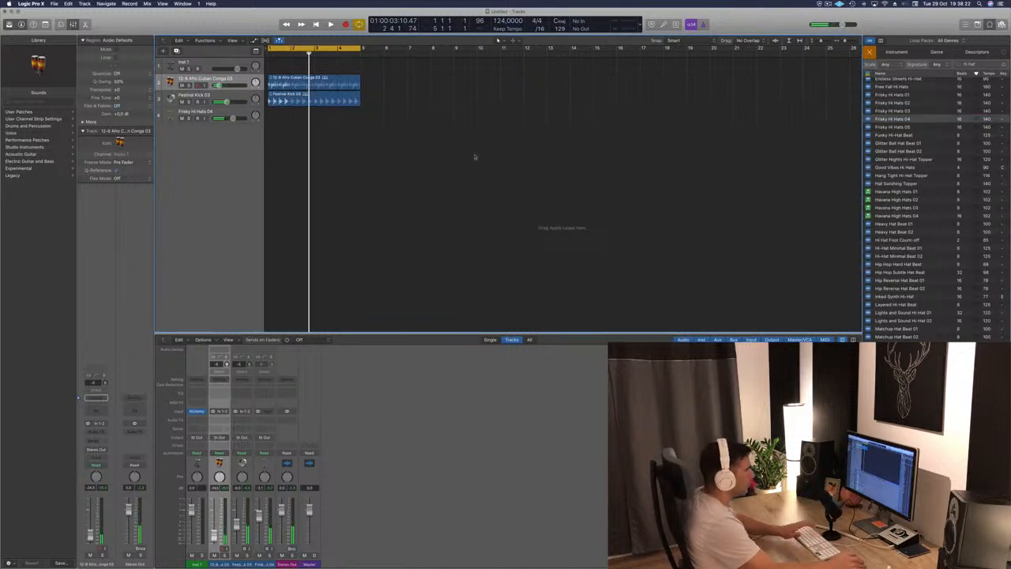
- Preview Heavy Hat Beat 01 and look through the remaining hi-hat loops for one that suits the beat
scroll(935, 180, "down", 1)
left_click(906, 221)
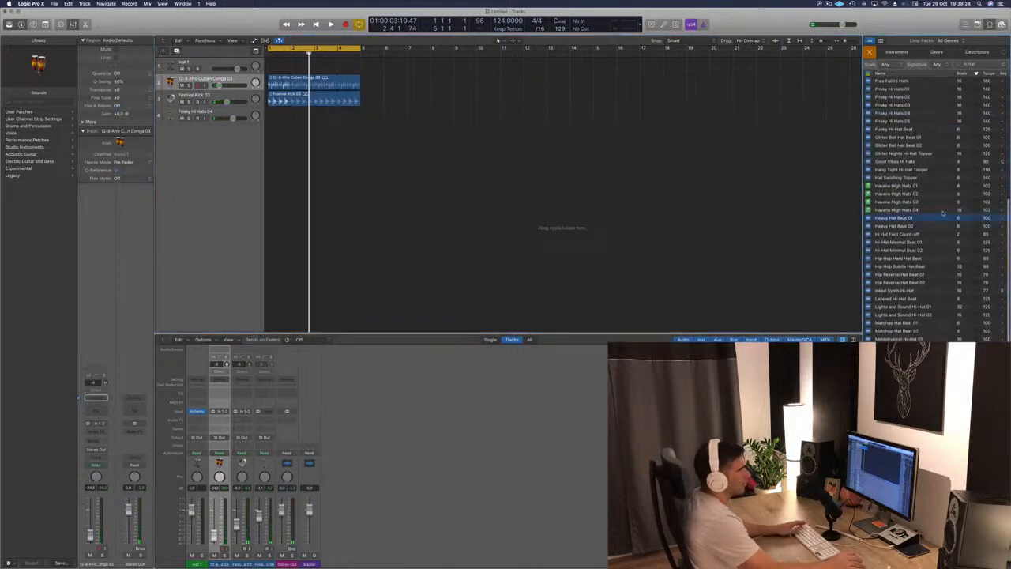
scroll(944, 214, "down", 2)
key("space")
key("space")
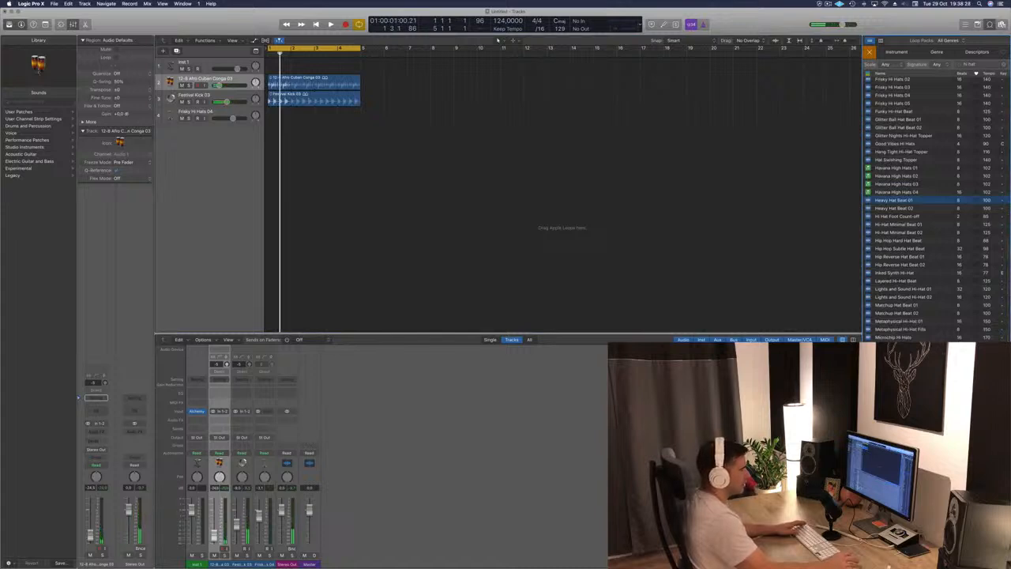
left_click(906, 201)
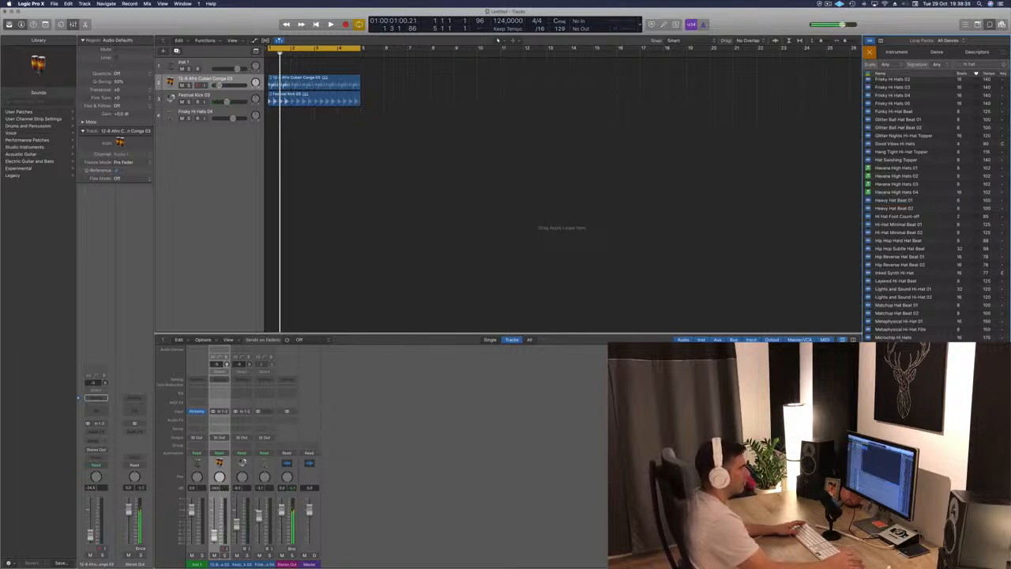
scroll(909, 332, "down", 1)
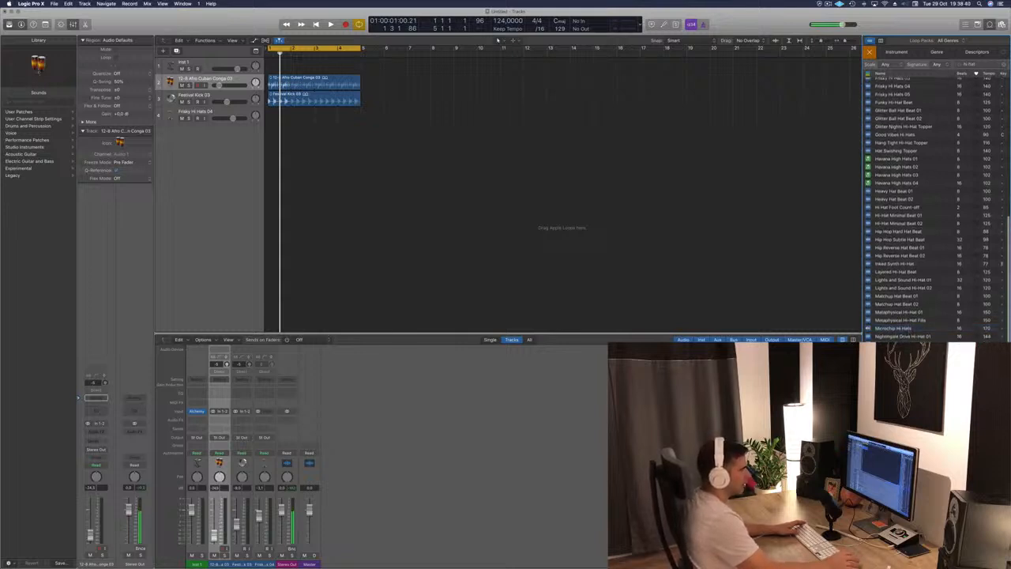
scroll(933, 255, "up", 10)
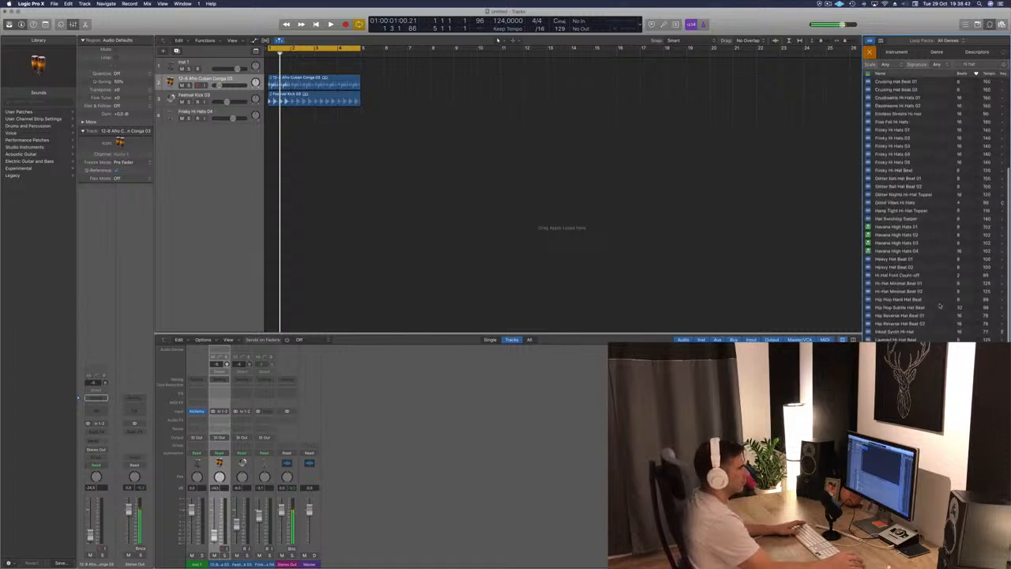
scroll(933, 255, "down", 6)
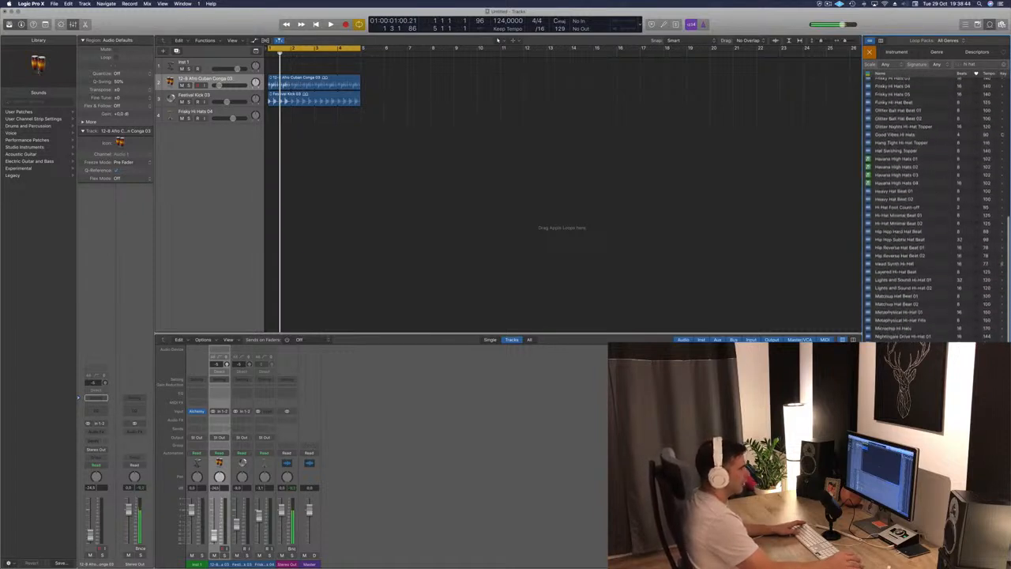
scroll(934, 254, "up", 1)
- Place the Thick Hats Break loop at bar 1 on the hi-hat track and lower its volume to about -22 dB
key("space")
left_click_drag(893, 337, 265, 116)
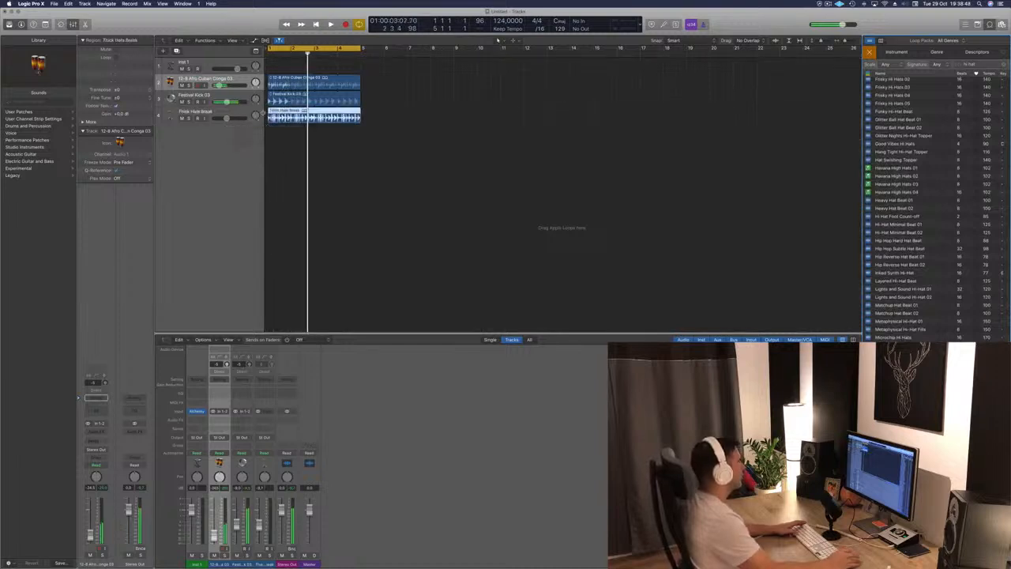
left_click(239, 114)
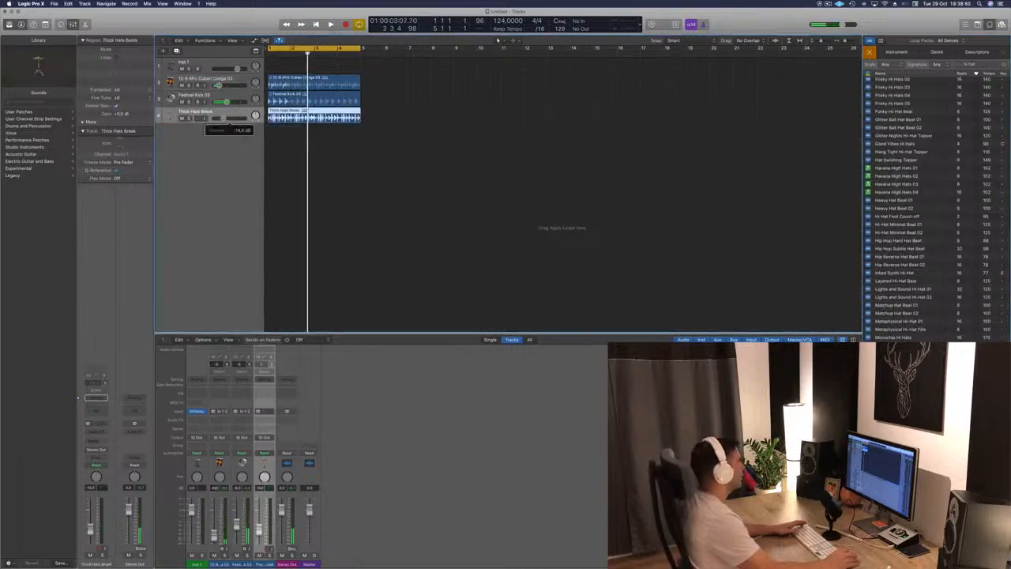
key("space")
left_click_drag(223, 119, 220, 119)
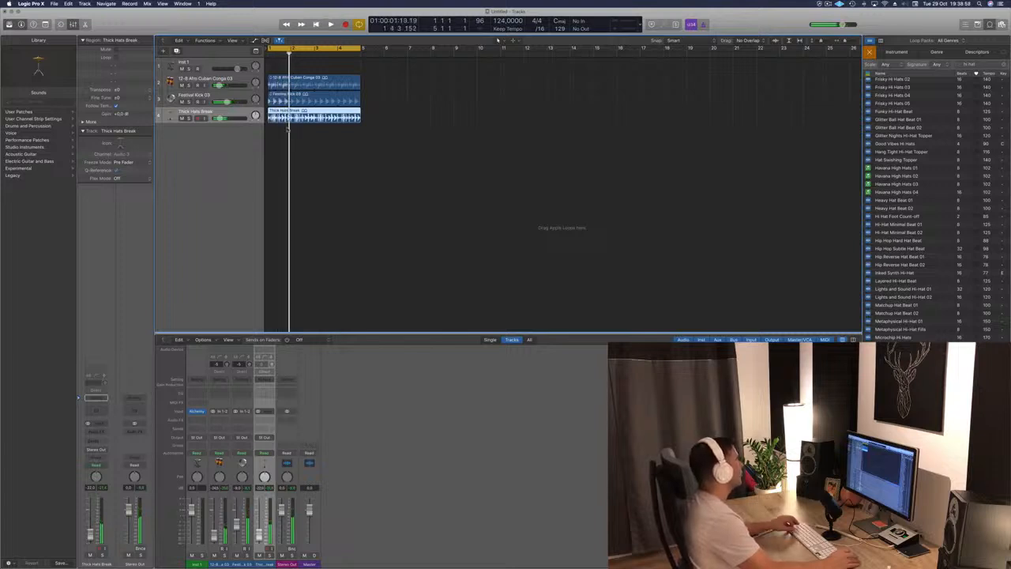
- Split the Thick Hats Break region shortly before bar 2 and delete the part after the cut
scroll(288, 129, "up", 5)
key("space")
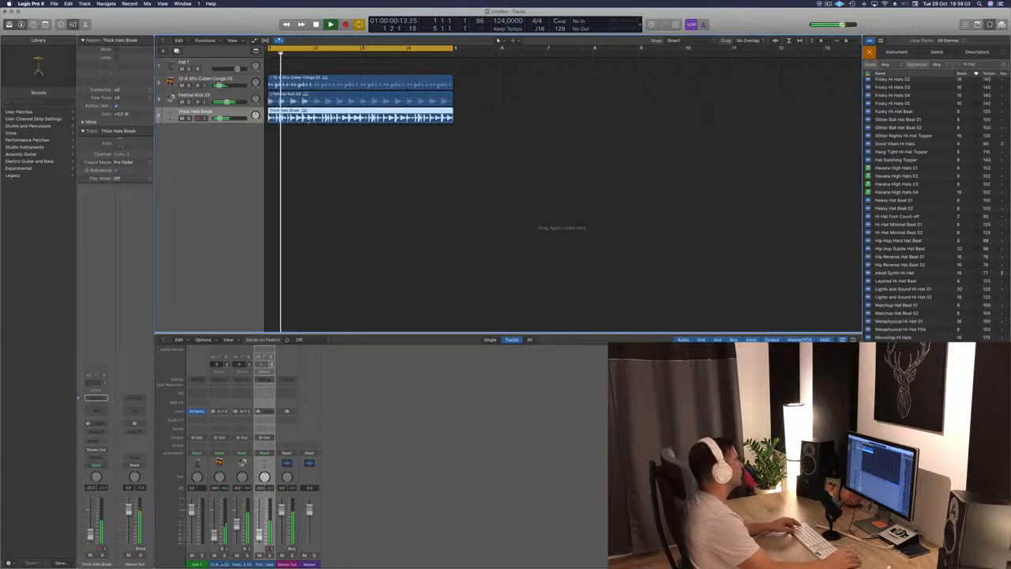
left_click(305, 112)
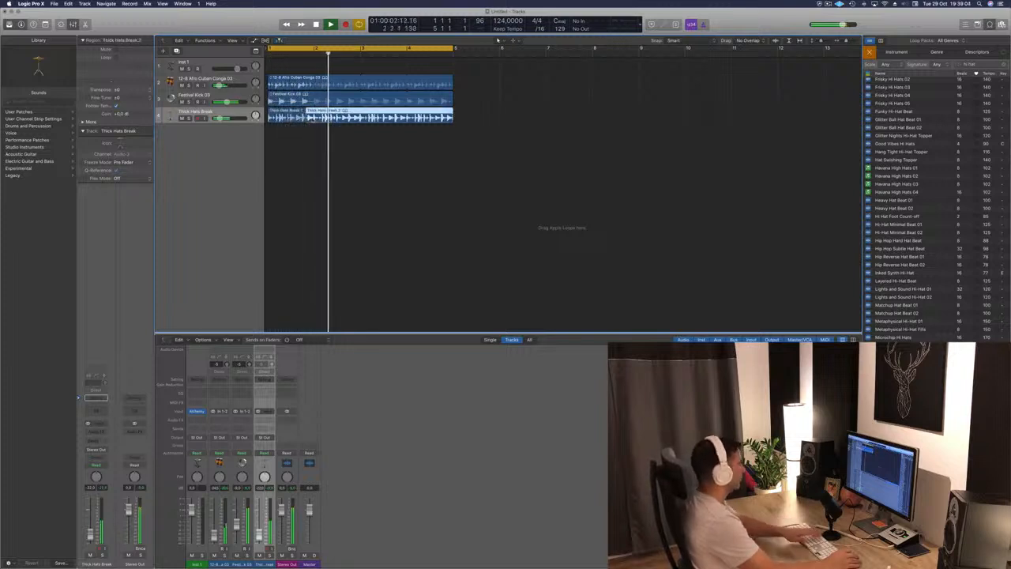
key("Delete")
key("Return")
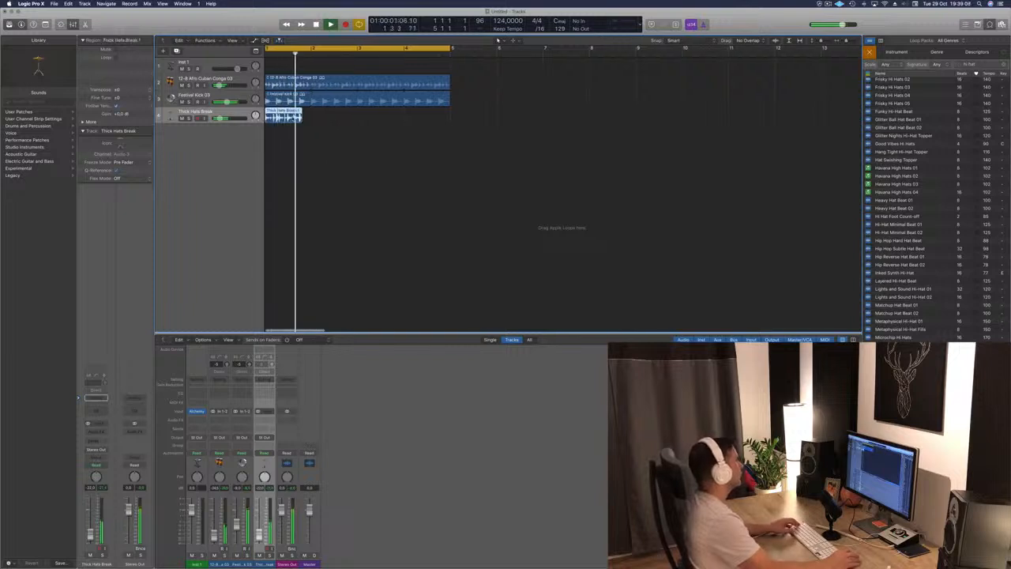
- Copy the short Thick Hats Break region directly behind itself and trim the copy to end at bar 2
left_click_drag(286, 117, 318, 120)
key("Return")
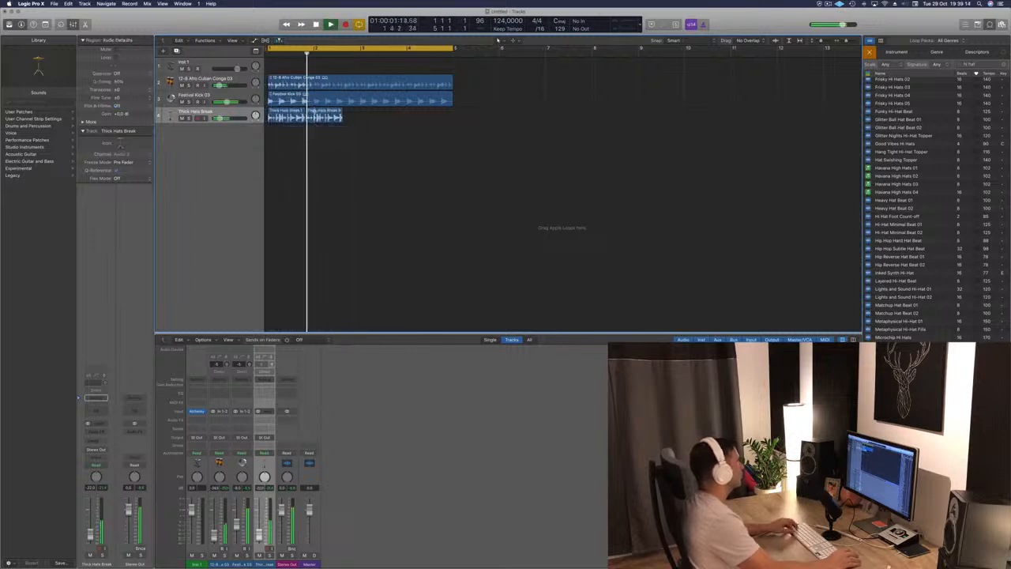
key("Return")
key("super+z")
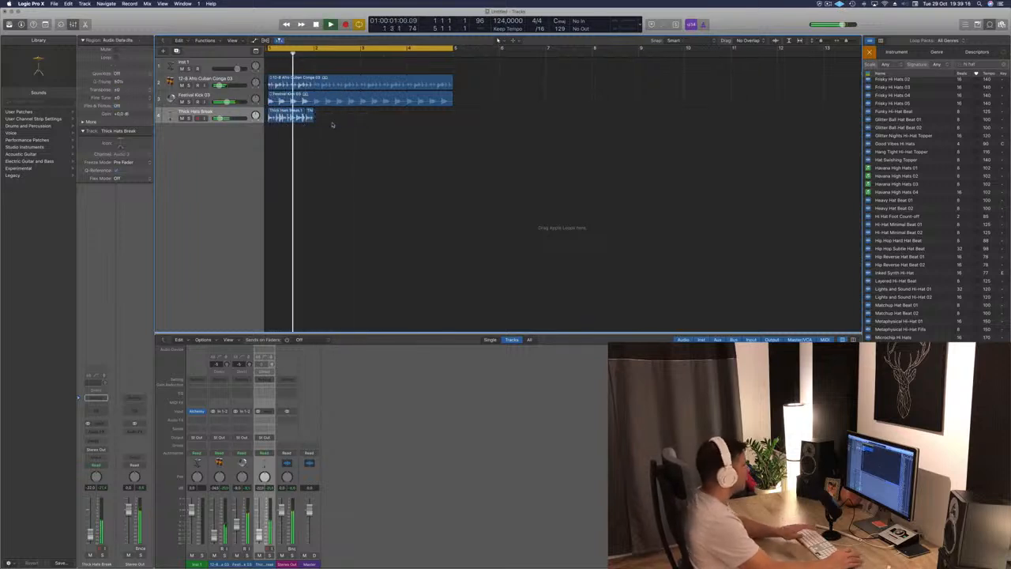
key("Return")
- Duplicate the one-bar Thick Hats Break pattern until it fills the track up to bar 5
key("super+a")
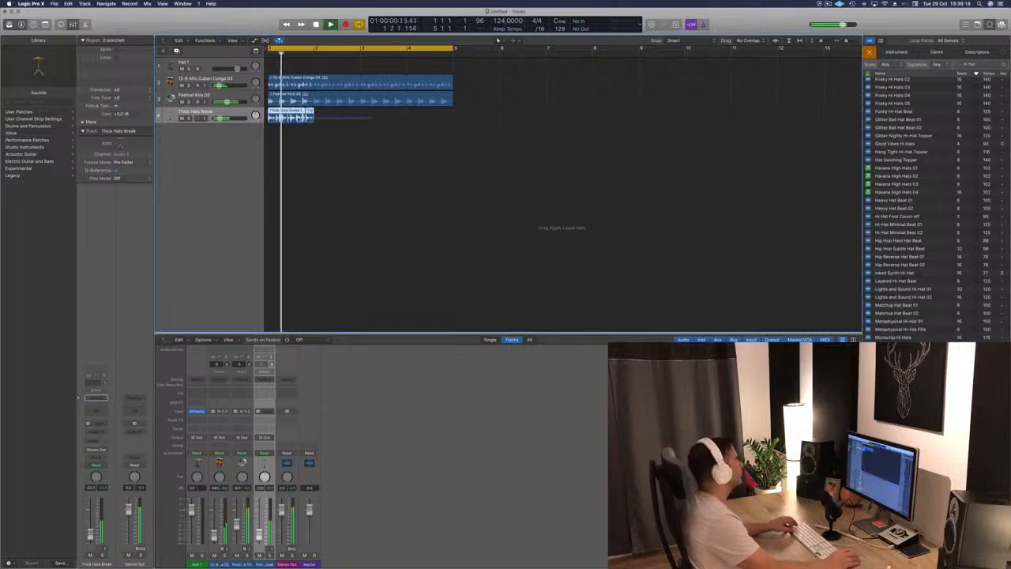
left_click_drag(316, 117, 360, 119)
left_click_drag(291, 118, 382, 120)
scroll(365, 192, "down", 2)
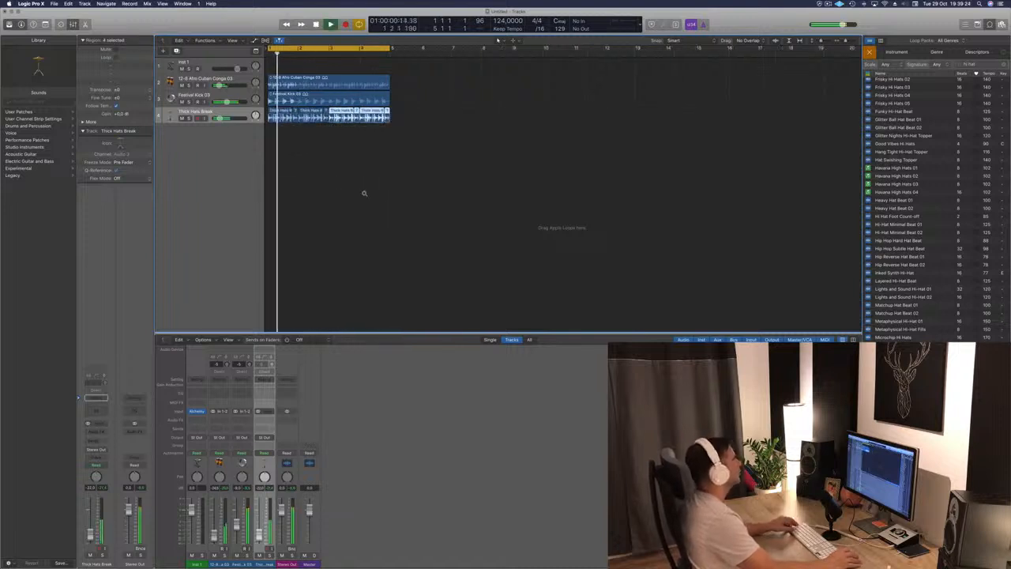
scroll(366, 192, "up", 5)
scroll(395, 196, "down", 1)
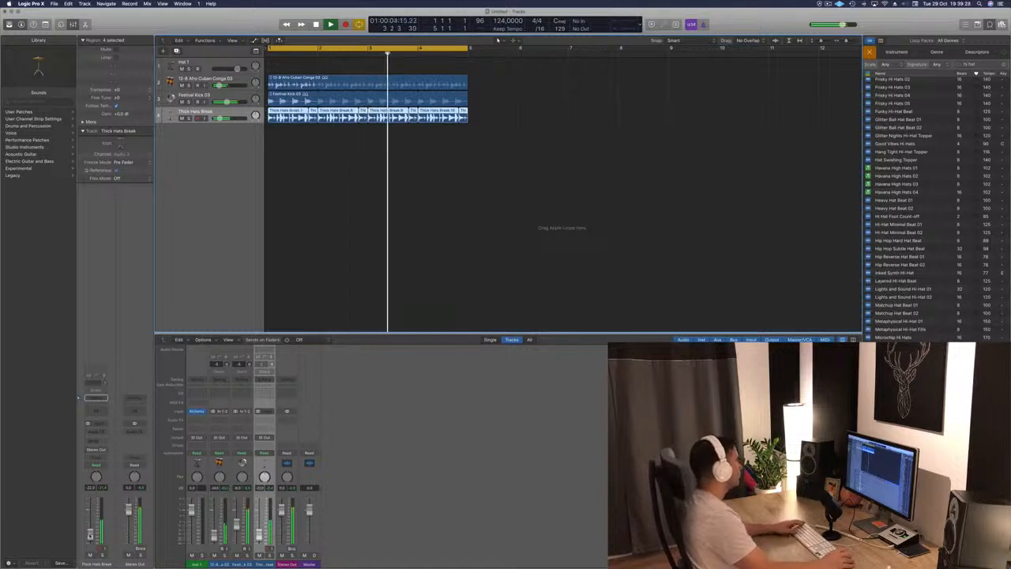
- Lower the volume of the 12-8 Afro Cuban Conga 03 track to about -31 dB while the loop plays from the start
left_click(231, 83)
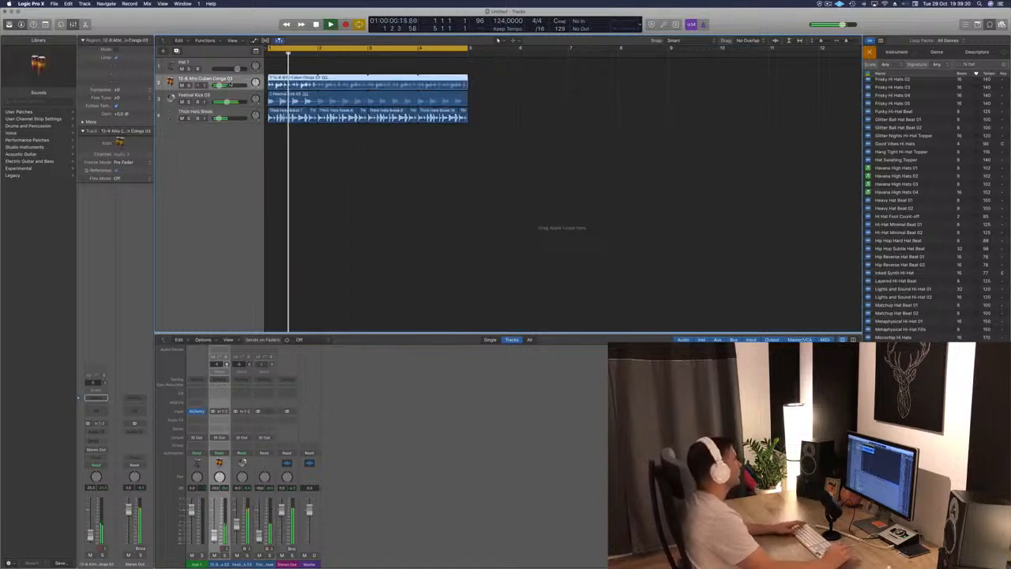
key("Return")
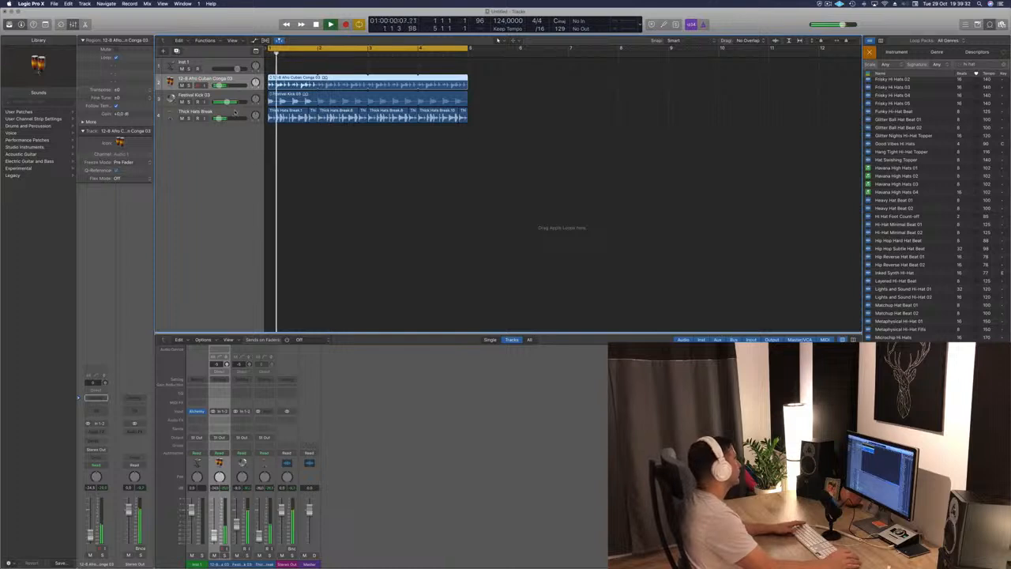
left_click_drag(221, 85, 213, 85)
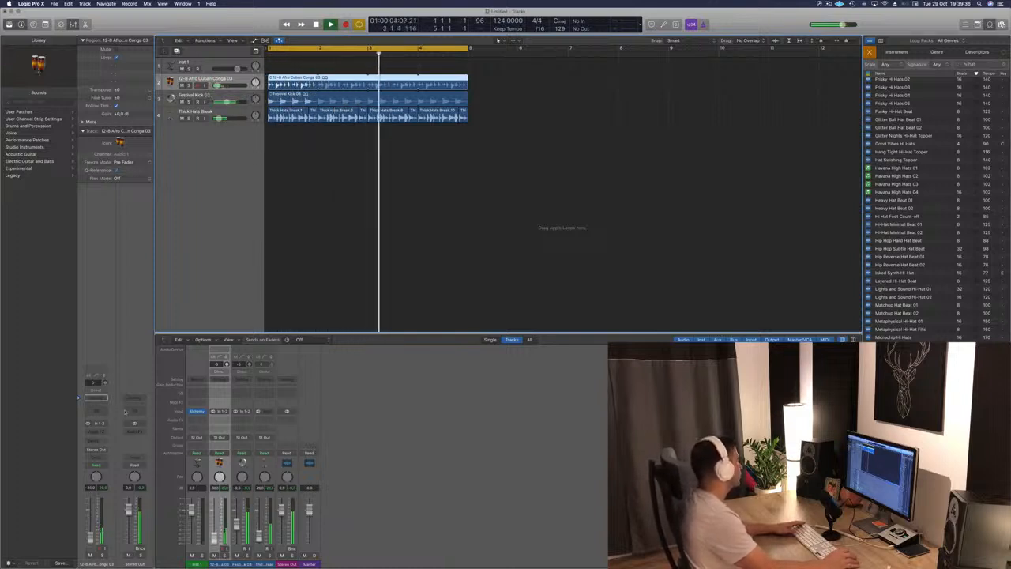
- Insert a stereo Delay Designer effect on the conga track
left_click(95, 431)
mouse_move(93, 457)
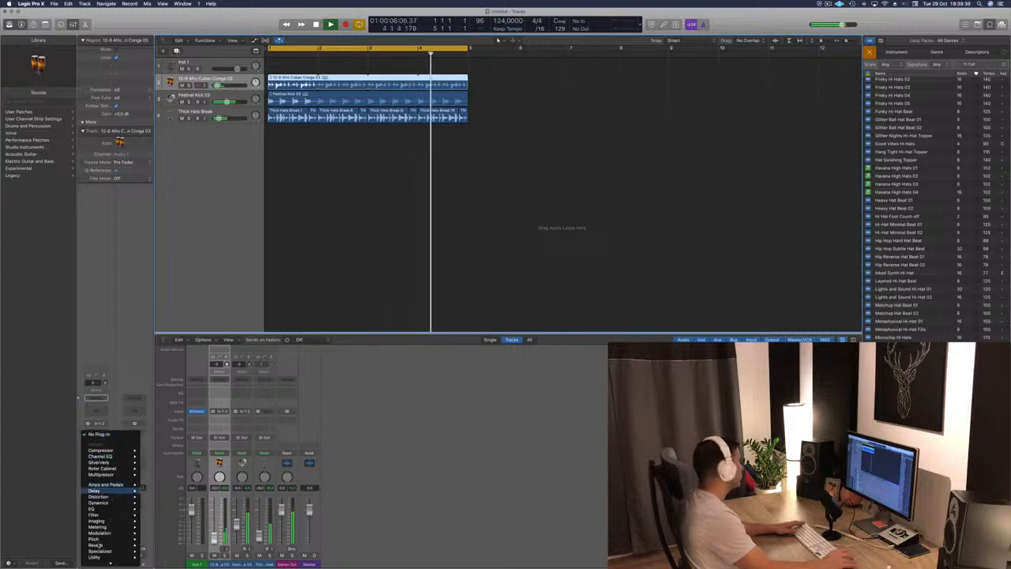
mouse_move(119, 546)
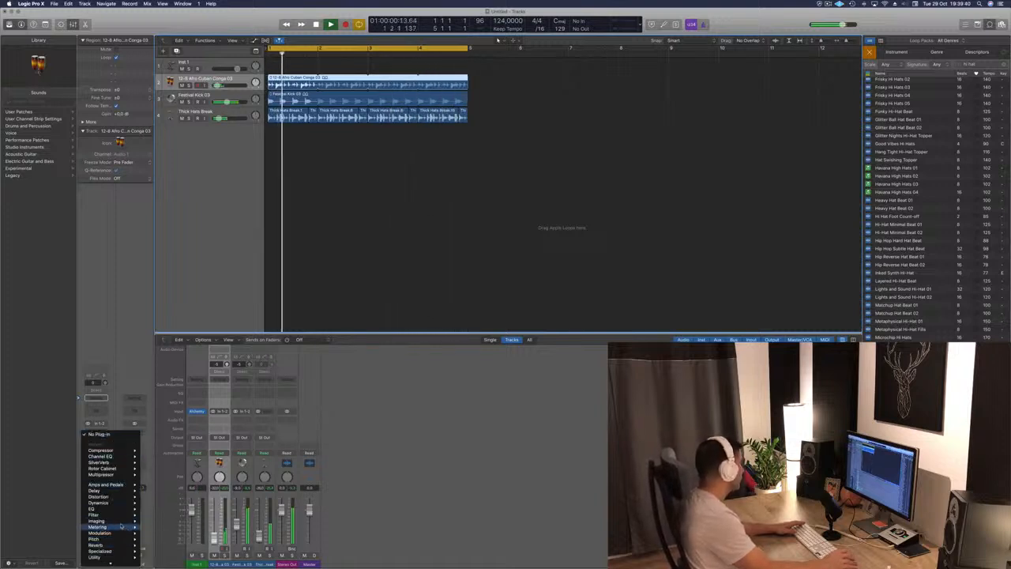
mouse_move(122, 509)
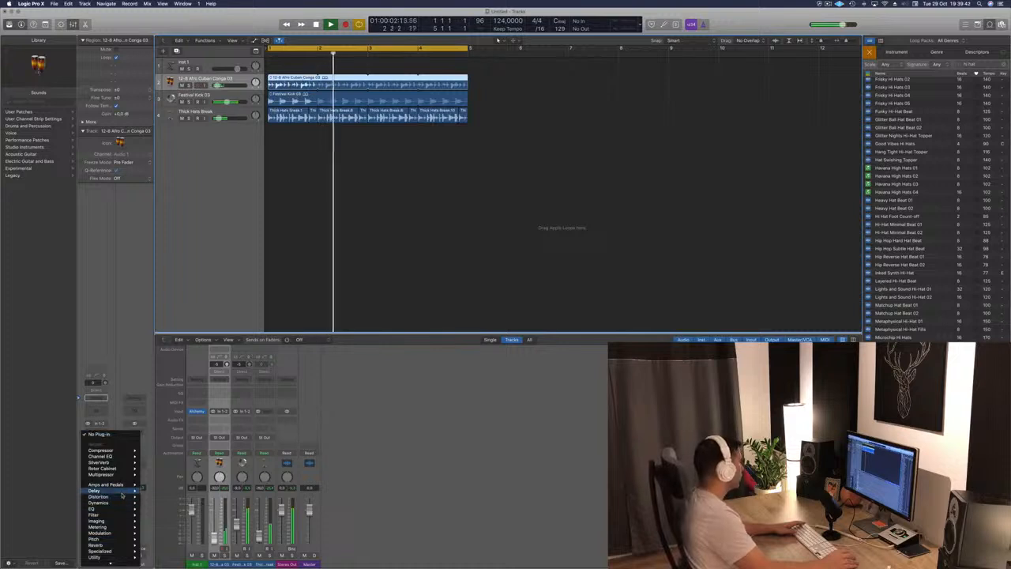
mouse_move(118, 490)
mouse_move(165, 492)
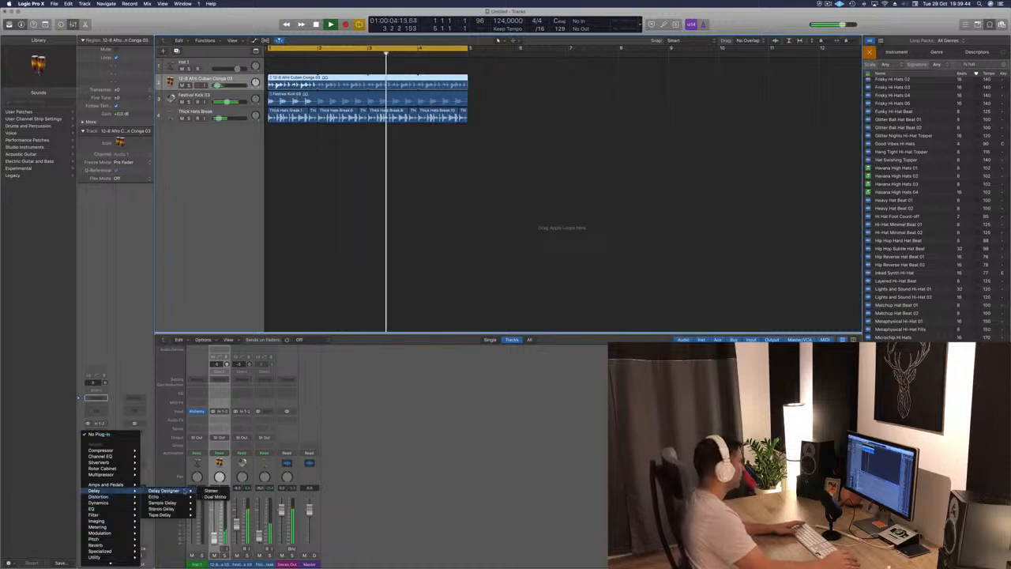
left_click(211, 491)
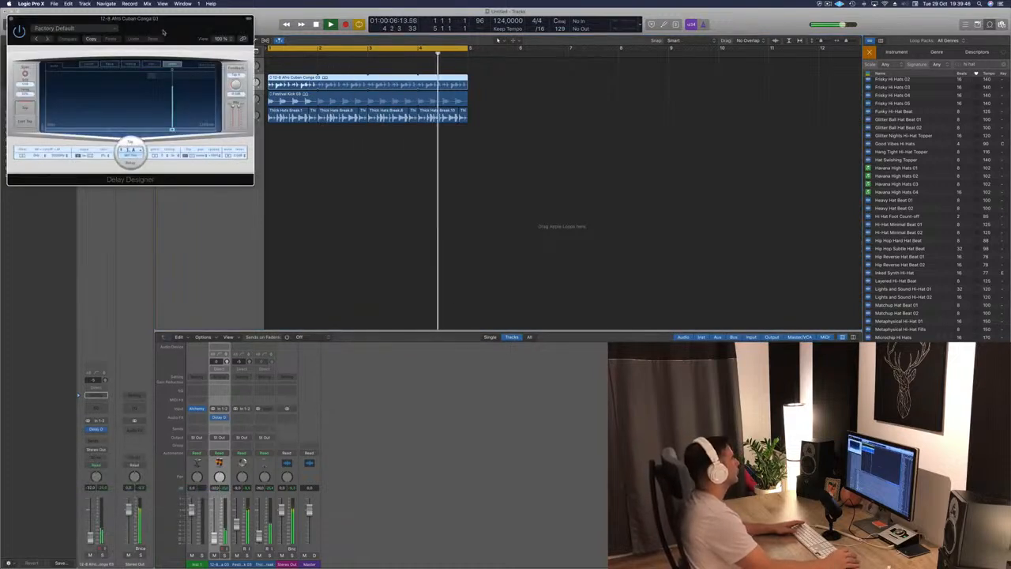
- Audition the Delay Designer presets on the conga one after another, from the 1/4 delays through Infinite Repeat to Bounce Pattern
left_click_drag(164, 31, 581, 43)
left_click(455, 61)
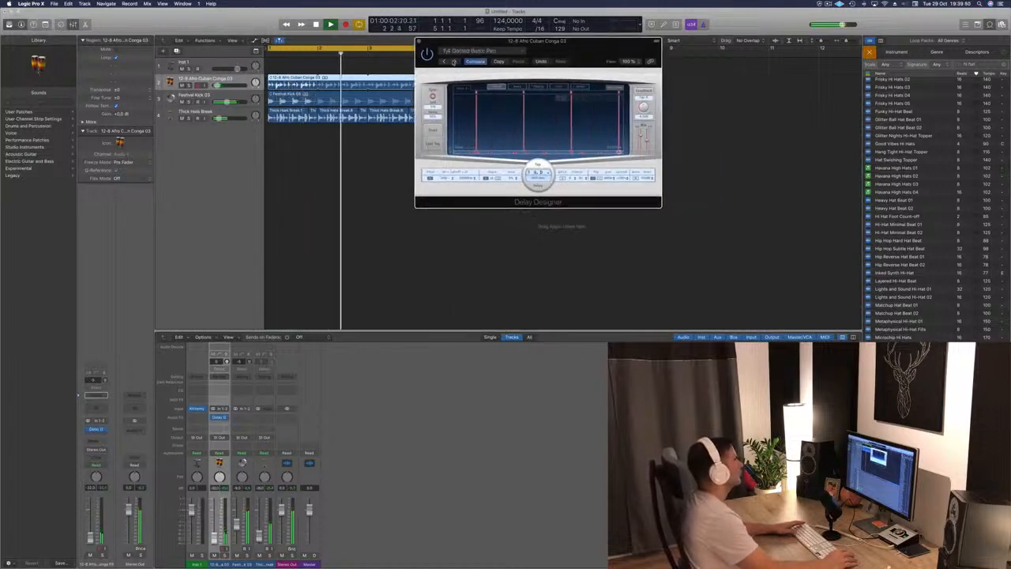
left_click_drag(510, 60, 475, 75)
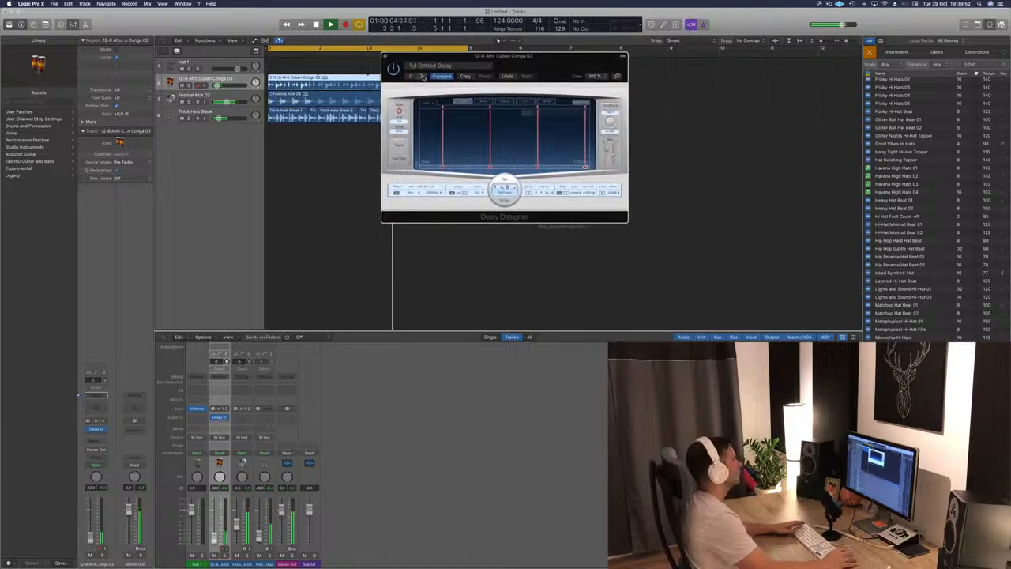
left_click(423, 77)
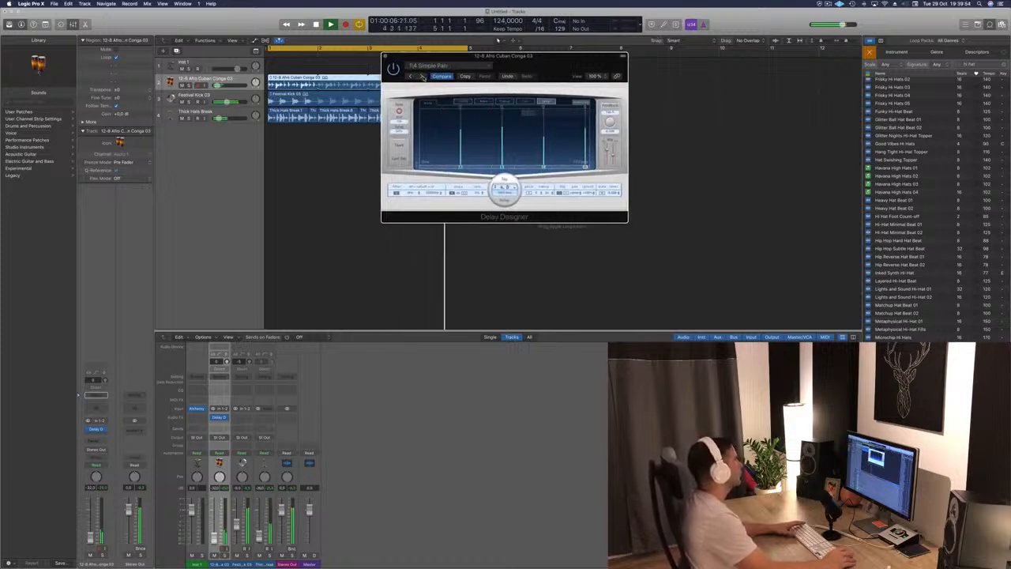
left_click(423, 77)
left_click(423, 77)
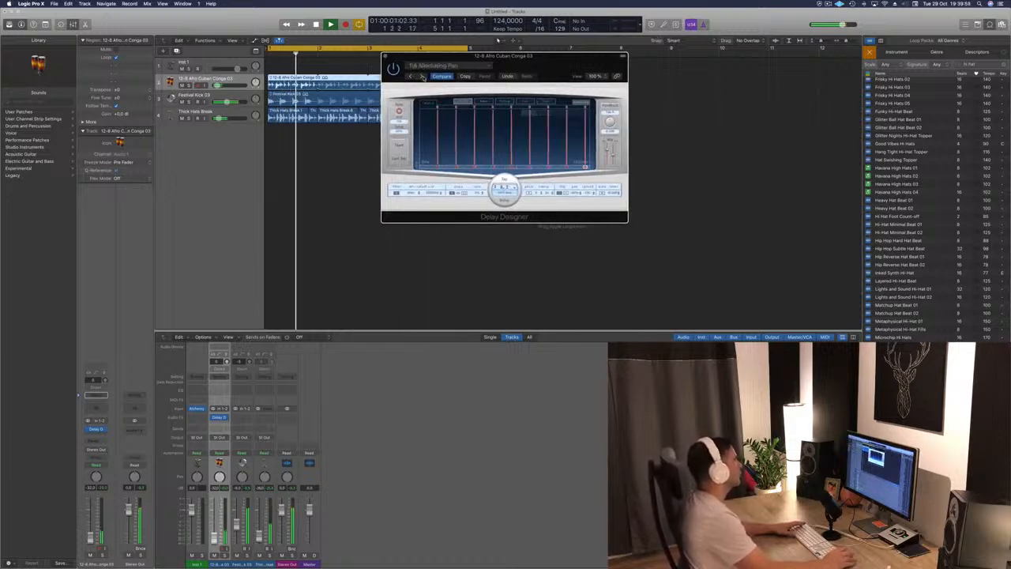
left_click(423, 77)
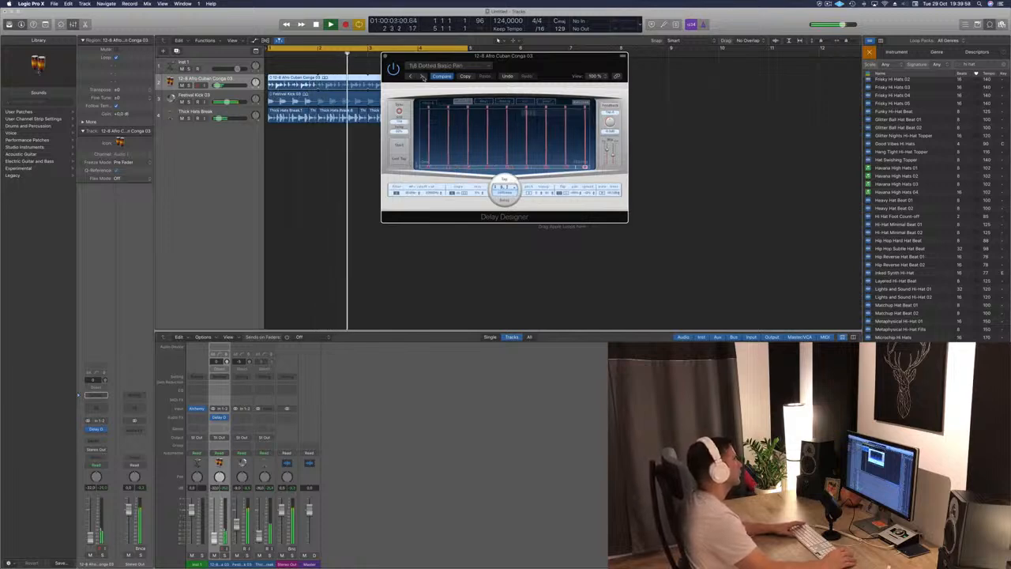
left_click(422, 76)
left_click(423, 77)
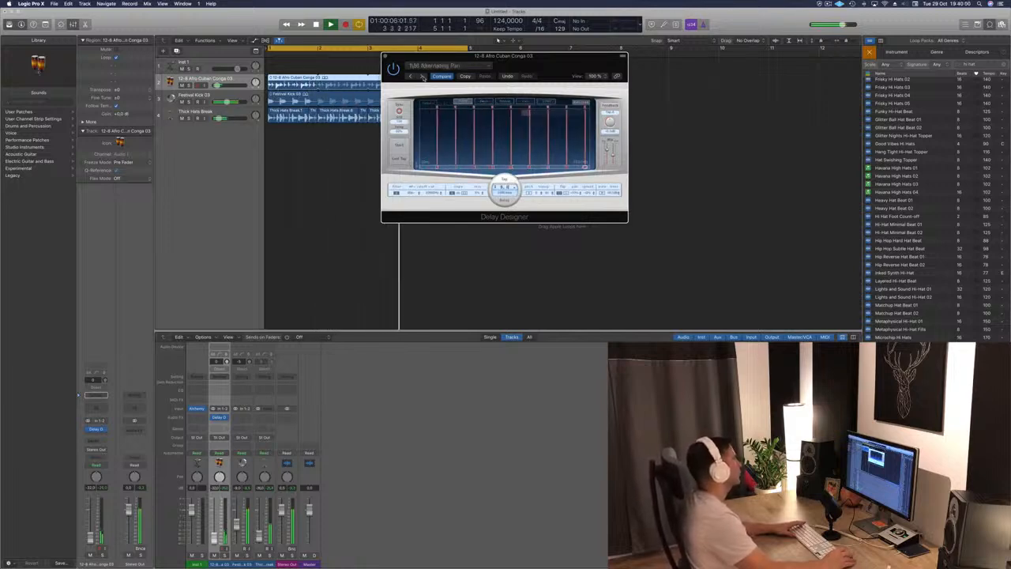
left_click(423, 77)
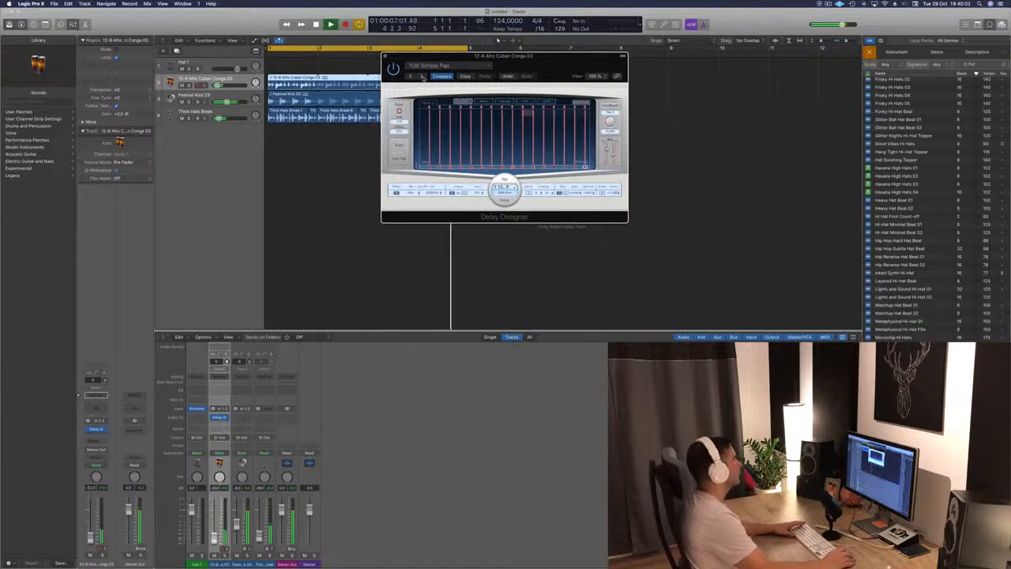
left_click(423, 76)
left_click(423, 77)
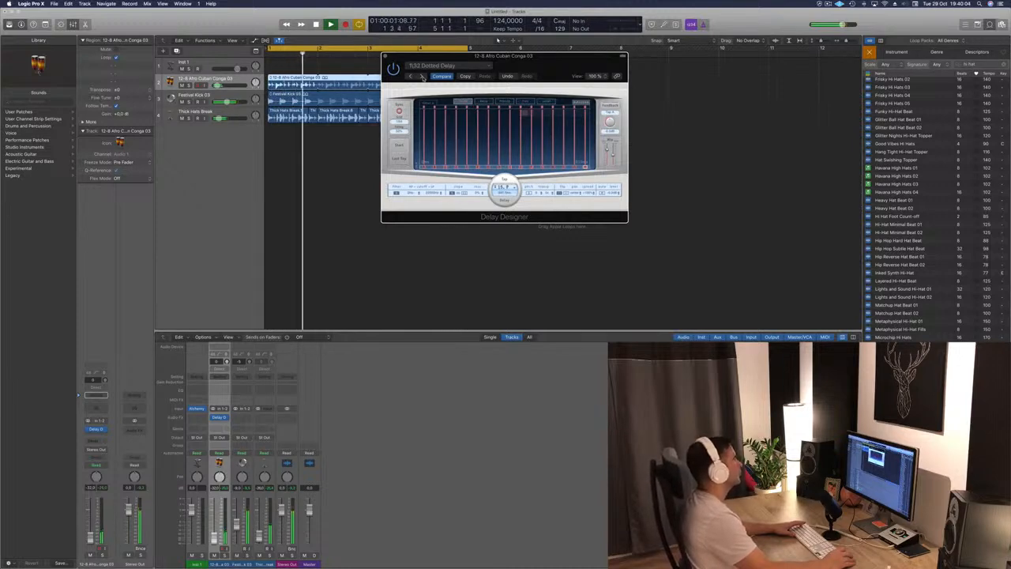
left_click(423, 76)
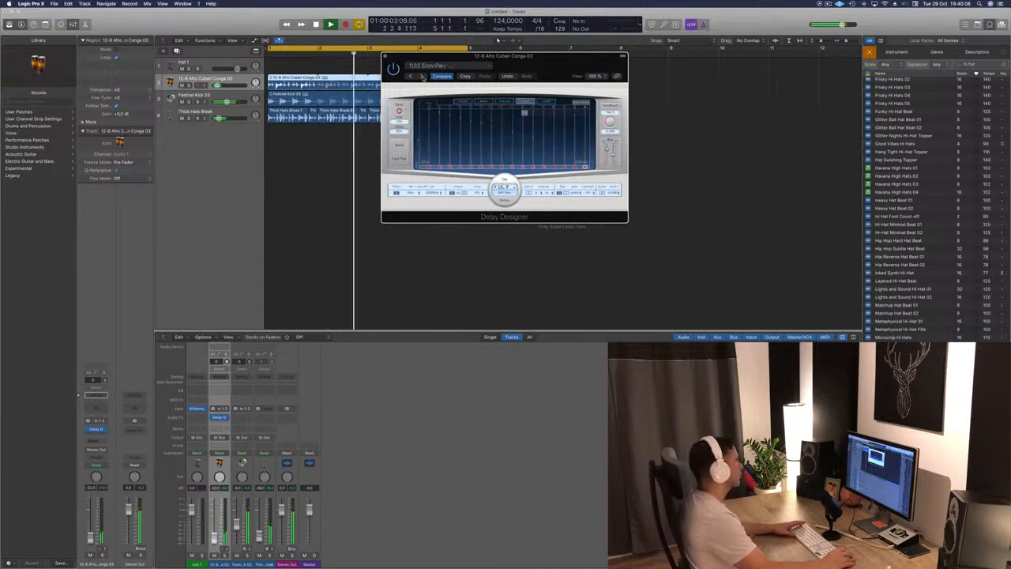
left_click(423, 77)
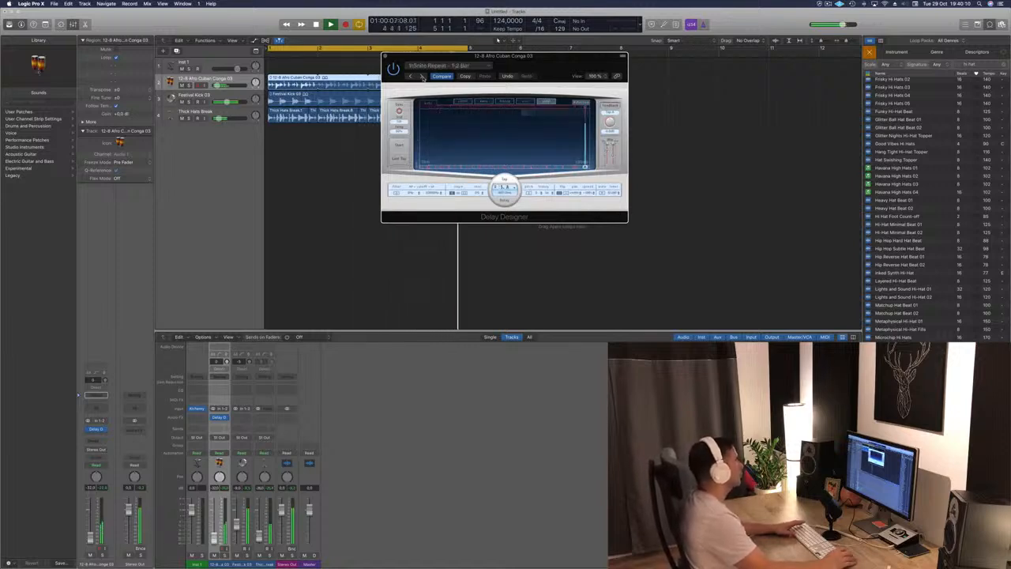
left_click(423, 77)
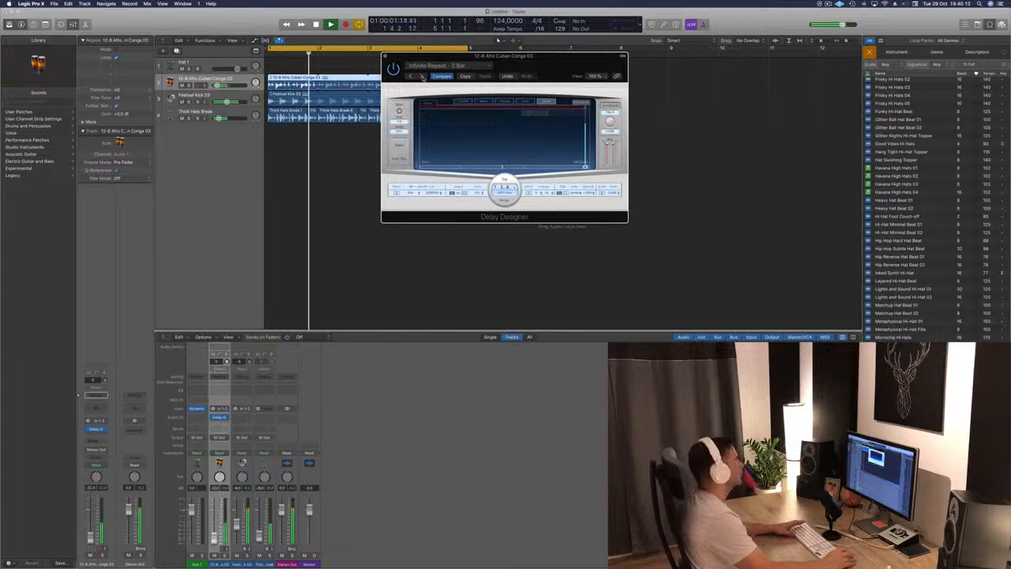
left_click(423, 77)
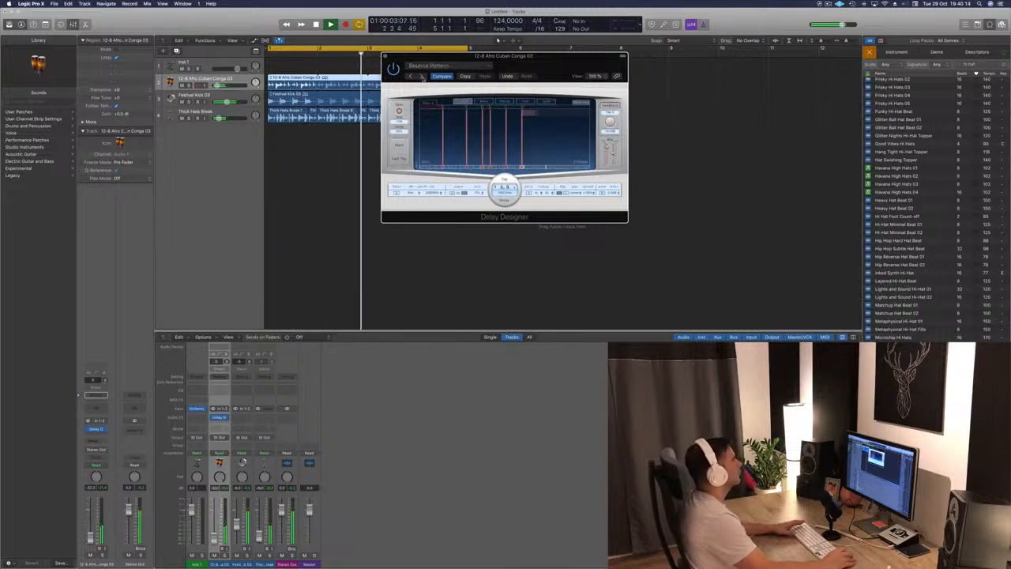
left_click(412, 77)
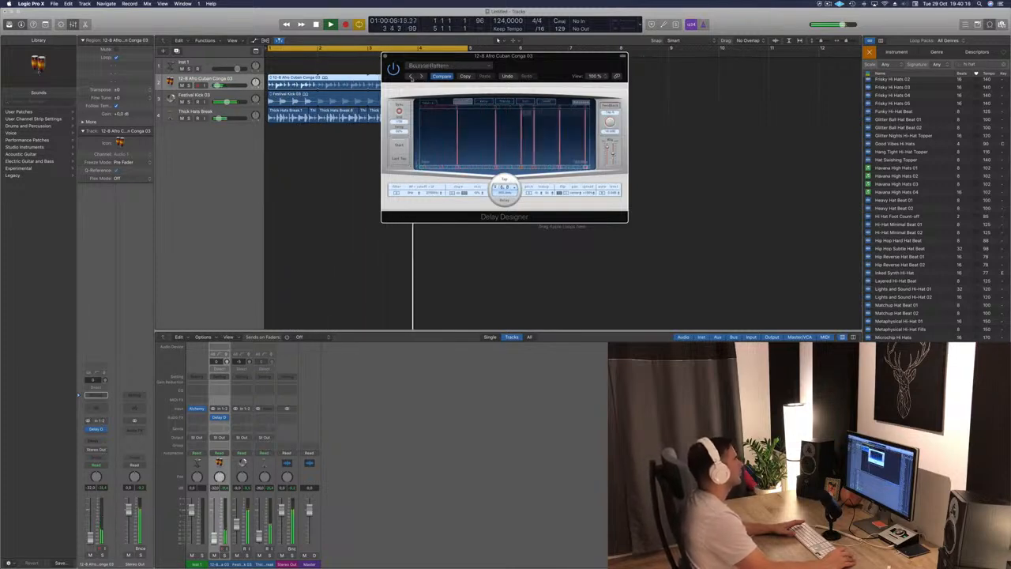
left_click_drag(528, 55, 714, 38)
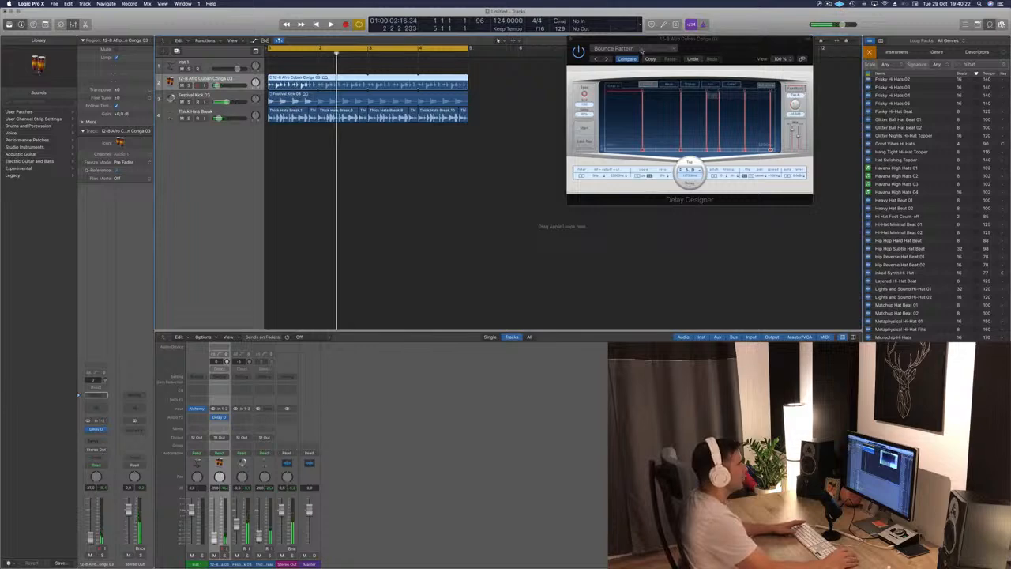
- Load the 1/16 Filter Pan preset from the Simple Filtered group in Delay Designer, slightly lower its wet mix, and close the plug-in
left_click(642, 51)
mouse_move(668, 185)
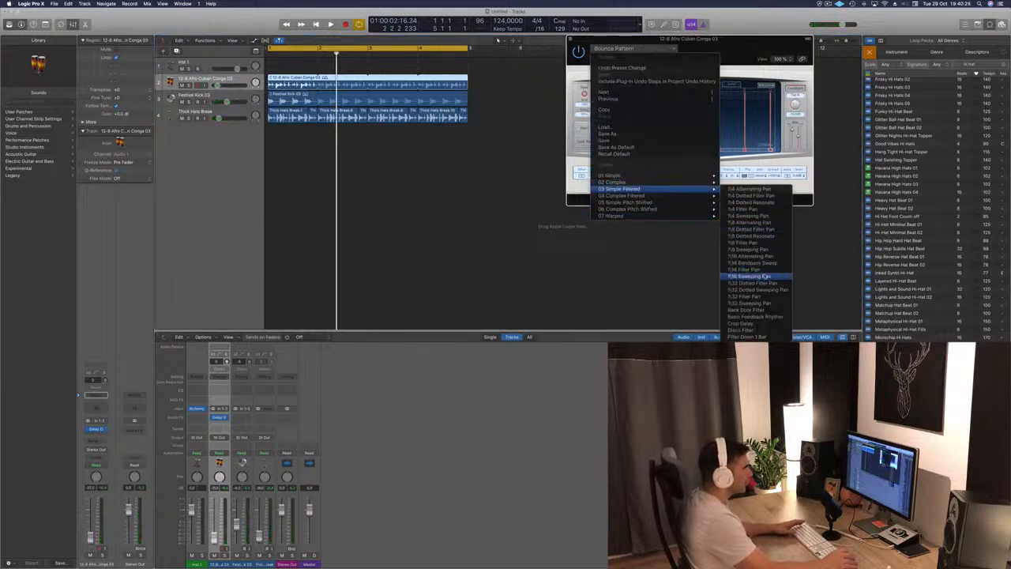
left_click(746, 269)
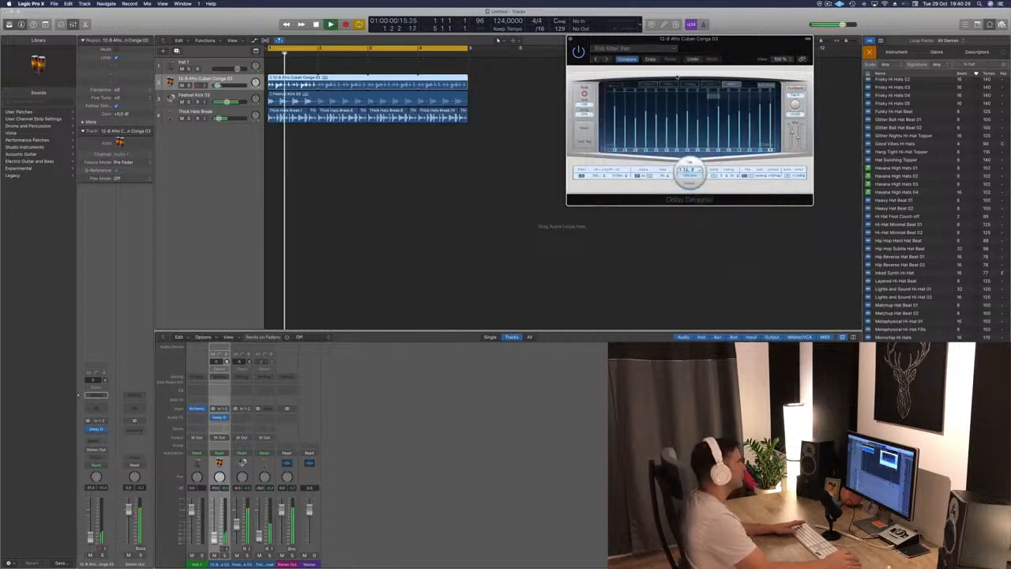
left_click_drag(746, 52, 586, 69)
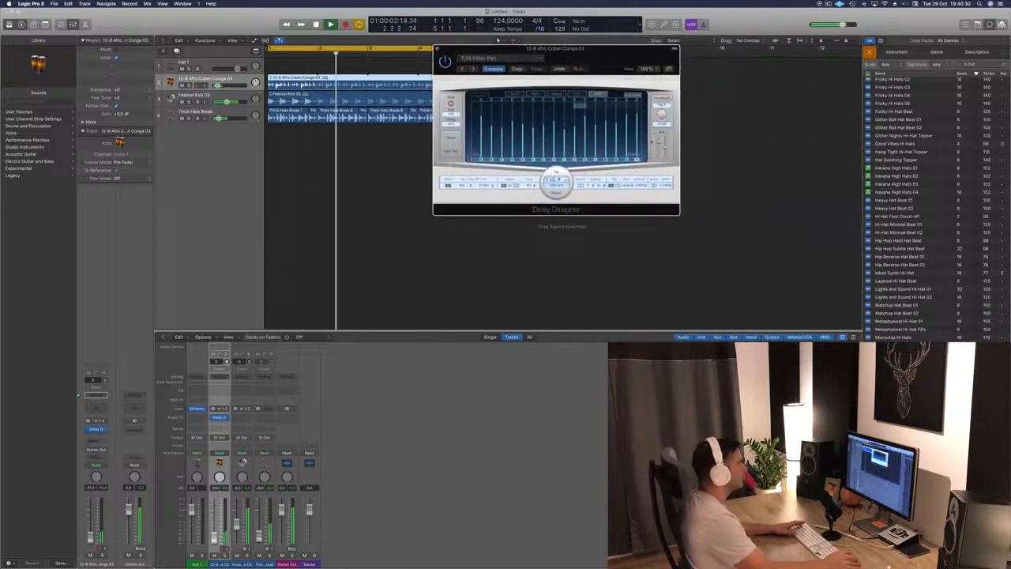
left_click_drag(664, 145, 667, 152)
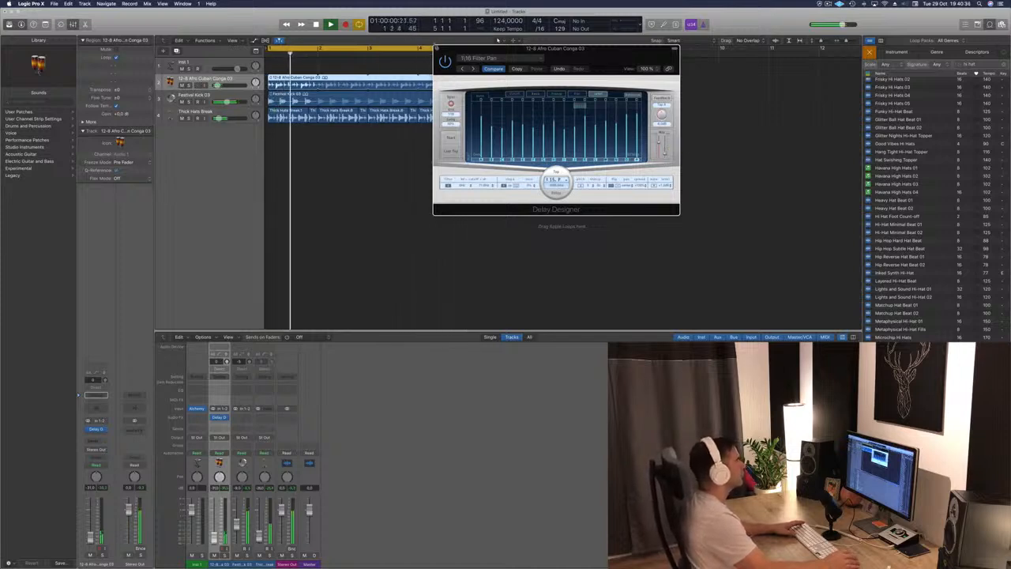
left_click(437, 48)
- Split the conga loop just after its first short hit at bar 1 and delete everything behind that hit
key("Return")
key("space")
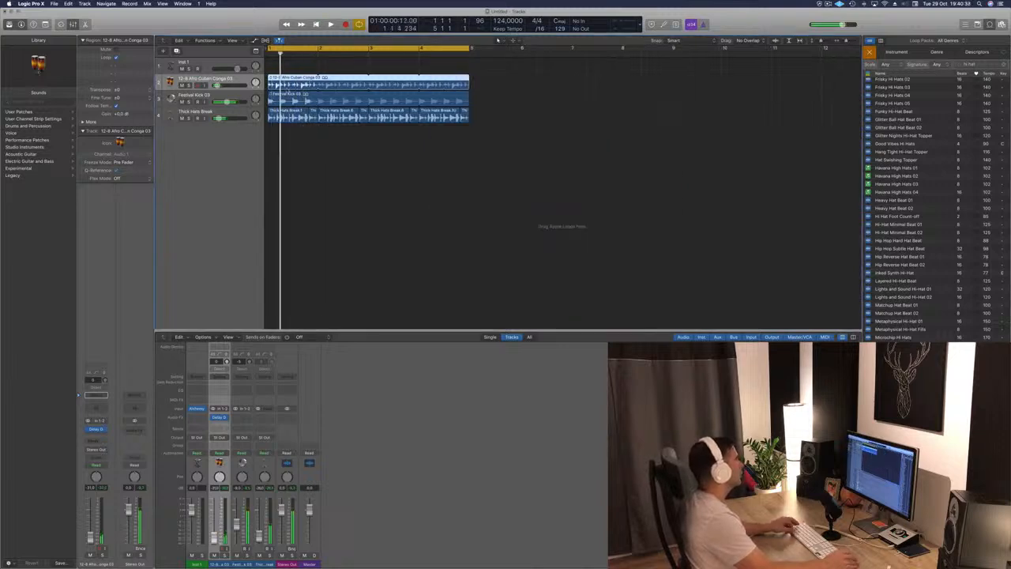
key("super+Right")
key("space")
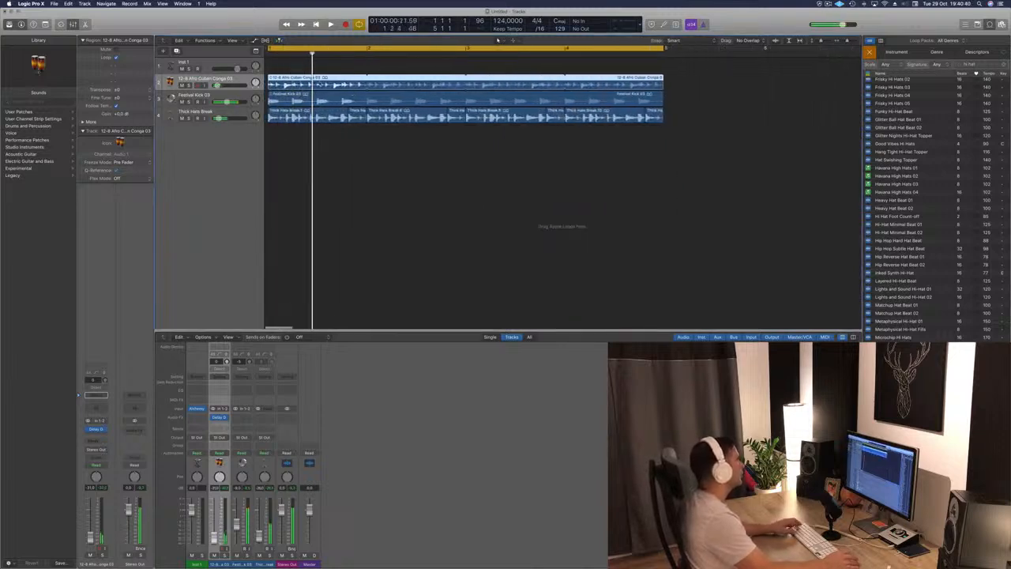
double_click(285, 82, "super")
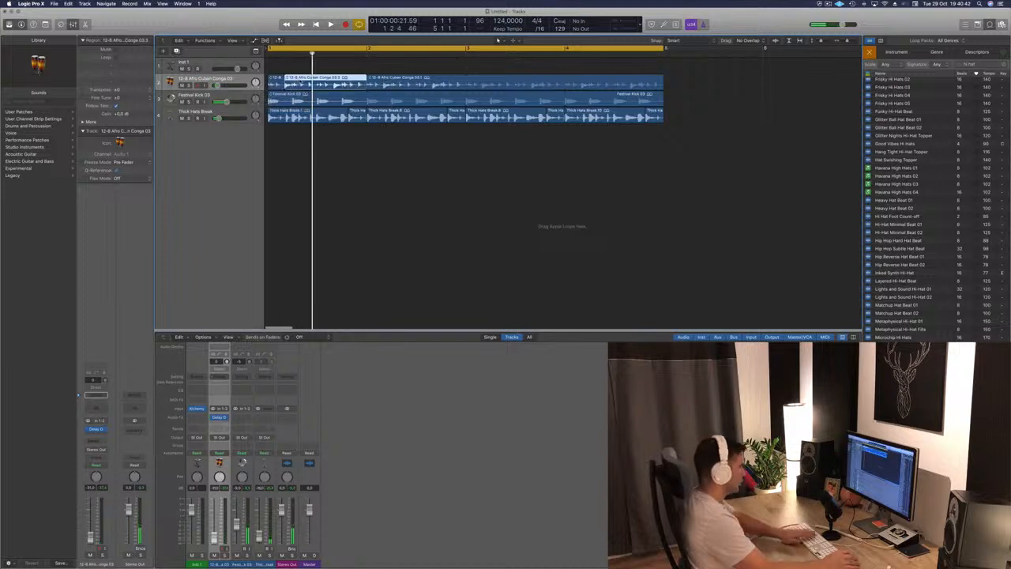
key("space")
left_click(440, 78)
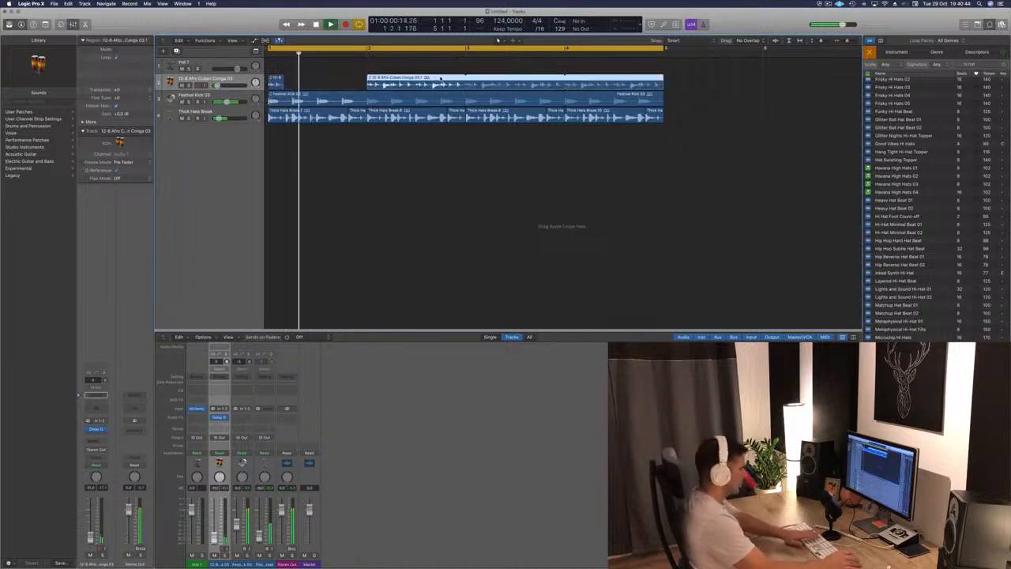
key("Delete")
key("space")
key("space")
key("space")
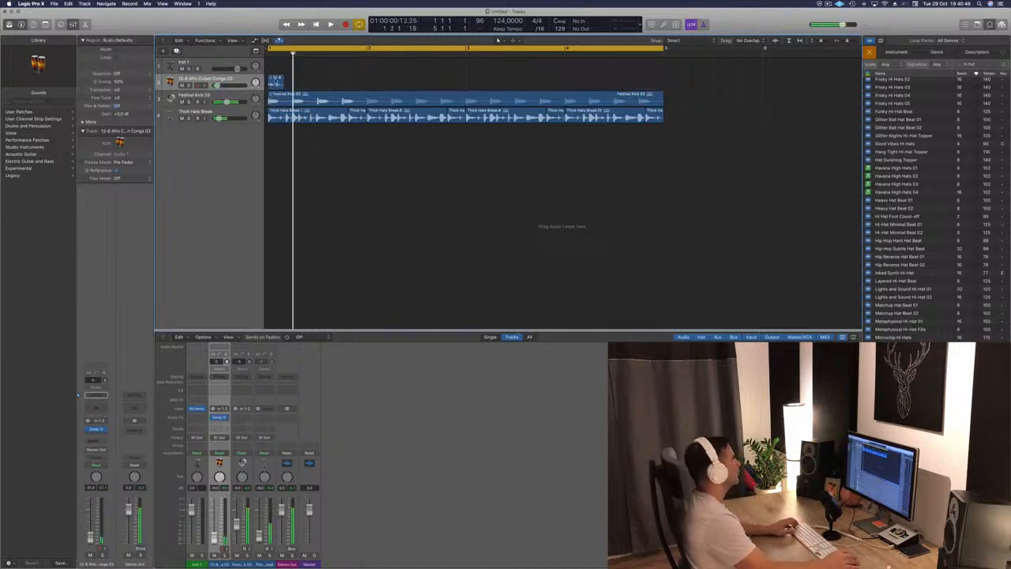
- Copy the short conga region to beat 3 of bar 1 and play the result
left_click(276, 82)
left_click_drag(276, 82, 325, 82)
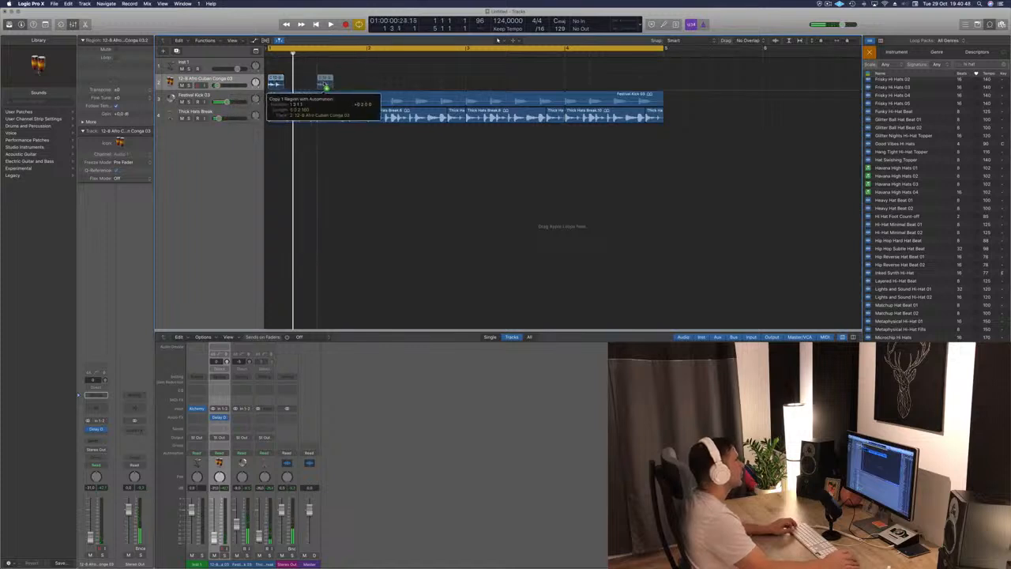
key("space")
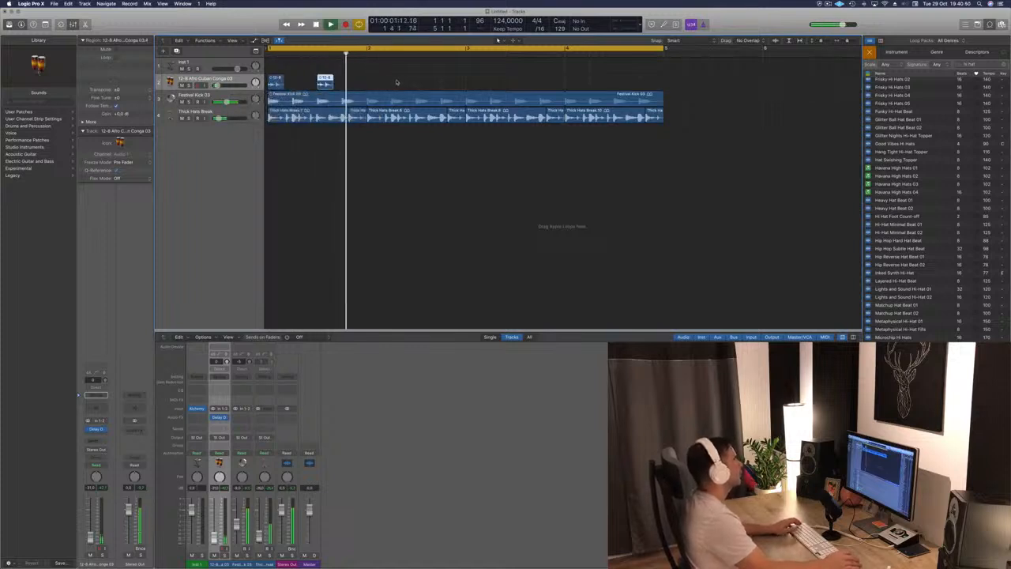
- Copy the two conga hits to bar 2, and copy the resulting four regions to bar 3 to fill the track up to bar 5
left_click(277, 85, "shift")
left_click_drag(277, 85, 375, 91)
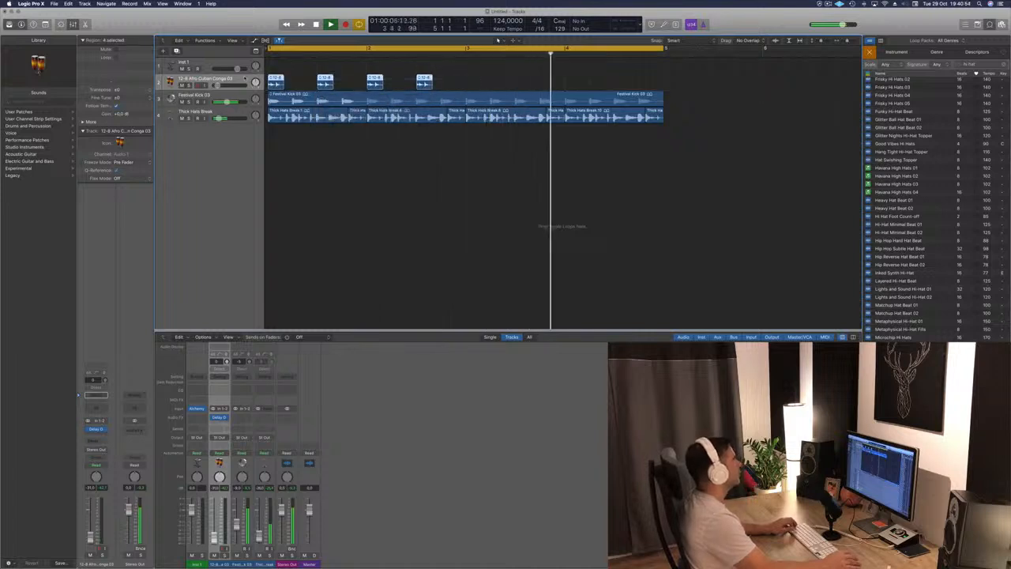
left_click_drag(275, 83, 473, 86)
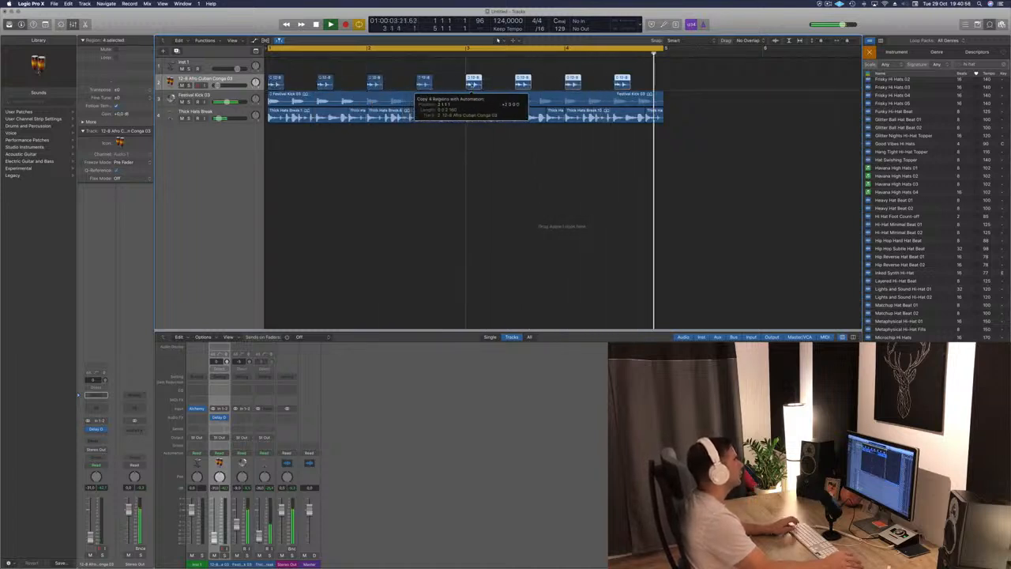
- Add a Channel EQ to the Thick Hats Break track and cut its low end below about 250 Hz, with playback running
left_click(222, 112)
key("space")
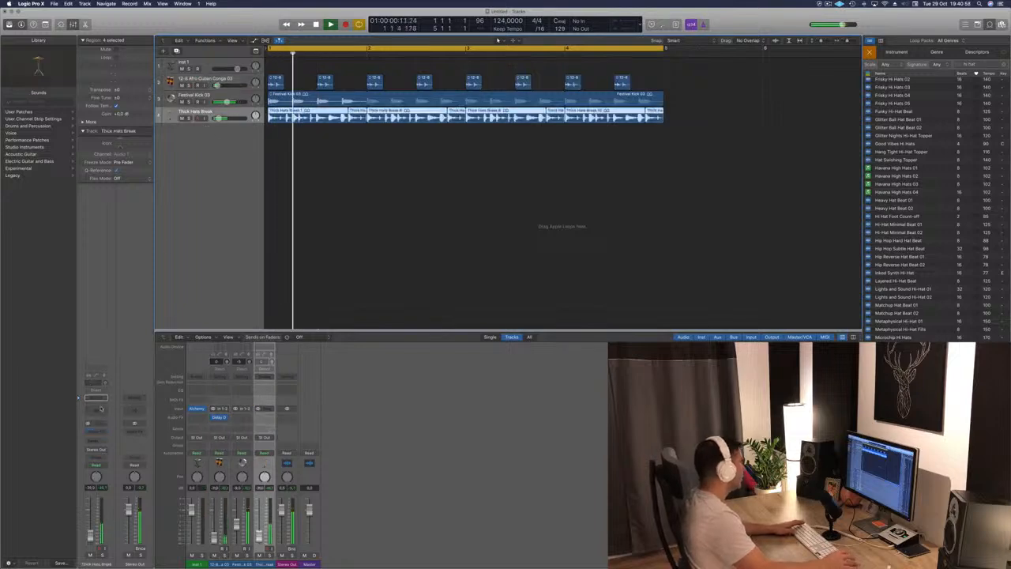
left_click(99, 412)
left_click(51, 58)
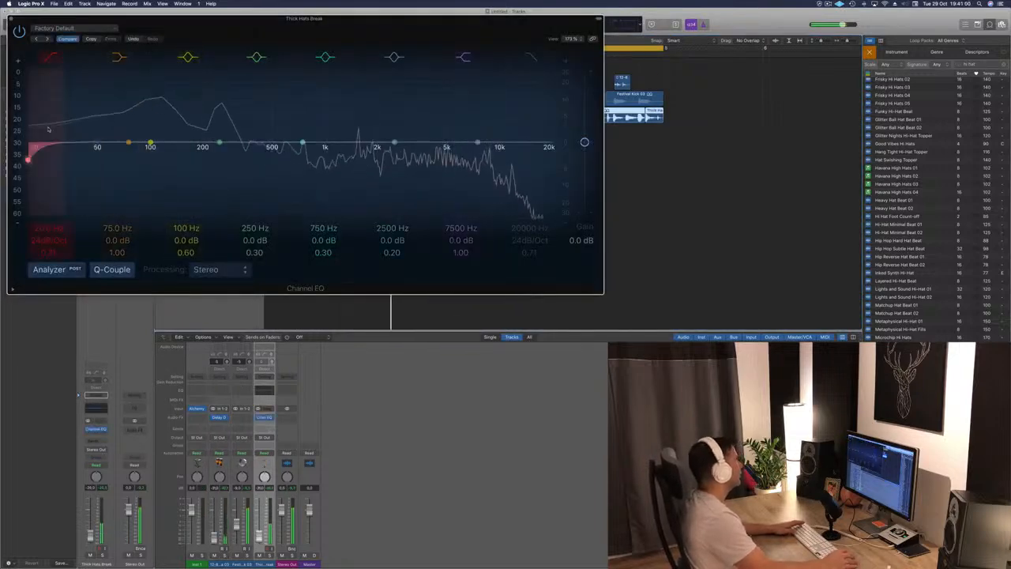
left_click_drag(53, 130, 241, 136)
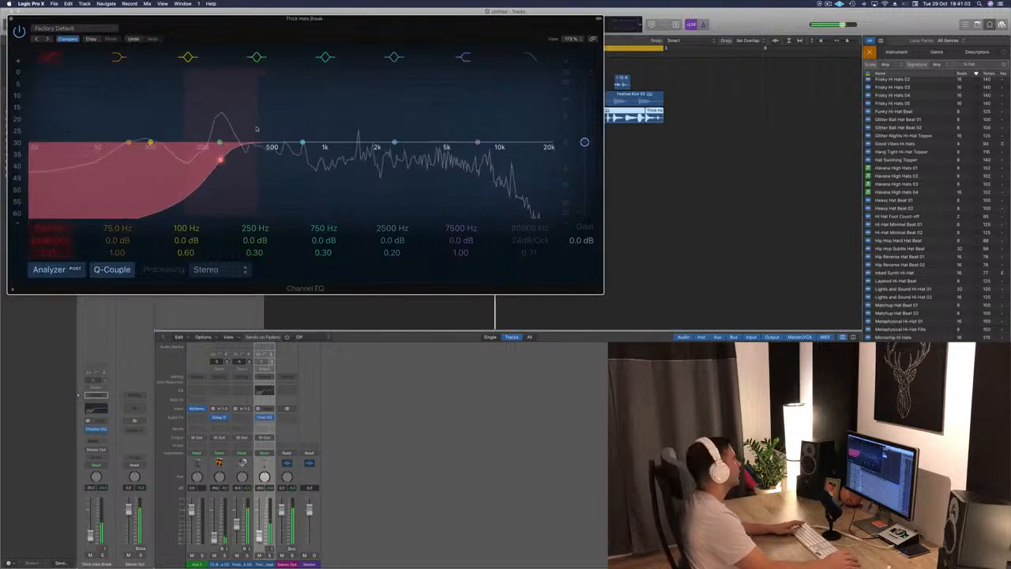
key("super+w")
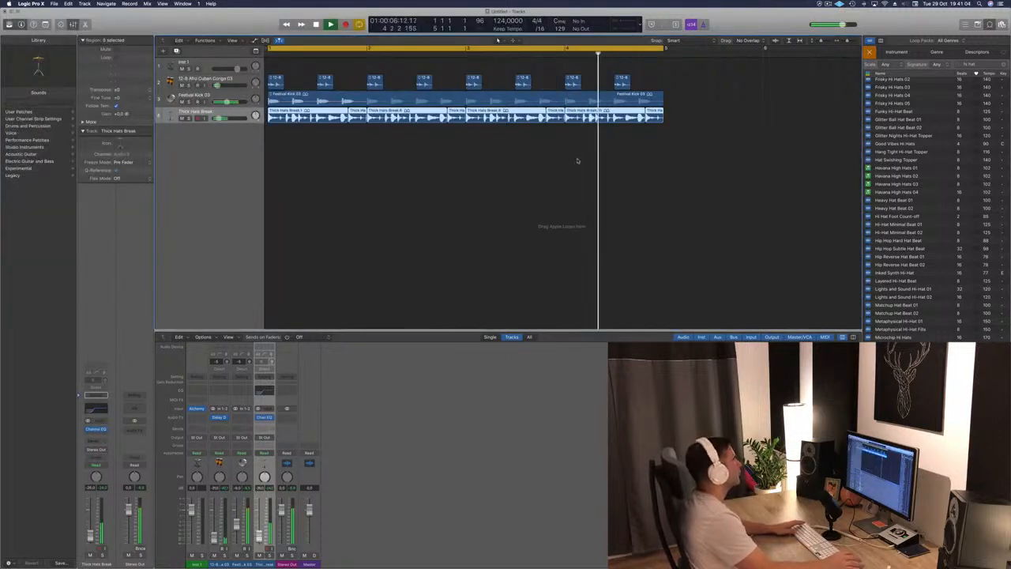
- Clear the hi-hat search in the loop library and audition loops such as Tempo Funk Break and Tense Snare Break
left_click(369, 193)
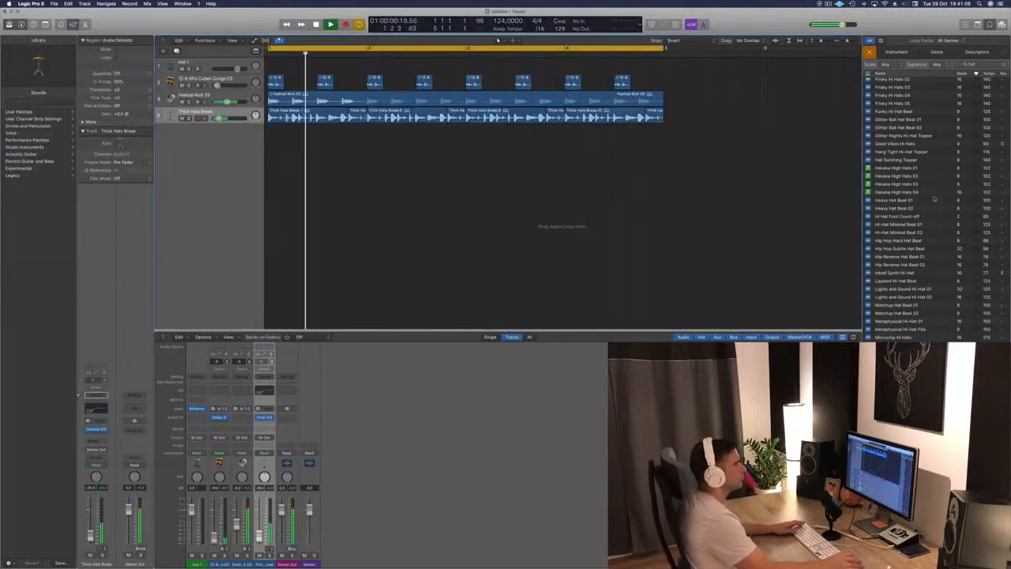
left_click(989, 65)
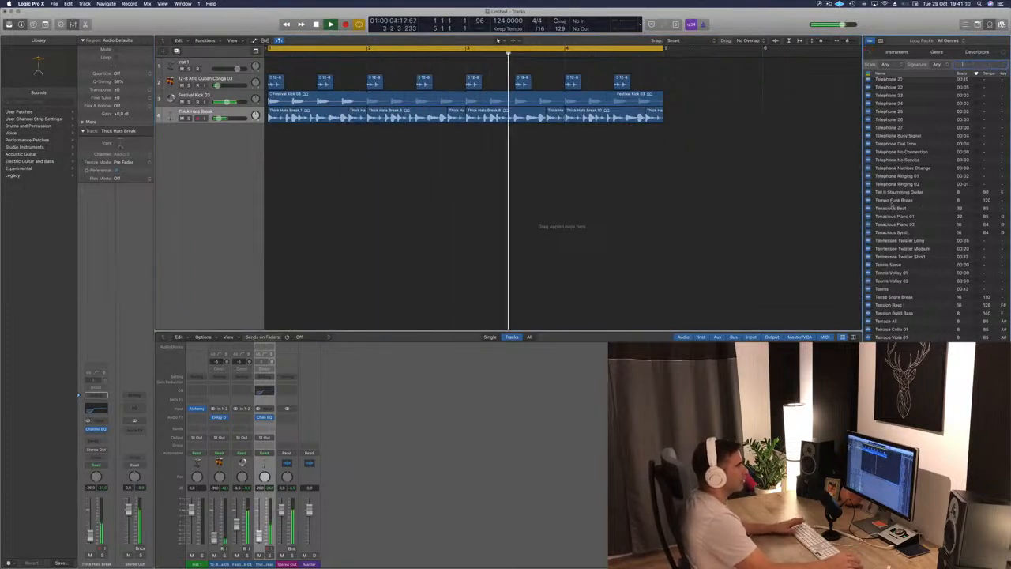
left_click(911, 202)
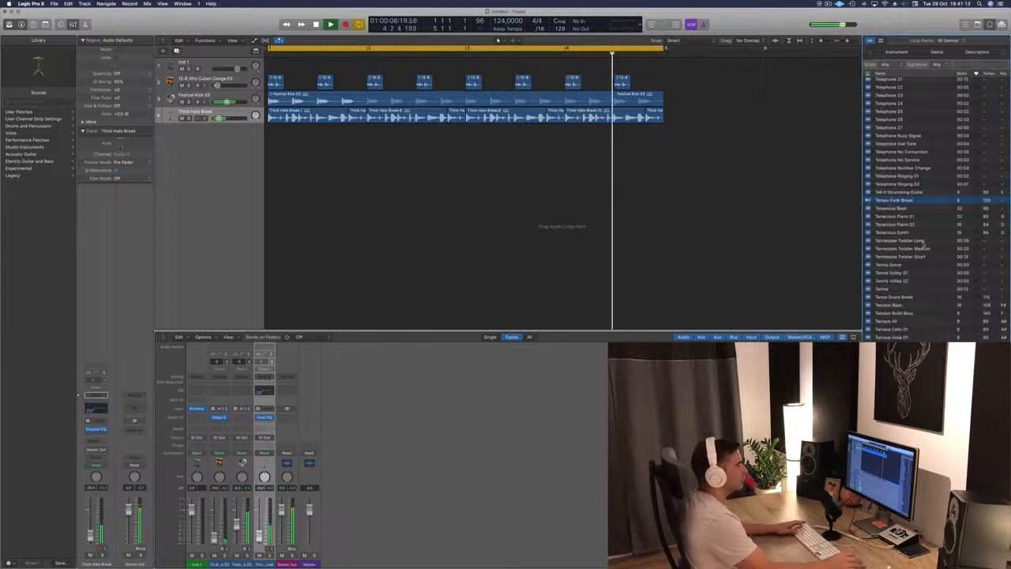
left_click(896, 296)
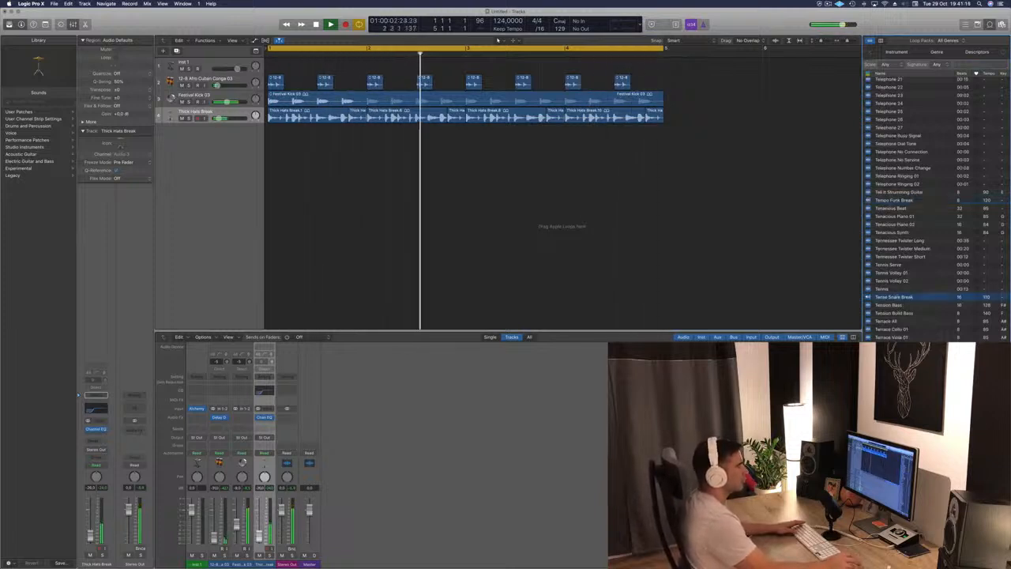
scroll(936, 211, "down", 3)
scroll(951, 308, "down", 10)
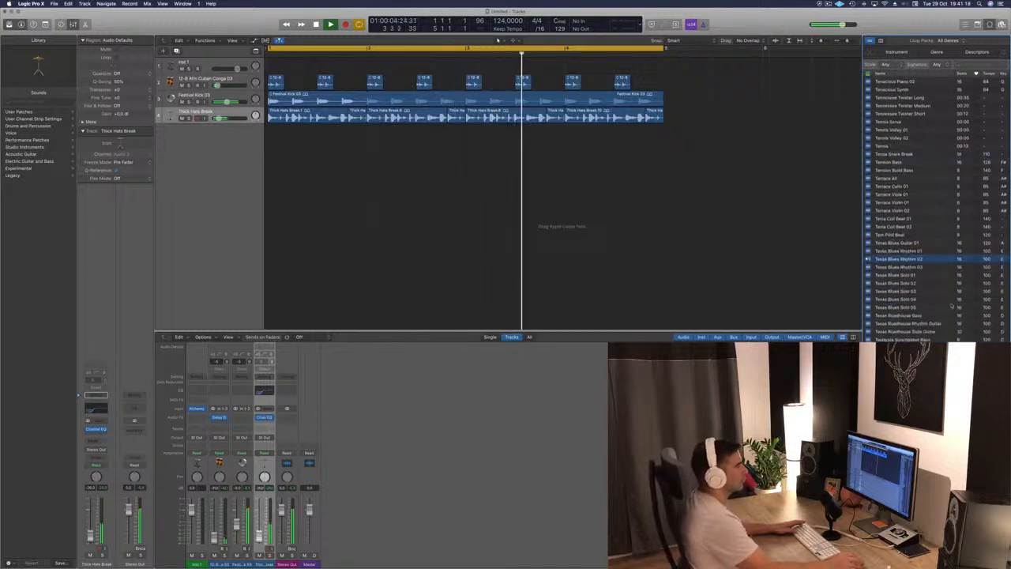
scroll(951, 308, "down", 5)
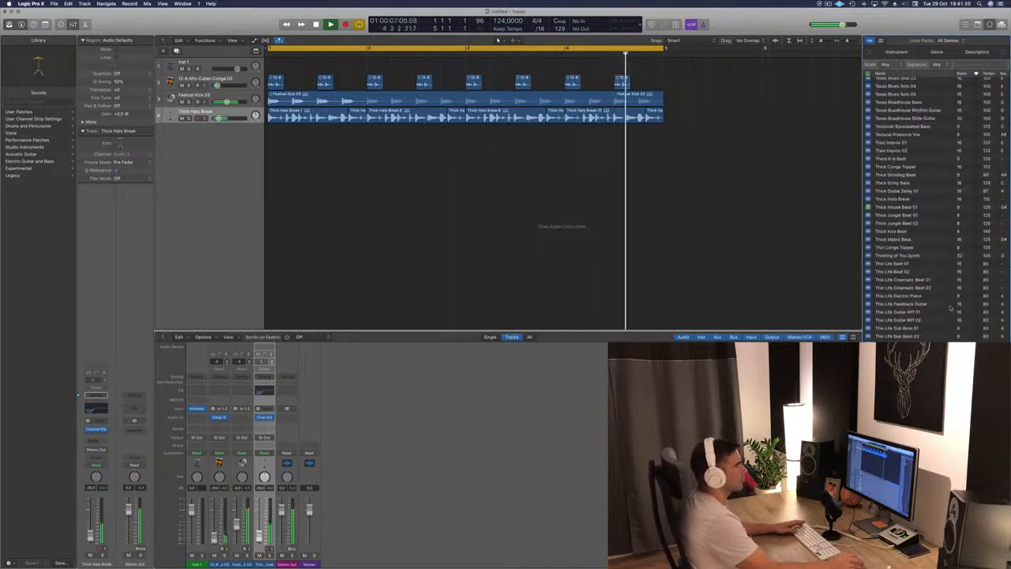
scroll(939, 219, "up", 10)
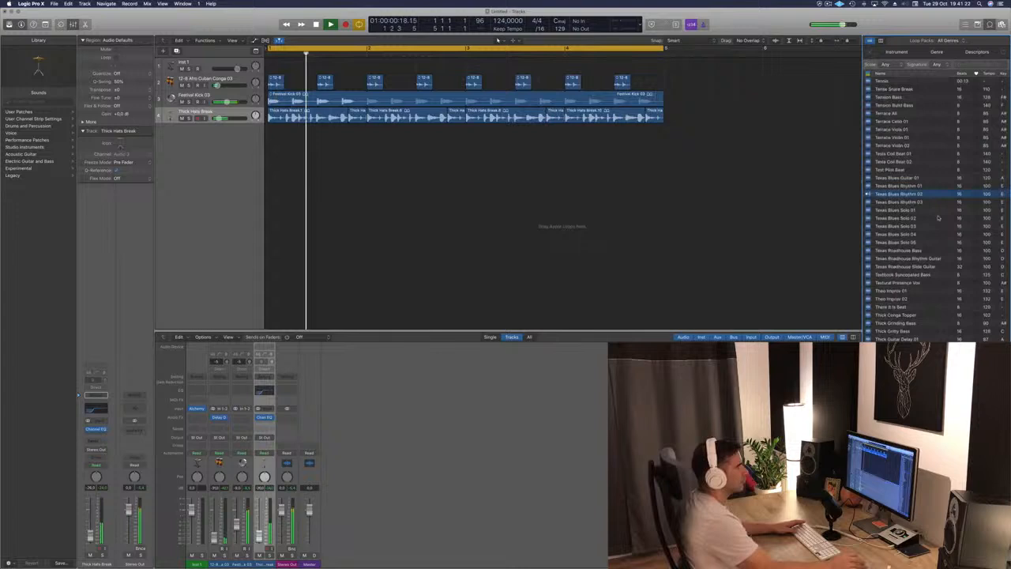
- Audition Texas Blues Rhythm 03, Texas Blues Solo 03 and Texas Roadhouse Bass against the running beat
left_click(901, 203)
left_click(898, 226)
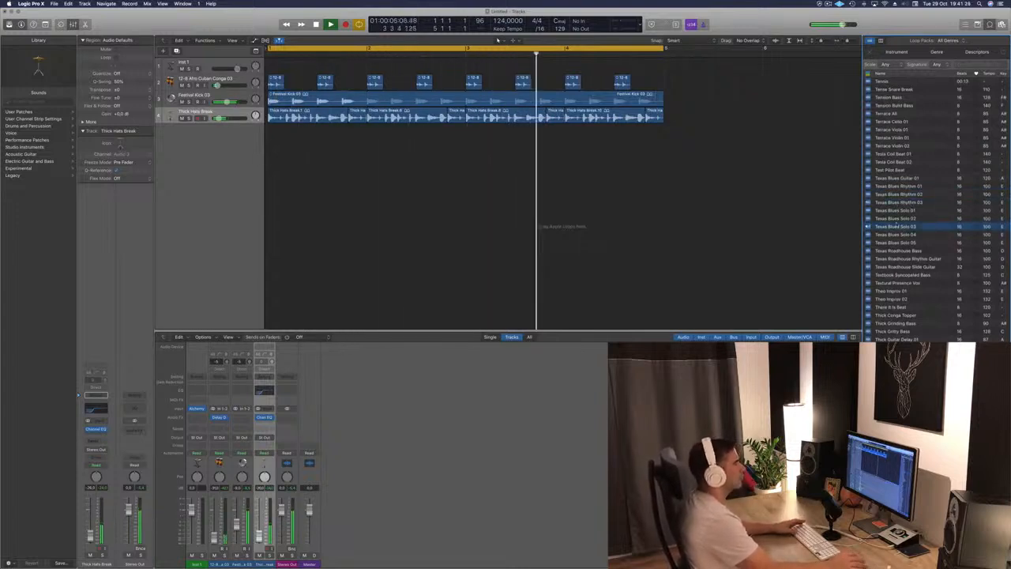
scroll(915, 241, "down", 2)
left_click(920, 234)
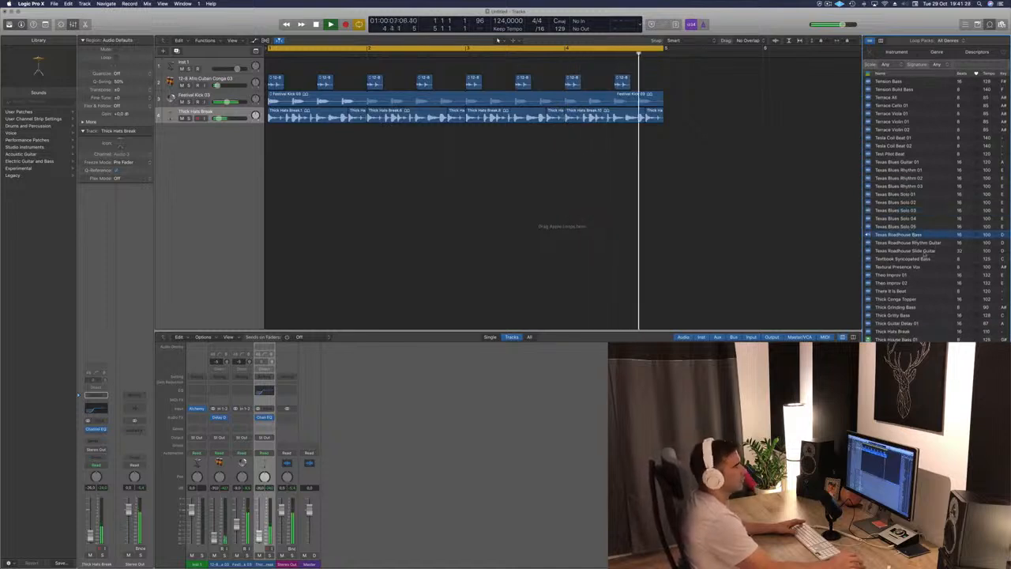
scroll(925, 253, "down", 2)
scroll(926, 256, "down", 1)
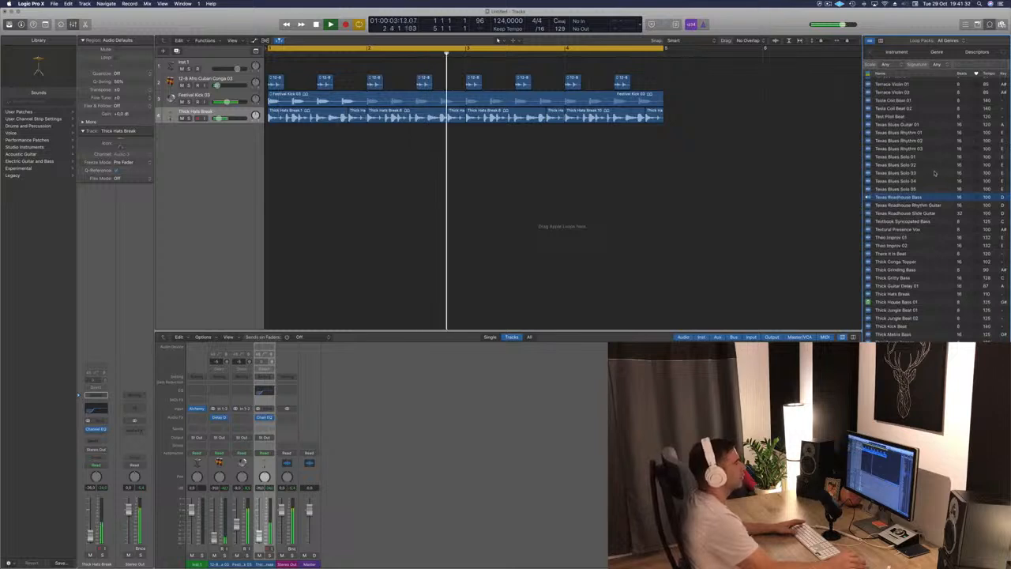
- Add the Texas Roadhouse Bass loop on a new track at bar 1 and fine-tune the conga volume during playback
key("space")
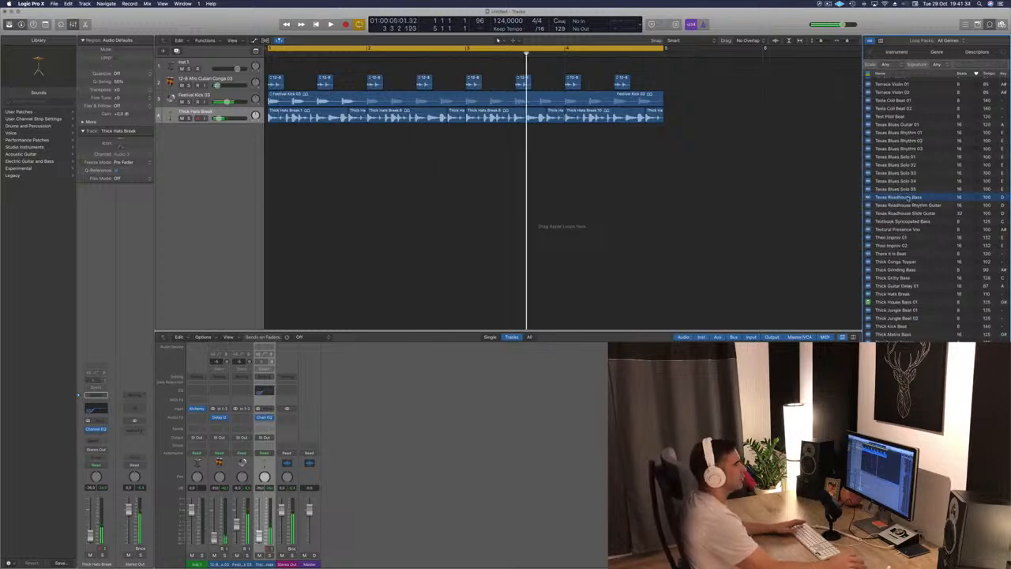
left_click_drag(909, 197, 305, 170)
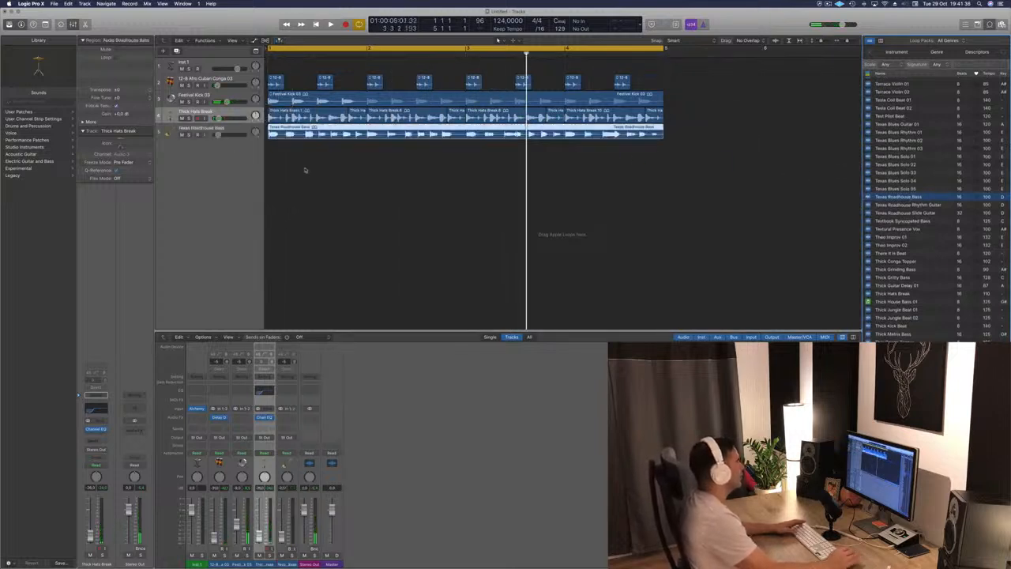
key("Return")
key("space")
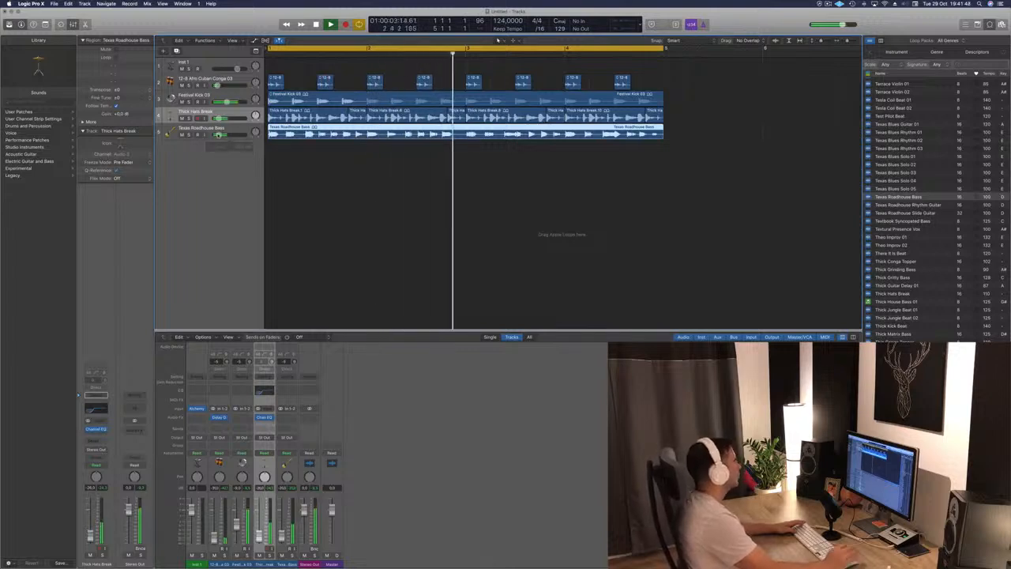
left_click(316, 206)
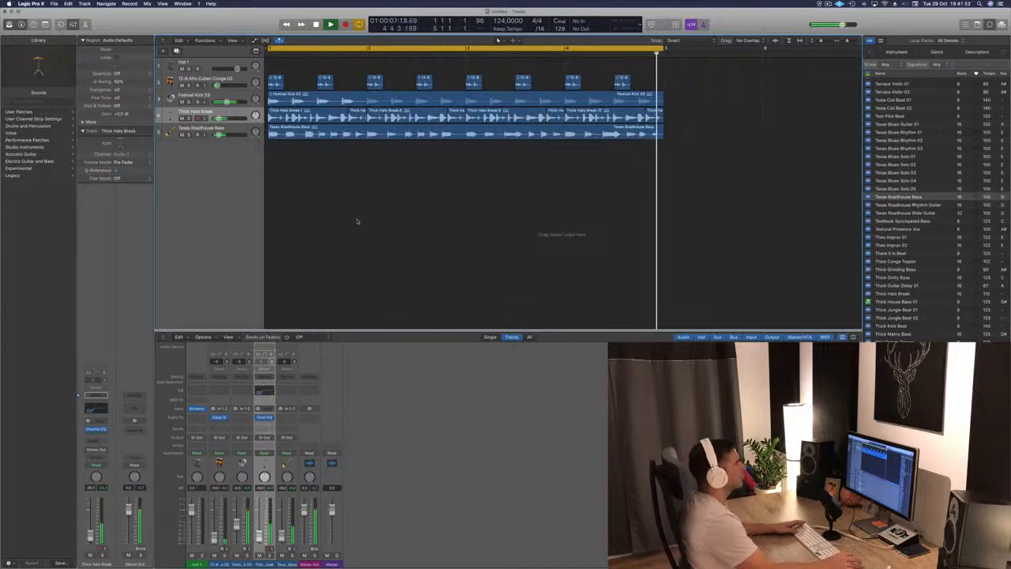
left_click_drag(218, 85, 221, 85)
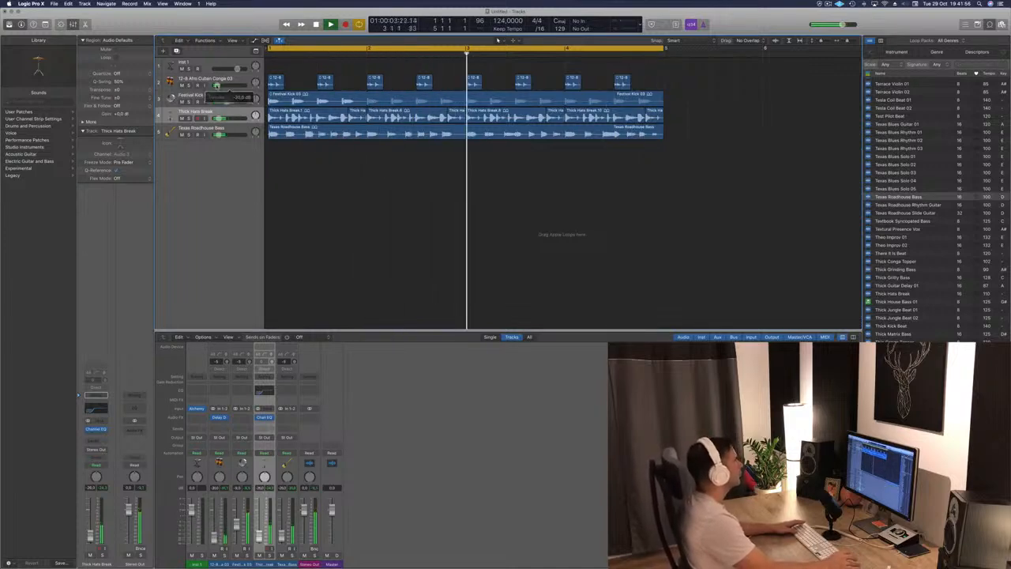
- Try shifting all the conga regions slightly later in two moves, and undo both shifts
left_click_drag(693, 68, 283, 82)
left_click(307, 67)
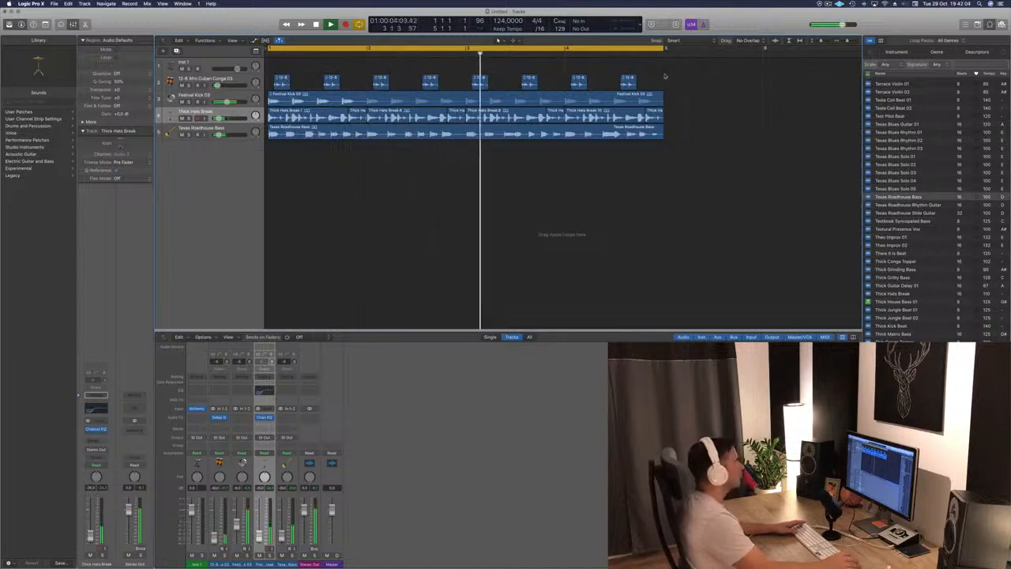
left_click_drag(281, 82, 286, 82)
left_click(514, 229)
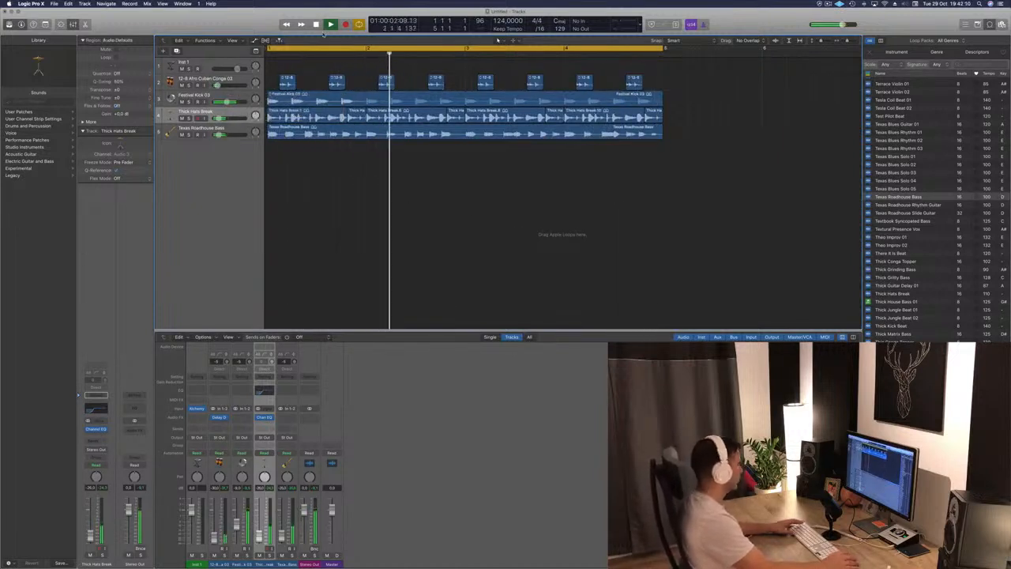
key("super+z")
key("super+z")
key("space")
key("space")
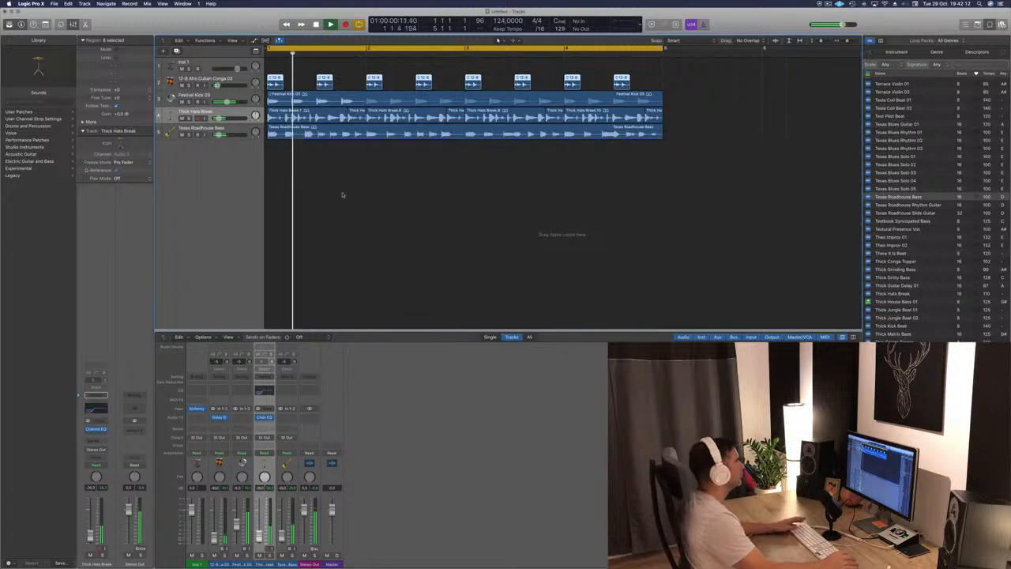
left_click(342, 195)
- Audition the Theo Improv 01 and 02 loops and add Theo Improv 01 on a new track at bar 1
scroll(921, 231, "down", 2)
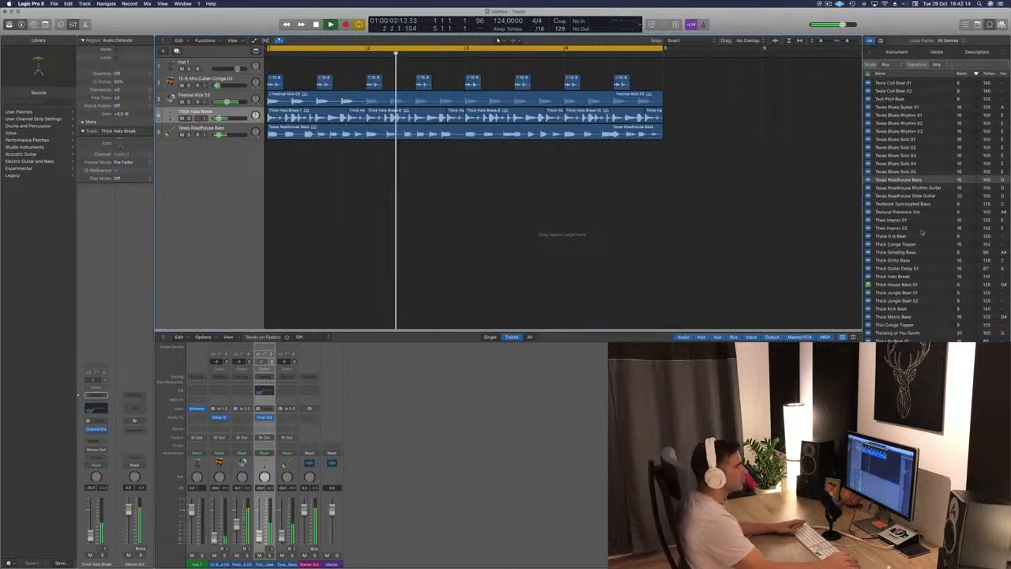
left_click(916, 220)
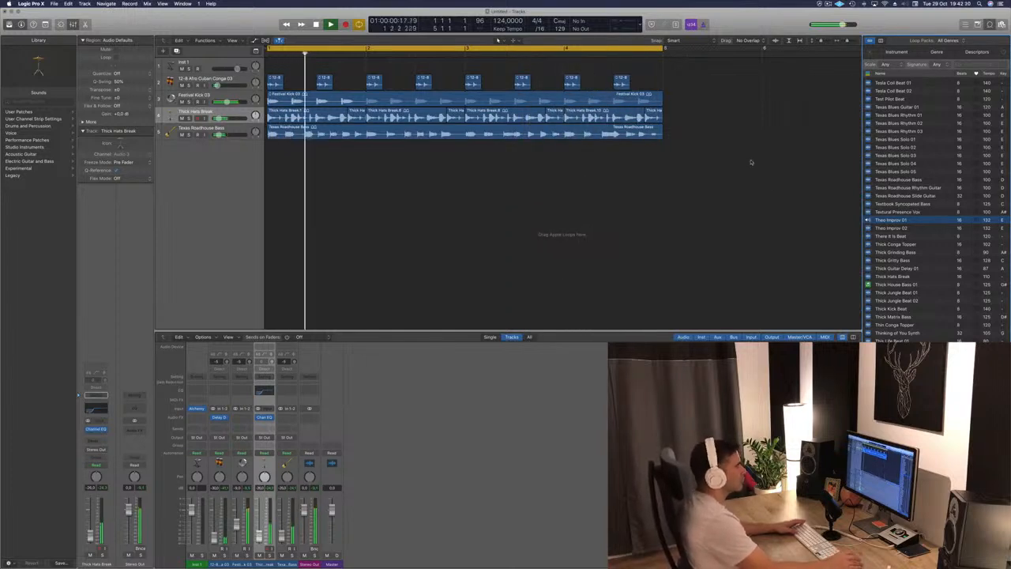
left_click(897, 229)
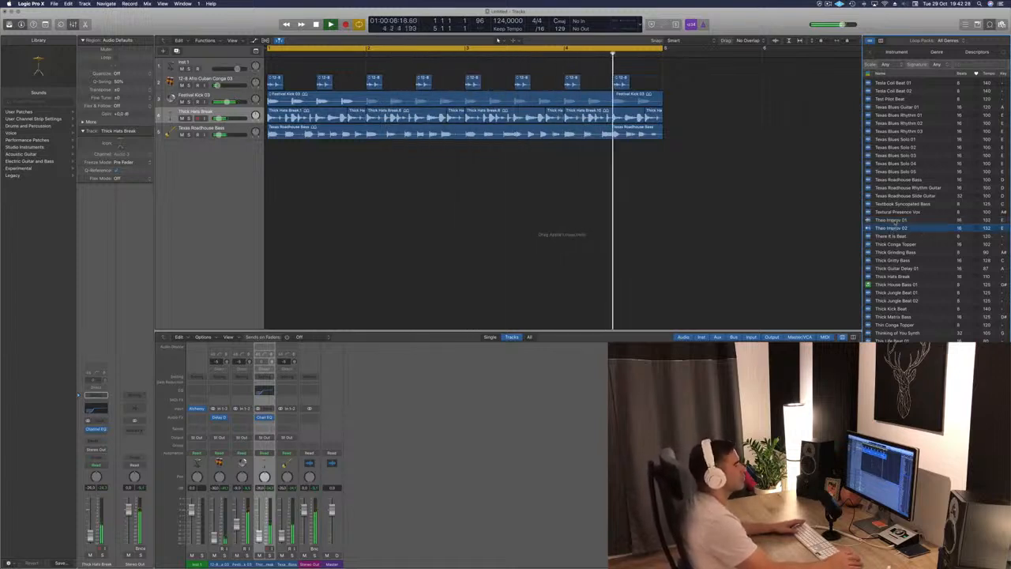
left_click(896, 221)
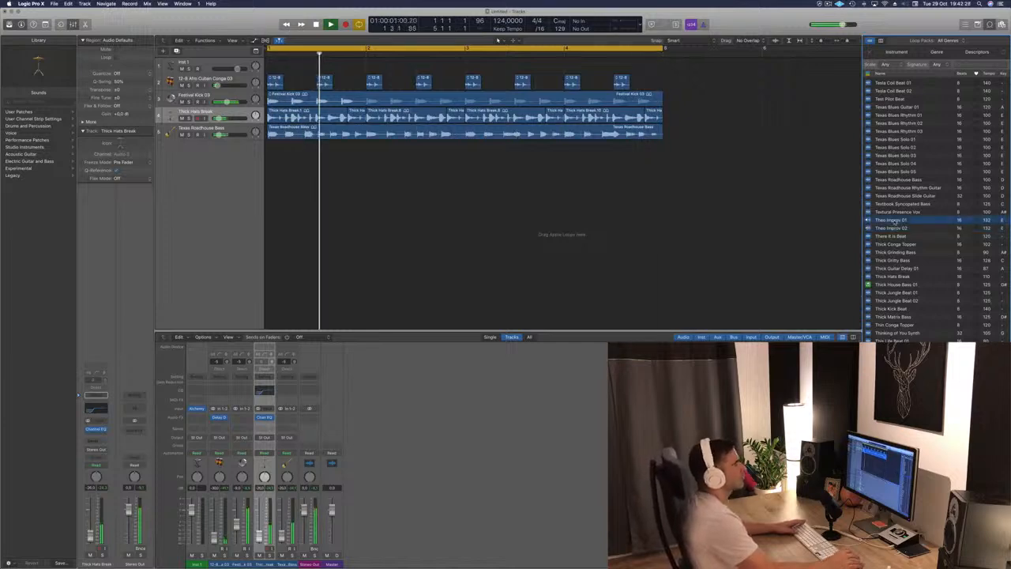
left_click_drag(895, 221, 229, 156)
scroll(344, 197, "down", 5)
scroll(340, 197, "down", 2)
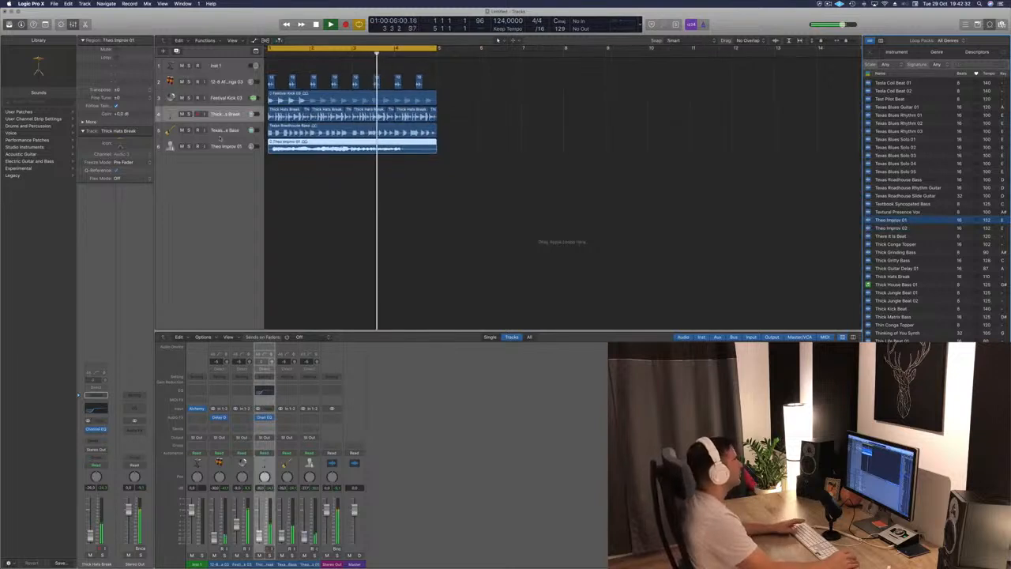
left_click(212, 150)
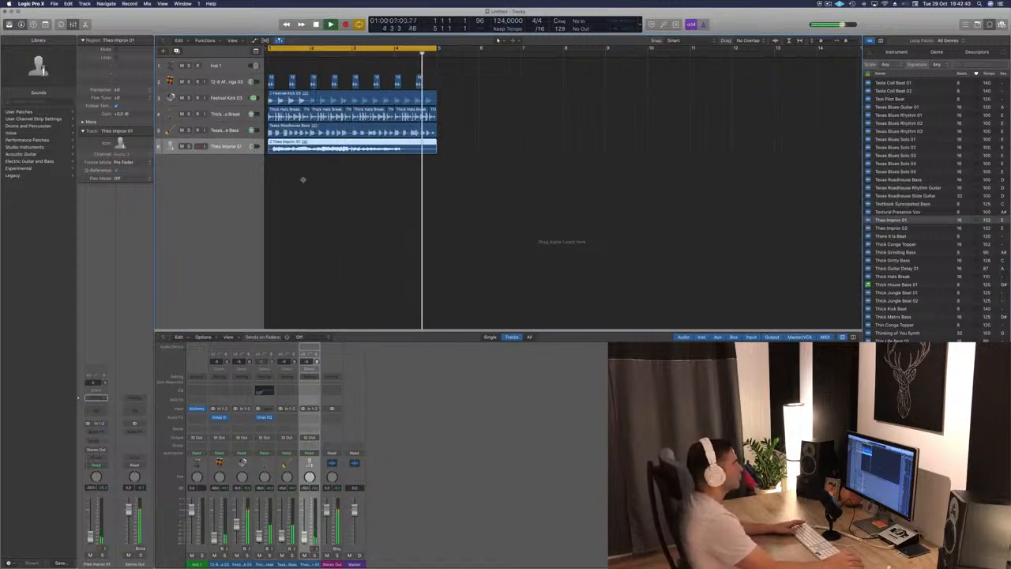
- Add the Theo Improv 02 loop on a new track at bar 4 and shift it one beat earlier
left_click(904, 229)
left_click_drag(904, 228, 398, 192)
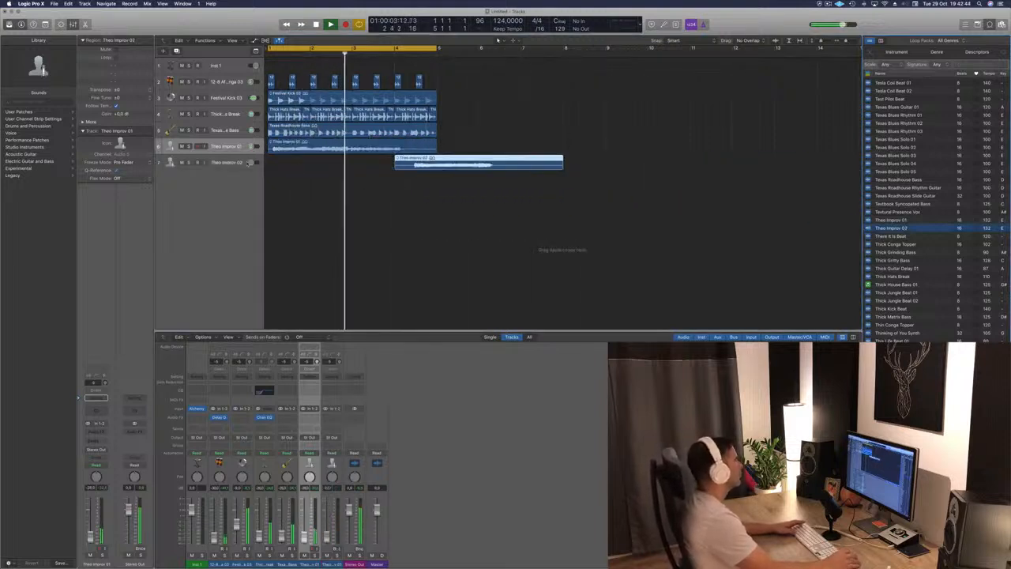
left_click_drag(443, 162, 432, 162)
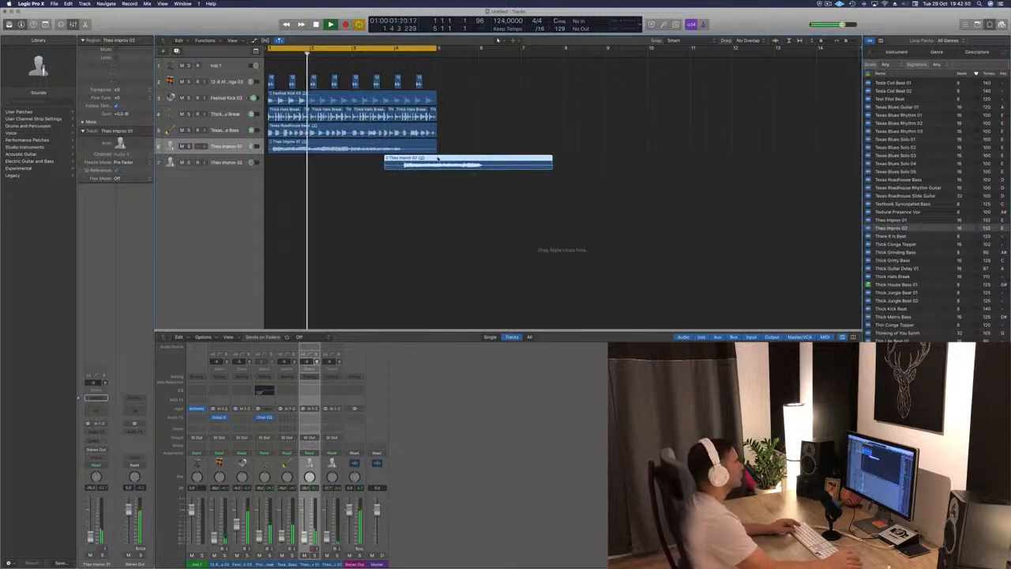
- Extend the cycle to bar 9 and duplicate the conga, kick, hats and bass regions from bar 5, removing the extra Theo Improv 01 copy
left_click_drag(438, 48, 608, 48)
left_click_drag(434, 115, 452, 149)
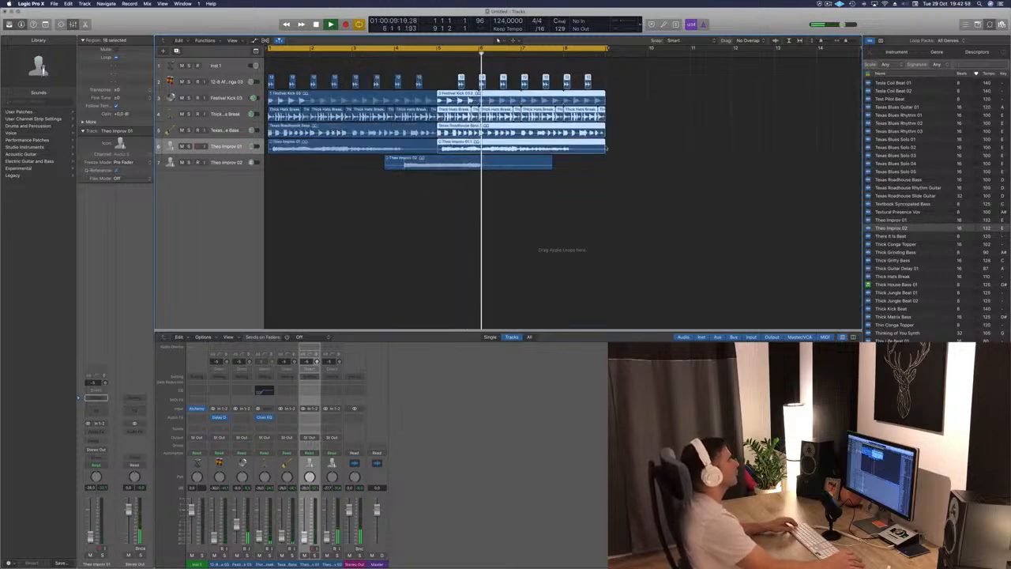
key("Delete")
key("Return")
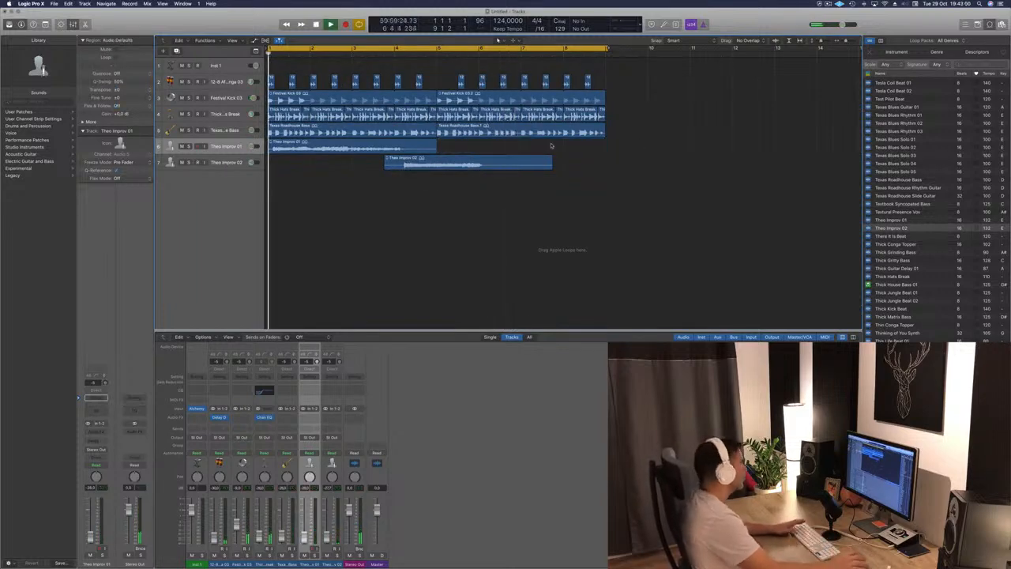
- Add a send to Bus 1 on the Theo Improv 01 track
left_click(219, 141)
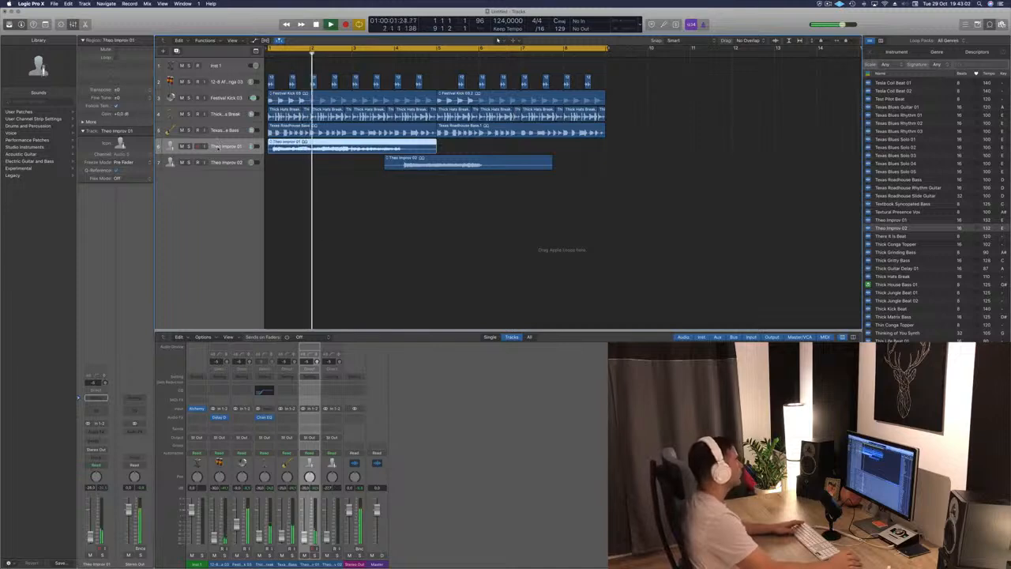
left_click(94, 442)
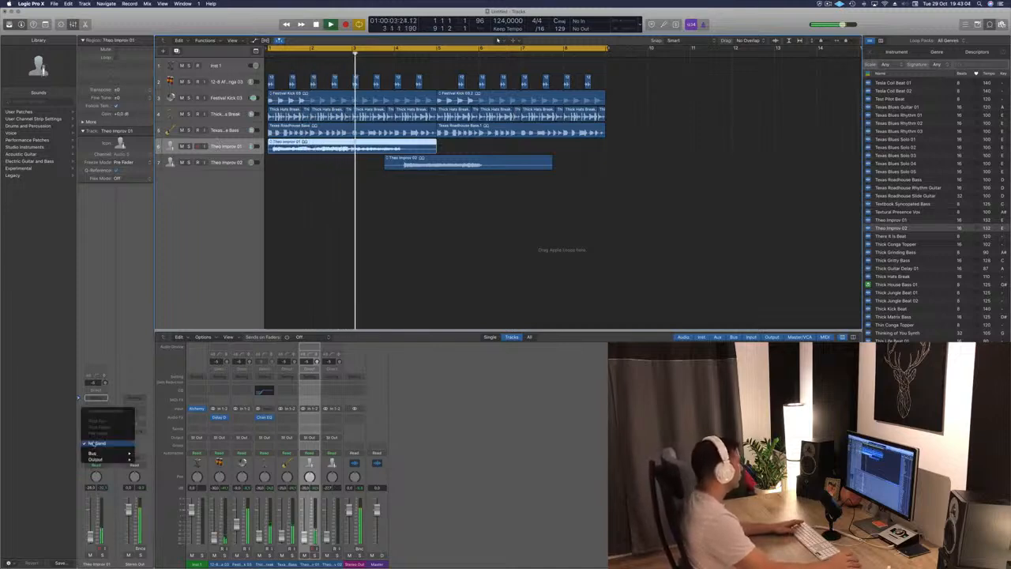
mouse_move(92, 453)
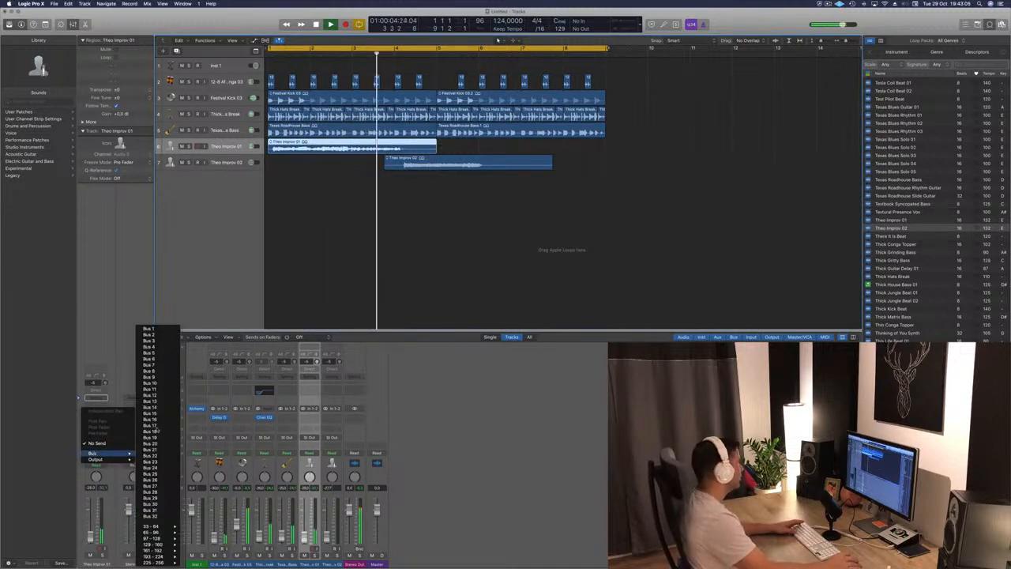
left_click(169, 331)
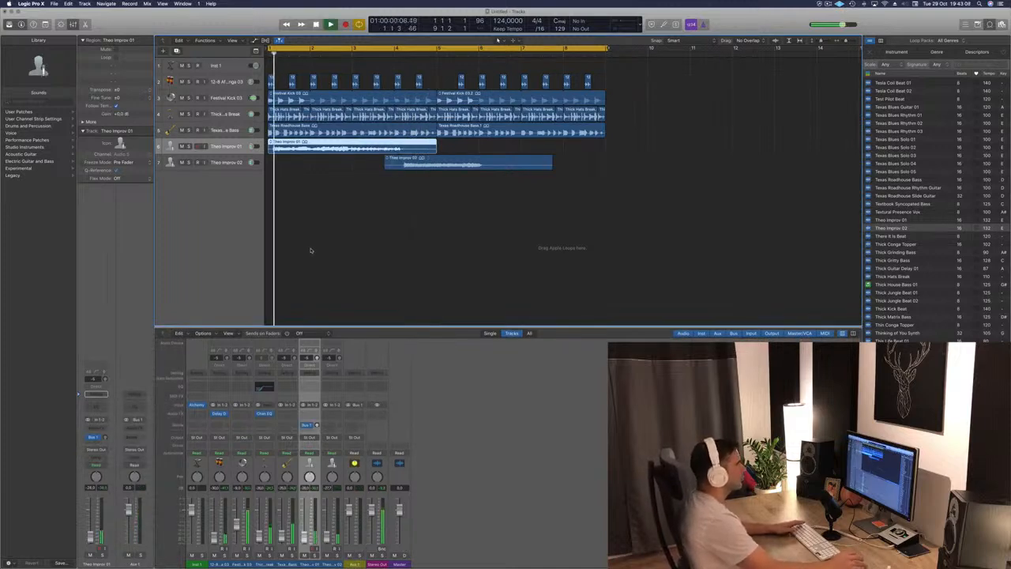
key("Return")
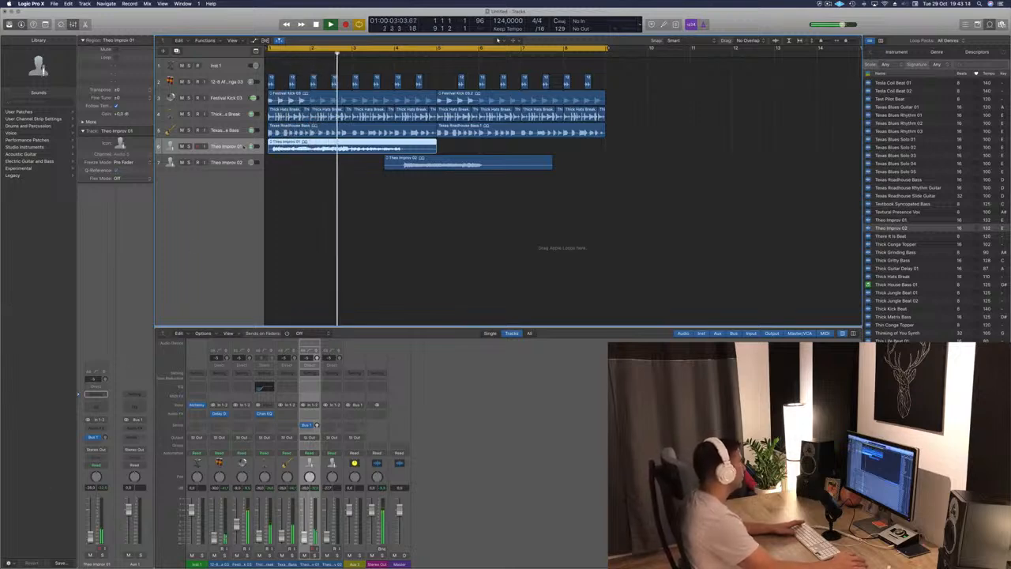
- Route the outputs of the Theo Improv 01 and Theo Improv 02 tracks to Bus 1
left_click(96, 449)
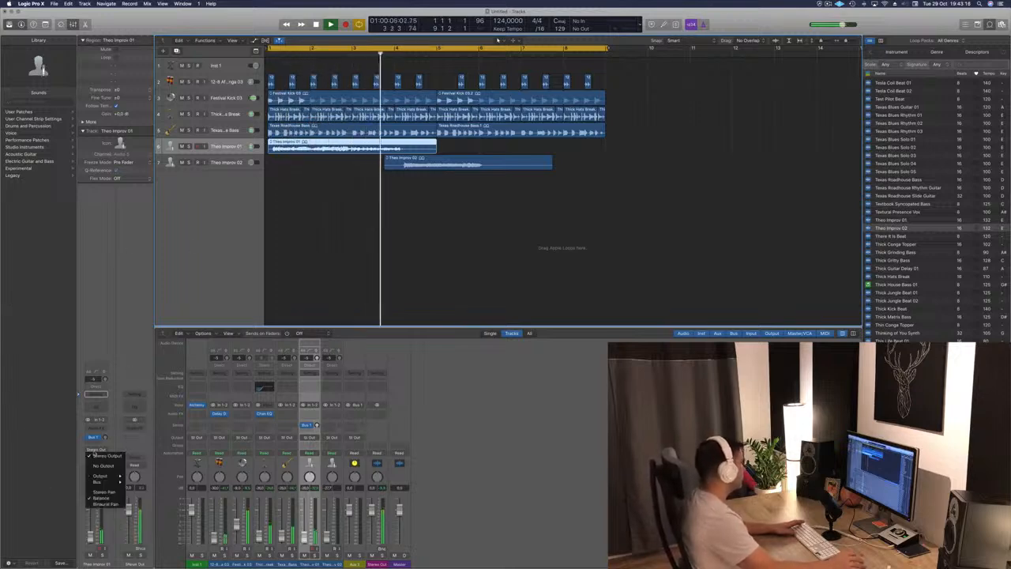
mouse_move(98, 482)
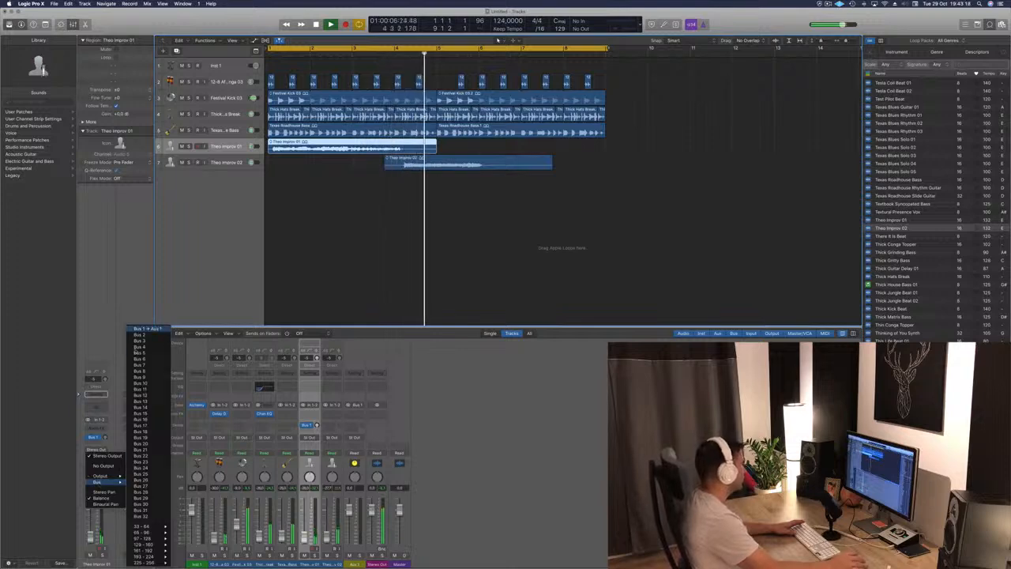
left_click(147, 328)
left_click(214, 162)
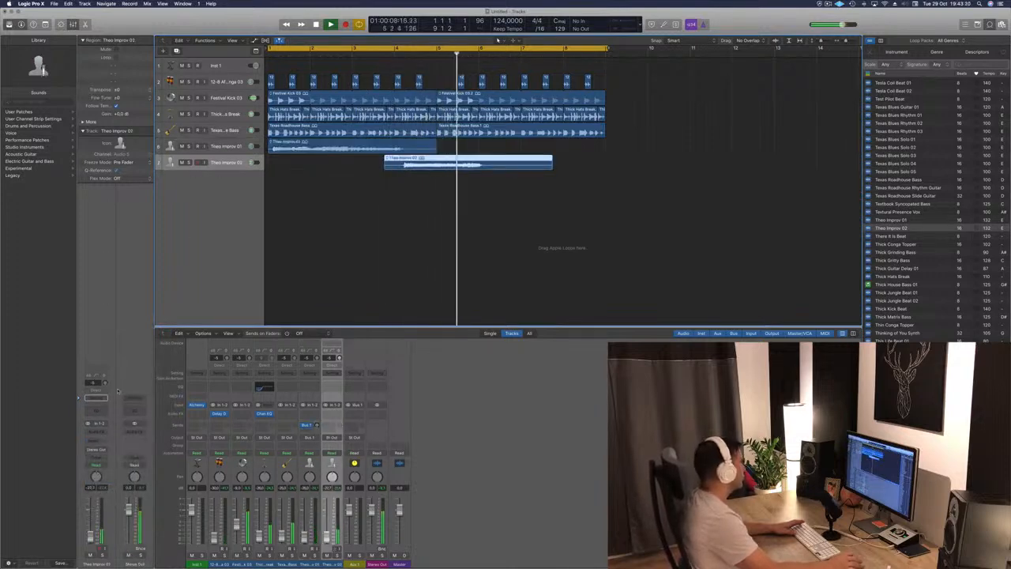
left_click(96, 451)
mouse_move(98, 476)
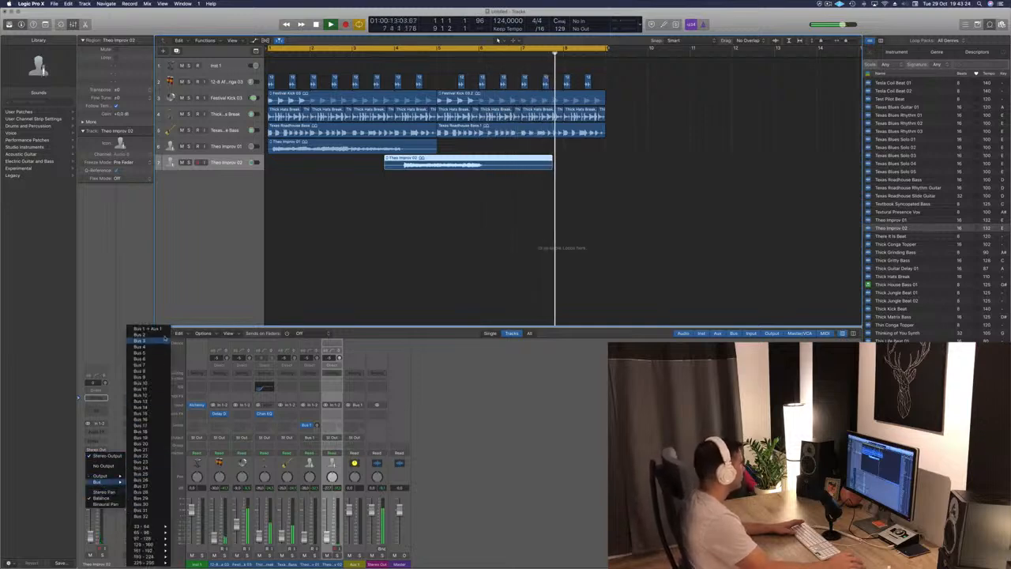
left_click(164, 331)
key("Return")
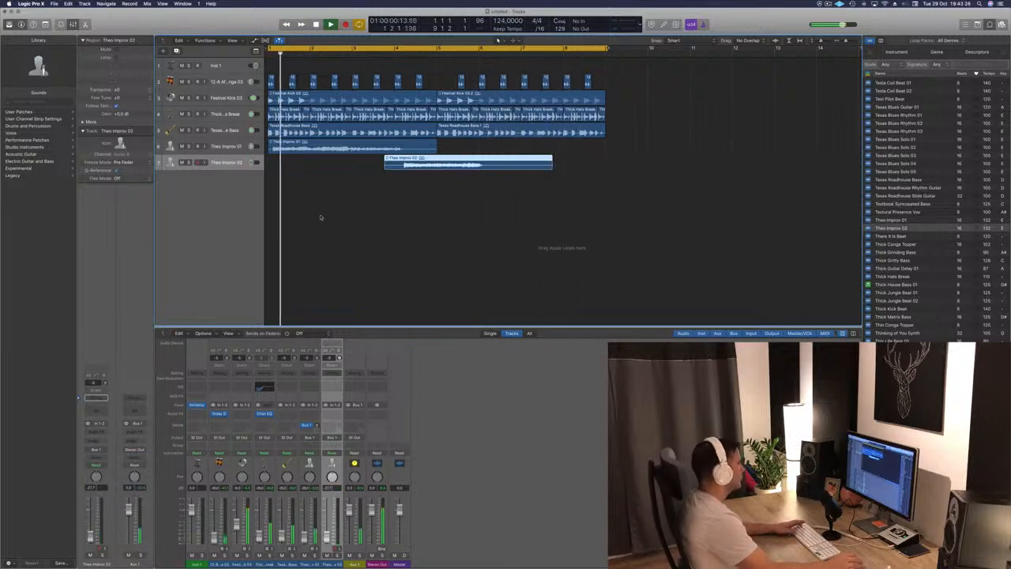
- Insert a SilverVerb on the Aux 1 channel and lower its wet level to 12%
left_click(354, 414)
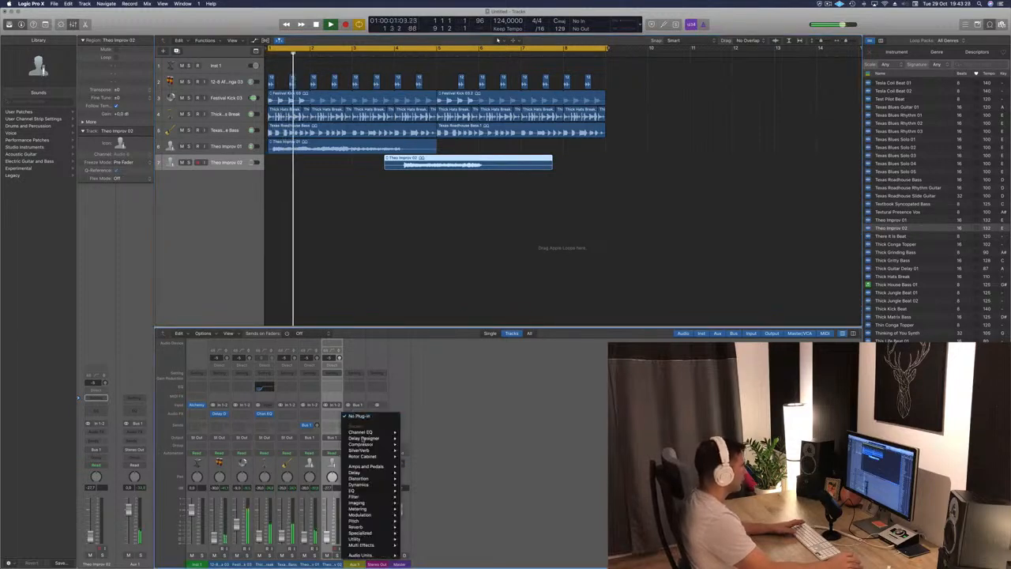
mouse_move(368, 451)
left_click(416, 450)
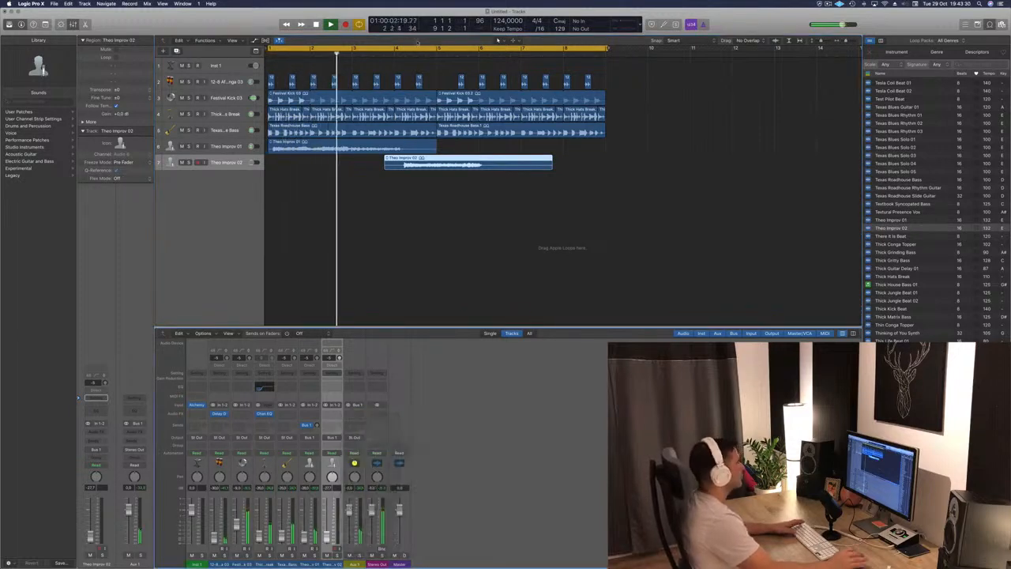
left_click_drag(244, 32, 514, 85)
key("Return")
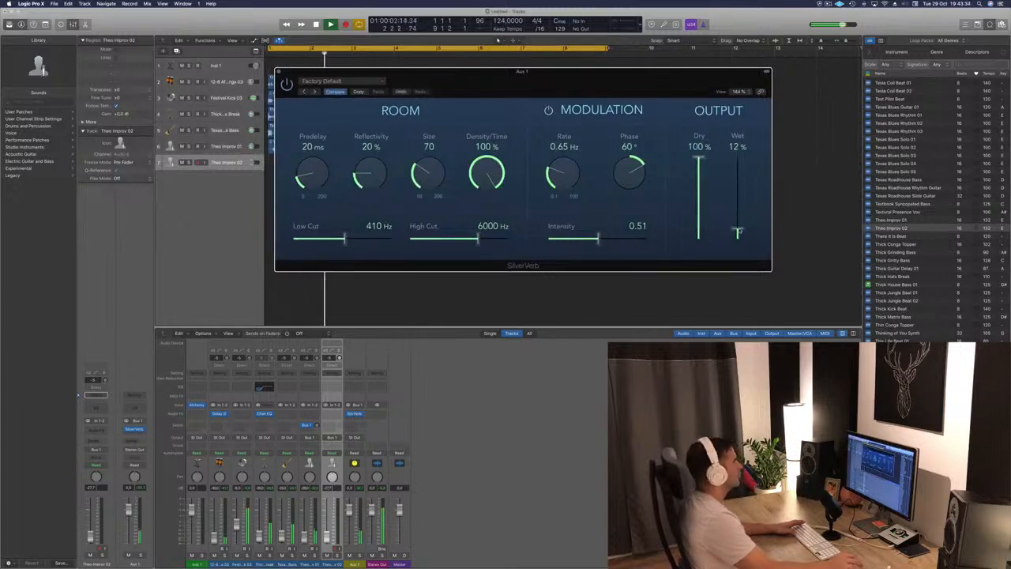
- Load the grandioso preset in the SilverVerb, set its wet level to 24%, and close the plug-in
left_click(332, 81)
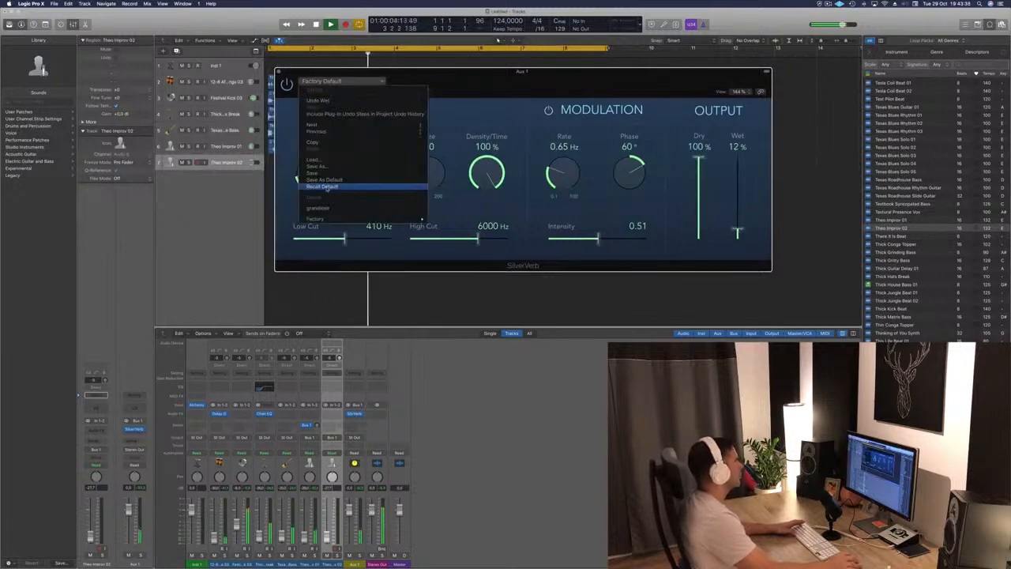
left_click(319, 208)
left_click_drag(576, 76, 560, 77)
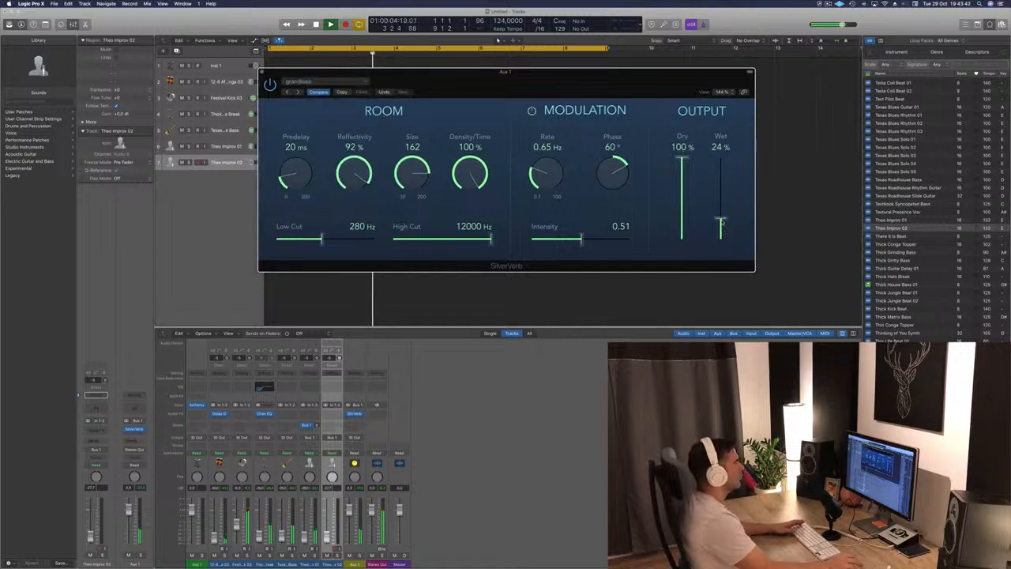
left_click_drag(636, 86, 644, 113)
left_click(279, 100)
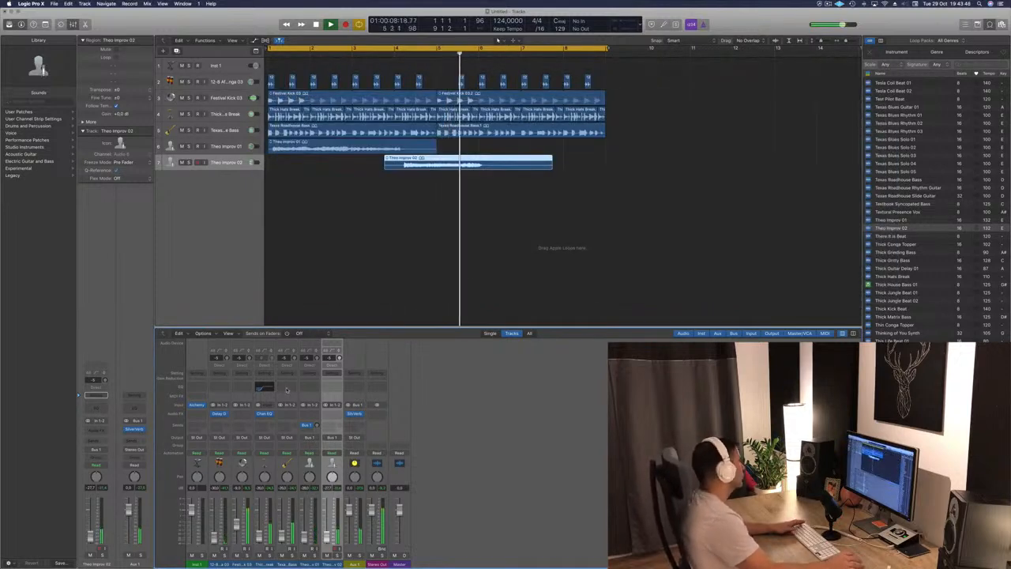
- Insert a Rotor Cabinet after the SilverVerb on Aux 1 and raise the channel's level to about 4.3 dB
left_click(358, 418)
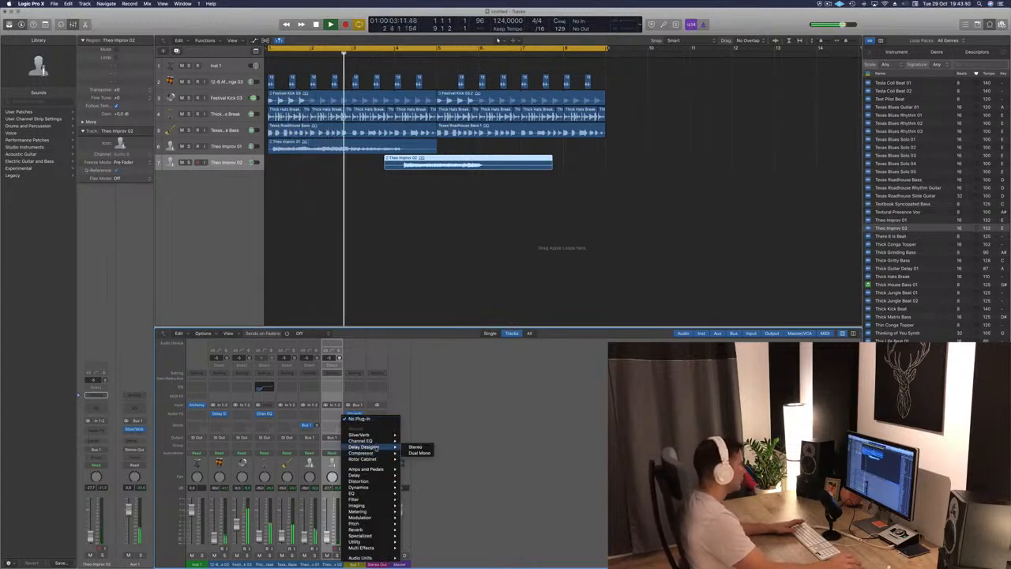
mouse_move(381, 454)
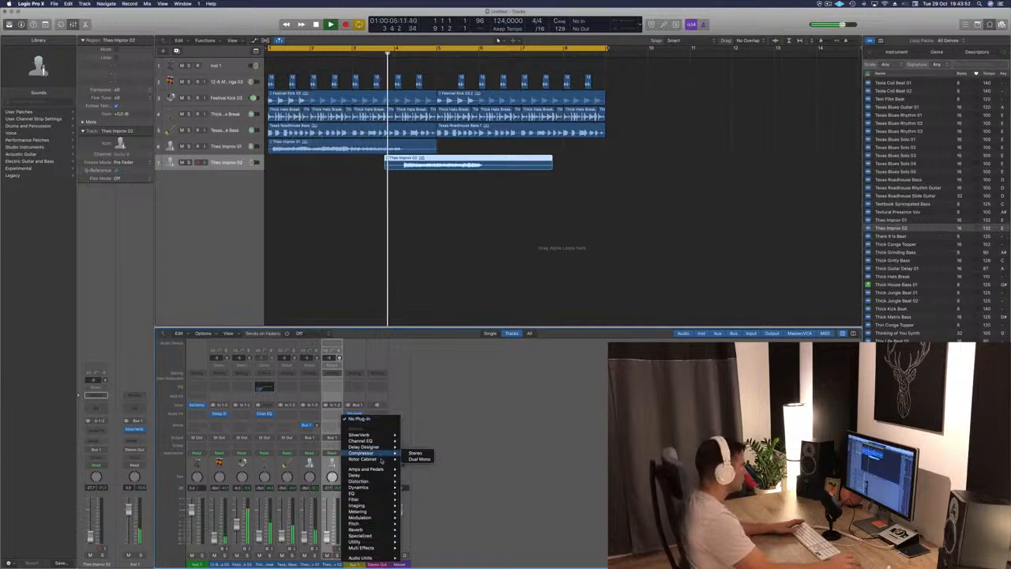
left_click(449, 429)
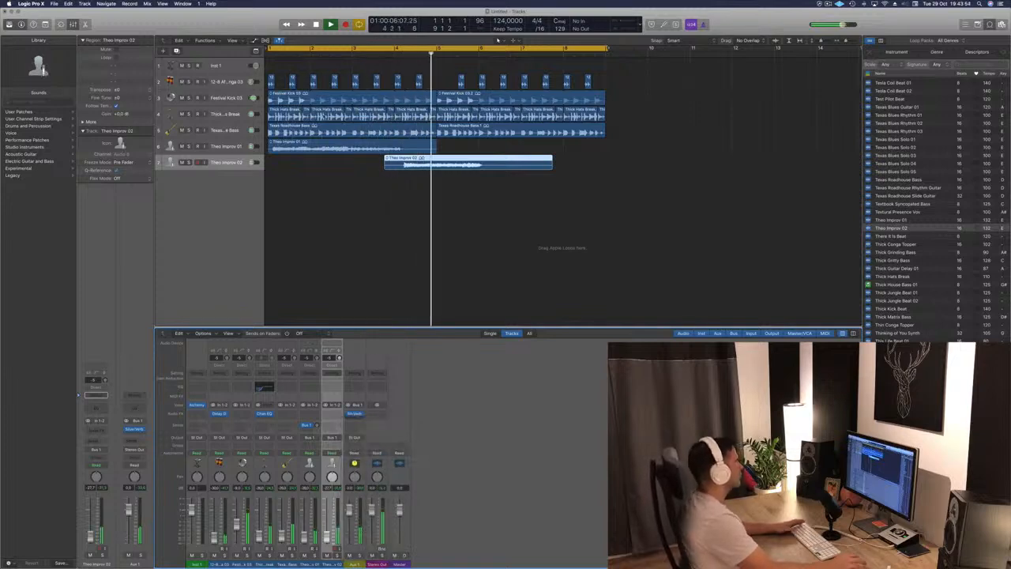
left_click_drag(167, 25, 620, 58)
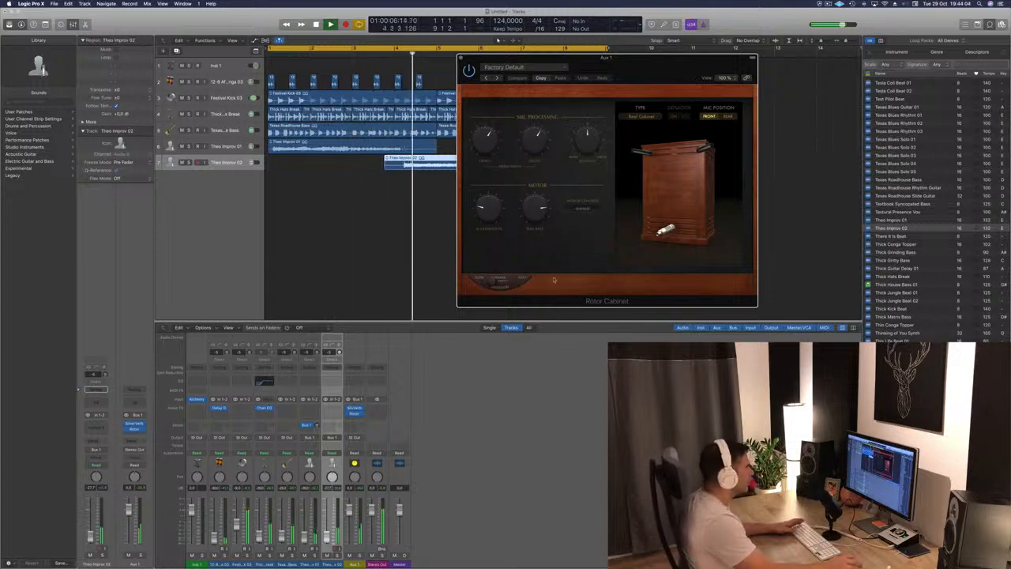
left_click_drag(640, 65, 758, 57)
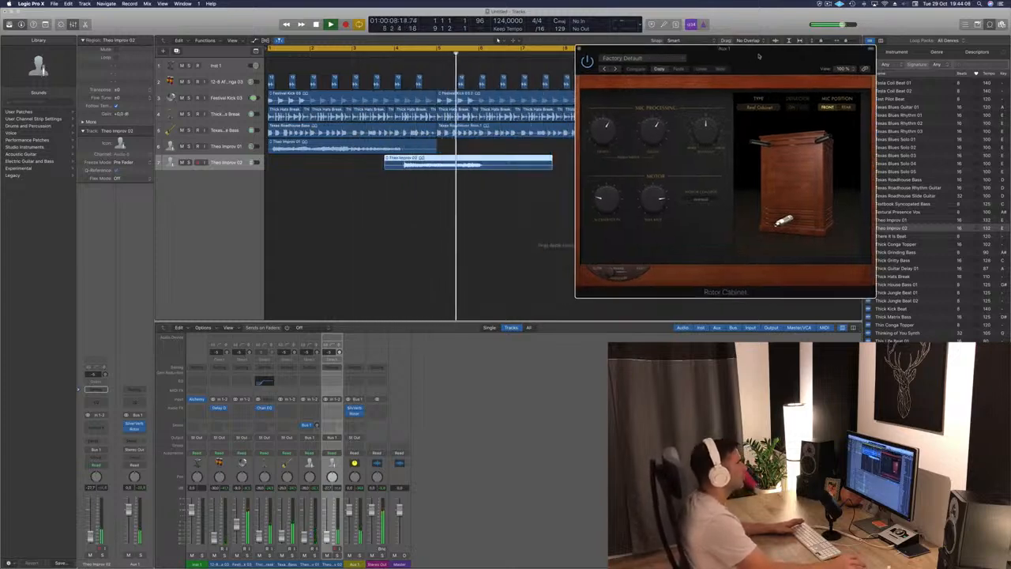
left_click(579, 50)
key("Return")
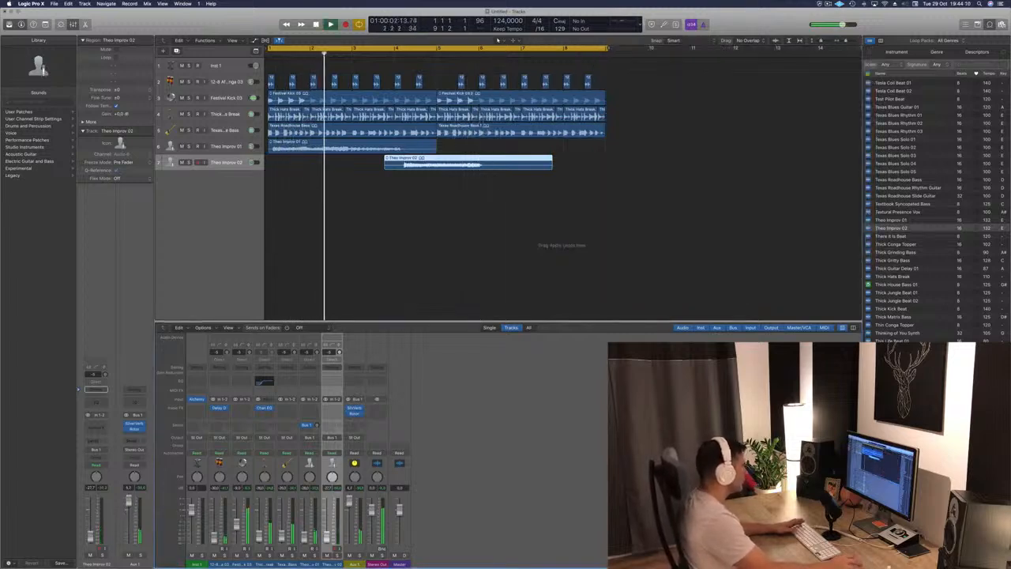
- Audition the Thick Matrix Bass and This Life Cinematic Beat 02 loops against the beat
left_click(465, 249)
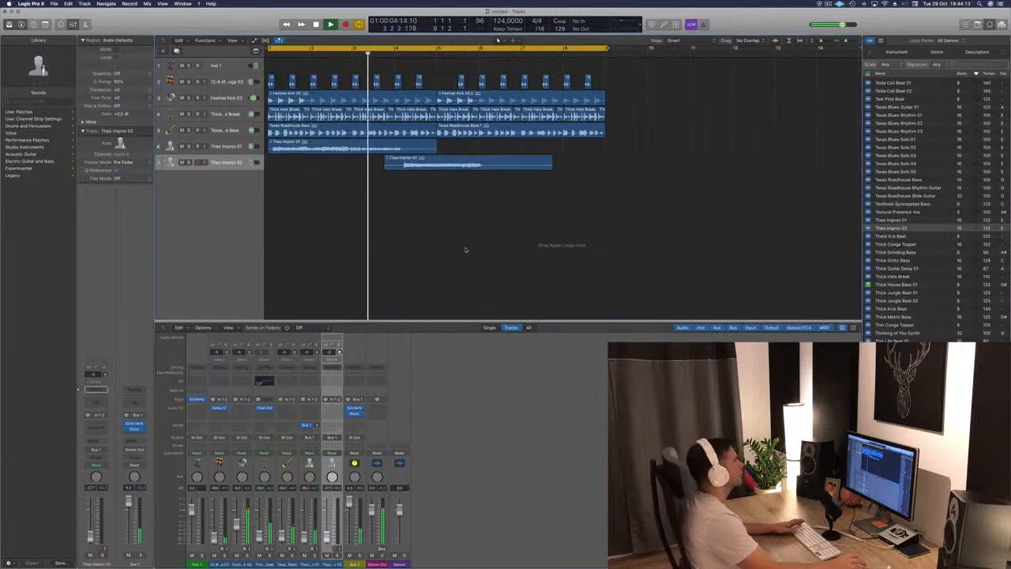
key("super+Left")
key("super+Left")
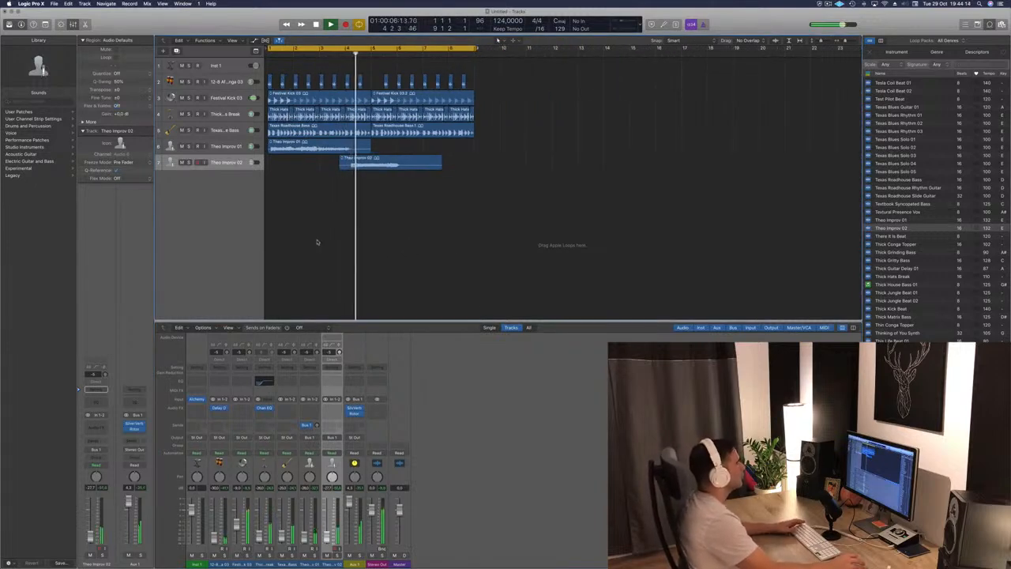
scroll(930, 288, "down", 2)
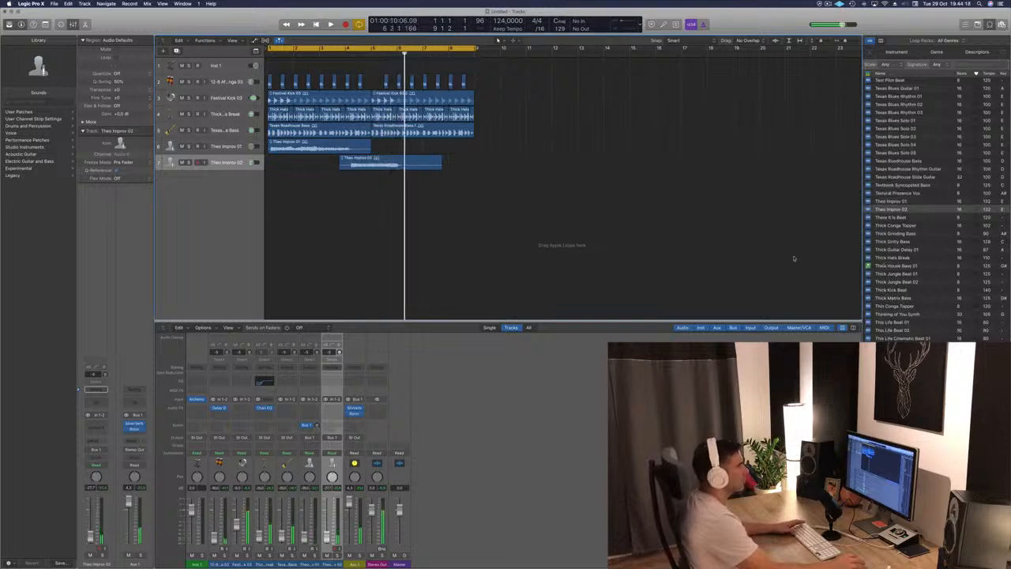
key("space")
left_click(895, 300)
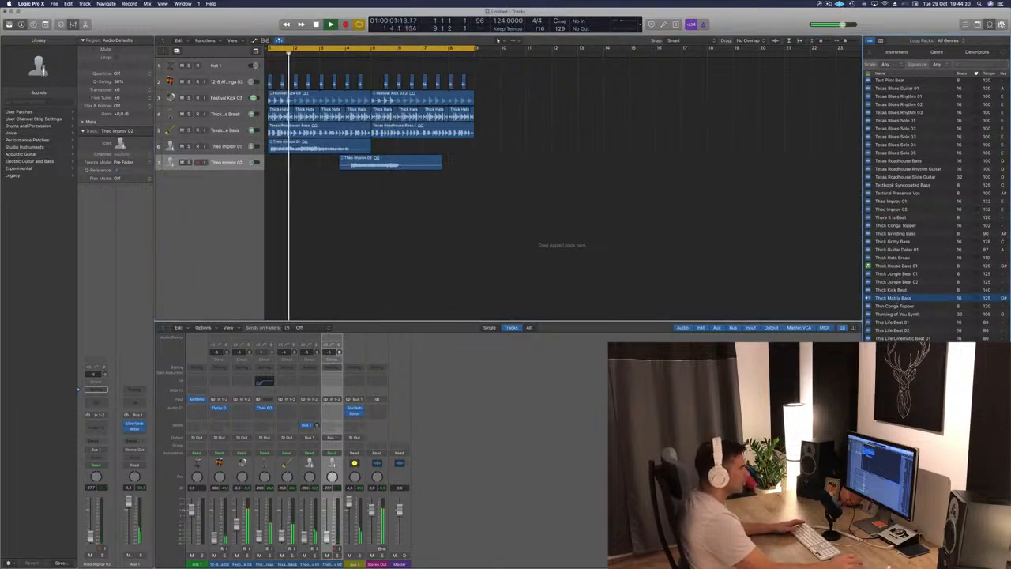
scroll(921, 319, "down", 5)
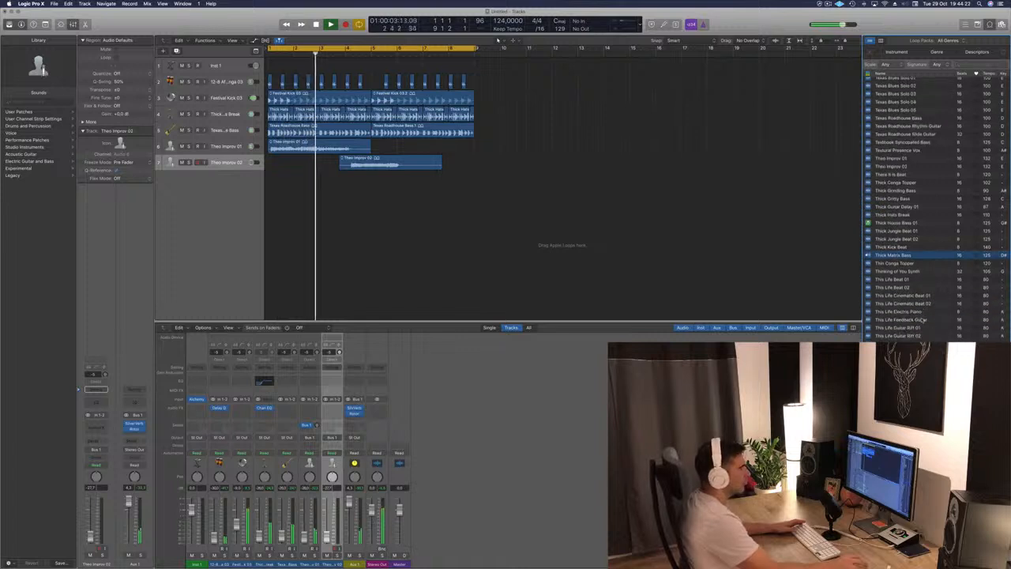
left_click(901, 303)
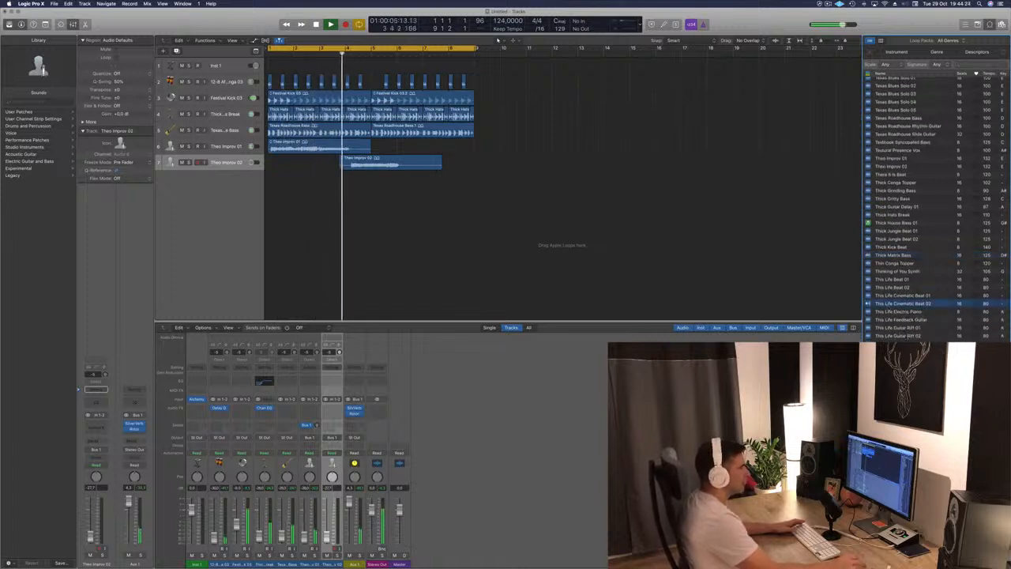
scroll(932, 205, "down", 5)
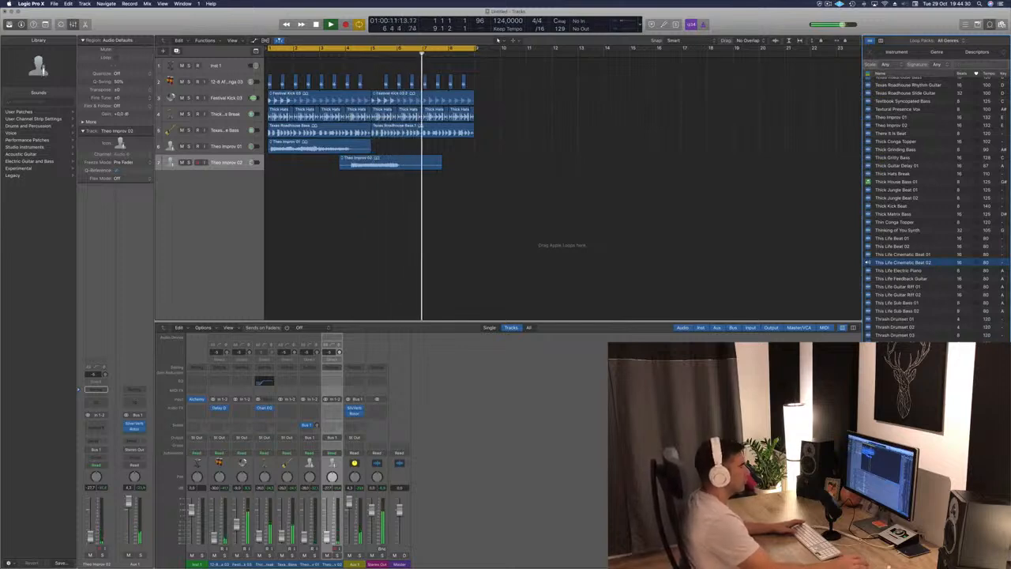
- Add This Life Cinematic Beat 02 on a new track at bar 1 and lower its volume to about -31 dB
left_click_drag(904, 267, 265, 209)
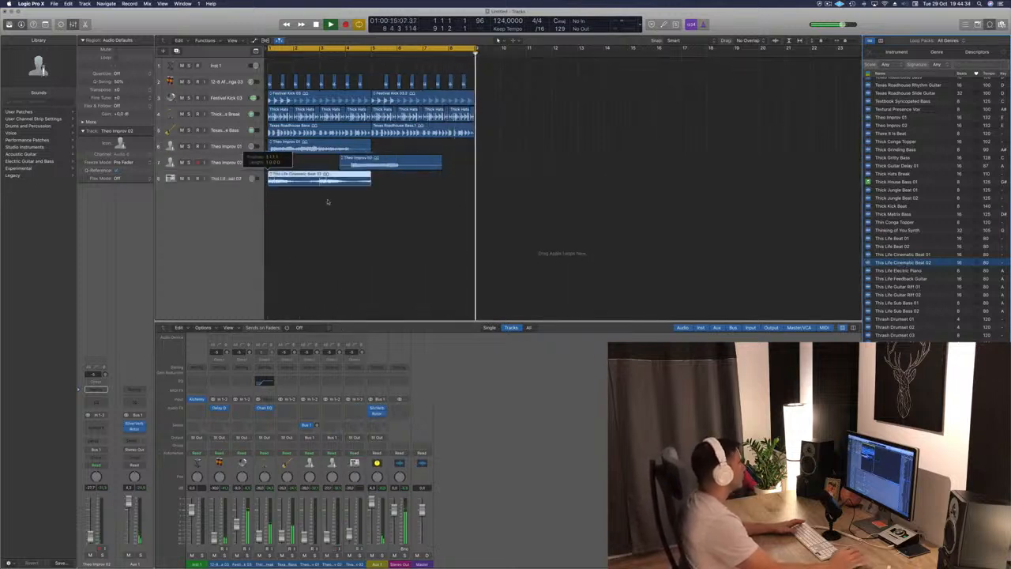
key("space")
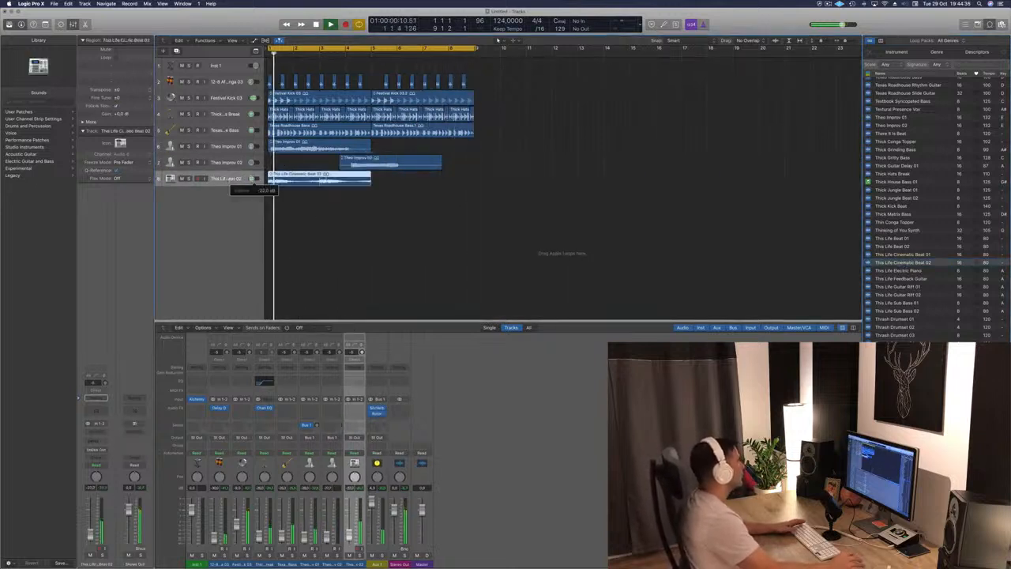
key("space")
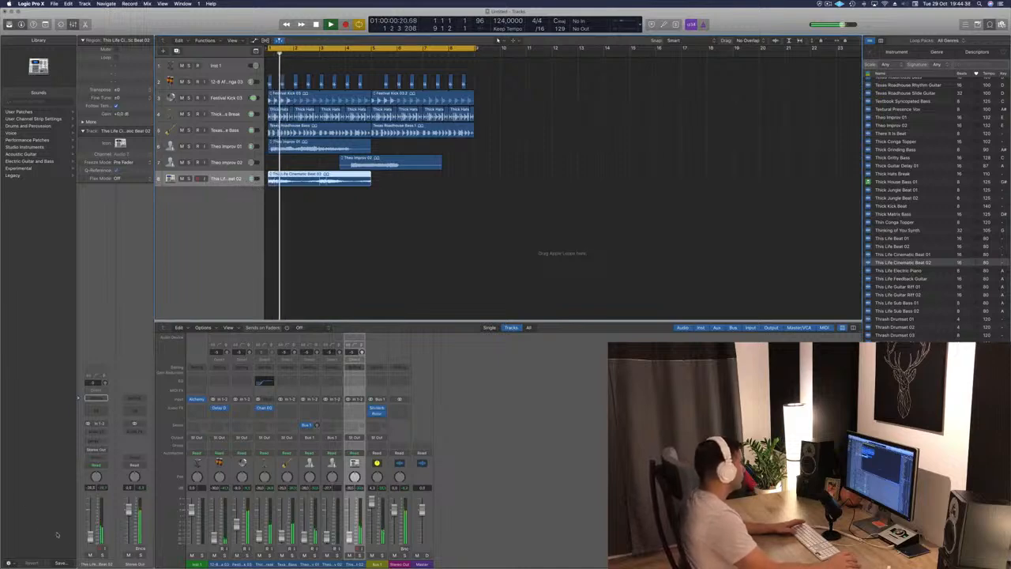
left_click(374, 248)
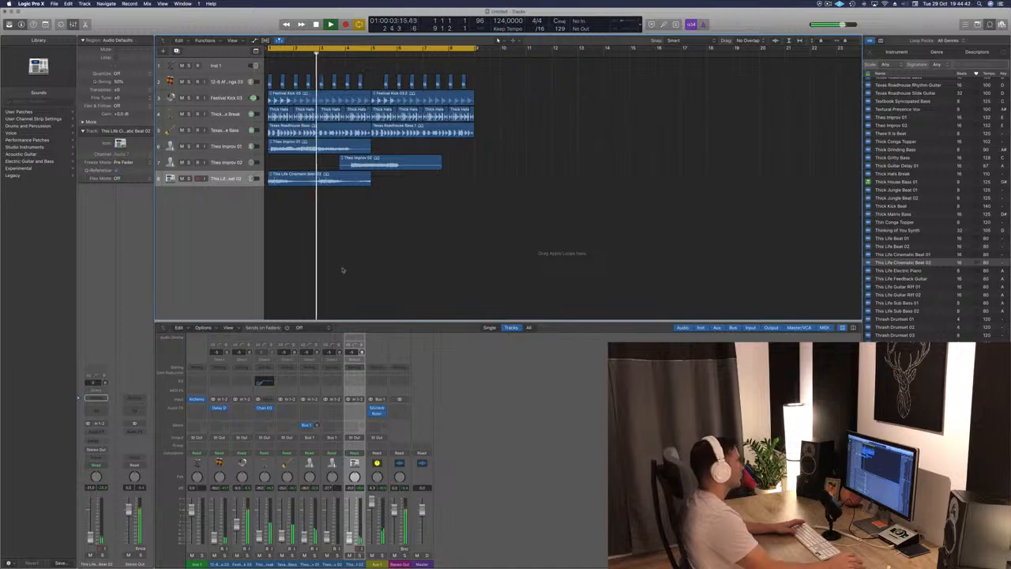
- Duplicate the This Life Cinematic Beat 02 region at bar 5 and select its track
left_click(307, 180)
key("Return")
left_click_drag(307, 180, 412, 186)
key("space")
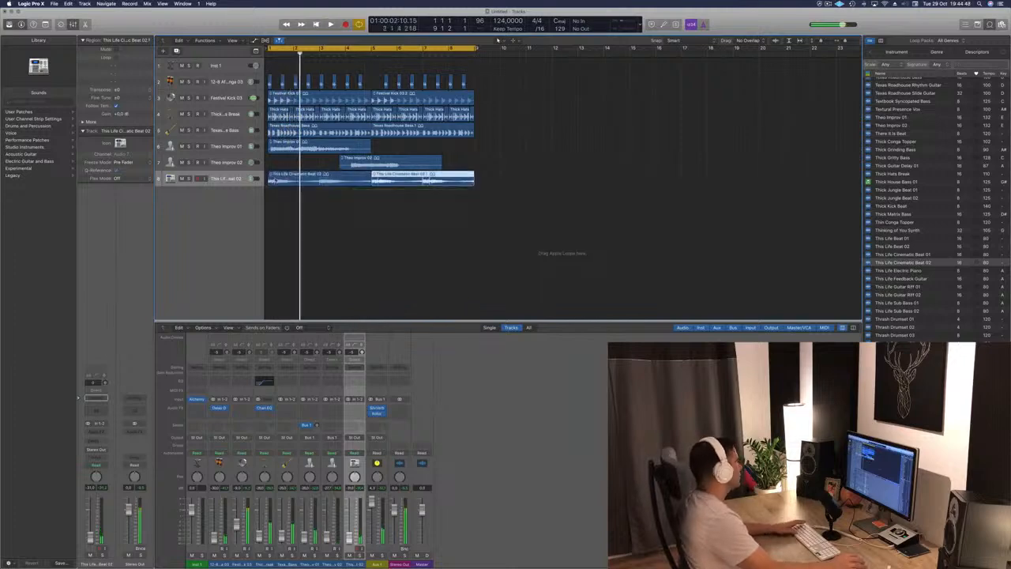
left_click(223, 179)
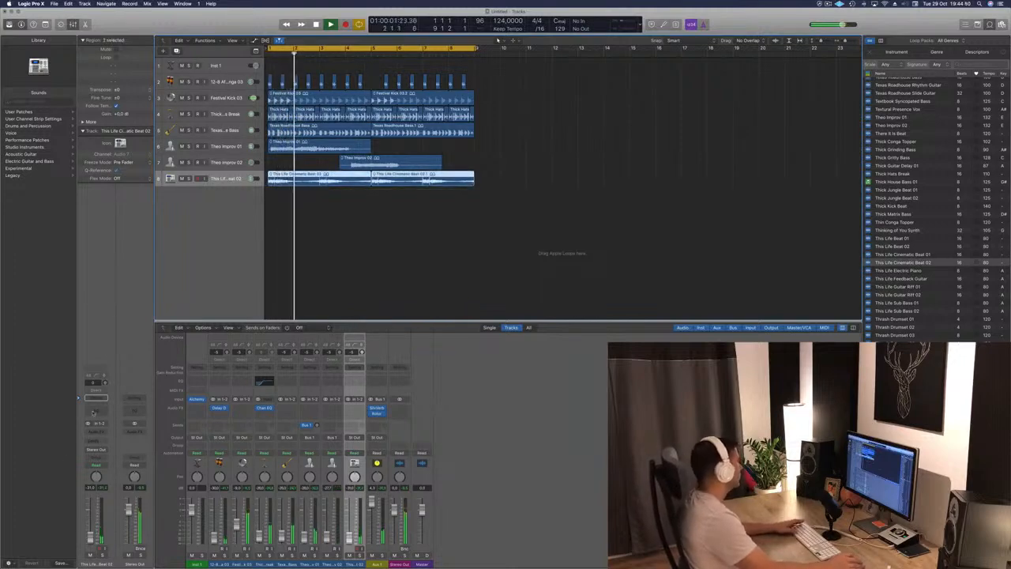
- Add a Channel EQ to the This Life Cinematic Beat 02 track with a 24 dB/Oct low cut at 420 Hz
left_click(94, 411)
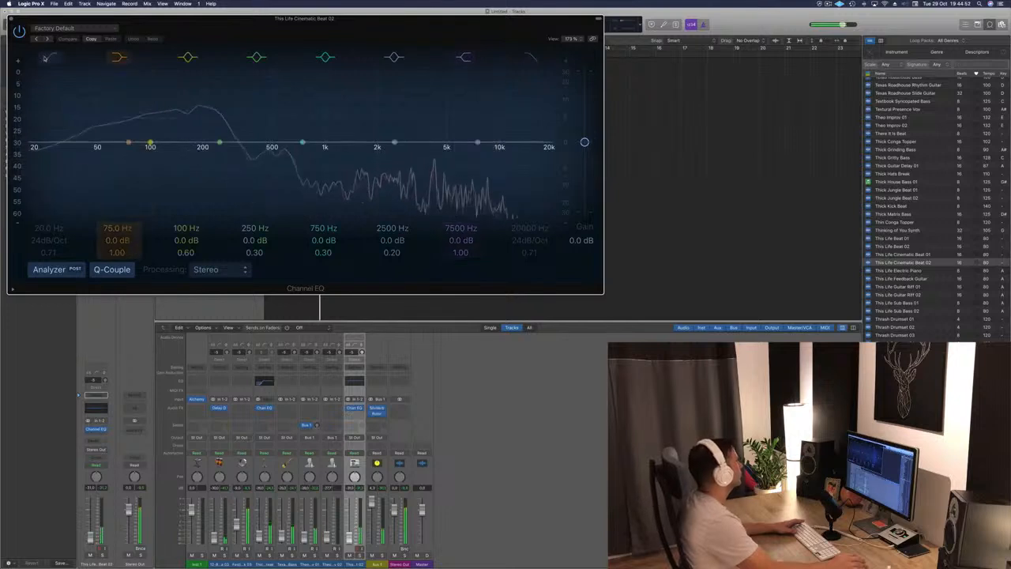
left_click_drag(59, 132, 245, 160)
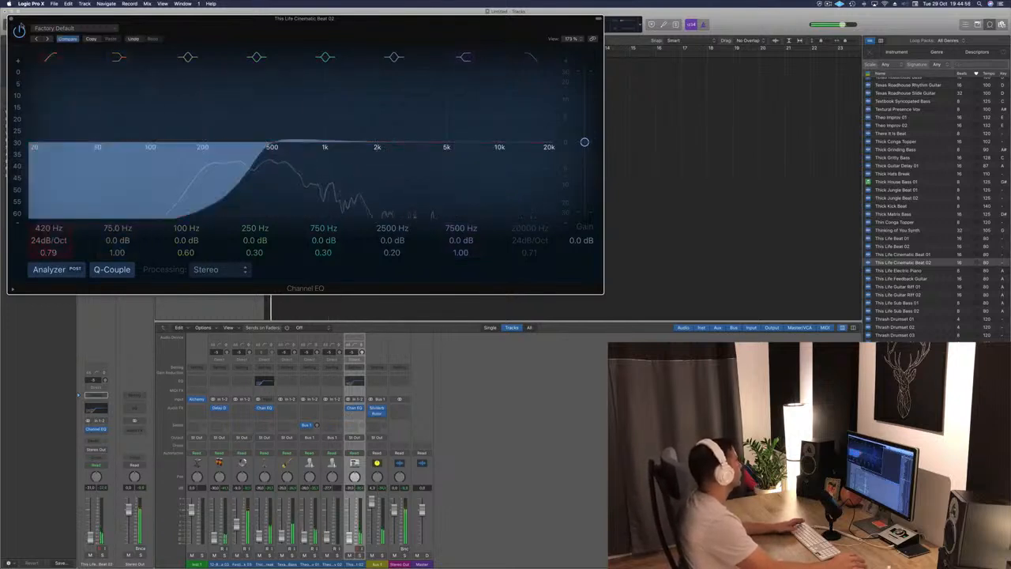
left_click(10, 19)
key("Return")
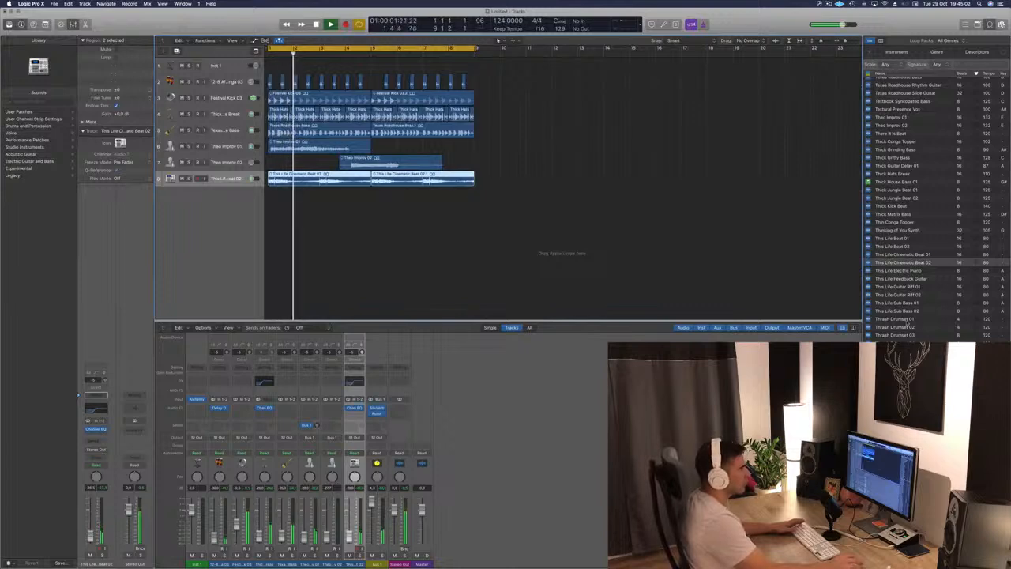
- Audition the Thrash Drumset 01, Three Pointer Medium, Thumpy Hip Hop Bass 03 and Tia Lyric 01 loops against the beat
left_click(909, 320)
scroll(945, 320, "down", 5)
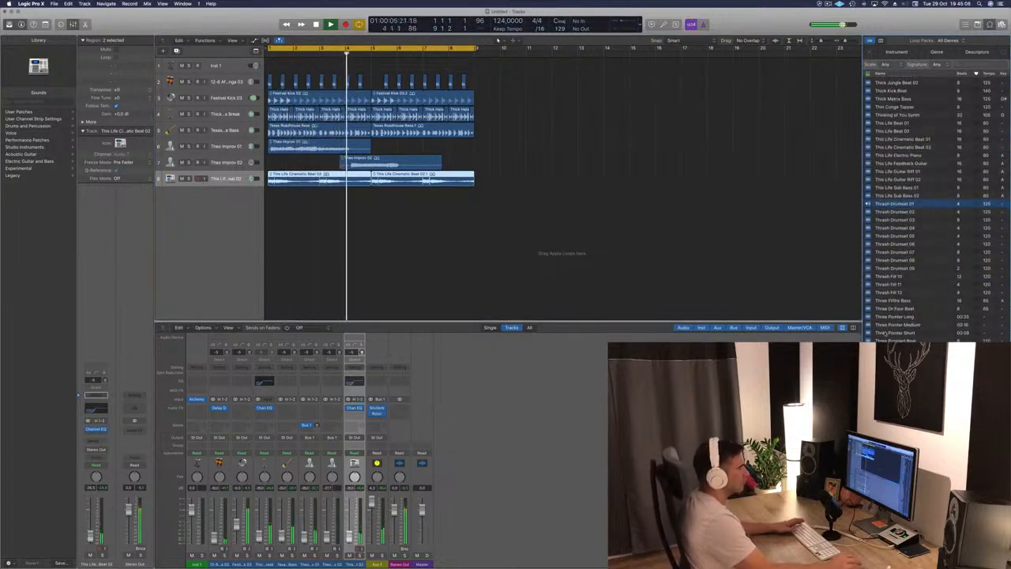
left_click(893, 325)
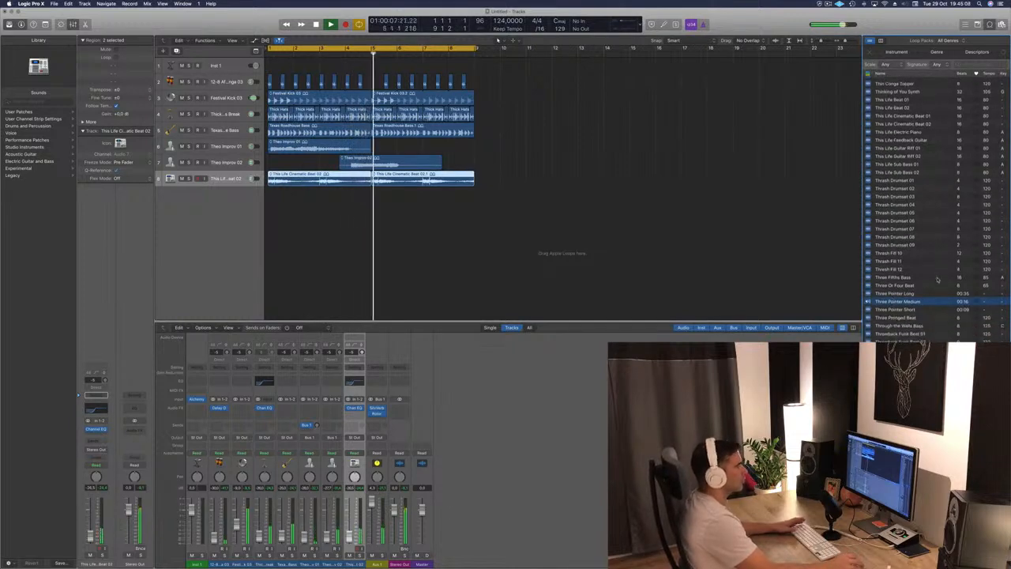
scroll(925, 324, "down", 4)
scroll(933, 323, "down", 4)
left_click(933, 320)
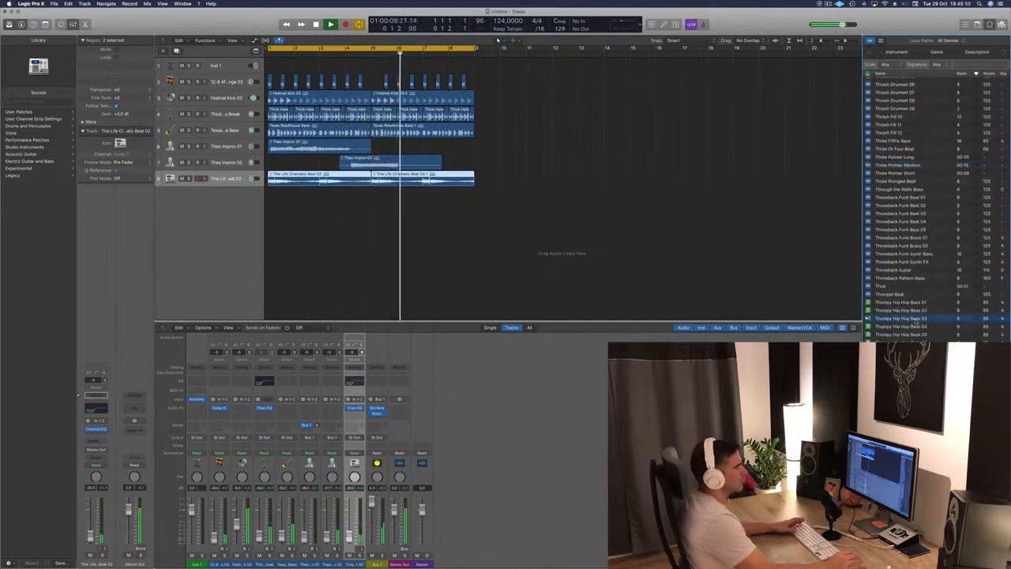
scroll(935, 282, "down", 4)
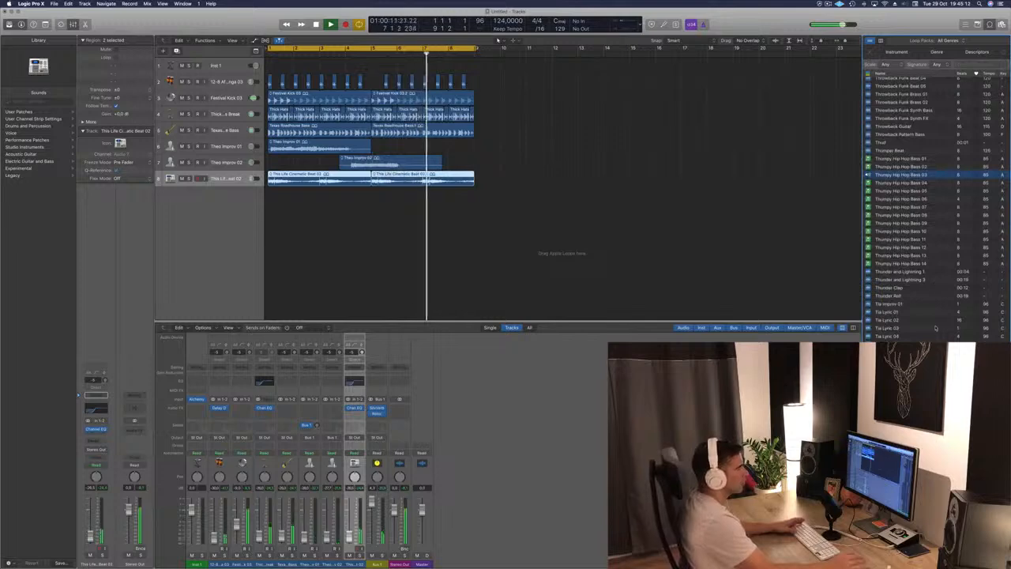
left_click(892, 312)
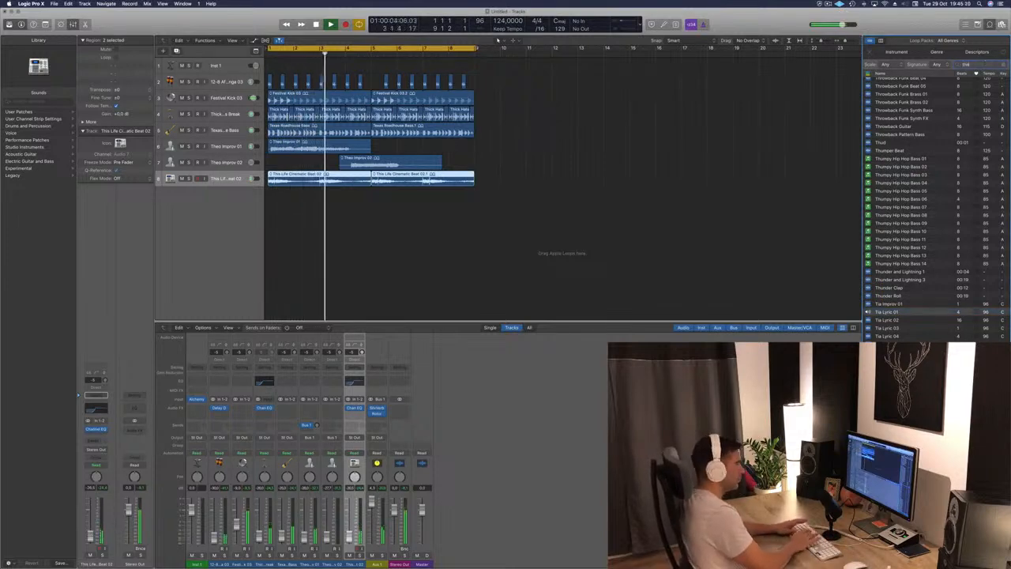
- Search the loops for "theo" and audition Game Theory Synth Layers, Graham - Chaos Theory and Complex Theory Guitar
type("theo")
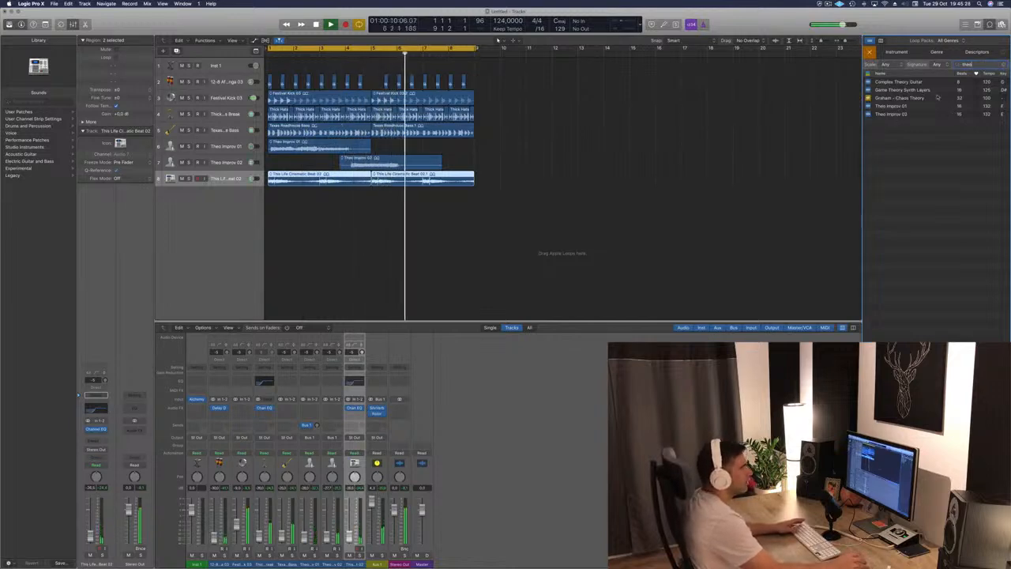
left_click(896, 90)
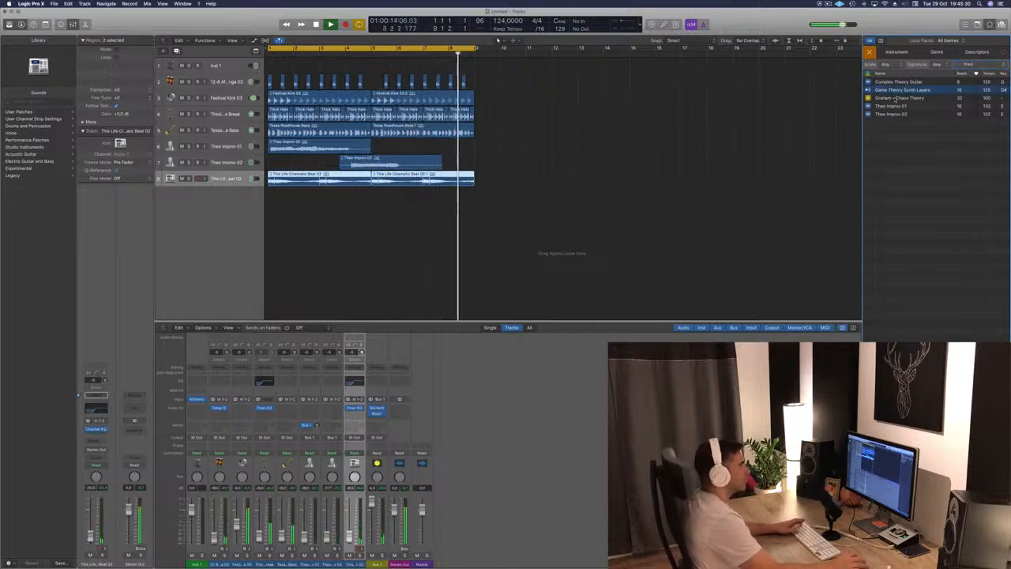
left_click(895, 98)
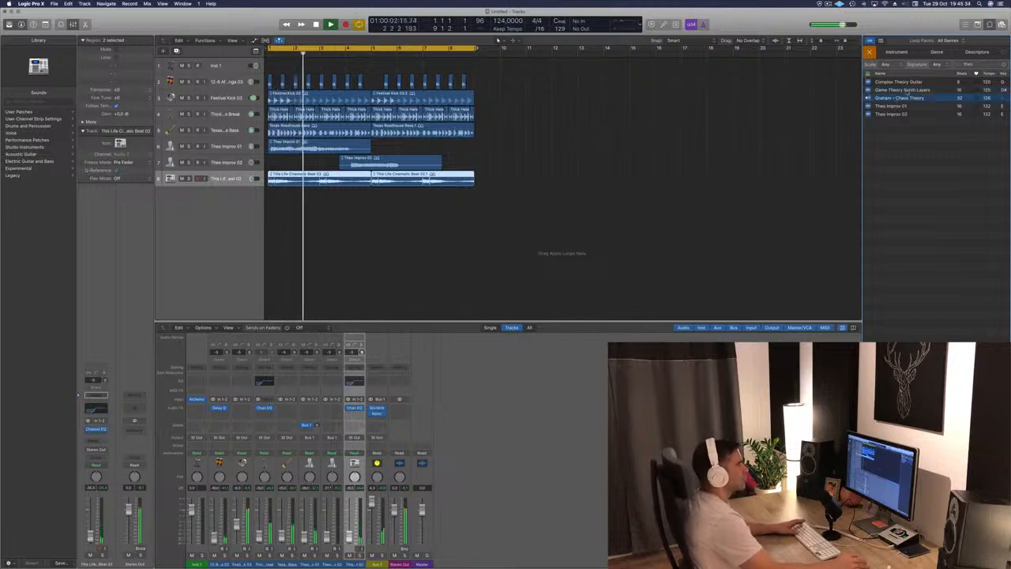
left_click(887, 82)
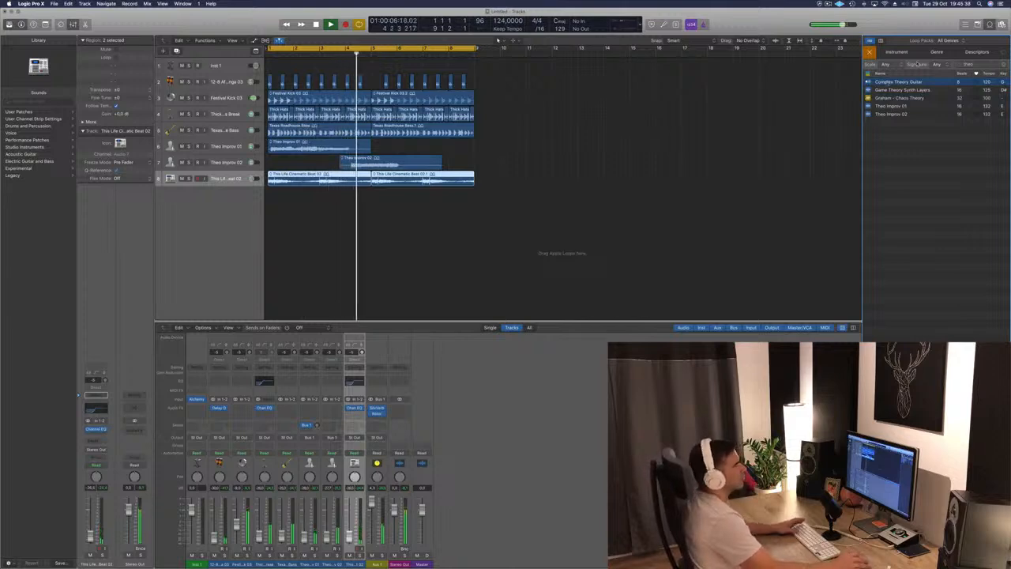
- Replace the loop search with "africa" and audition African Udu Drum 11 against the beat
left_click(1005, 65)
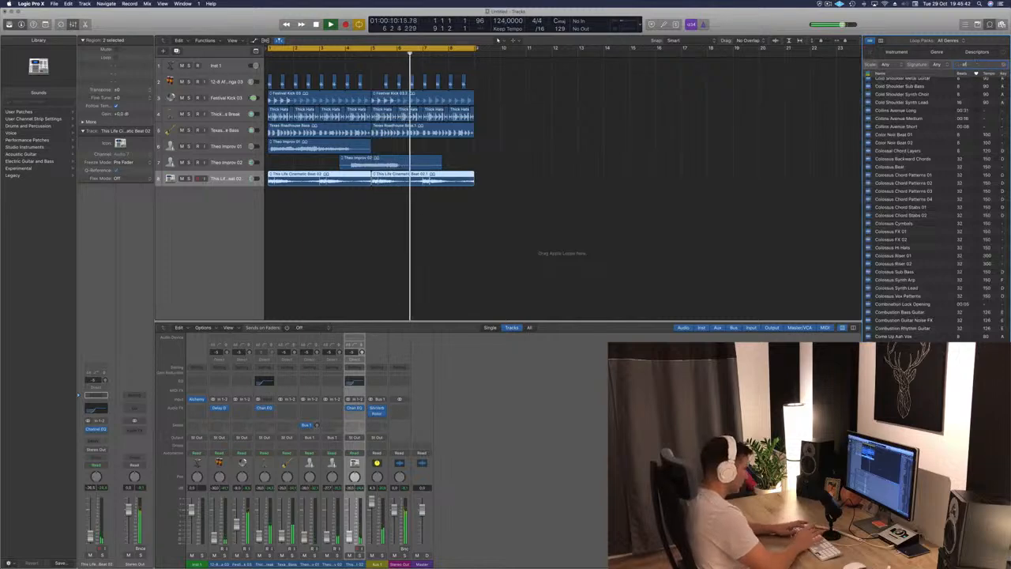
type("african")
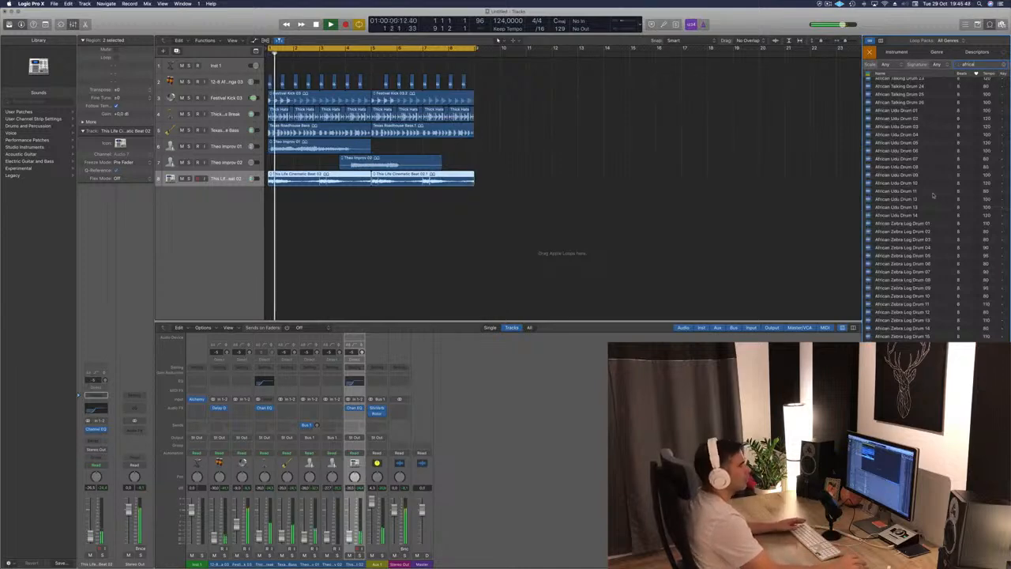
left_click(895, 191)
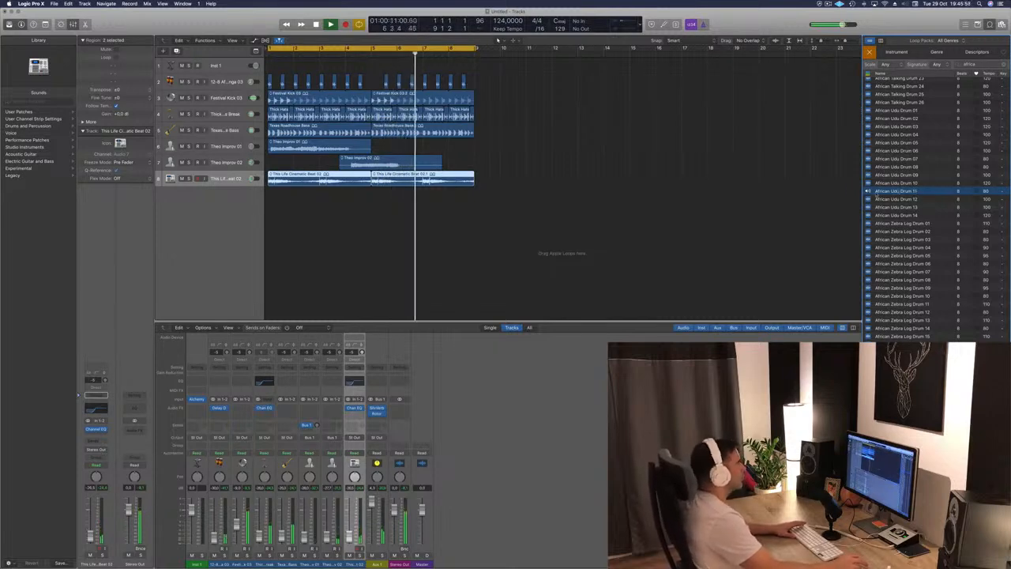
- Add African Udu Drum 11 on a new track at bar 1 and copy it until it fills the arrangement to bar 9
left_click_drag(877, 197, 294, 191)
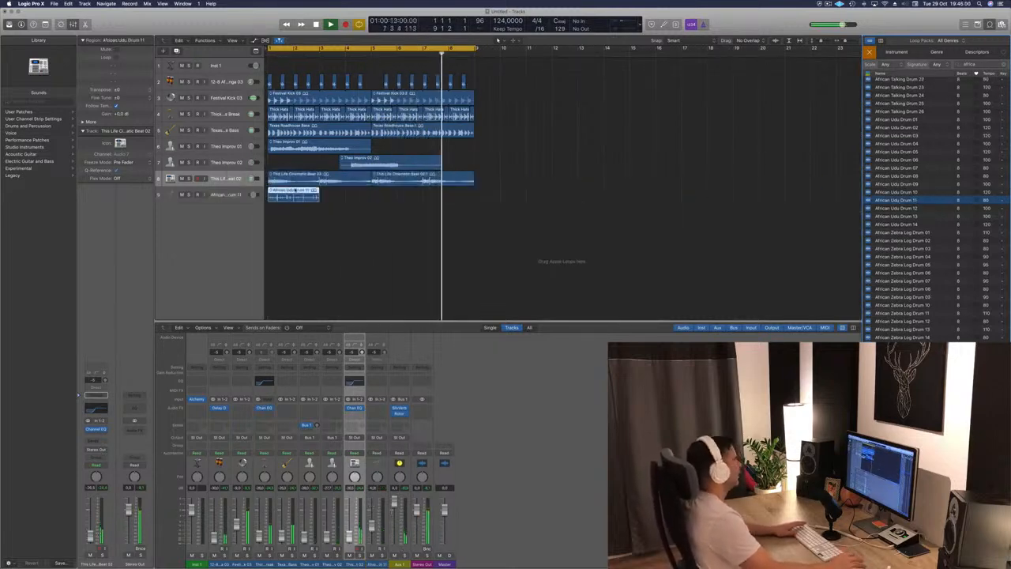
key("space")
key("space")
left_click(296, 191)
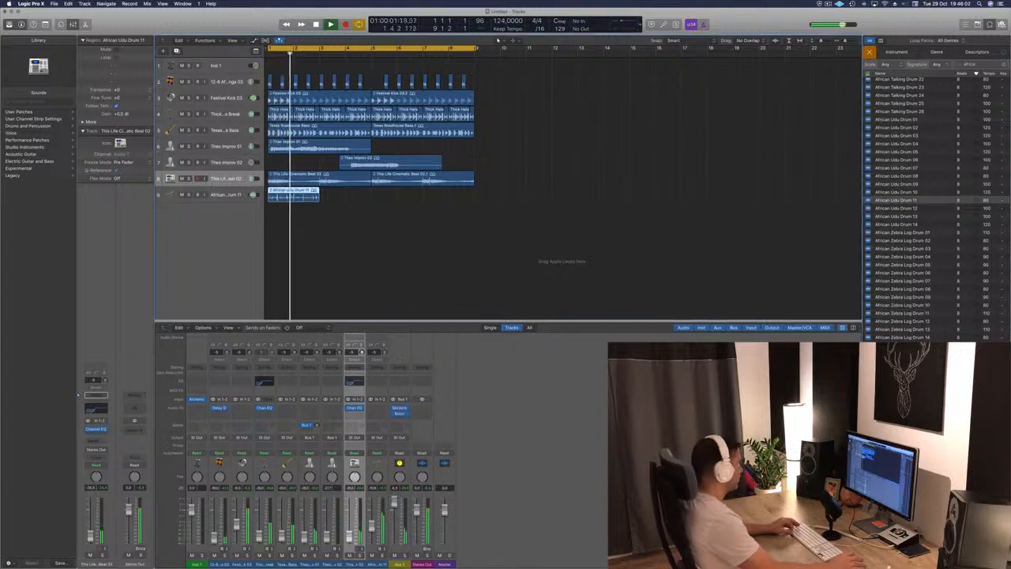
left_click_drag(293, 194, 396, 200)
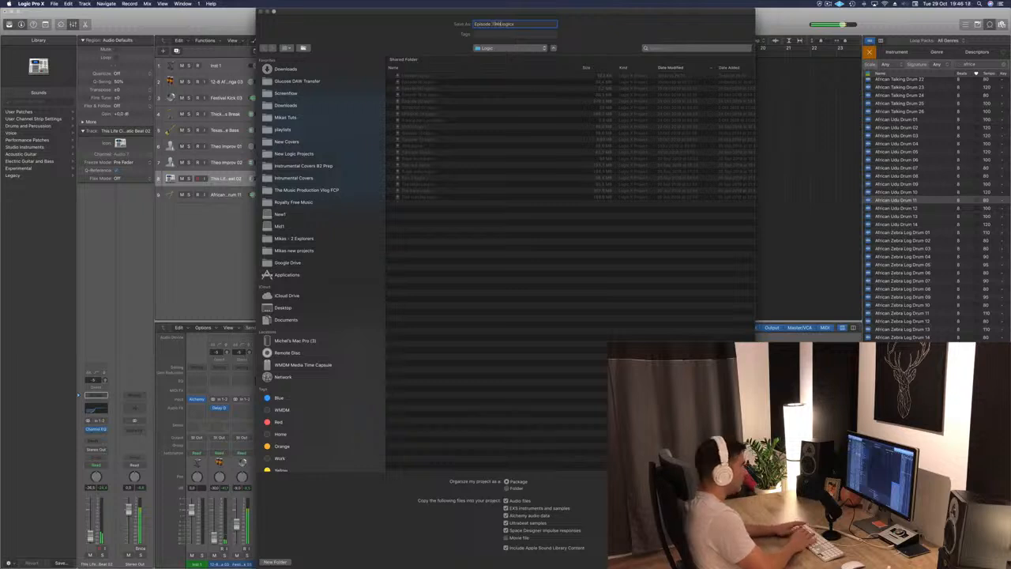
- Save the project as Episode 19th and lower the African Udu Drum 11 track's volume to about -17.8 dB
key("Return")
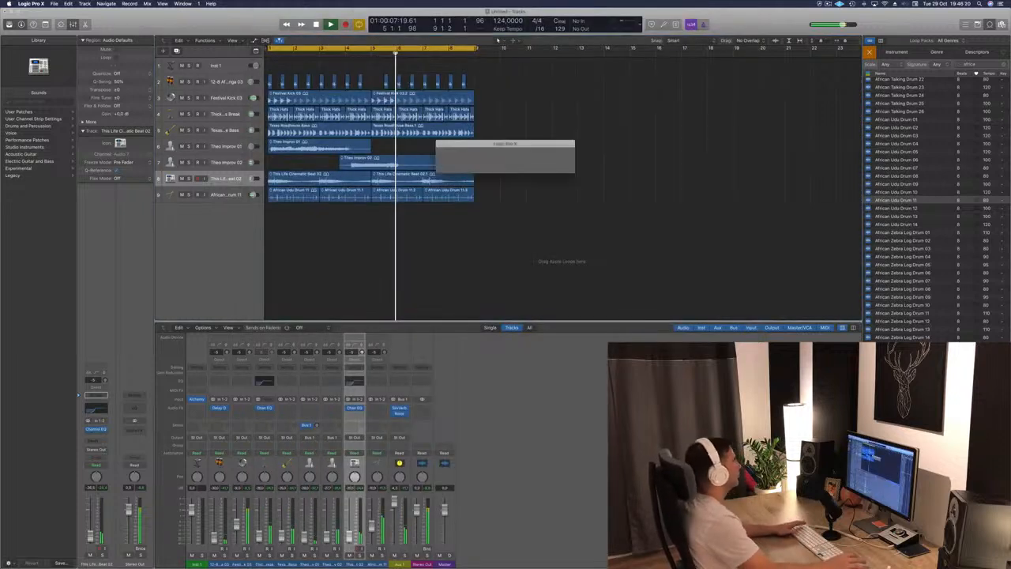
key("space")
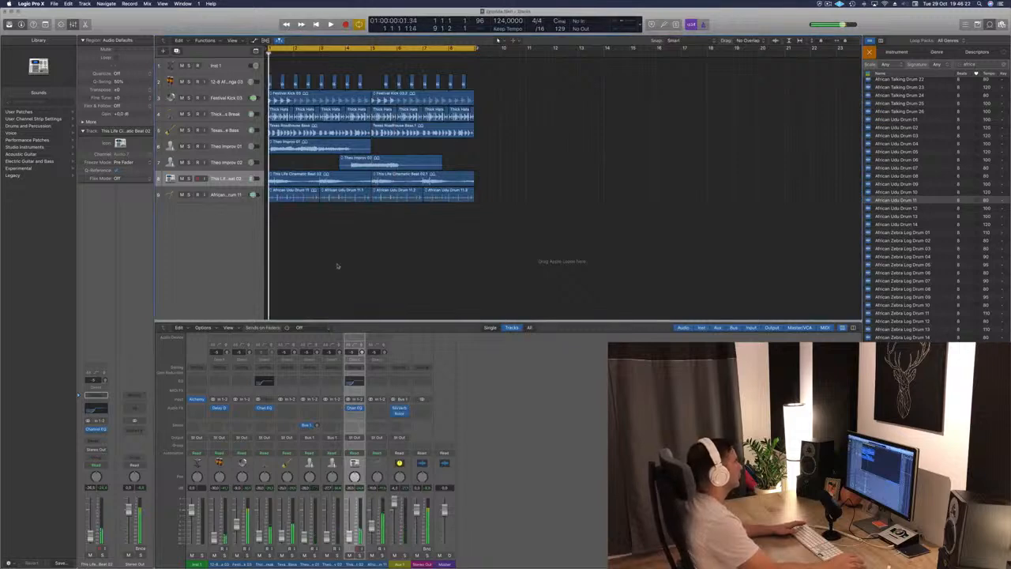
left_click(241, 196)
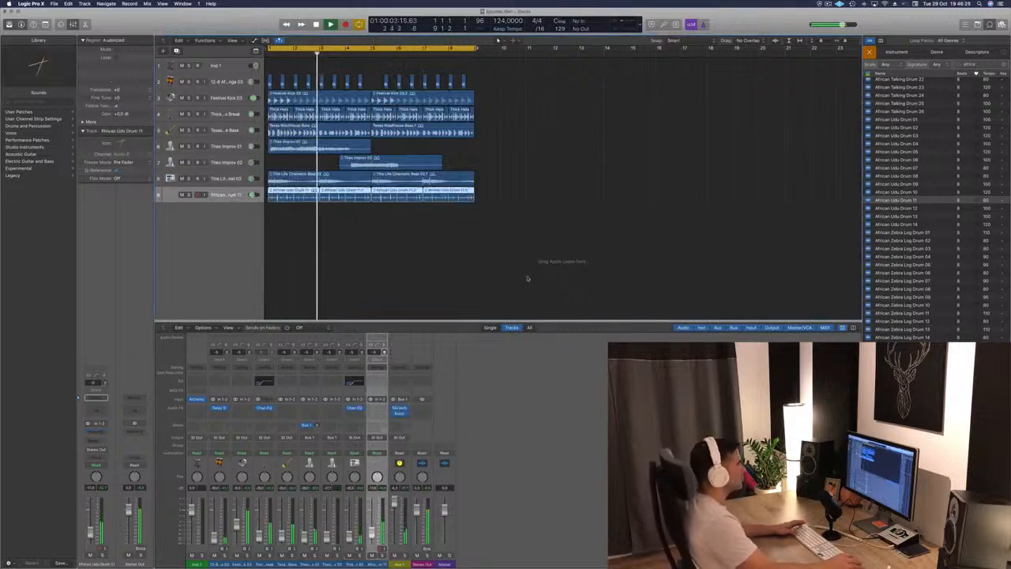
- Add Remix African Shaker on a new track, repeated from bar 1 to bar 9, and set its volume to about -14 dB
left_click(908, 200)
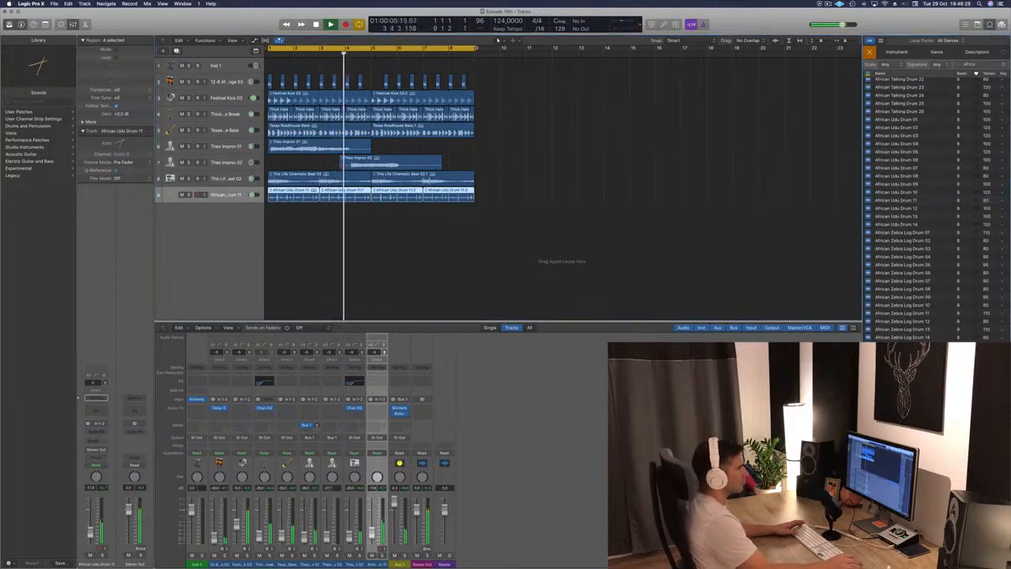
scroll(938, 337, "down", 1)
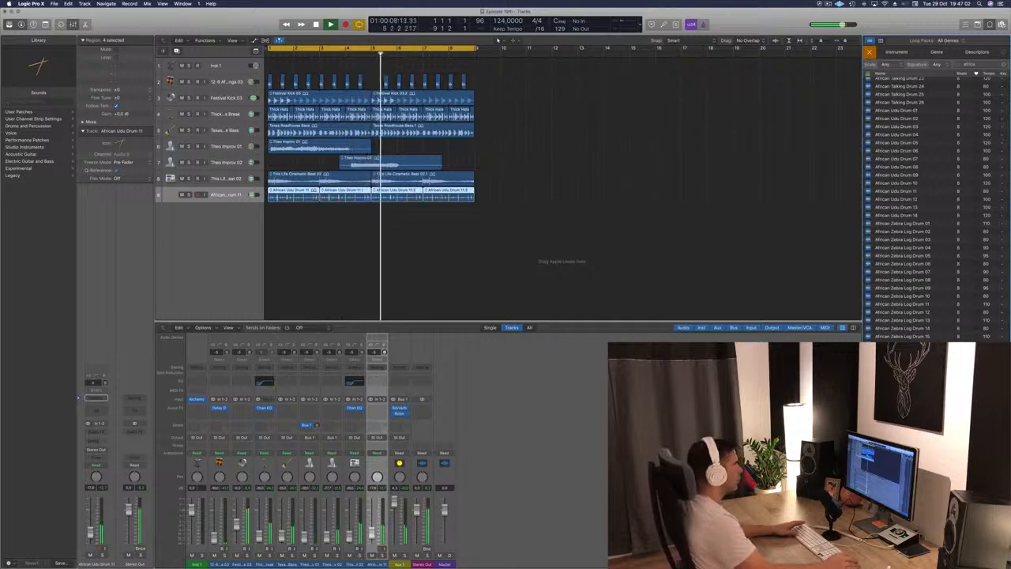
left_click_drag(901, 475, 394, 215)
key("space")
left_click(215, 211)
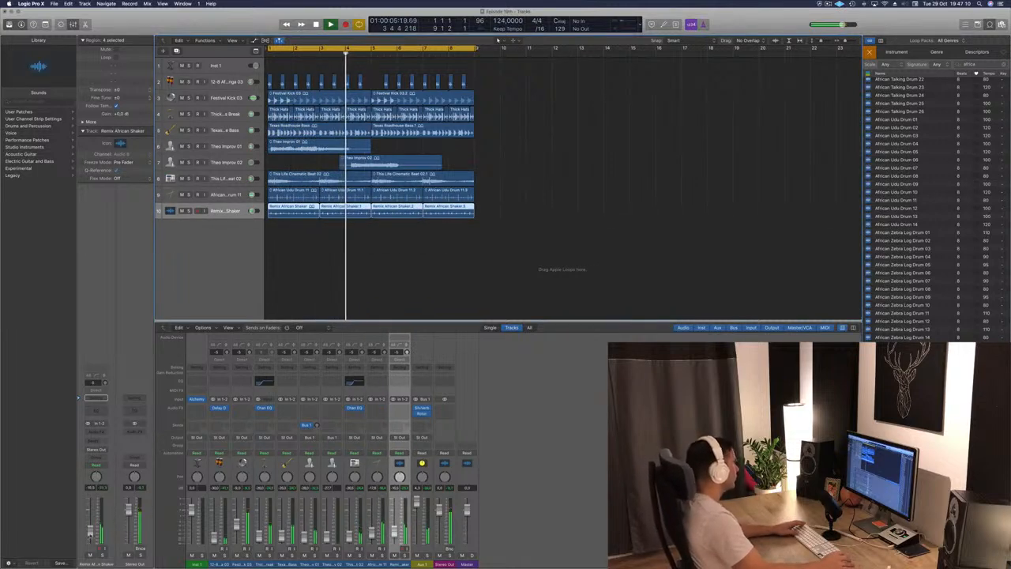
left_click(450, 292)
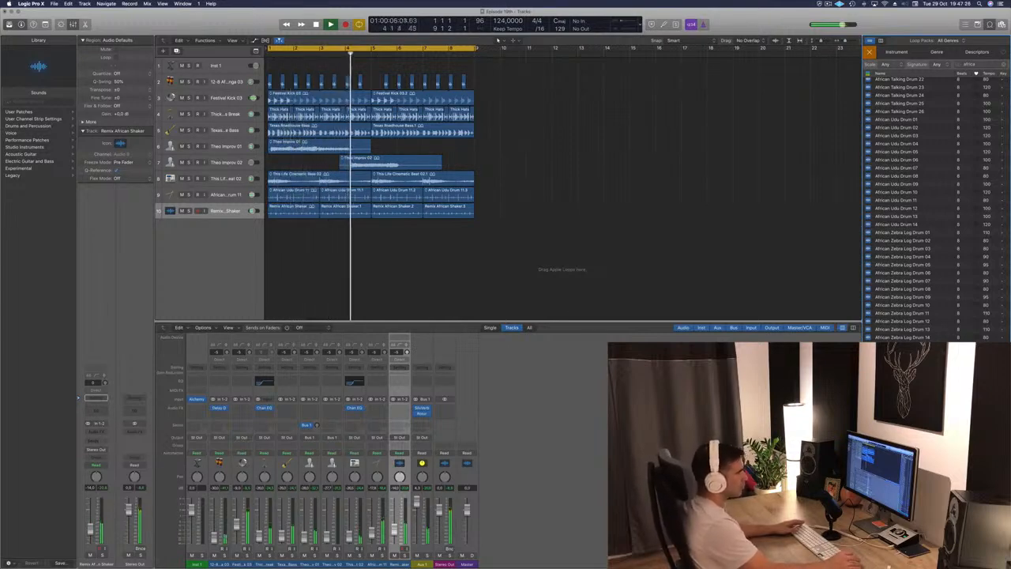
- Audition African Udu Drum 10 against the beat and browse the neighbouring African drum loops
scroll(901, 308, "up", 6)
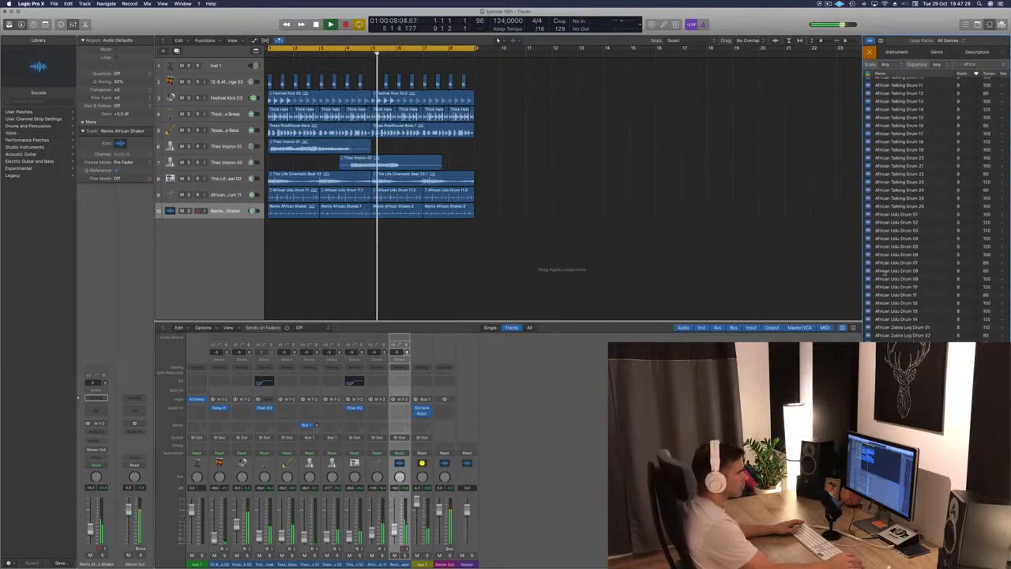
left_click(896, 286)
scroll(931, 274, "up", 3)
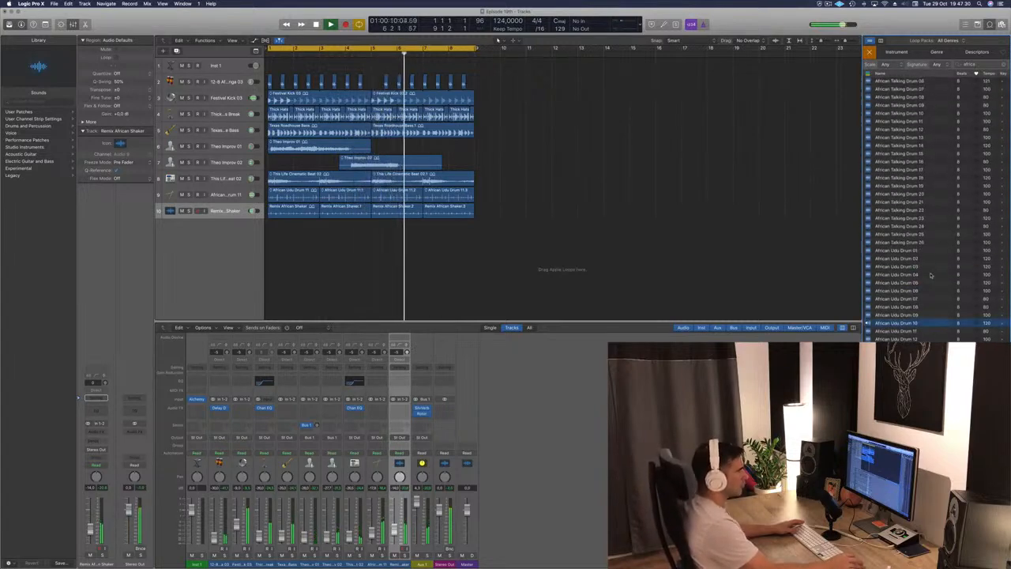
scroll(942, 292, "up", 3)
scroll(942, 292, "up", 3)
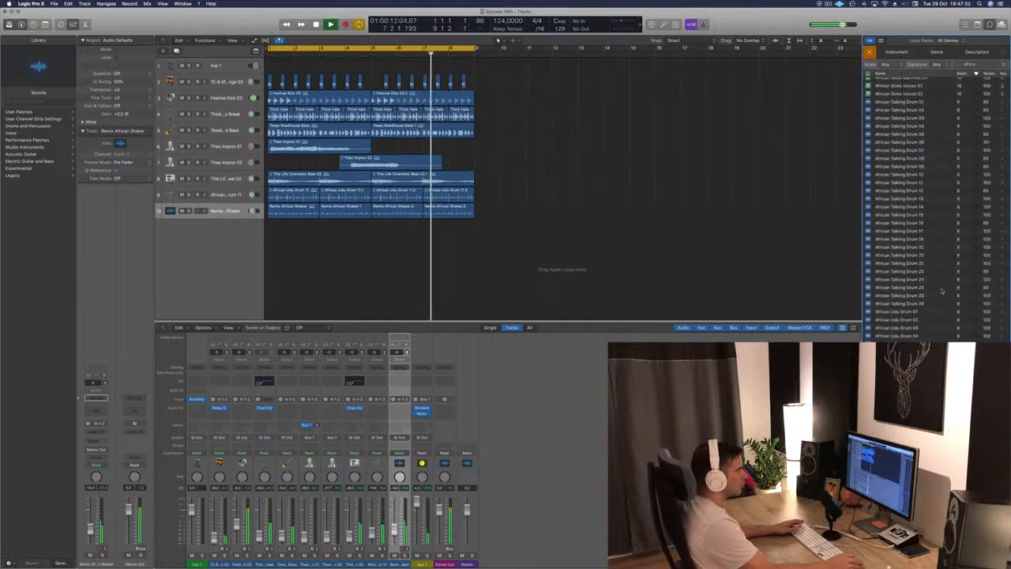
- Add African Udu Drum 10 on a new track at bar 1 and copy it until it fills the arrangement to bar 9
left_click_drag(897, 395, 229, 232)
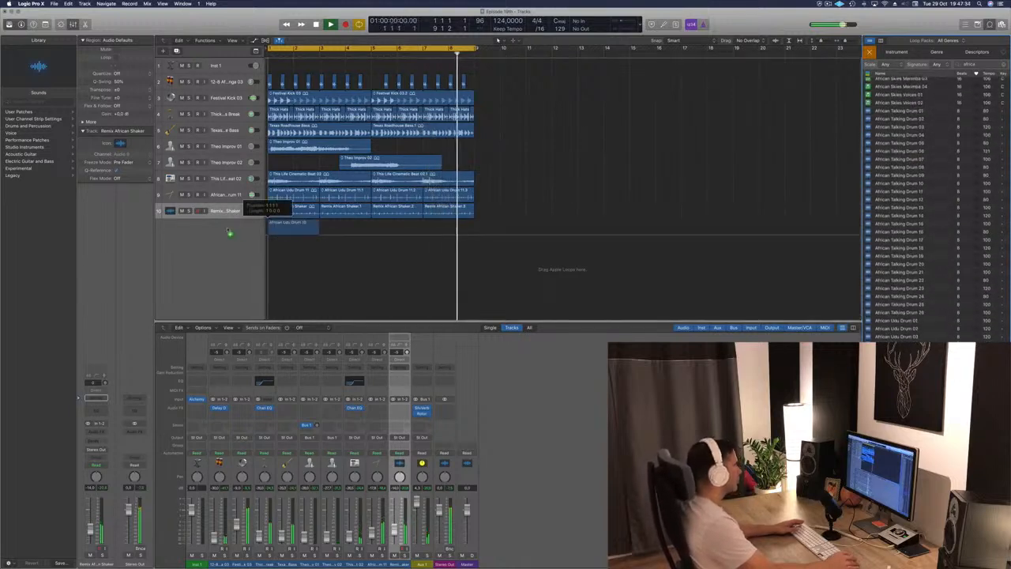
key("space")
left_click_drag(302, 227, 399, 233)
key("space")
key("super+Left")
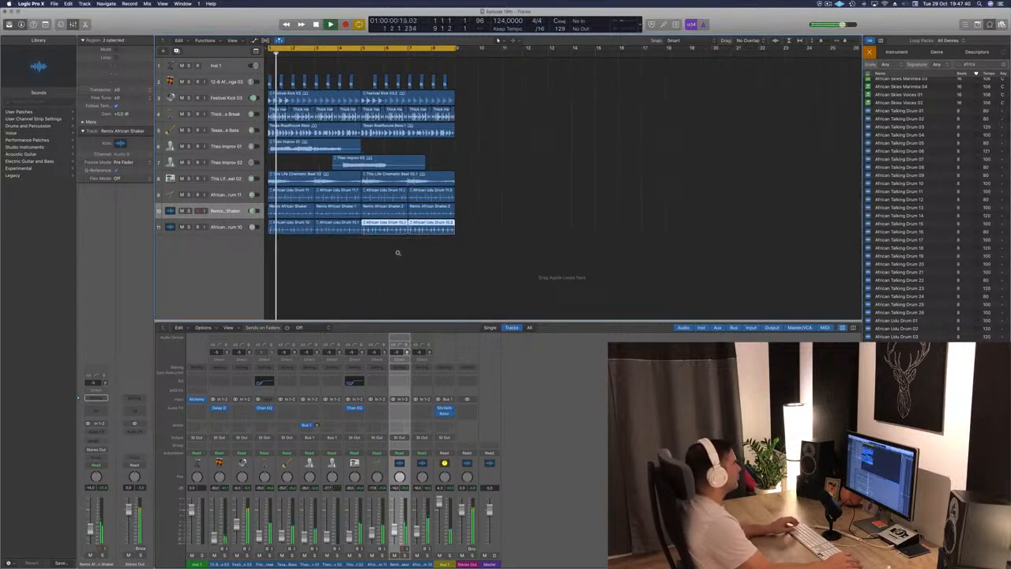
left_click(390, 273)
- Audition the African Skies Kit 01 and African River Kalimba 11 loops against the beat
scroll(905, 229, "up", 1)
scroll(940, 319, "up", 5)
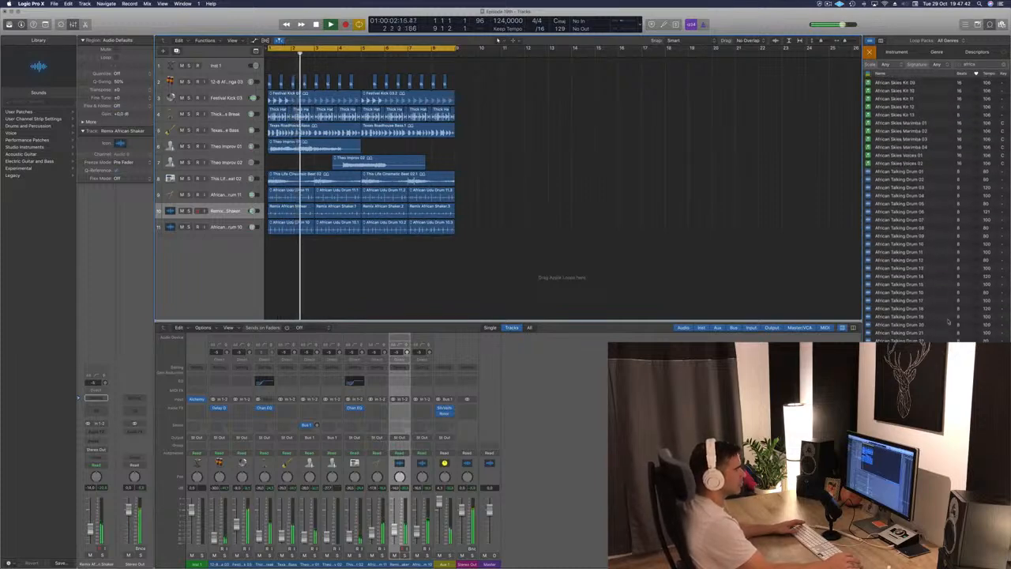
scroll(934, 310, "up", 20)
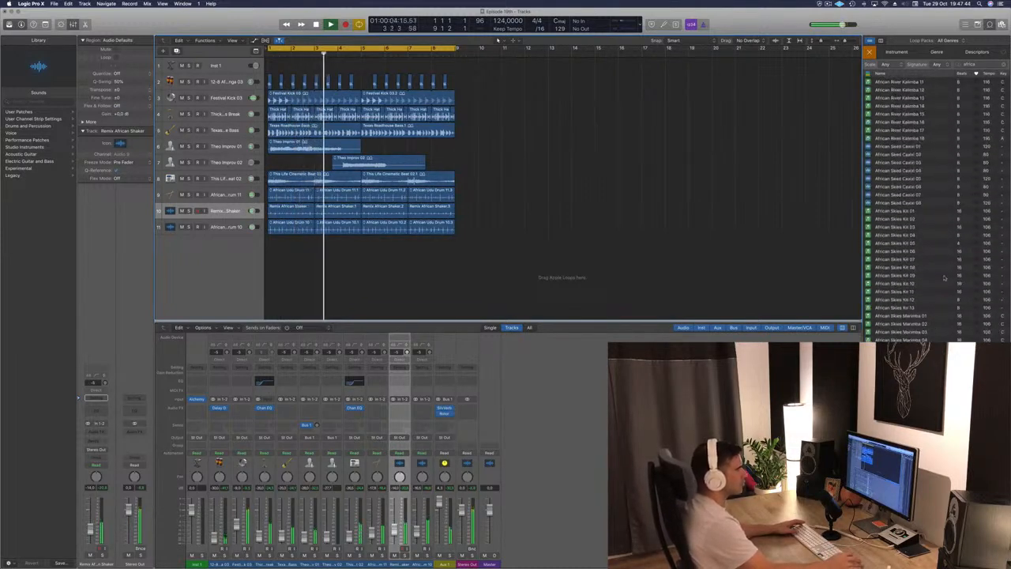
left_click(894, 212)
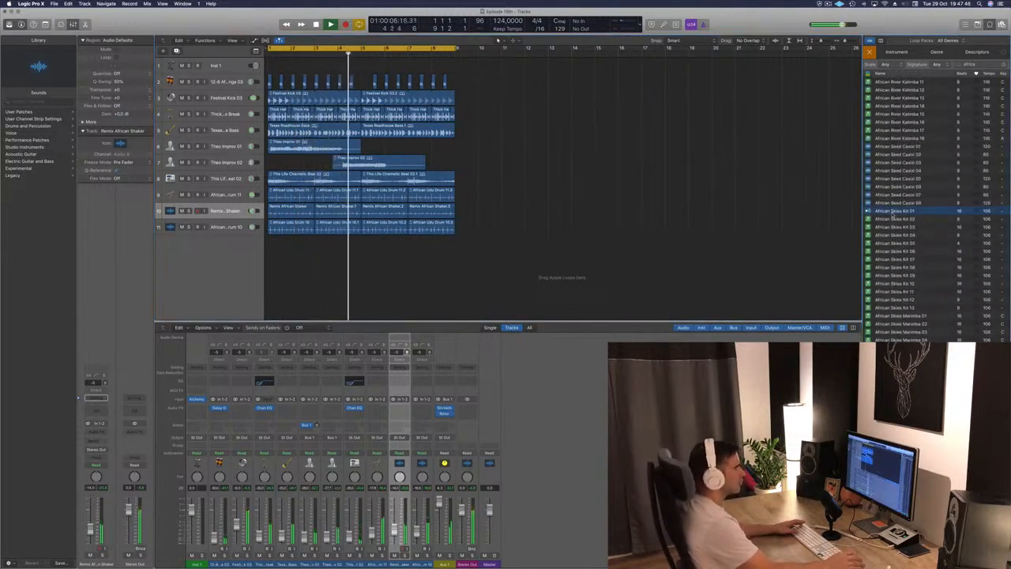
scroll(939, 196, "up", 10)
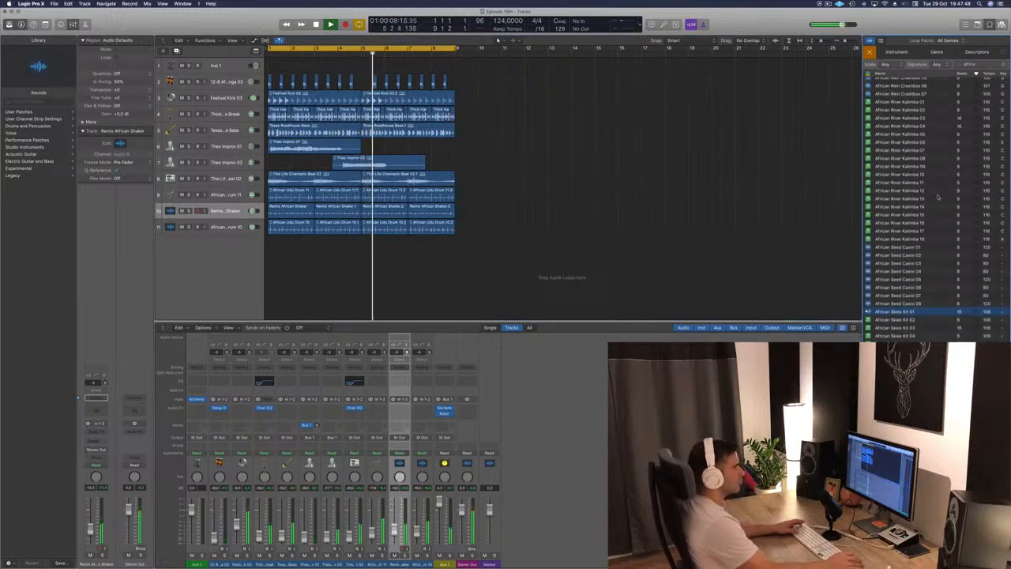
left_click(901, 185)
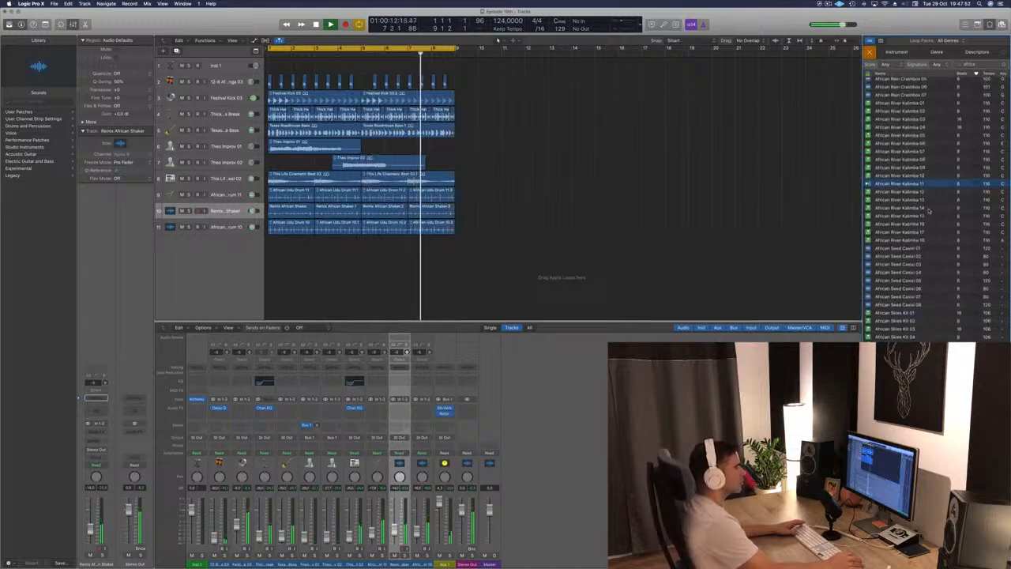
- Browse the African loops and audition African Mist Voice 06 and African Mist Kpanlogo 11 against the beat
scroll(930, 190, "up", 2)
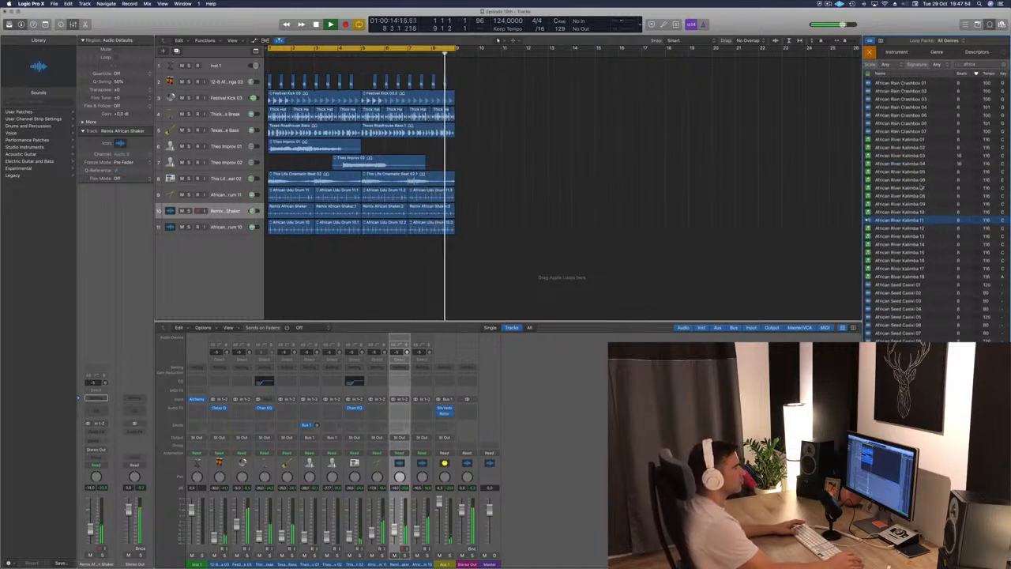
scroll(921, 188, "up", 5)
scroll(966, 194, "up", 3)
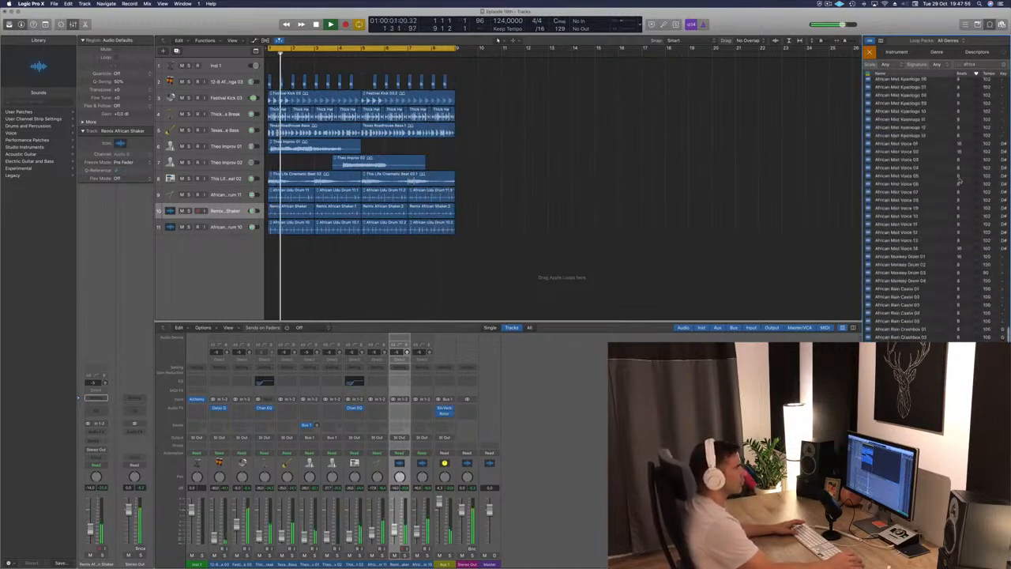
left_click(907, 218)
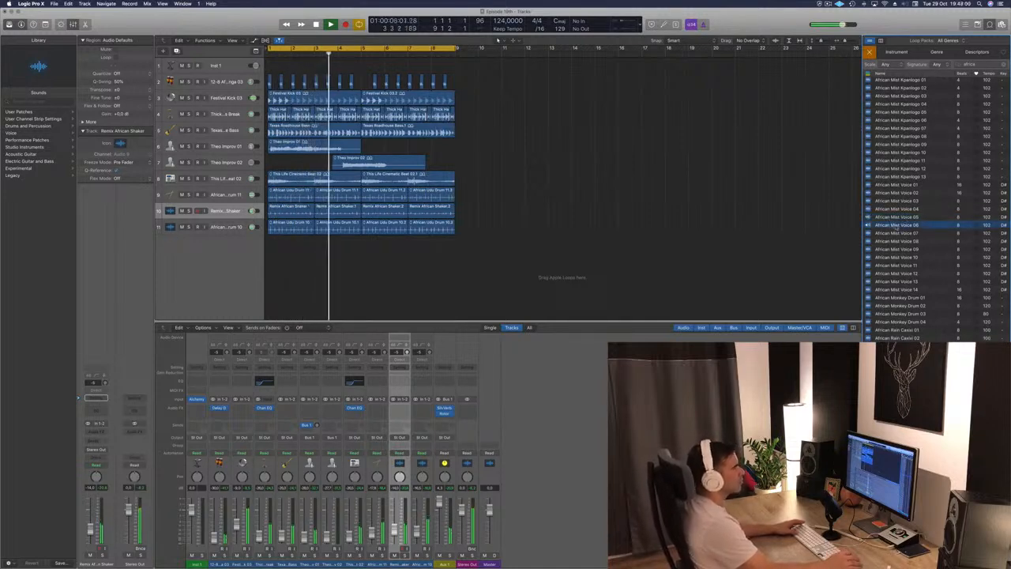
left_click(897, 226)
scroll(919, 257, "up", 2)
left_click(900, 203)
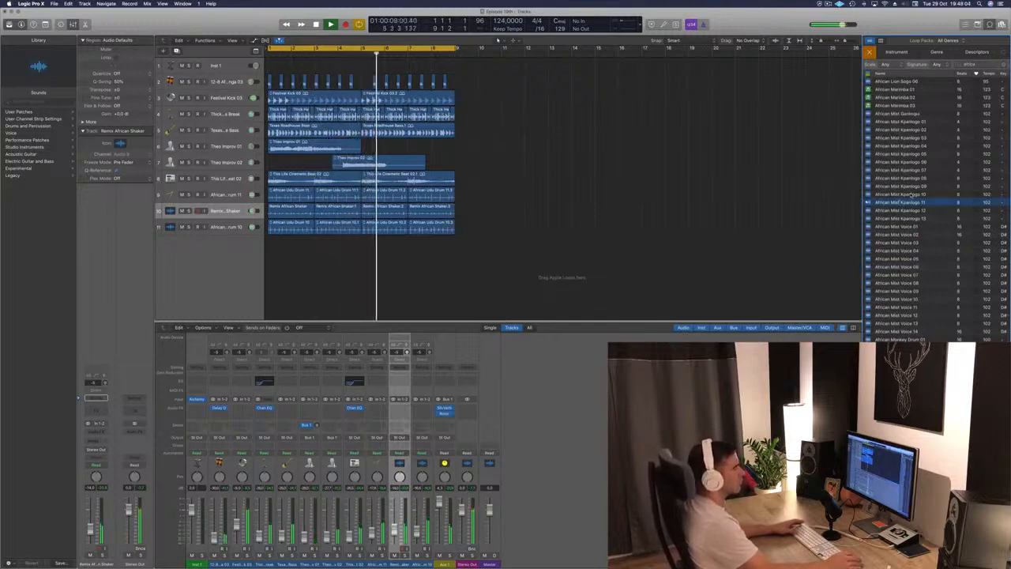
scroll(905, 195, "up", 5)
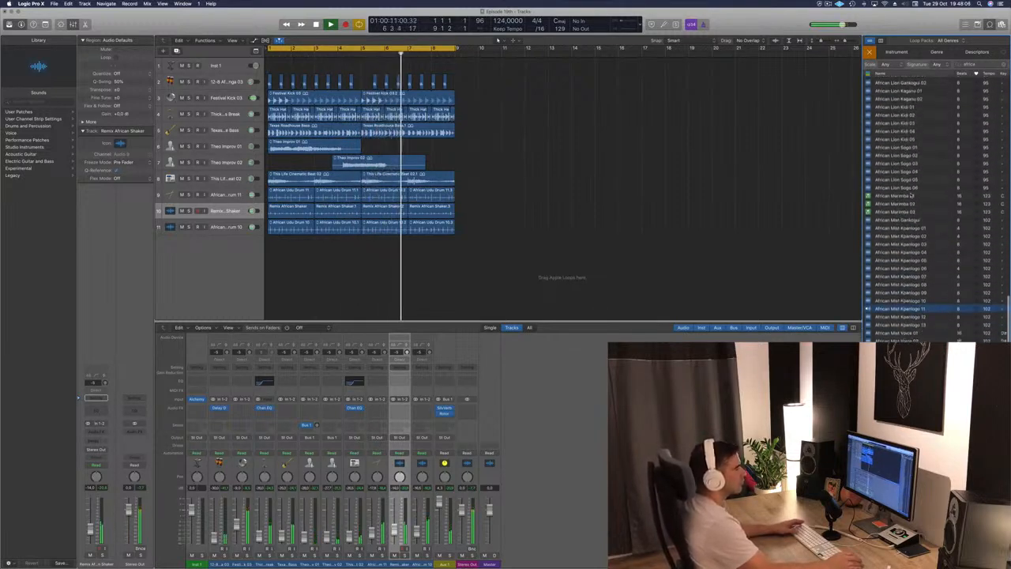
scroll(901, 195, "down", 10)
- Add African Monkey Drum 03 on a new track, repeated from bar 1 to bar 9, and lower its volume to about -27 dB
left_click(901, 255)
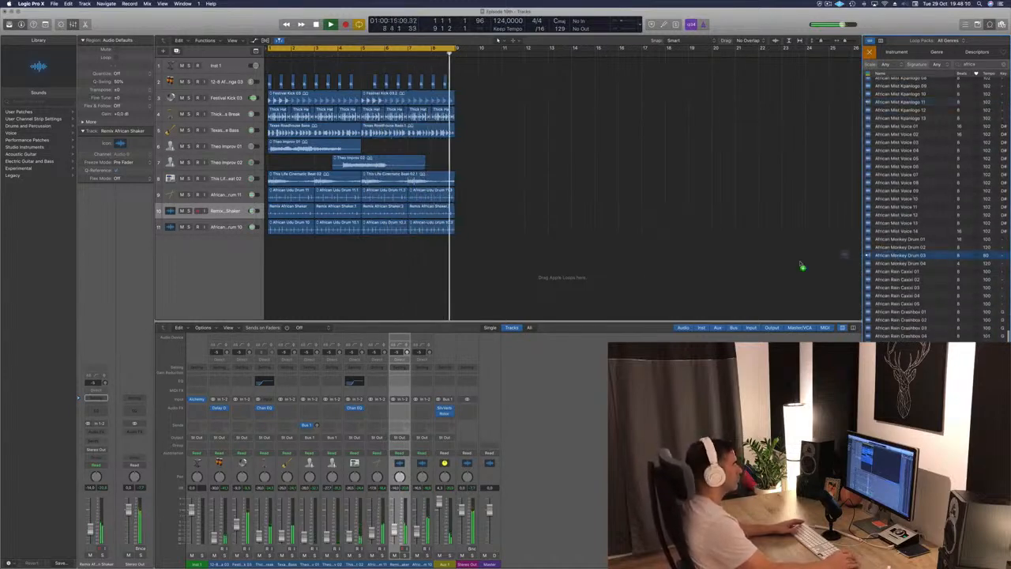
left_click_drag(802, 267, 387, 254)
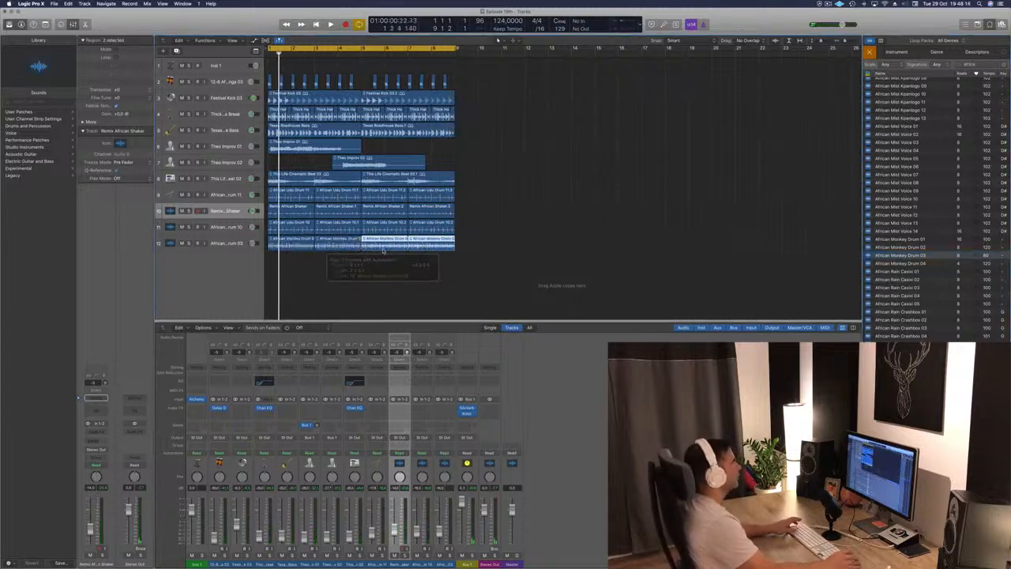
key("space")
key("Return")
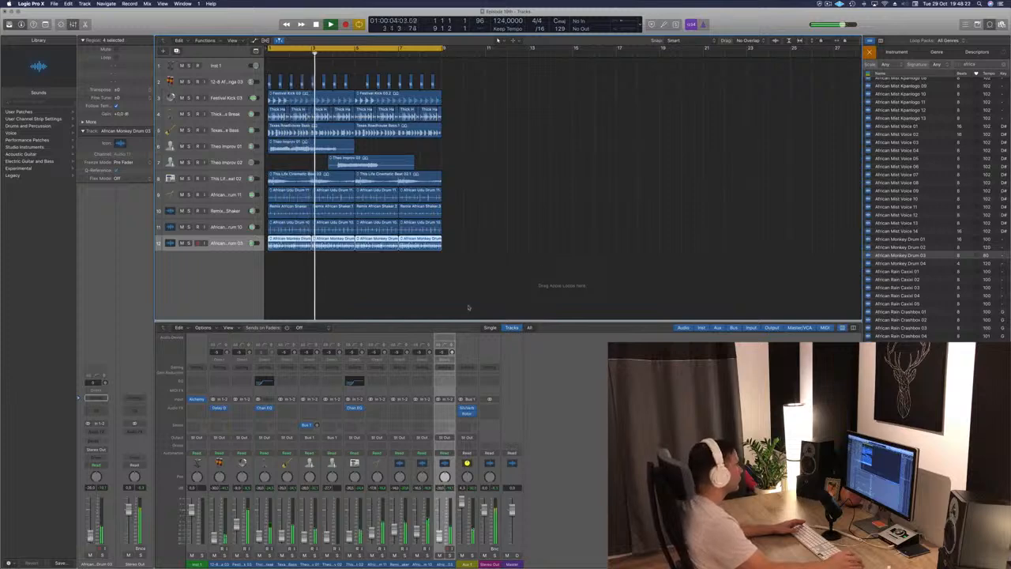
left_click(565, 255)
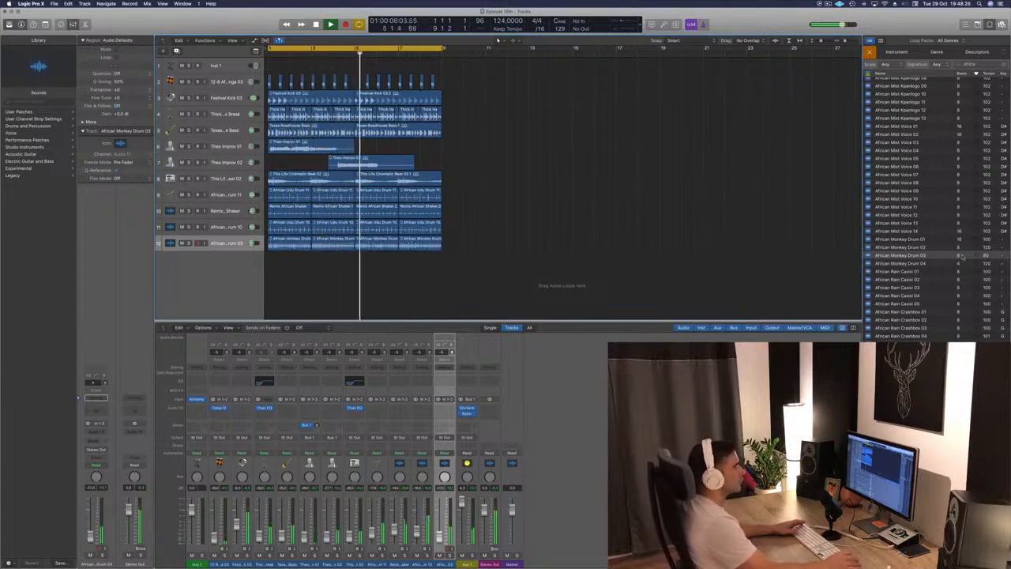
- Audition African Mist Voice loops 01 through 07 and African Mist Voice 14 against the beat
scroll(930, 286, "down", 3)
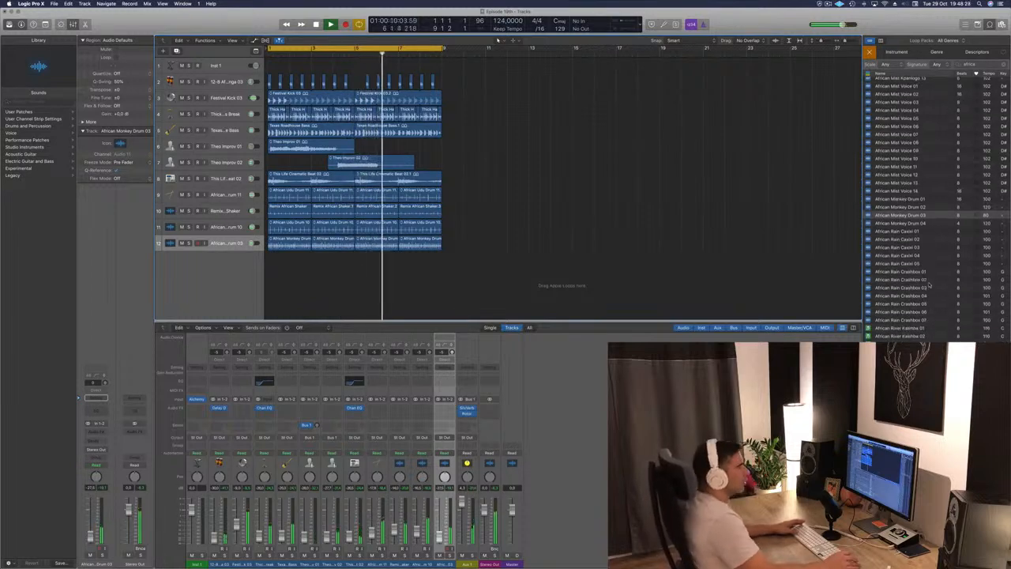
scroll(931, 284, "up", 4)
left_click(898, 164)
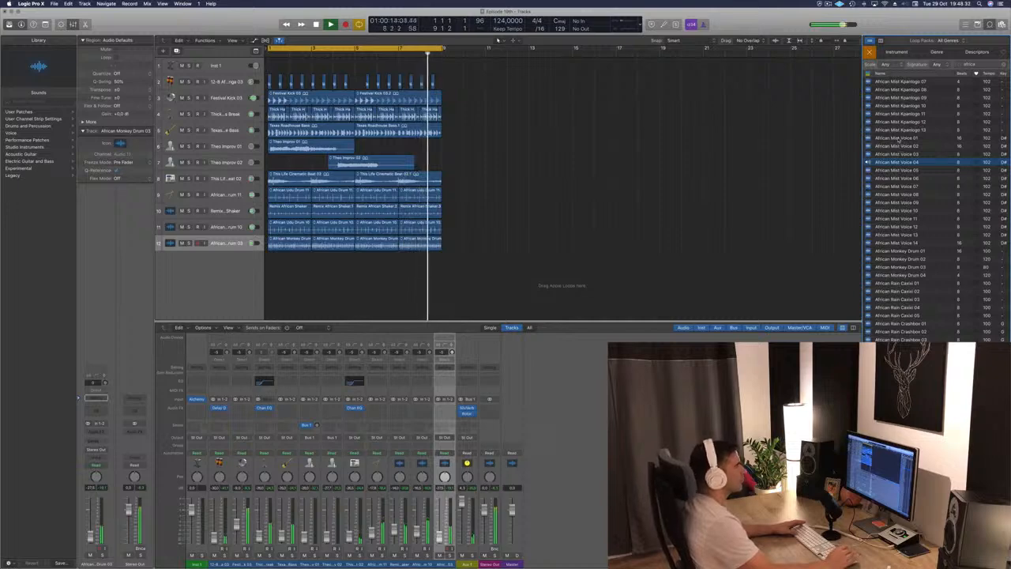
left_click(898, 139)
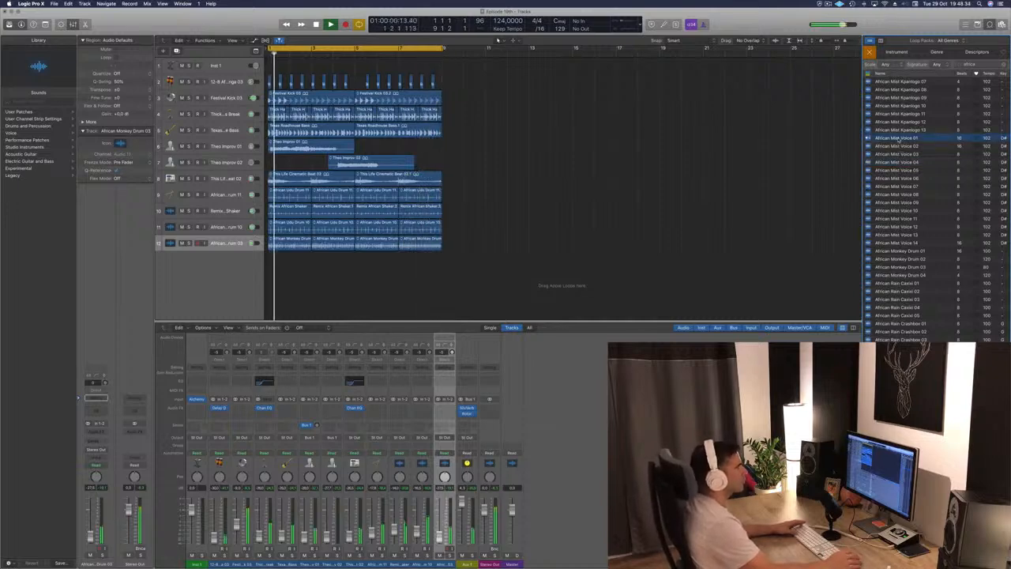
left_click(898, 146)
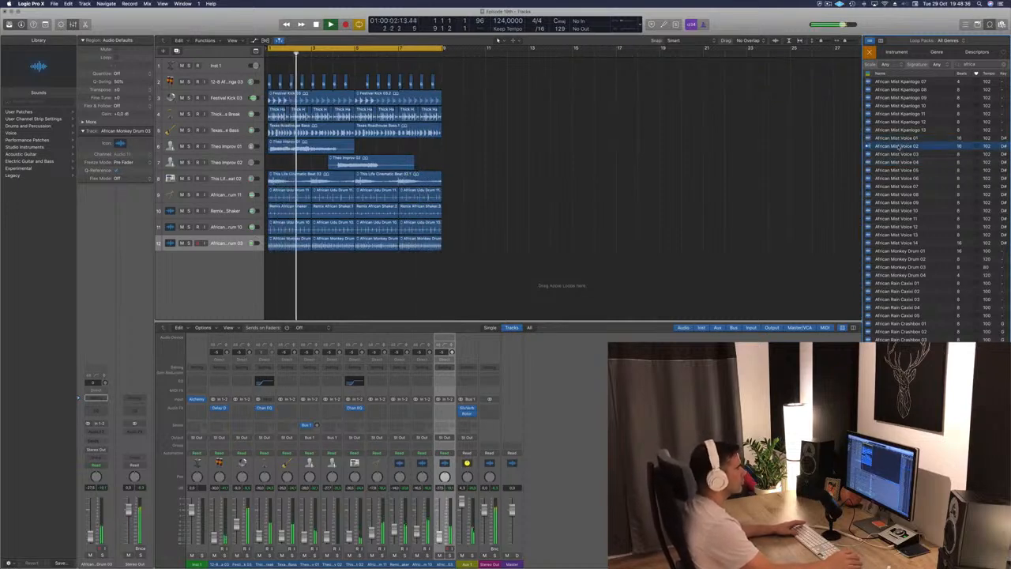
left_click(899, 154)
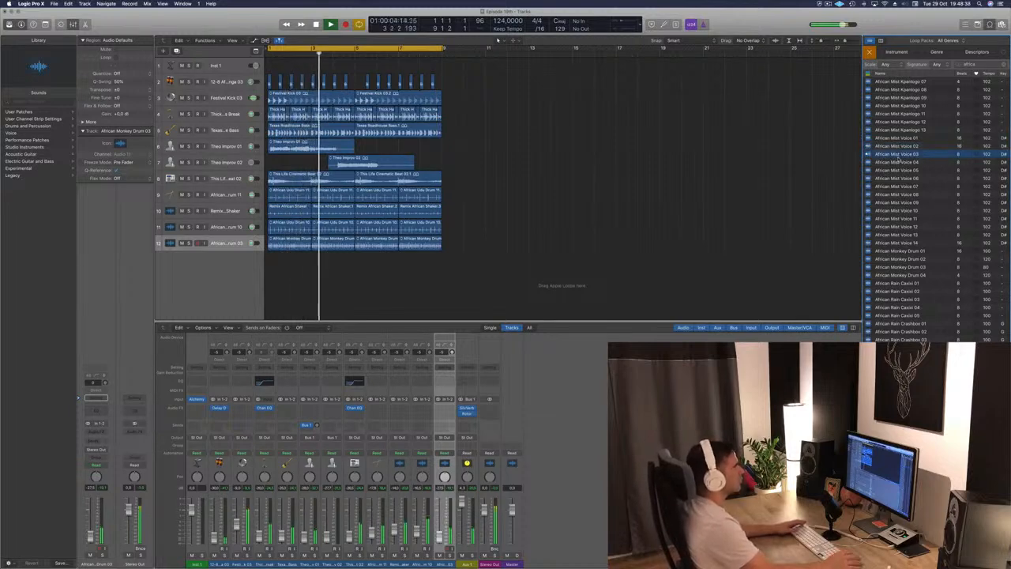
left_click(899, 162)
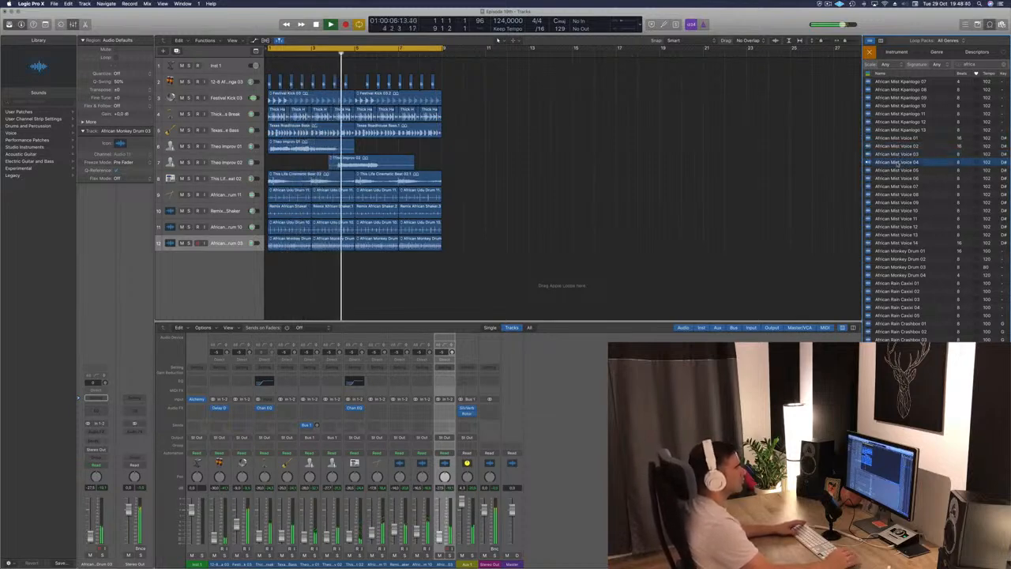
left_click(899, 170)
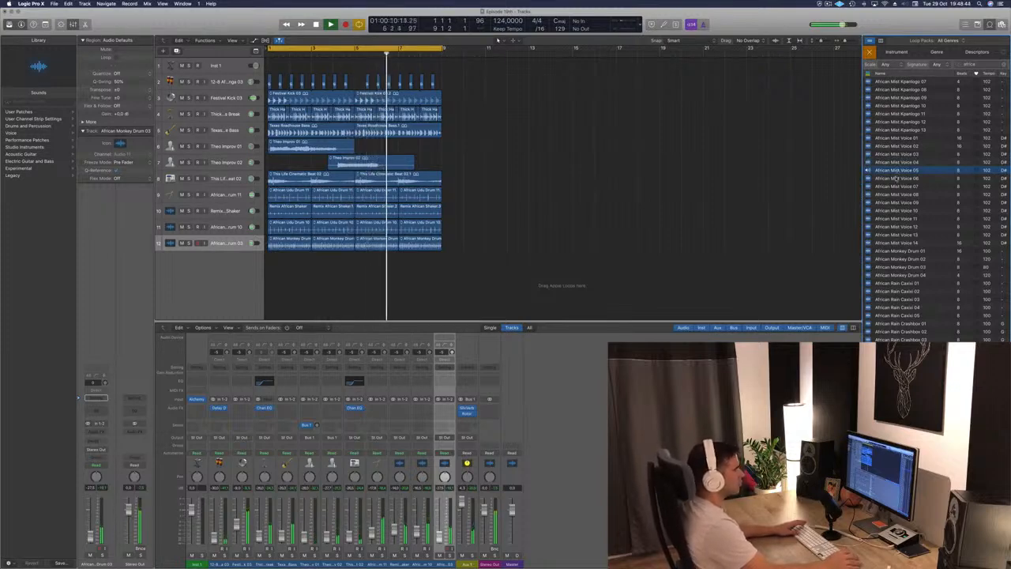
left_click(897, 179)
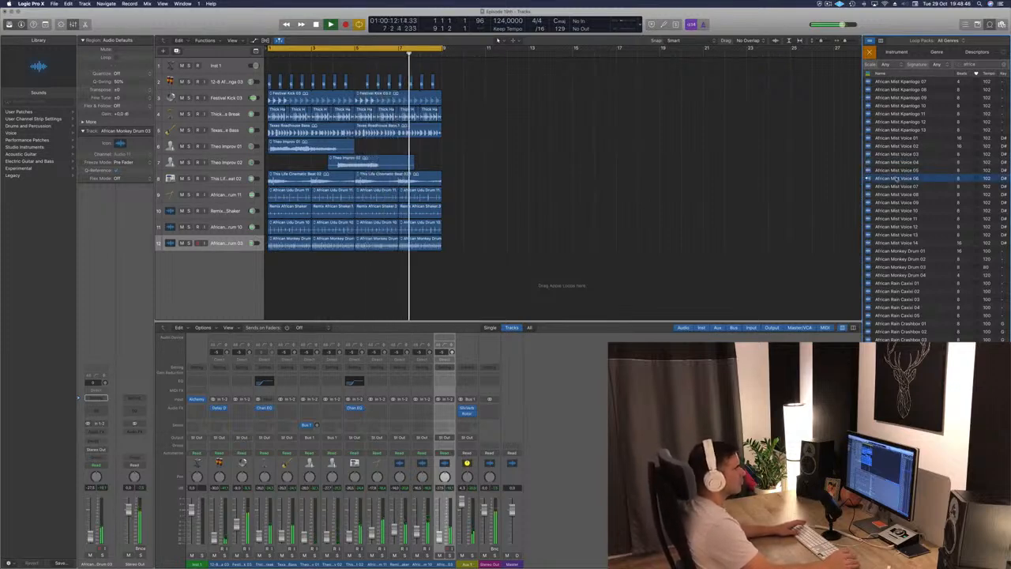
left_click(898, 186)
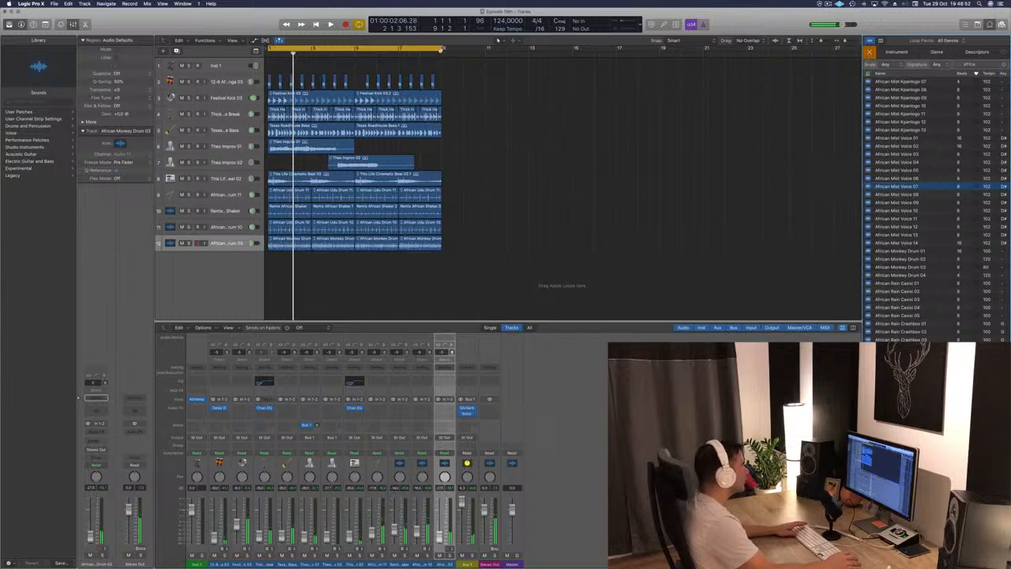
left_click(443, 49)
key("space")
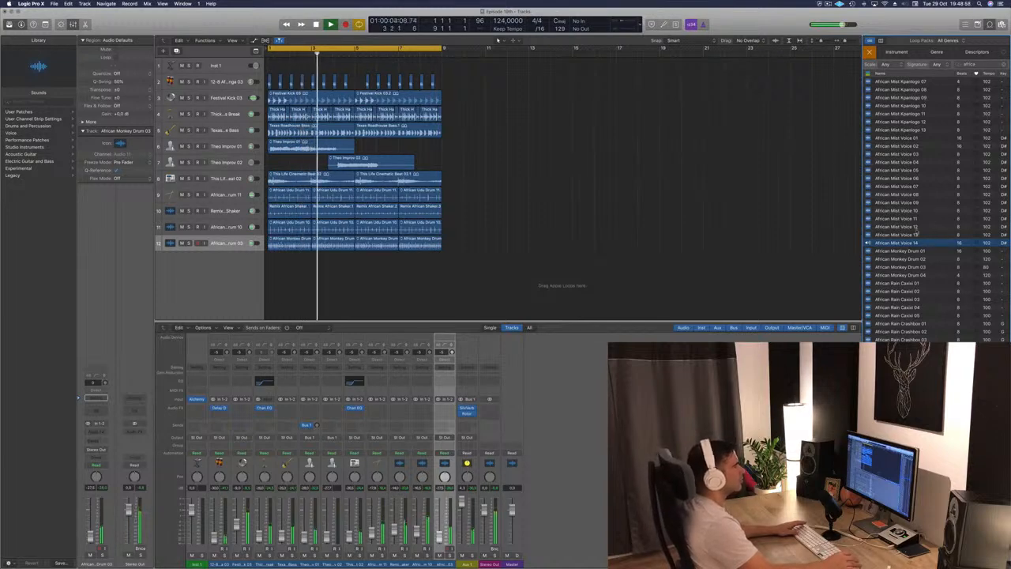
- Add African Mist Voice 14 on a new track at bar 1 and move the track directly above This Life Cinematic Beat
left_click_drag(909, 247, 368, 260)
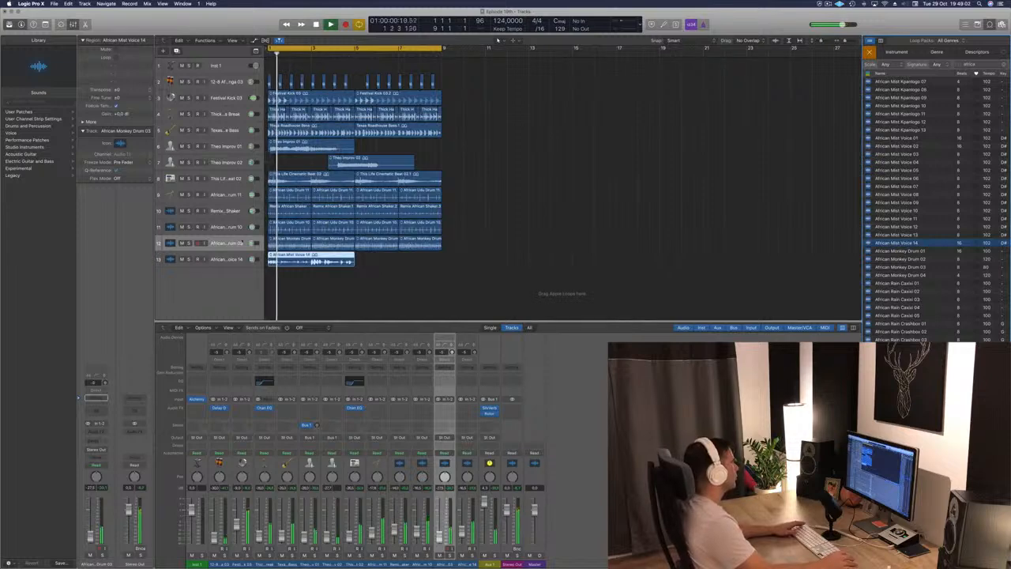
left_click_drag(229, 259, 235, 177)
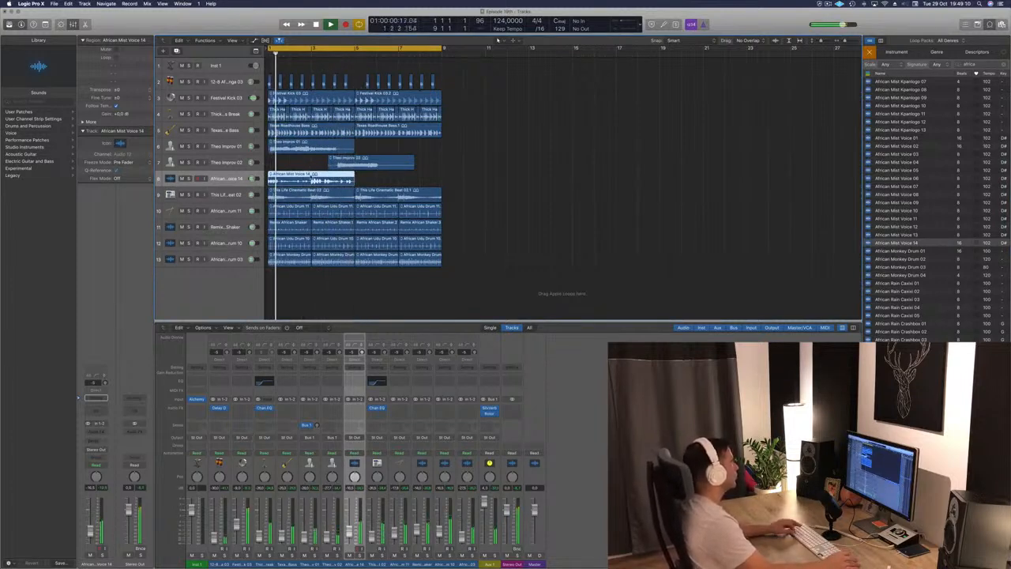
- Move the second half of the African Mist Voice 14 region to bar 9 and repeat the first half from bar 1 to bar 9
left_click_drag(331, 176, 460, 180)
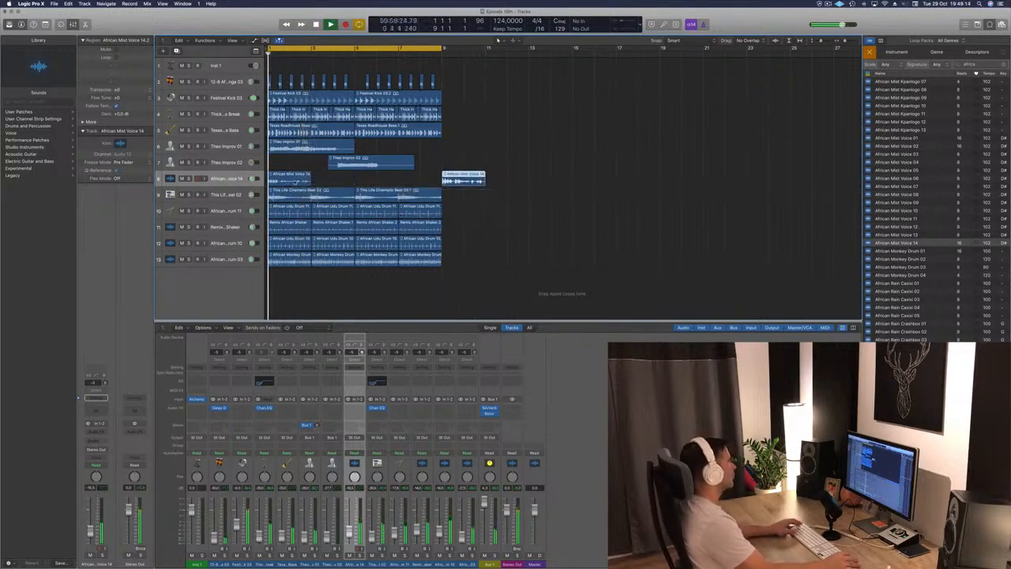
left_click_drag(294, 180, 380, 181)
left_click(292, 179, "shift")
key("Return")
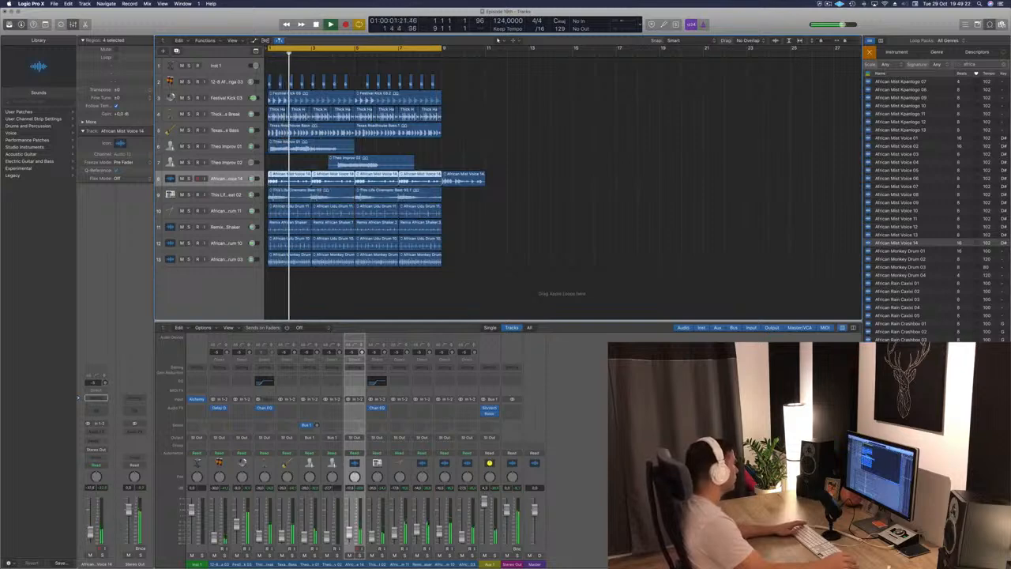
- Route the African Mist Voice 14 track's output to Bus 1 and set its volume to about -16 dB
left_click(96, 398)
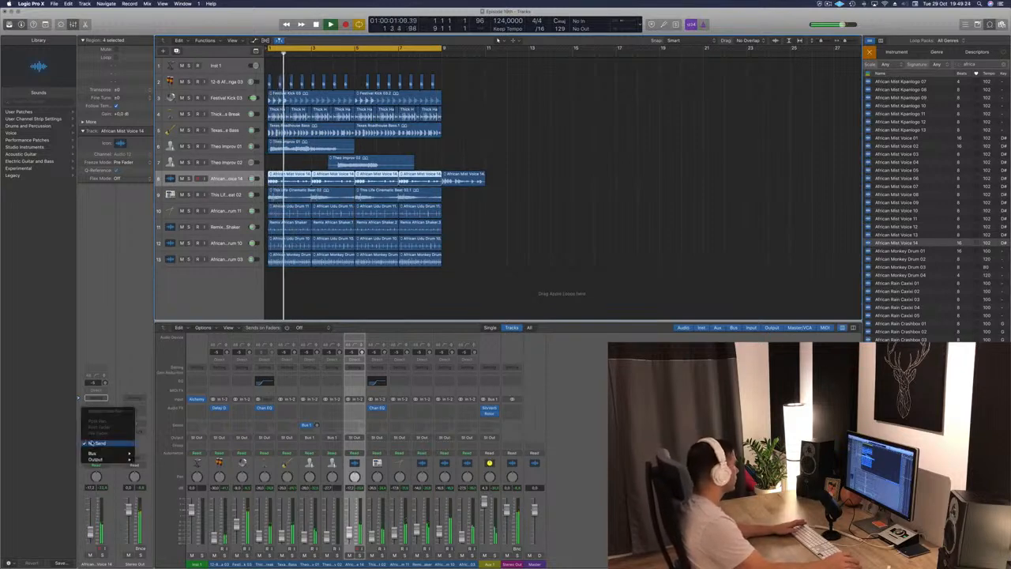
left_click(54, 444)
left_click(95, 456)
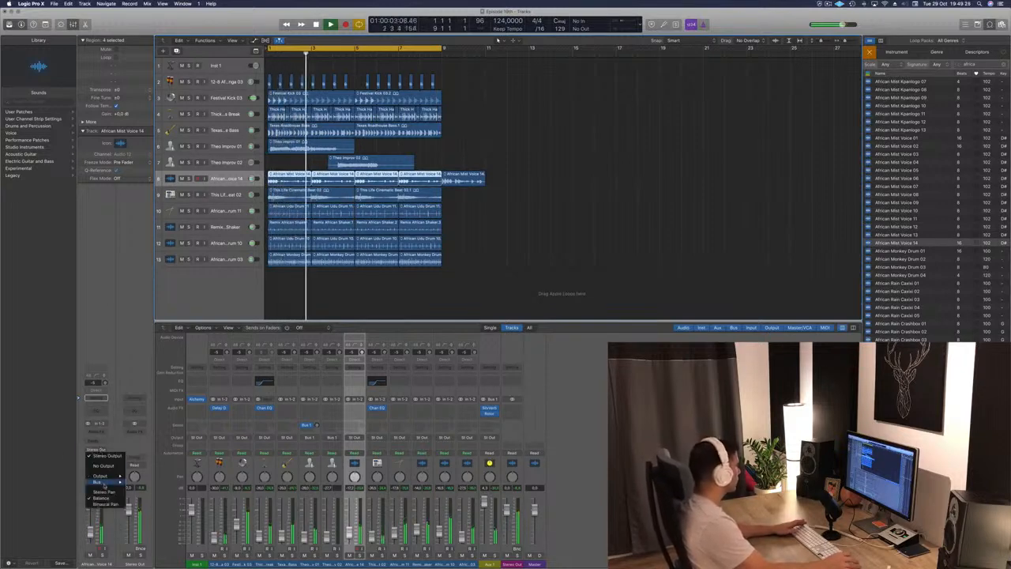
mouse_move(99, 481)
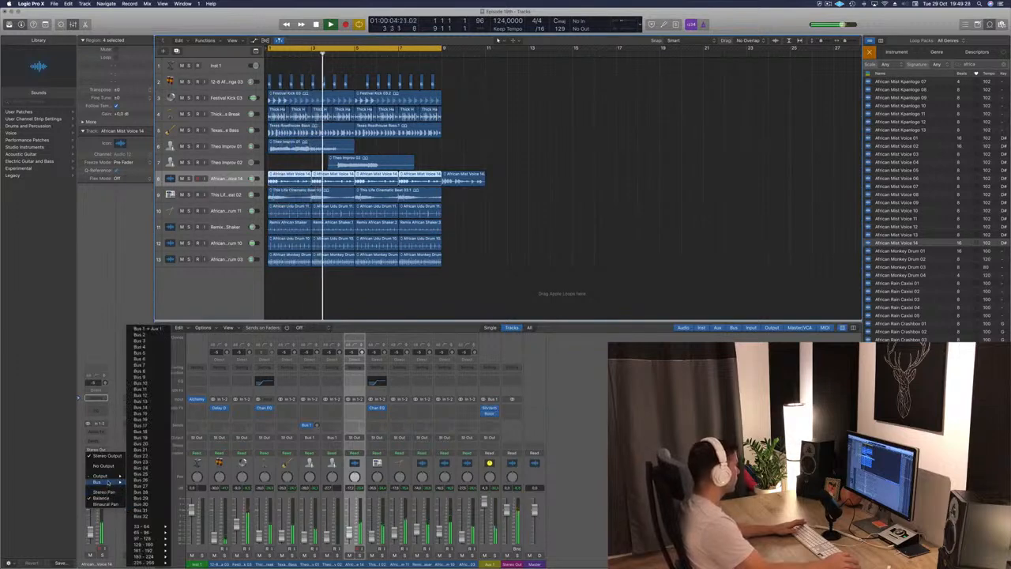
left_click(155, 329)
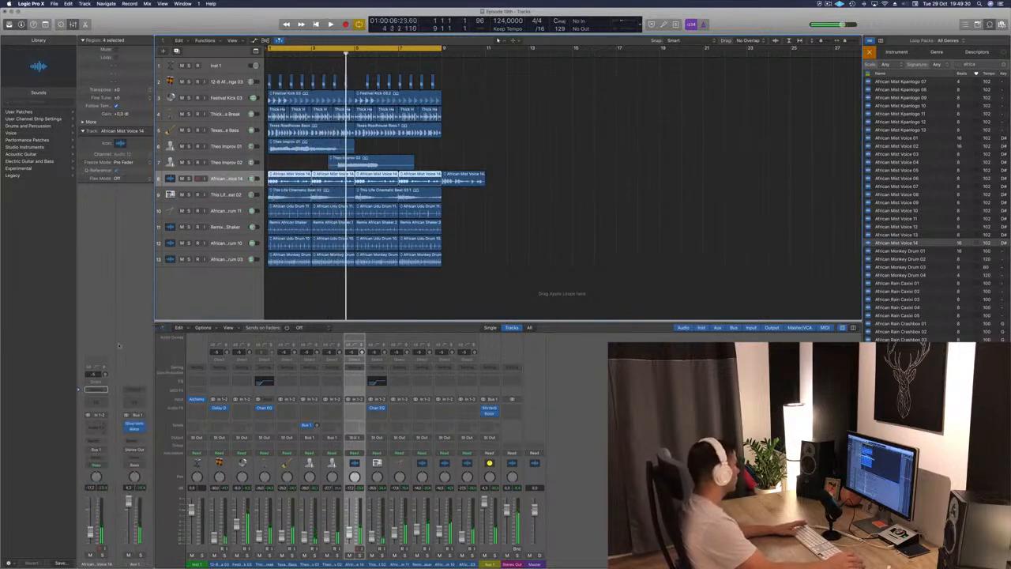
key("space")
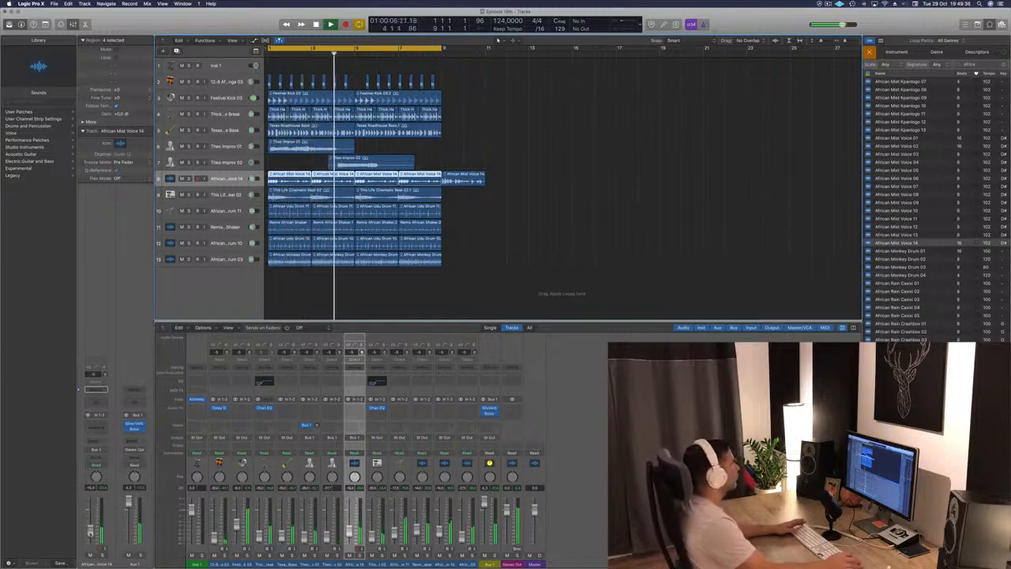
- Delete the leftover African Mist Voice 14 region that starts at bar 9
left_click(515, 226)
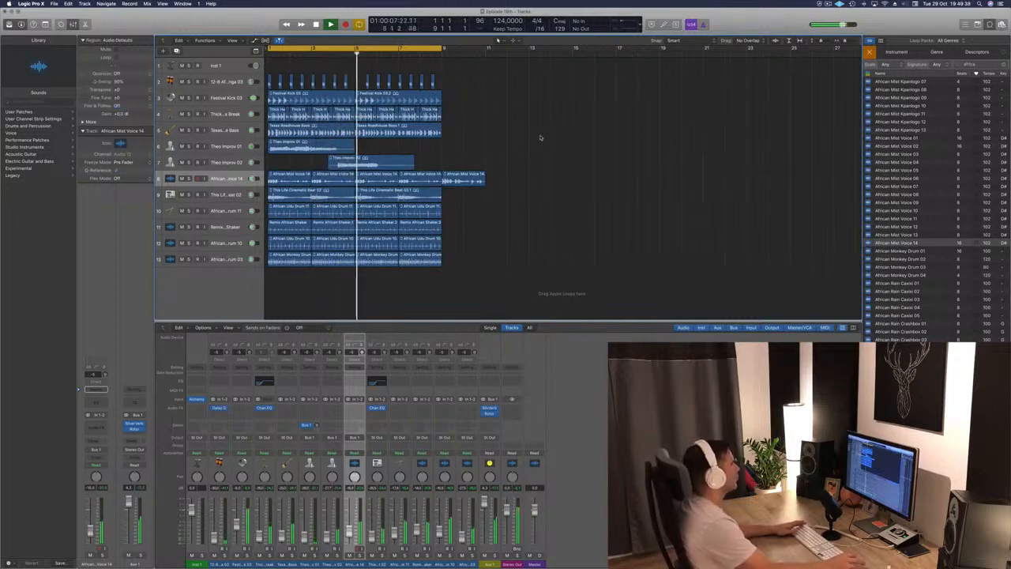
left_click(475, 178)
key("Delete")
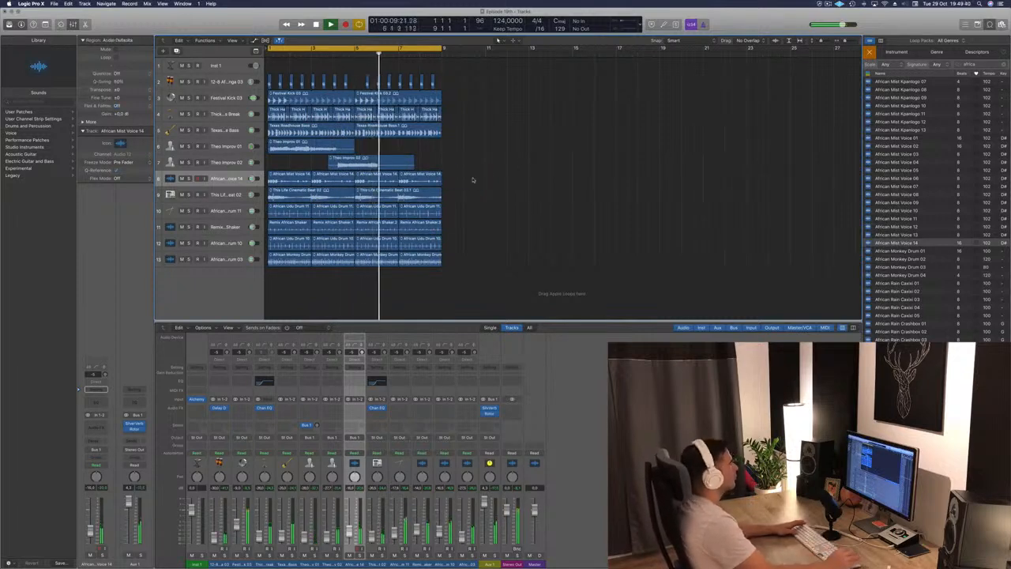
- Browse the African loops and audition African Chant Mbira 04 against the beat
scroll(490, 199, "left", 2)
scroll(486, 201, "right", 2)
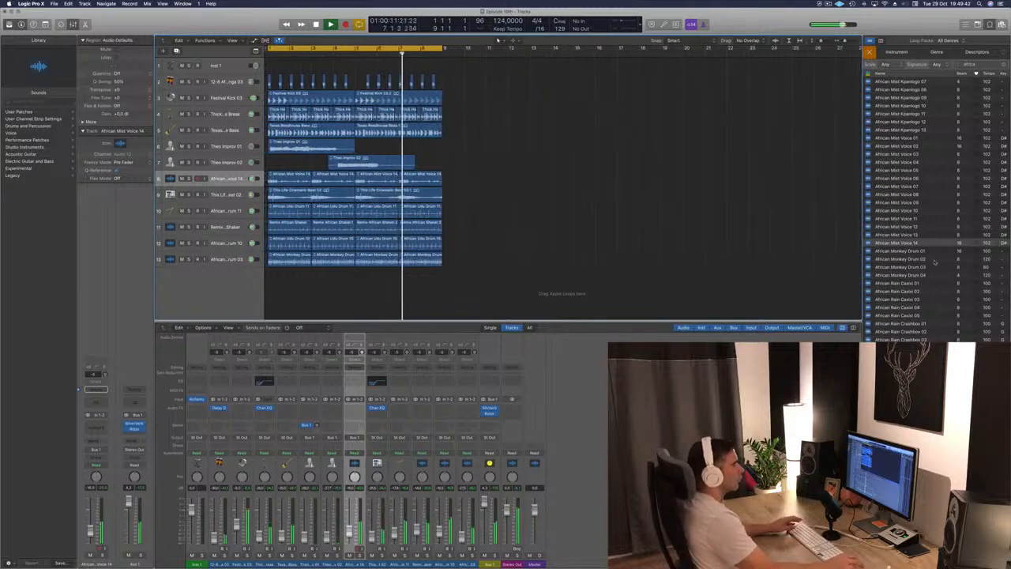
scroll(937, 262, "down", 10)
scroll(933, 205, "down", 8)
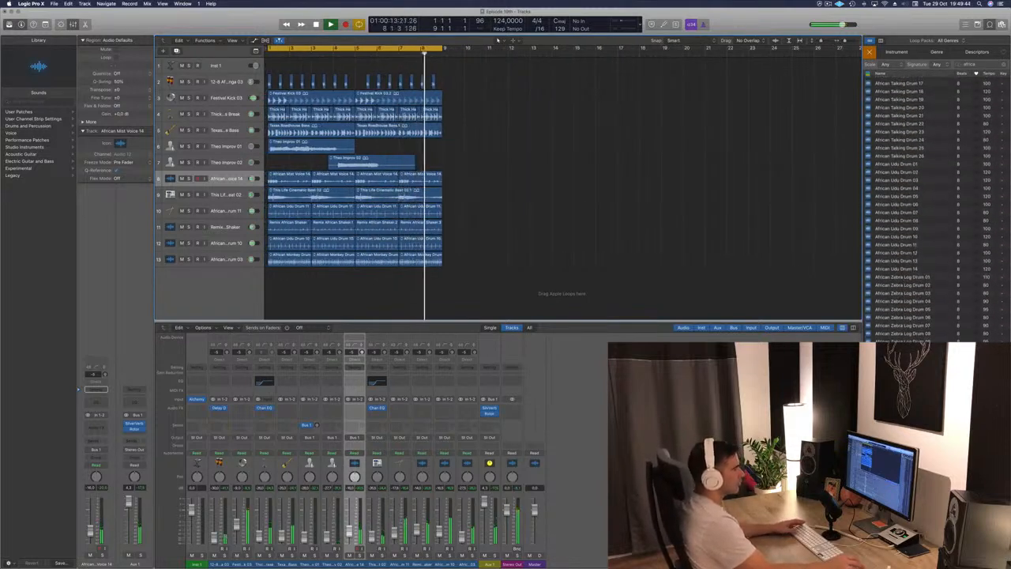
scroll(933, 206, "up", 12)
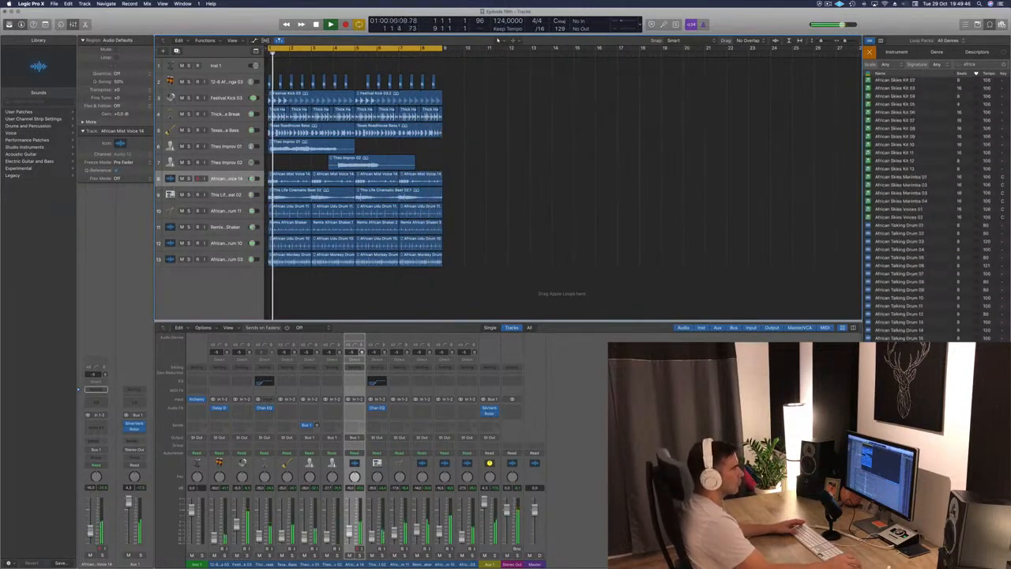
scroll(901, 197, "up", 10)
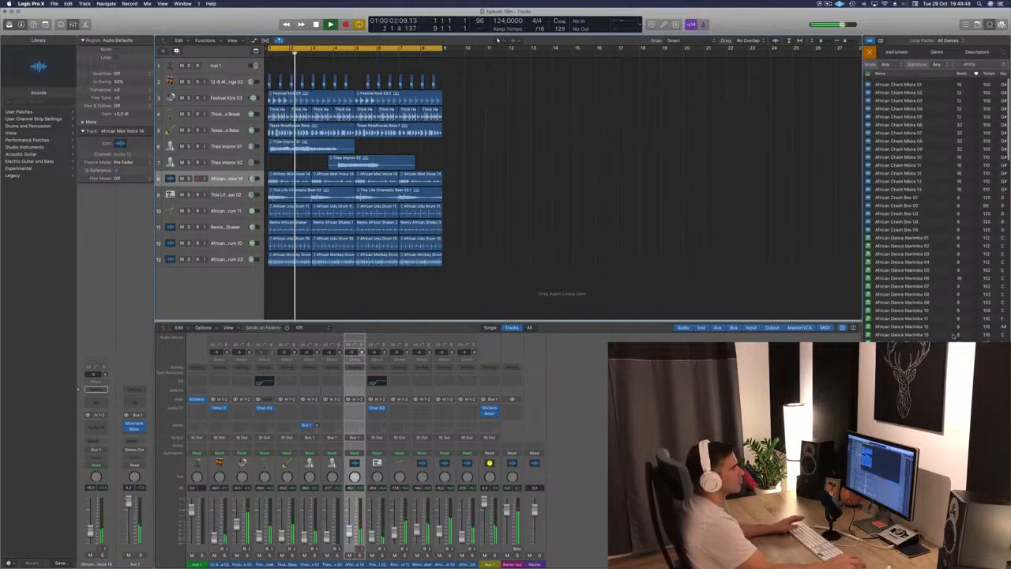
left_click(891, 105)
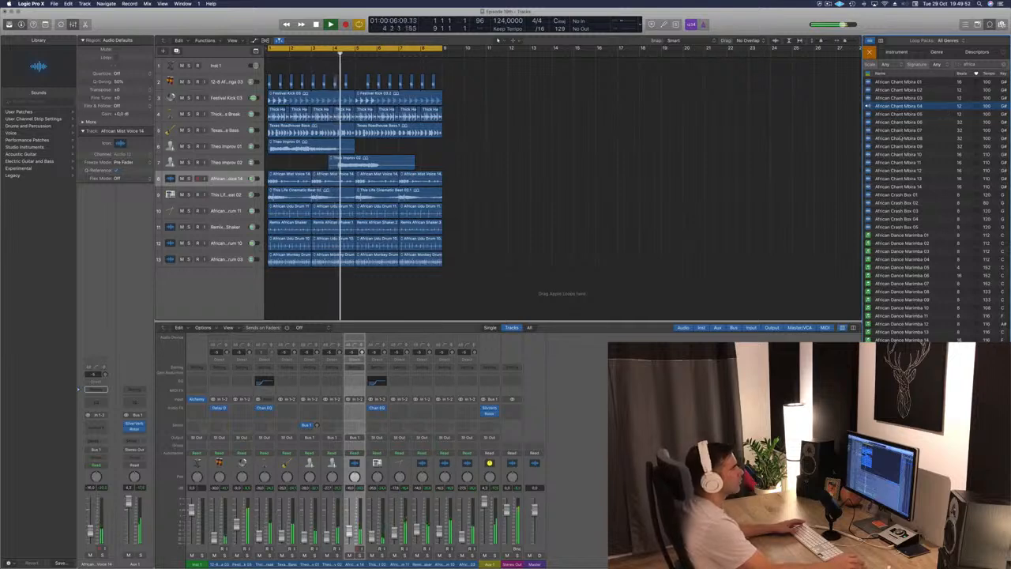
- Audition the African Chant Mbira 06, 07, 11 and 14 loops against the playing beat
left_click(893, 122)
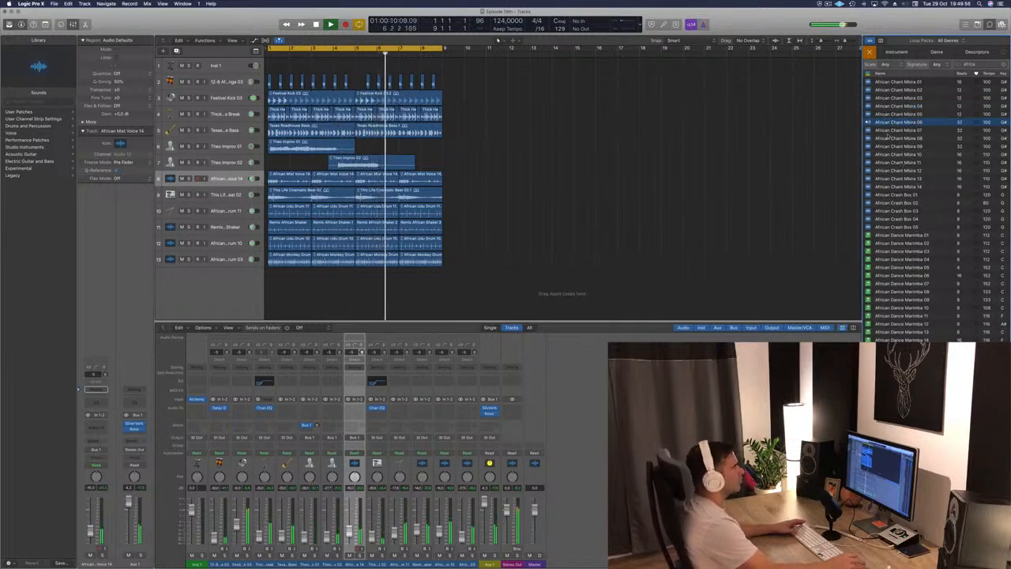
left_click(889, 131)
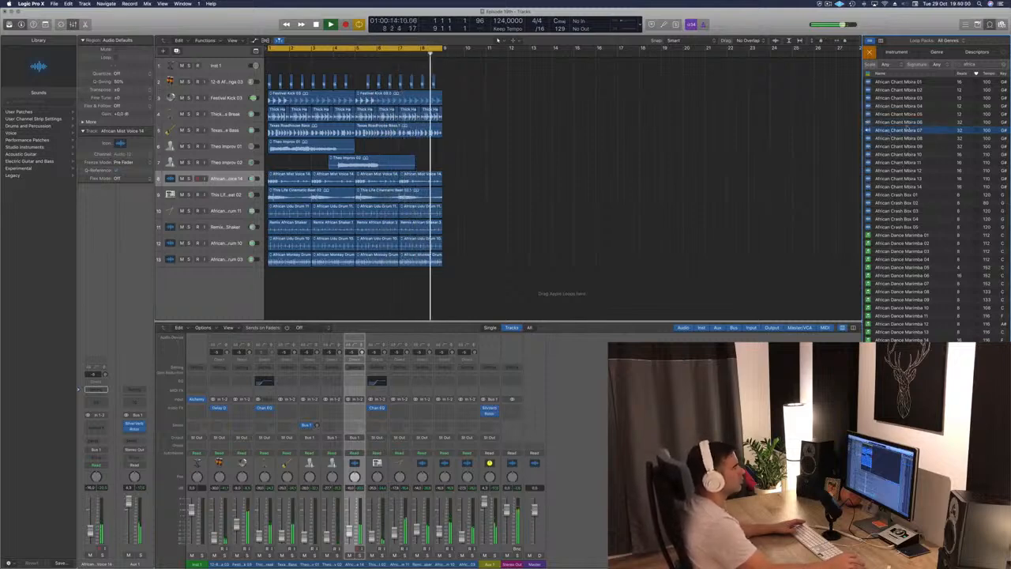
left_click(898, 162)
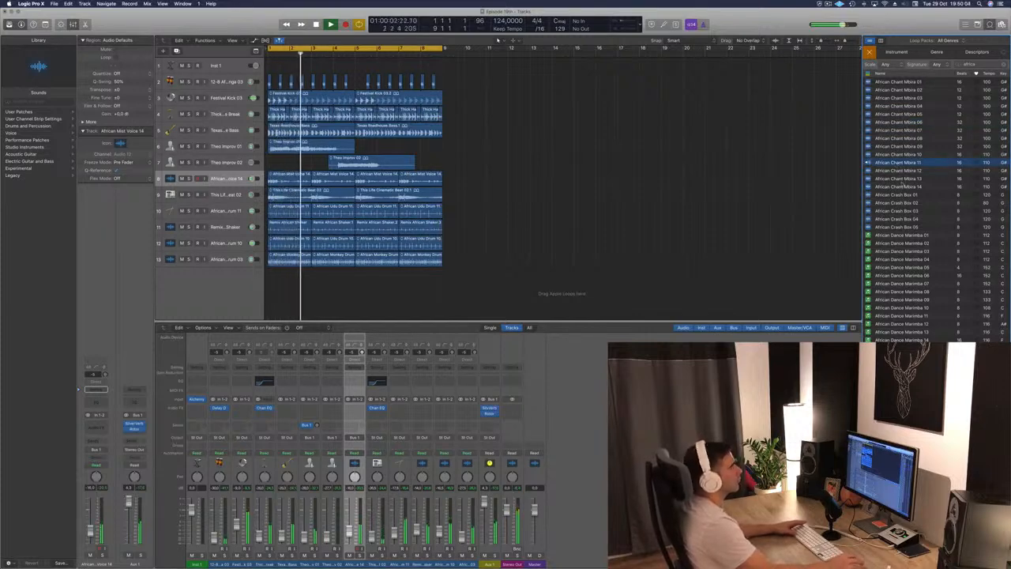
left_click(901, 186)
- Add African Crash Box 01 on a new track below the others, fill bars 1 to 9 with it and play from bar 1
left_click(900, 194)
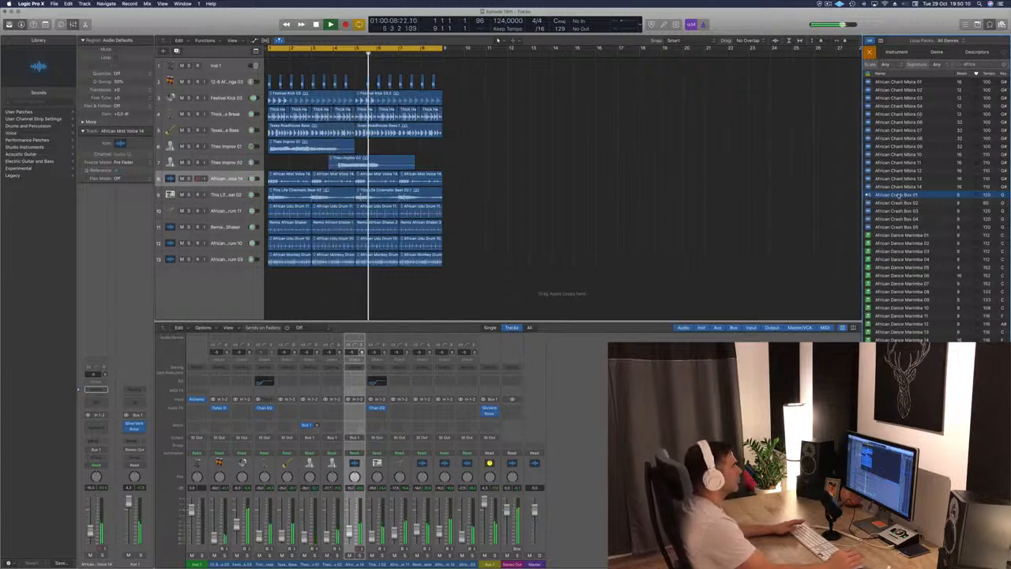
left_click_drag(898, 194, 375, 276)
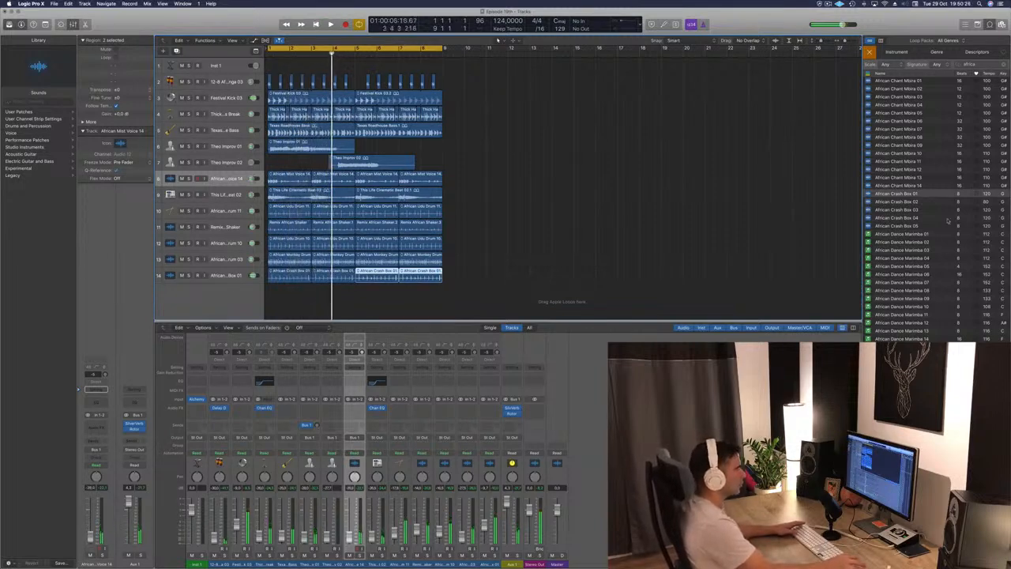
key("Return")
key("space")
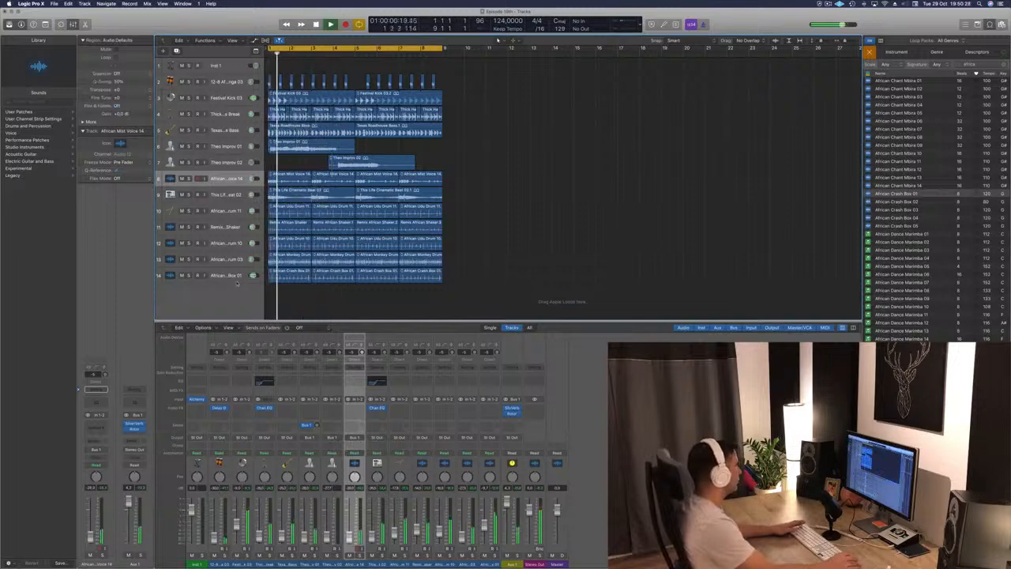
- Toggle solo on the African Crash Box 01 track and replay the beat from bar 1 to judge the new loop
key("Return")
left_click(188, 275)
left_click(188, 275)
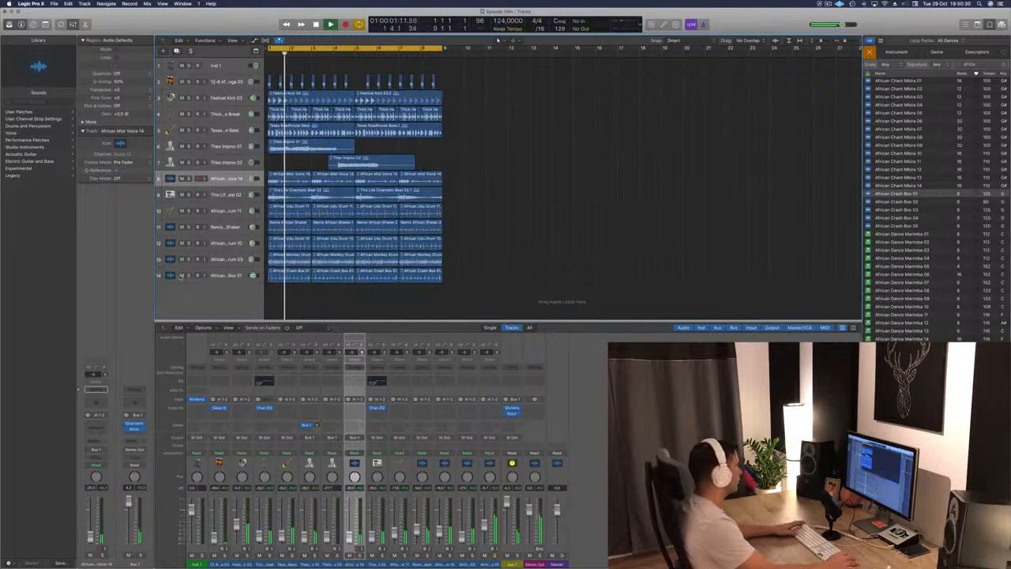
key("Return")
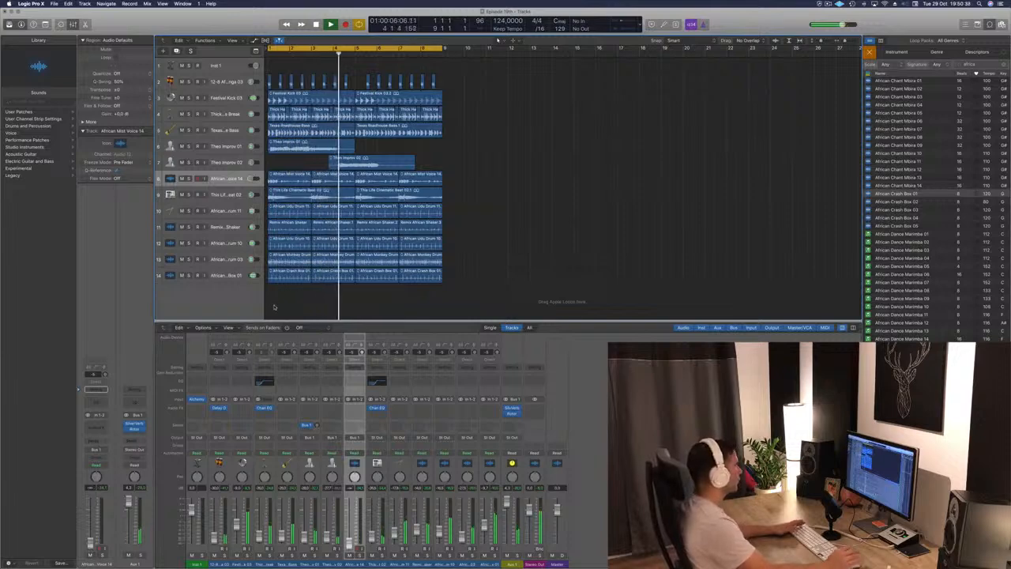
key("Return")
key("space")
key("space")
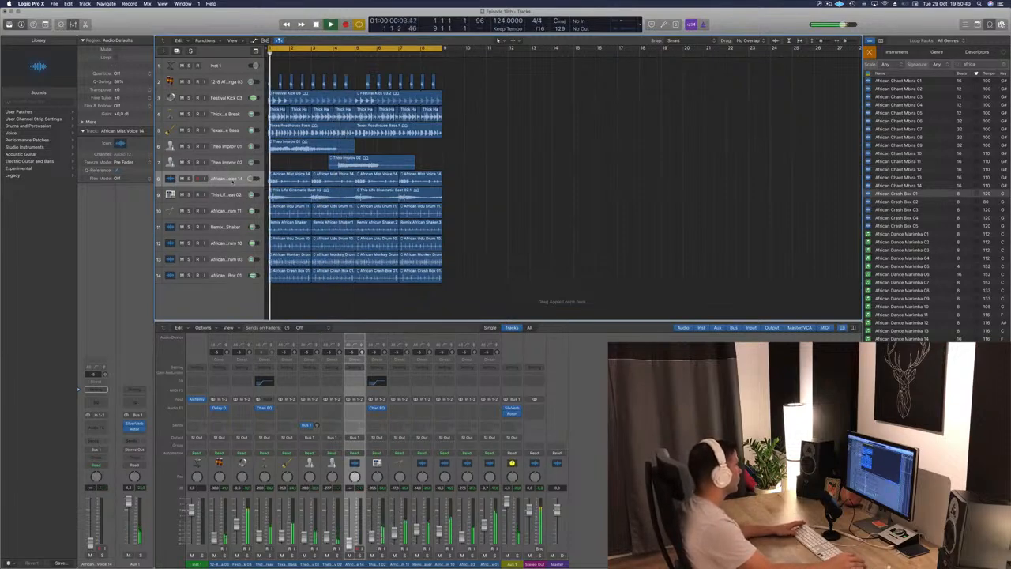
- Bring the African Mist Voice 14 track back up to about -17 dB and lower African Crash Box 01 to about -17 dB
left_click(243, 179)
key("space")
key("space")
left_click_drag(250, 179, 253, 179)
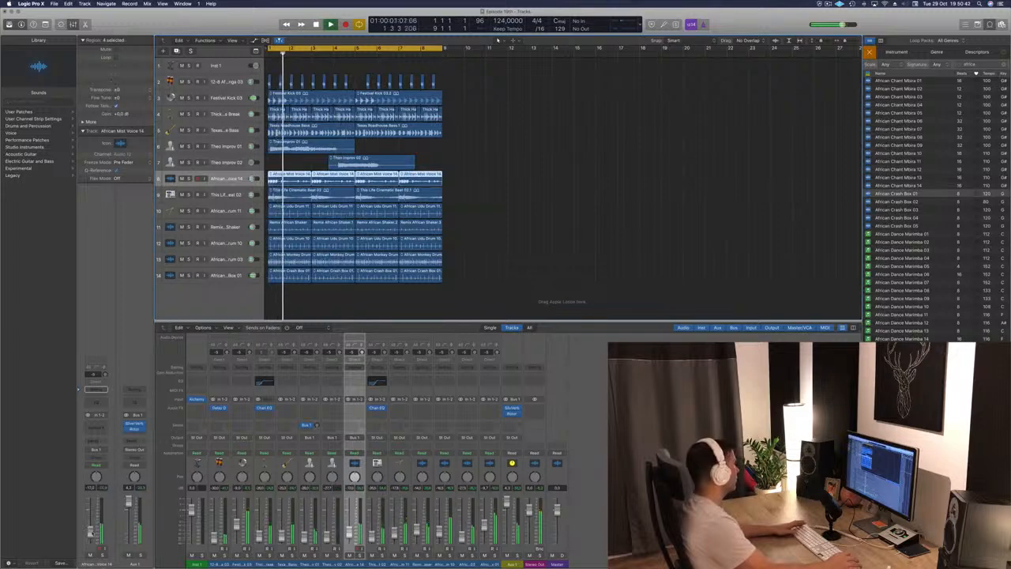
left_click(242, 277)
key("Return")
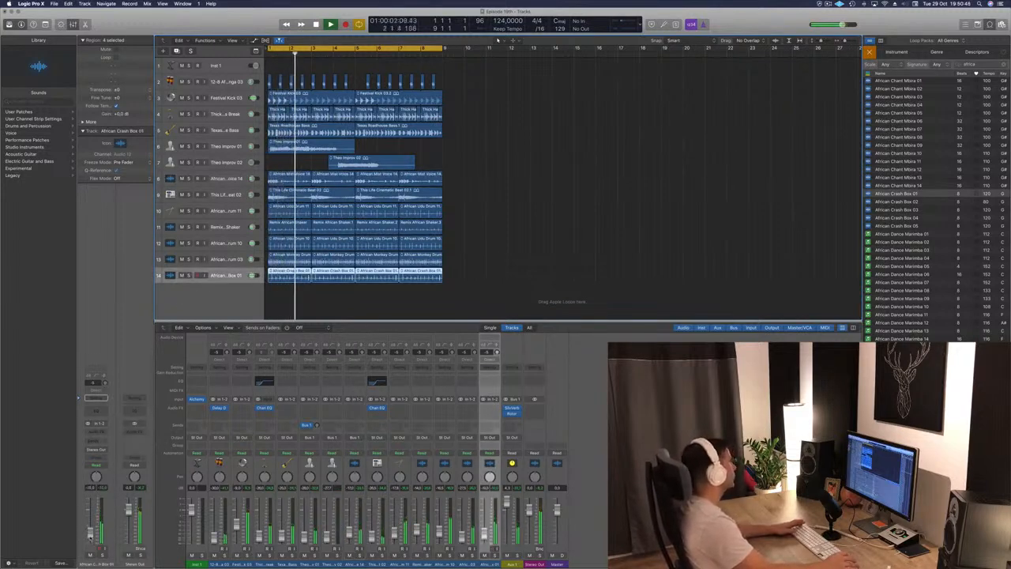
left_click(828, 4)
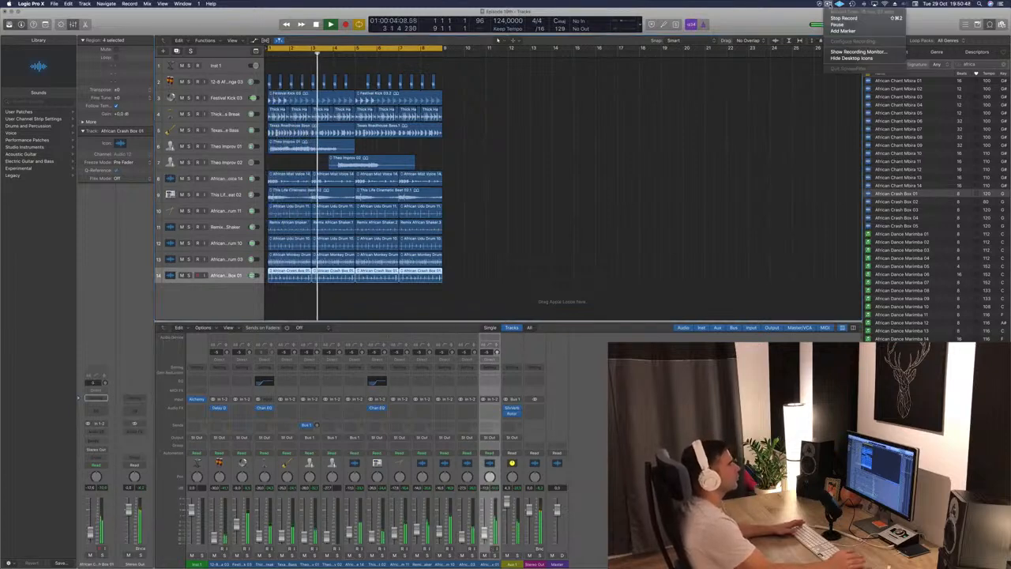
left_click(641, 79)
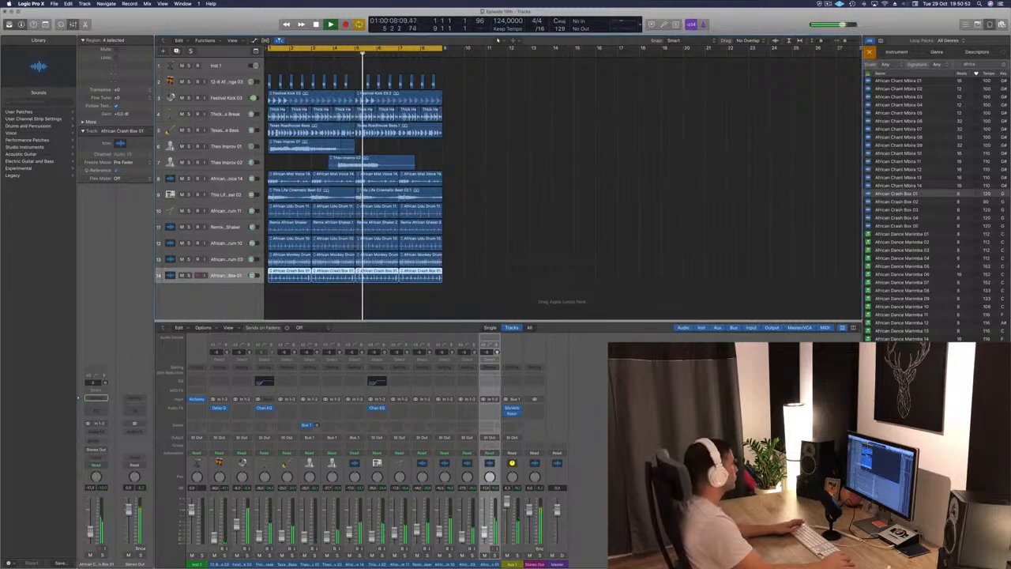
left_click(555, 224)
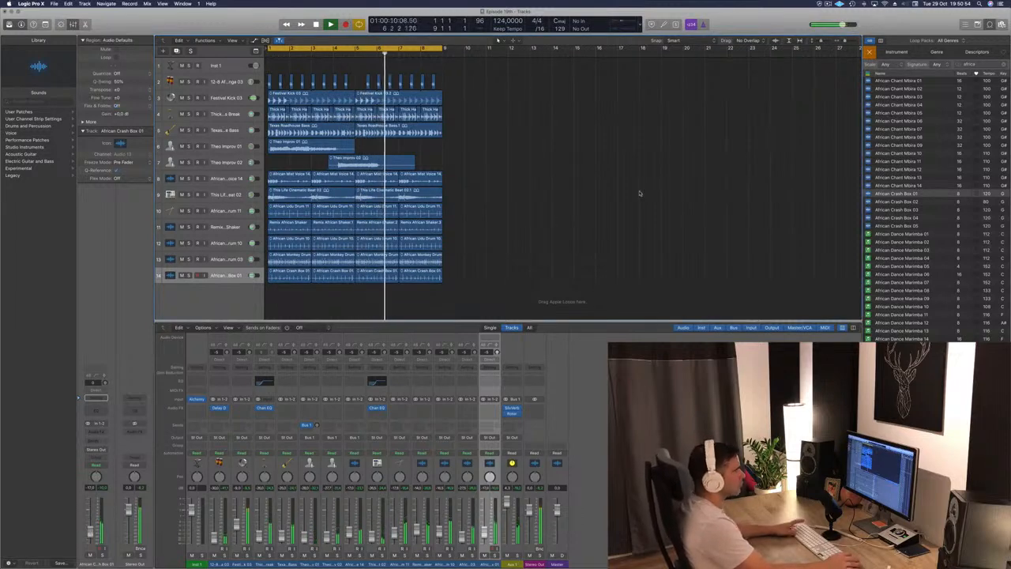
- Search the Apple Loops library for "organ"
left_click(985, 62)
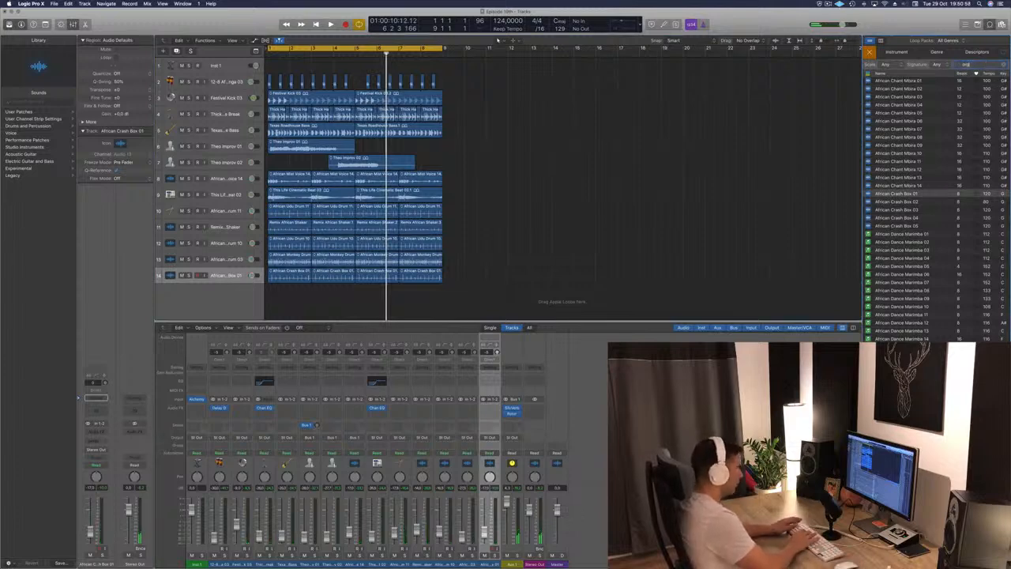
type("organ")
key("Return")
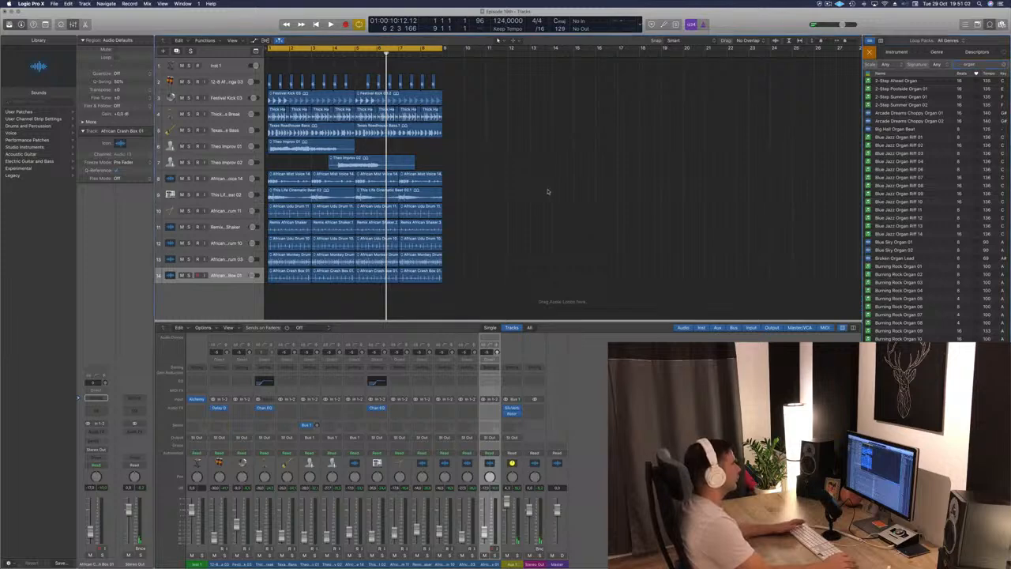
- Play the beat and audition 2-Step Poolside Organ 01, Arcade Dreams Choppy Organ 01, Big Hall Organ Beat and Blue Jazz Organ Riff 01 and 02
key("space")
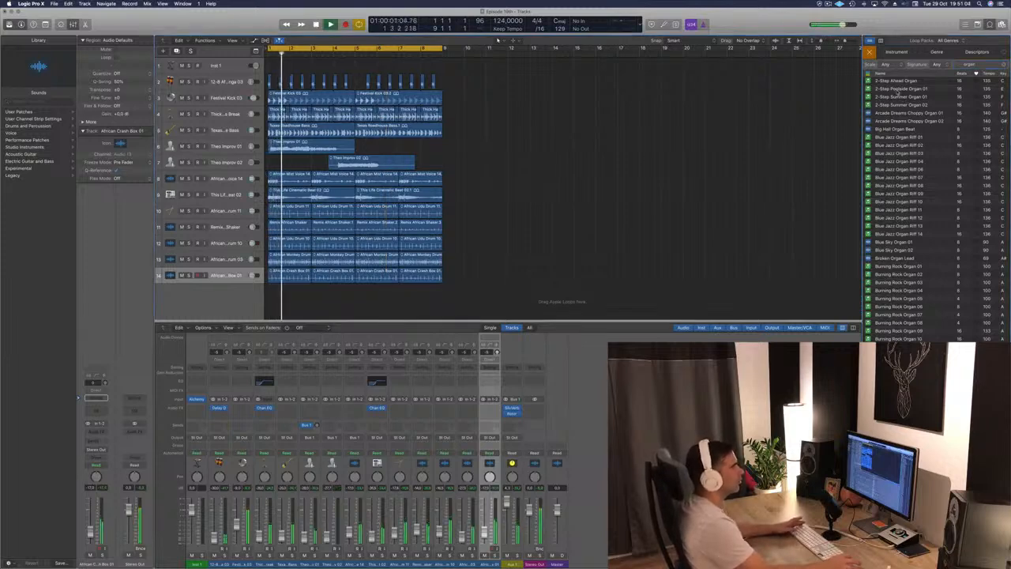
left_click(901, 88)
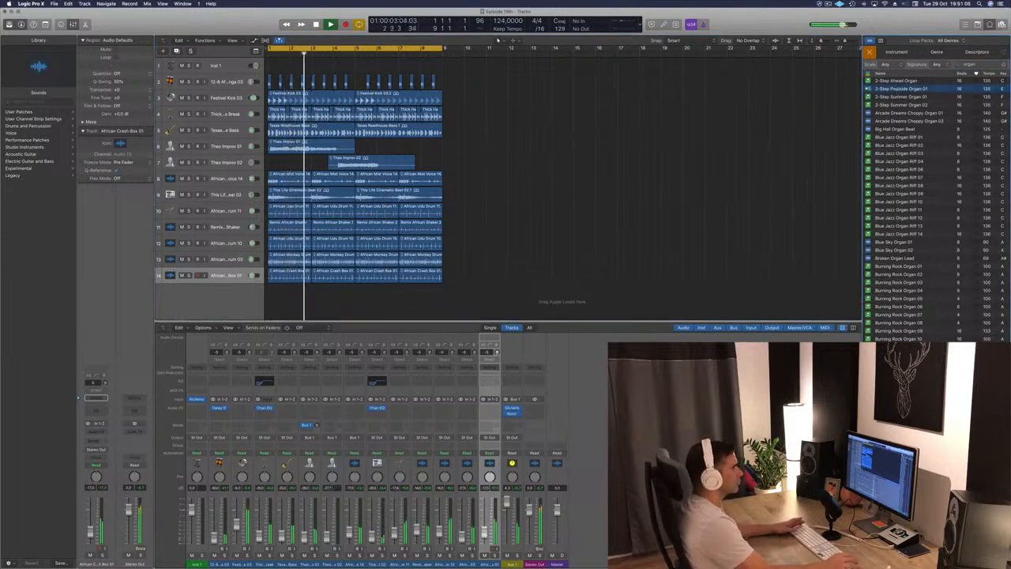
left_click(893, 113)
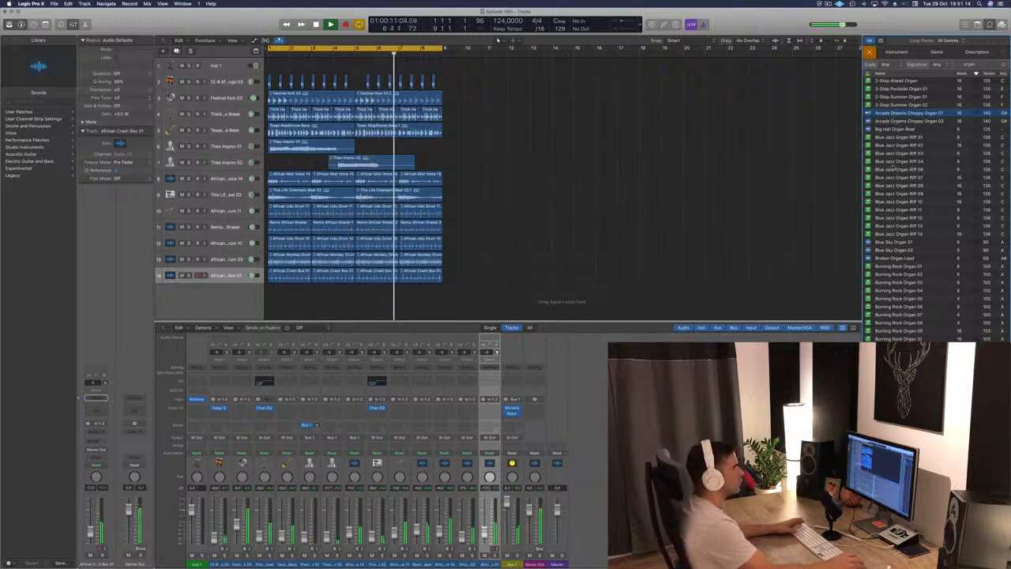
left_click(891, 130)
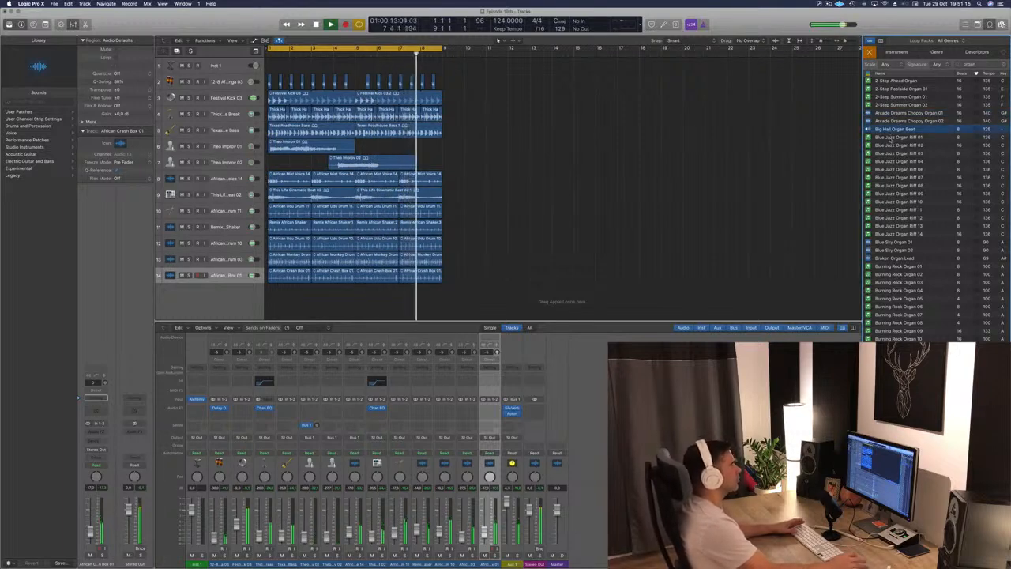
left_click(889, 137)
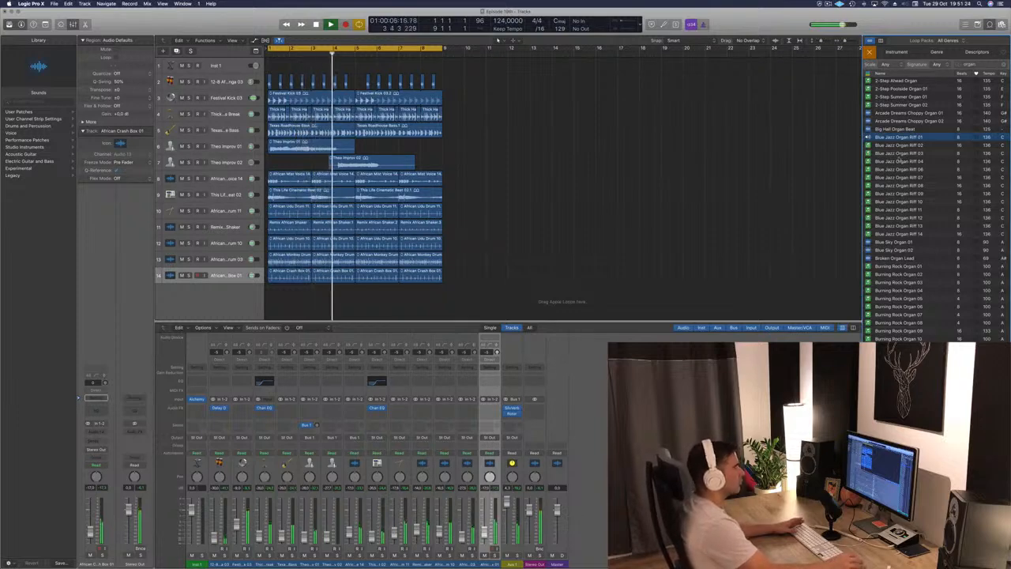
left_click(899, 146)
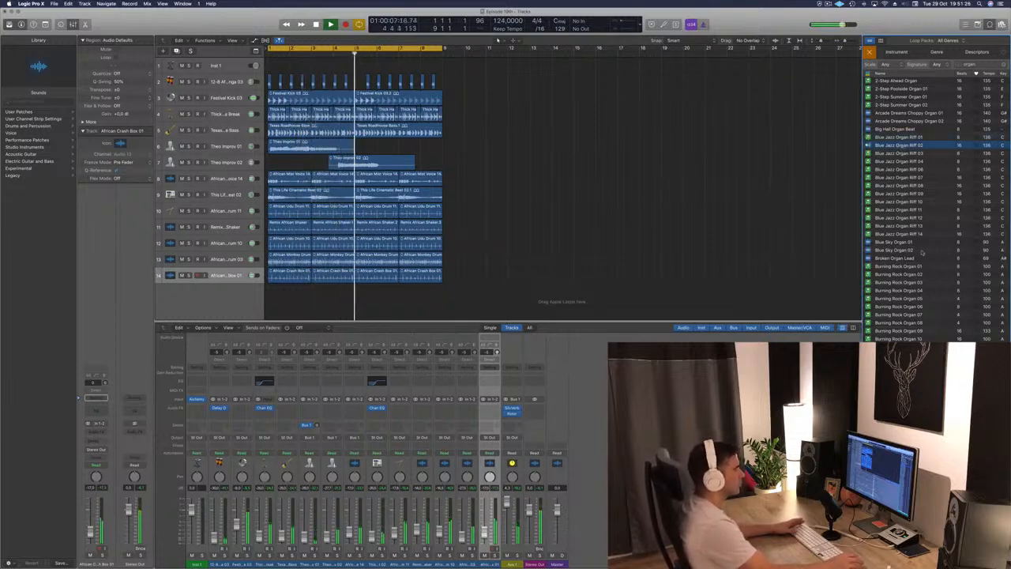
- Audition the Burning Rock Organ 01, 03 and 04 loops with the beat and stop the preview
left_click(899, 267)
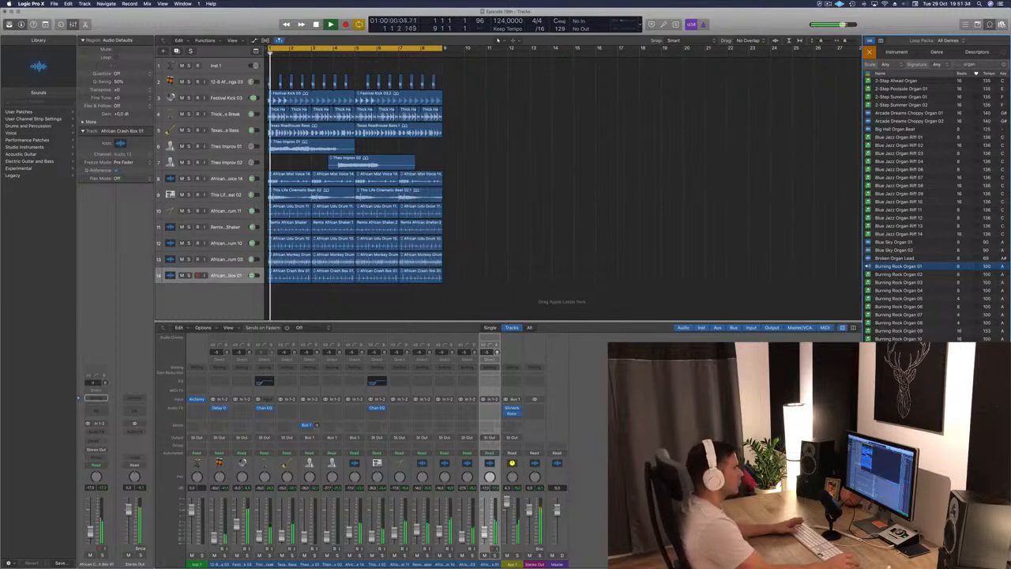
left_click(909, 282)
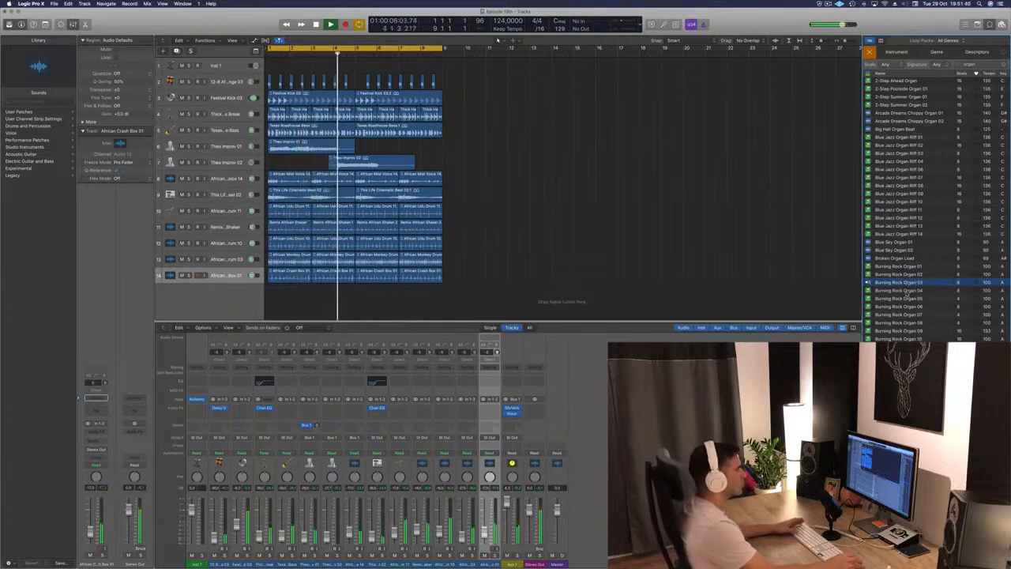
left_click(909, 290)
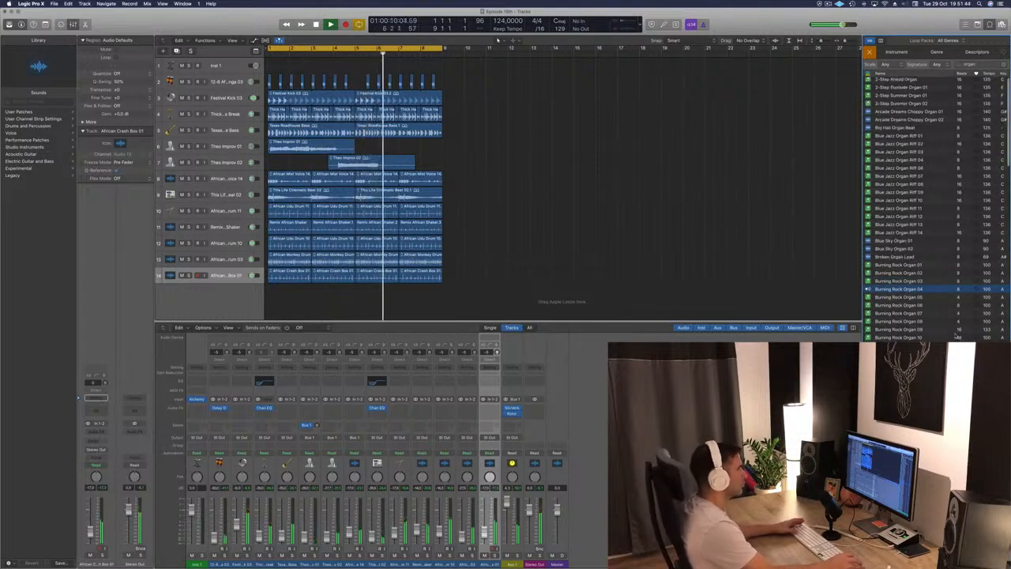
scroll(956, 299, "down", 1)
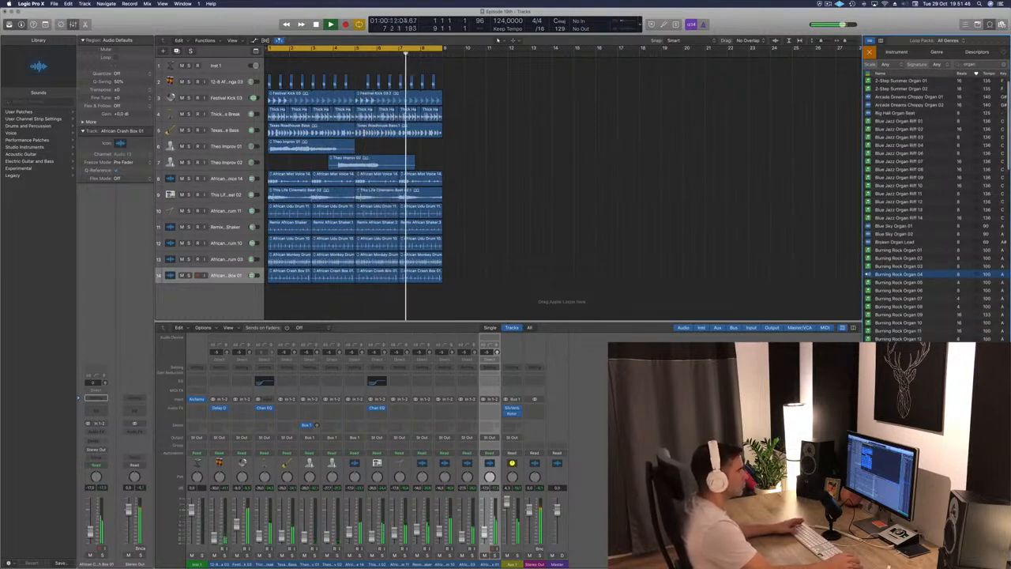
left_click(946, 275)
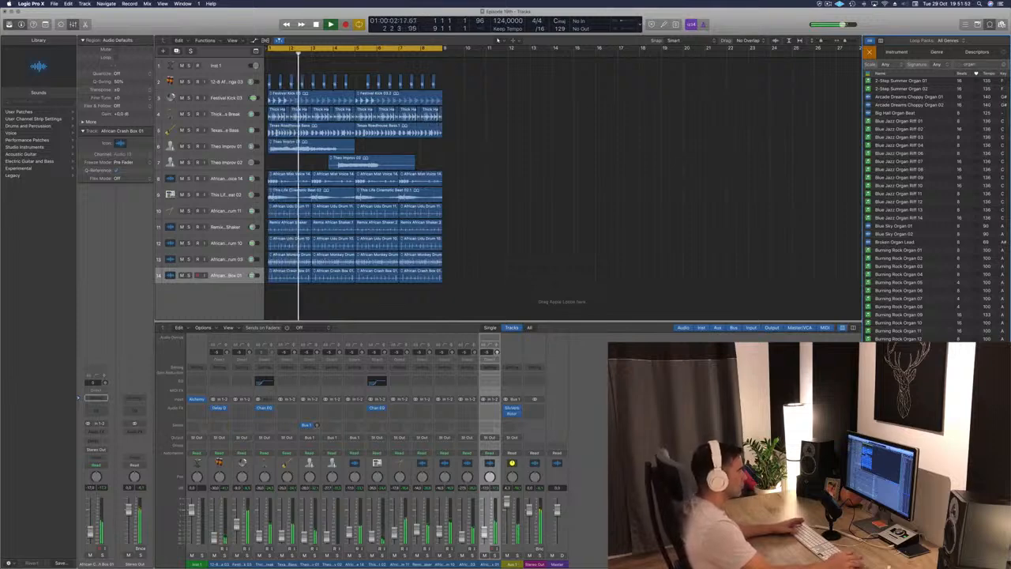
- Audition organ loops further down the results, including DnB Eerie Organ, Euro Reach High Organ and Garage Chunk Organ 01 and 02
scroll(932, 206, "down", 10)
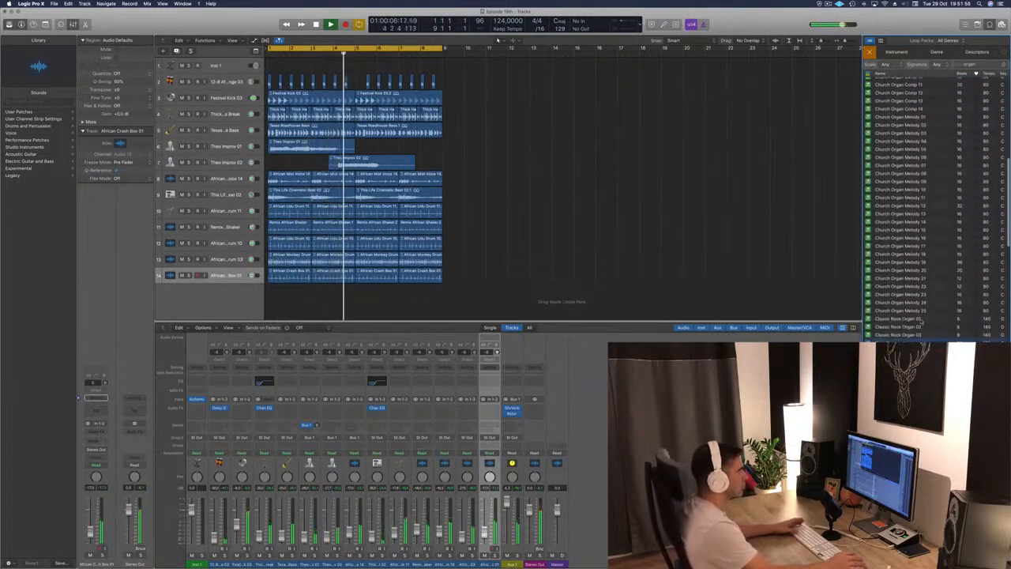
scroll(934, 292, "down", 3)
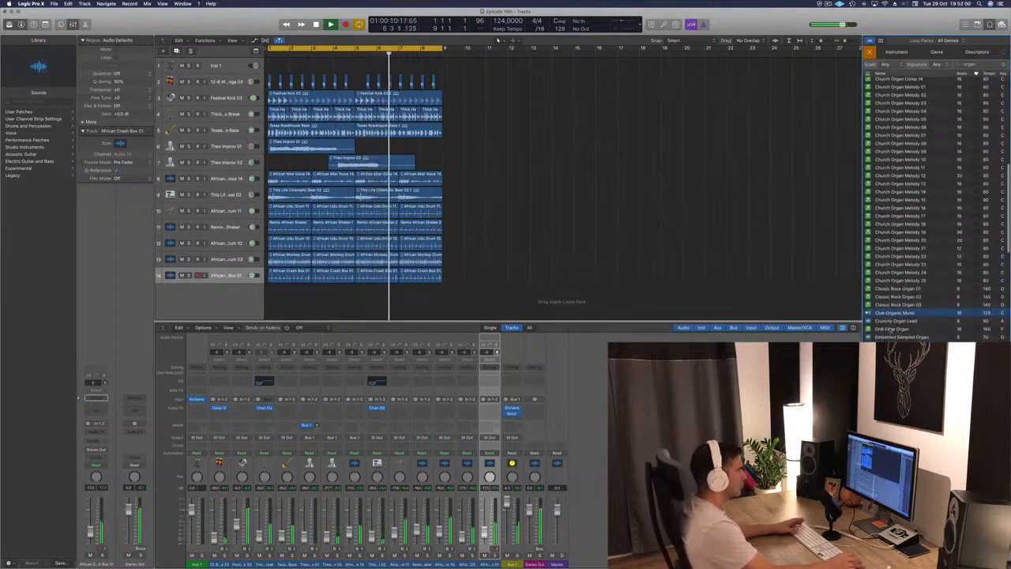
left_click(893, 329)
scroll(923, 291, "down", 5)
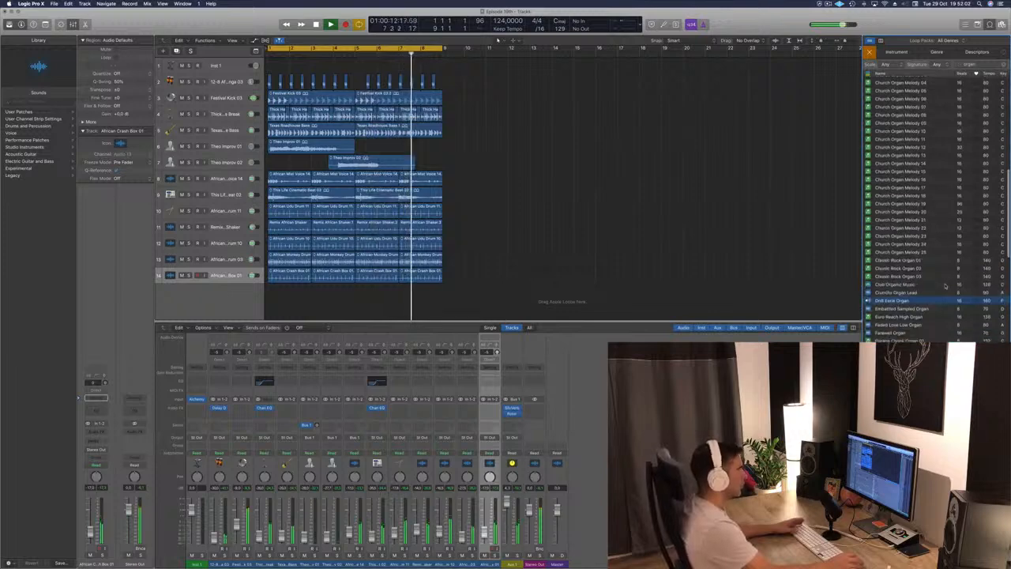
left_click(920, 294)
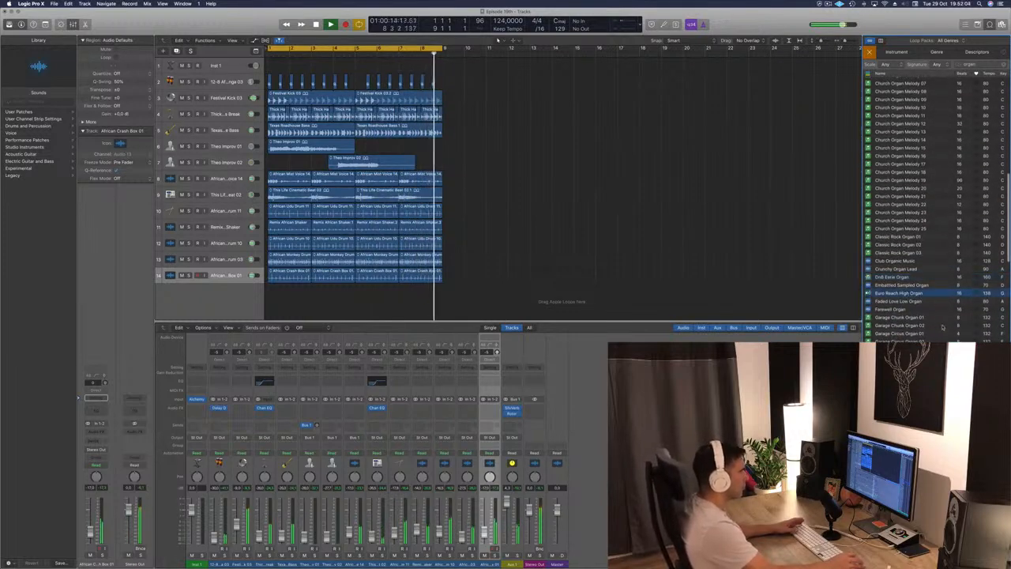
scroll(944, 323, "down", 1)
left_click(913, 309)
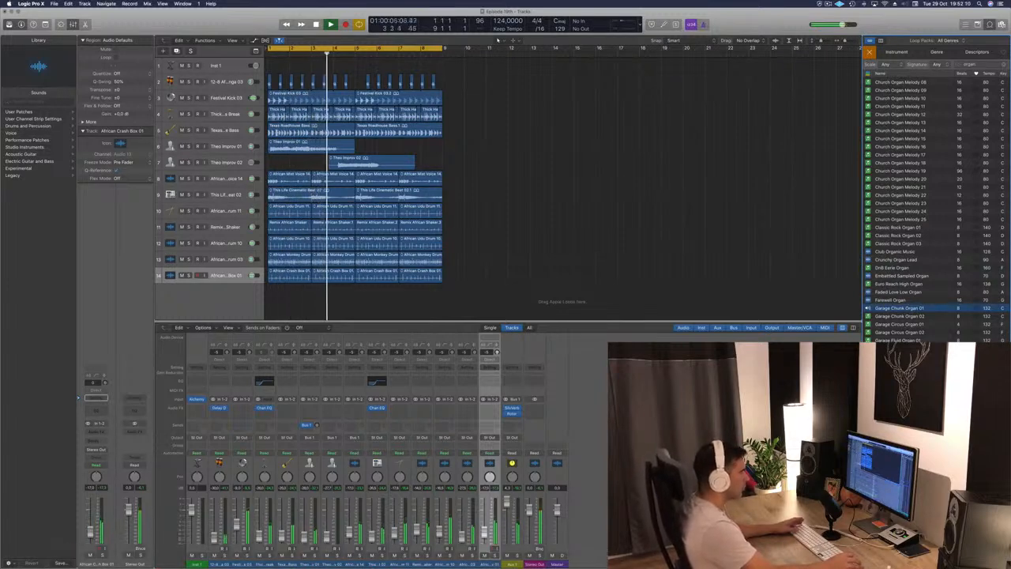
left_click(900, 317)
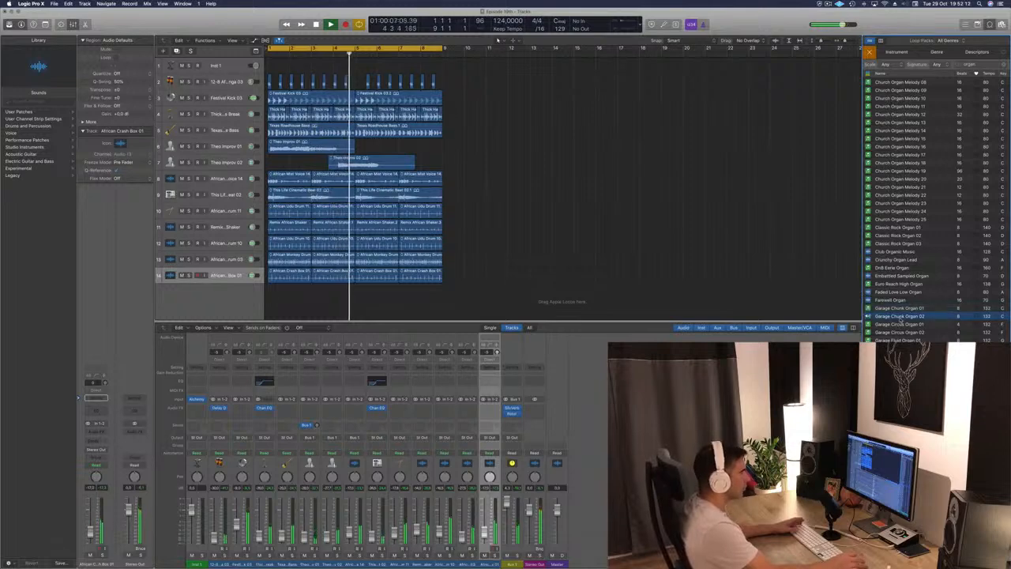
- Audition Garage Fluid Organ 01 and place it at bar 1 on a new track below African Crash Box 01
left_click(900, 339)
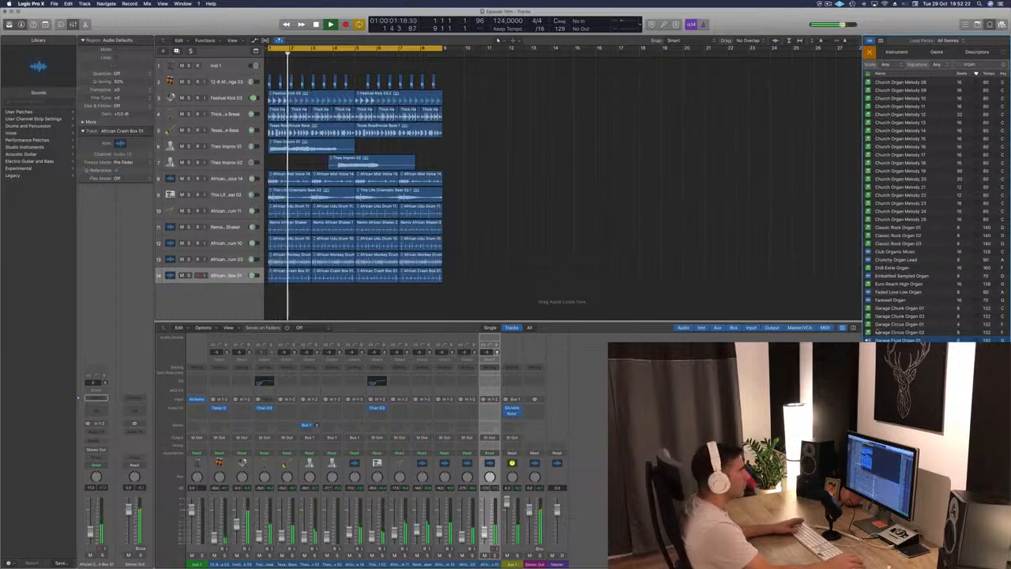
left_click_drag(901, 340, 272, 305)
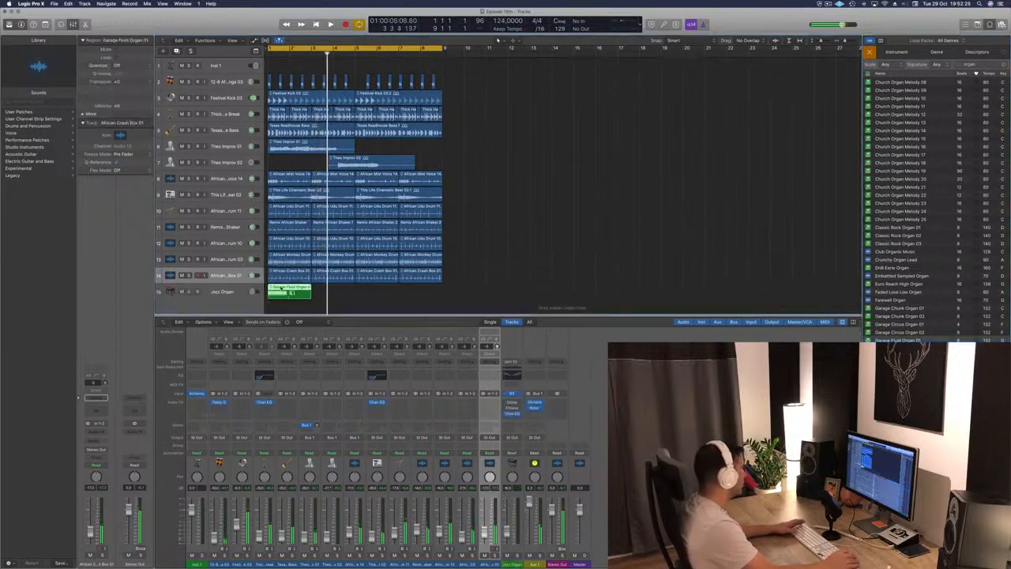
- Try transposing all notes of the Garage Fluid Organ 01 region down one octave and play them with the beat
double_click(282, 288)
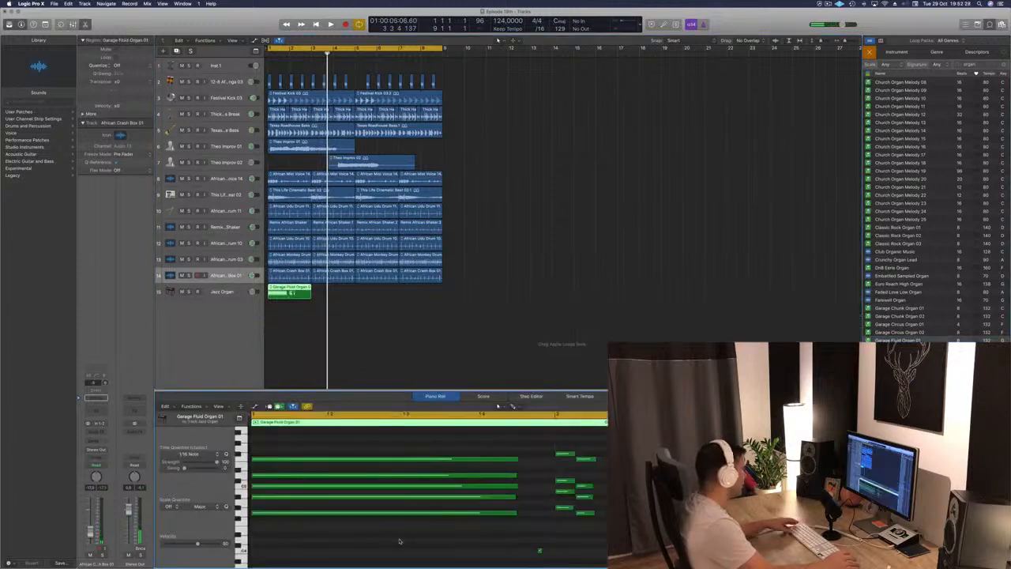
key("super+a")
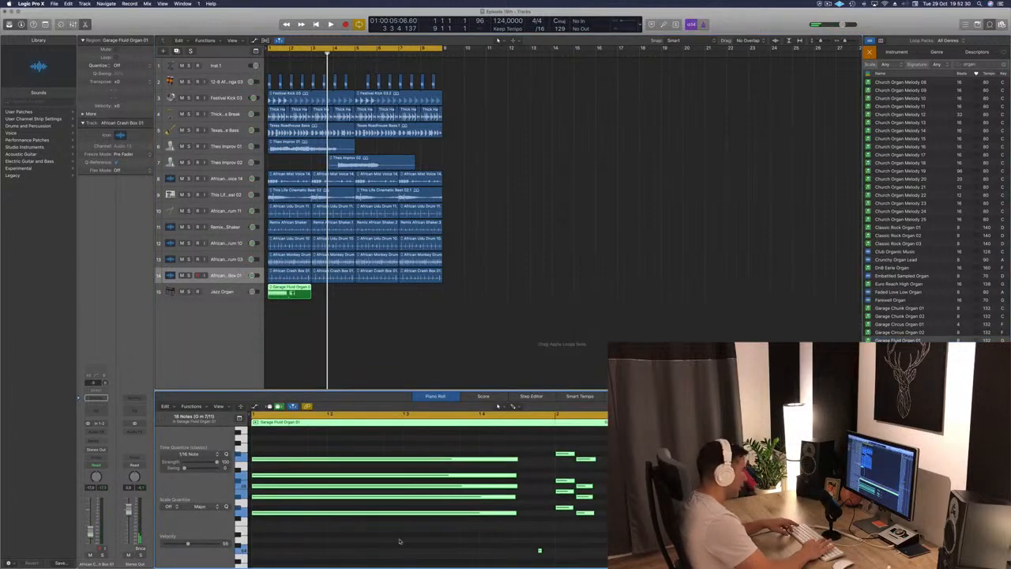
key("alt+shift+Down")
key("space")
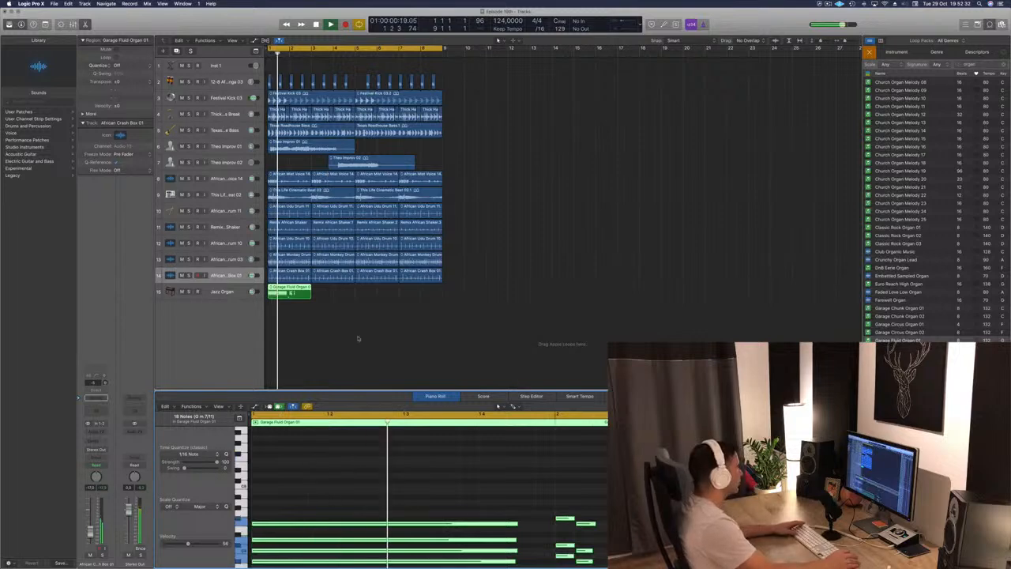
left_click(358, 337)
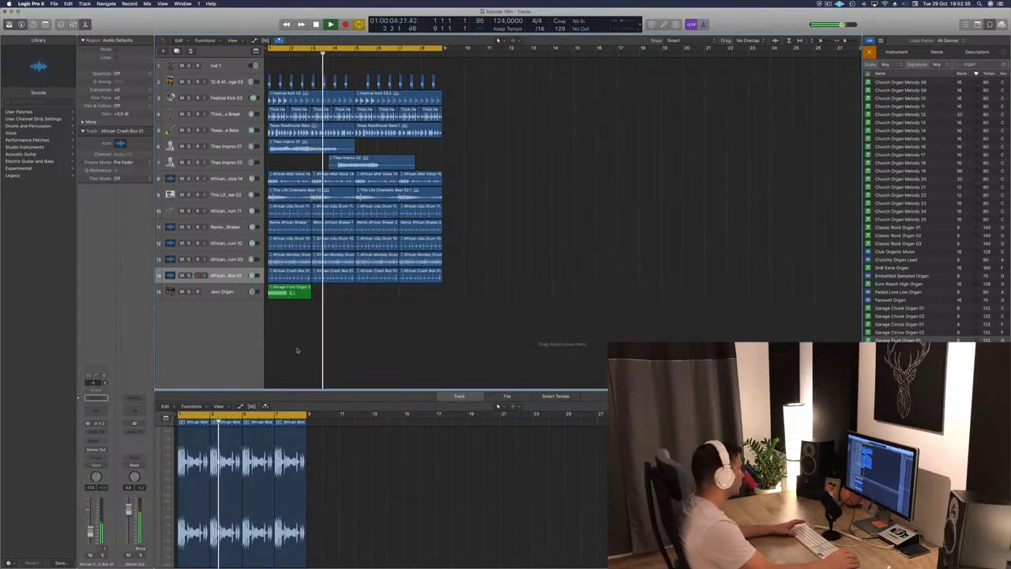
- Delete the Garage Fluid Organ 01 region from the Jazz Organ track and stop playback
key("Return")
left_click(291, 295)
key("Delete")
key("space")
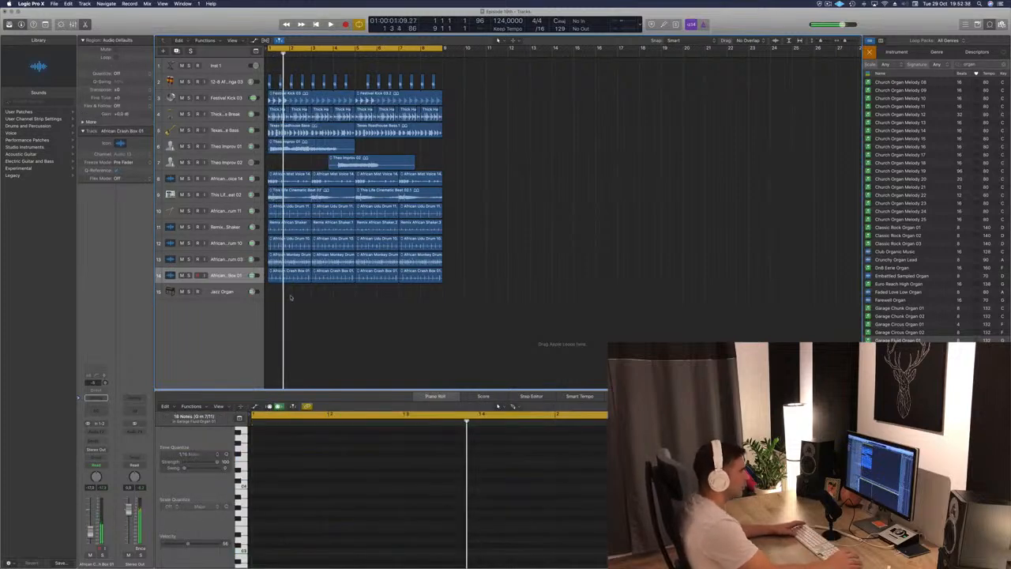
- Play the beat and audition further organ loops, including Garage Mover Organ 01 and House Dirty Organ 01
key("space")
left_click(899, 396)
scroll(900, 397, "down", 3)
scroll(900, 397, "down", 1)
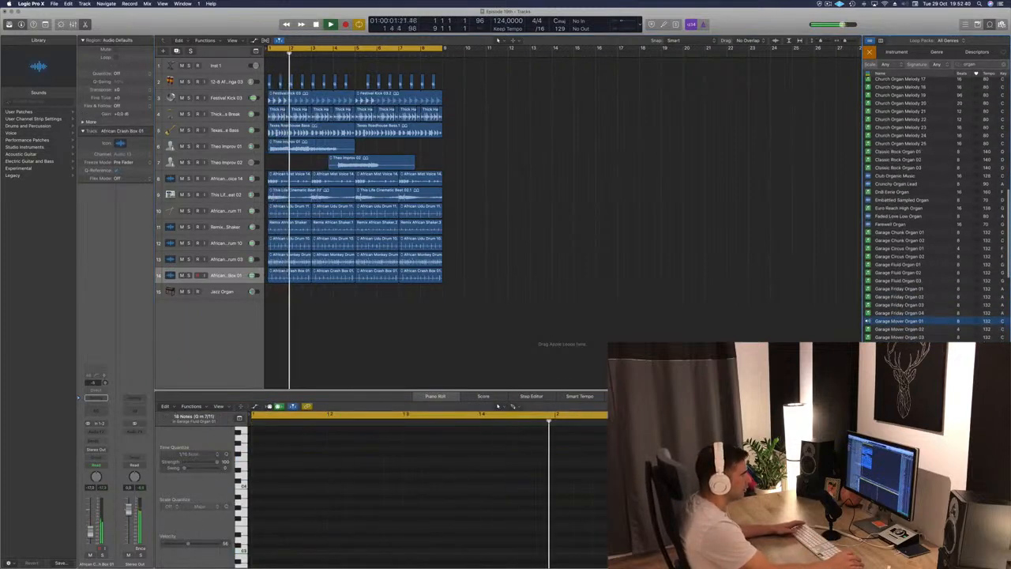
left_click(900, 396)
key("Return")
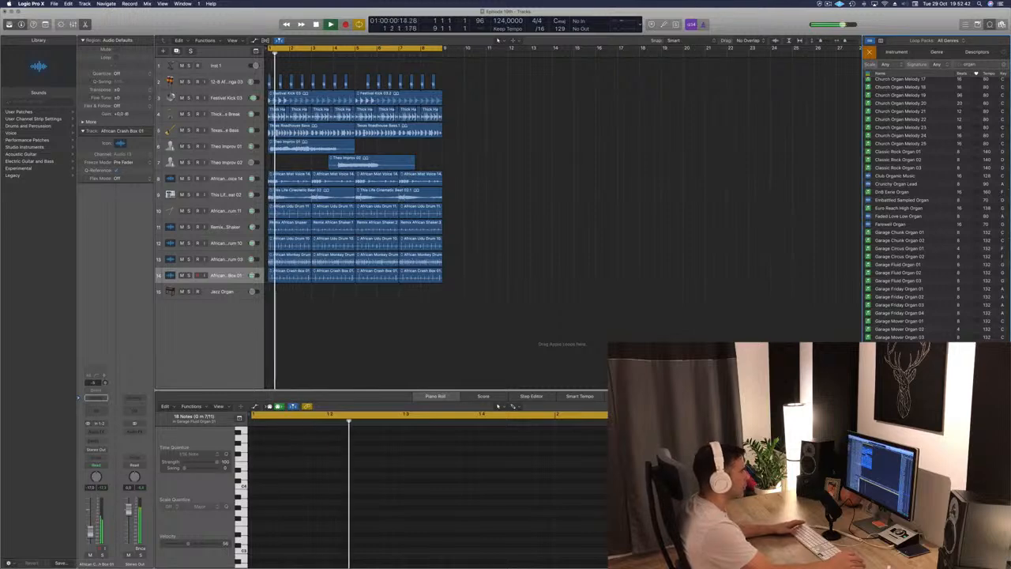
scroll(899, 387, "down", 3)
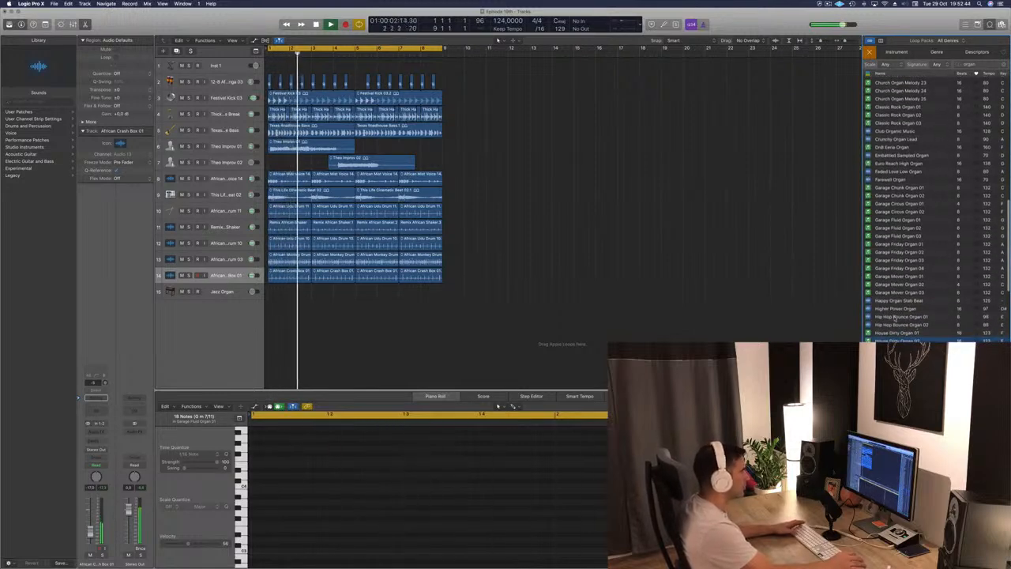
left_click(897, 333)
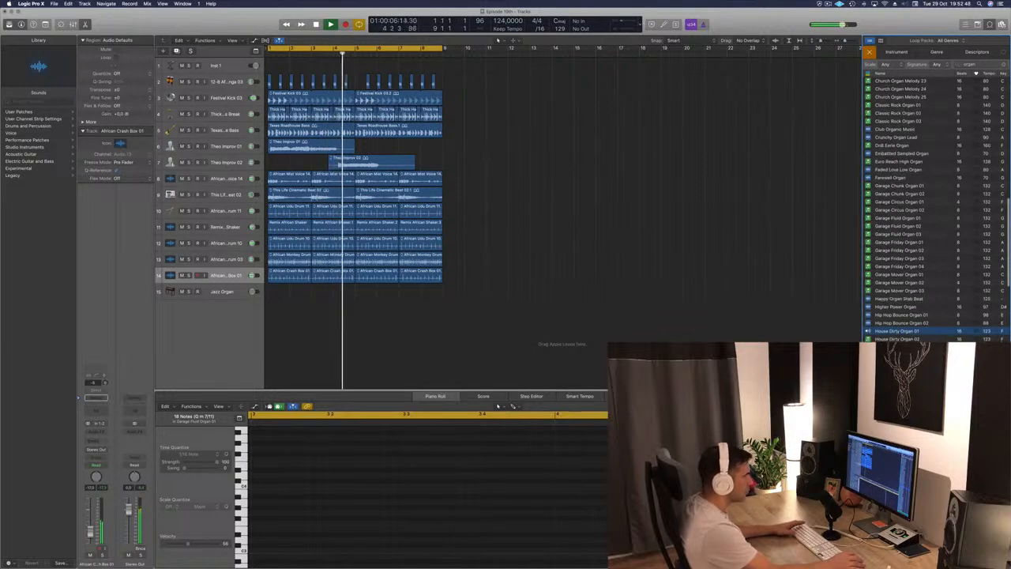
key("Return")
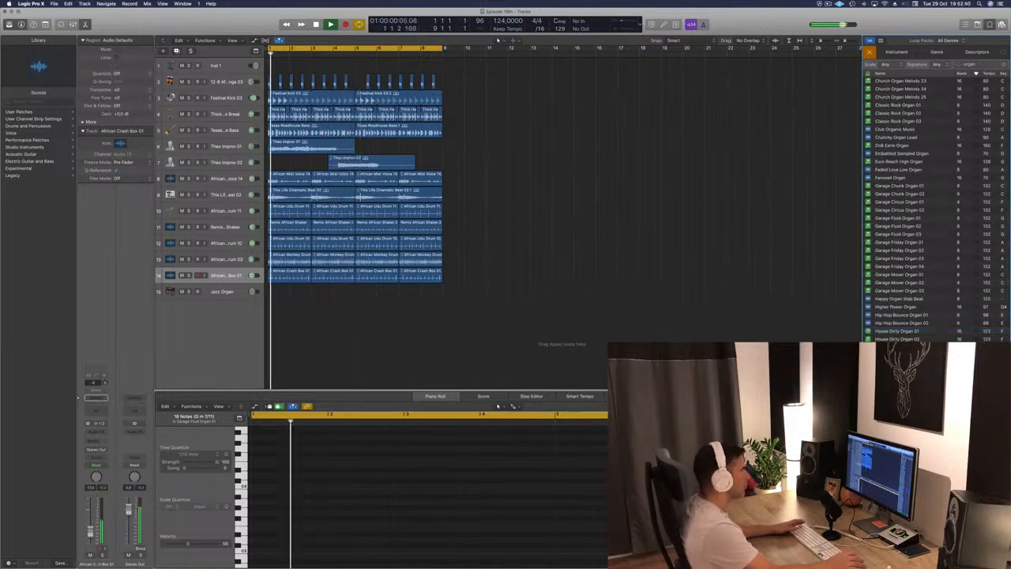
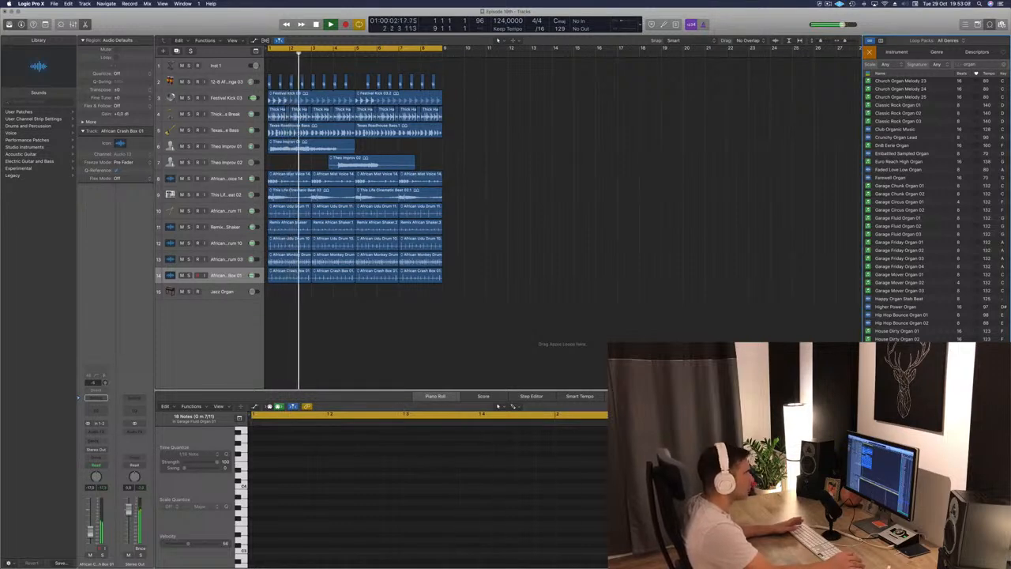
- Place House Searing Organ 05 at bar 1 on track 15 and lower that track's volume during playback
left_click_drag(901, 442, 268, 300)
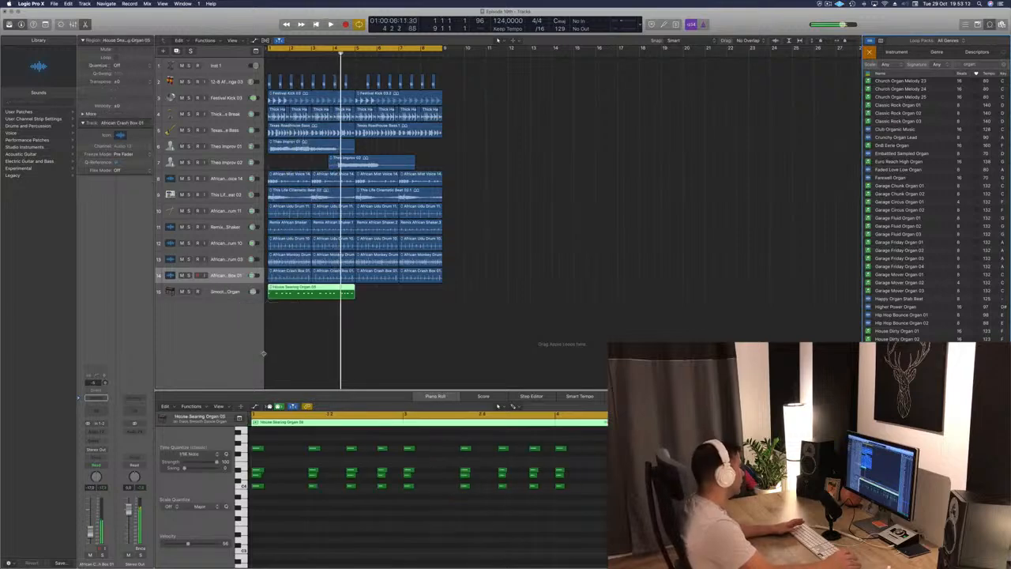
left_click(222, 291)
key("space")
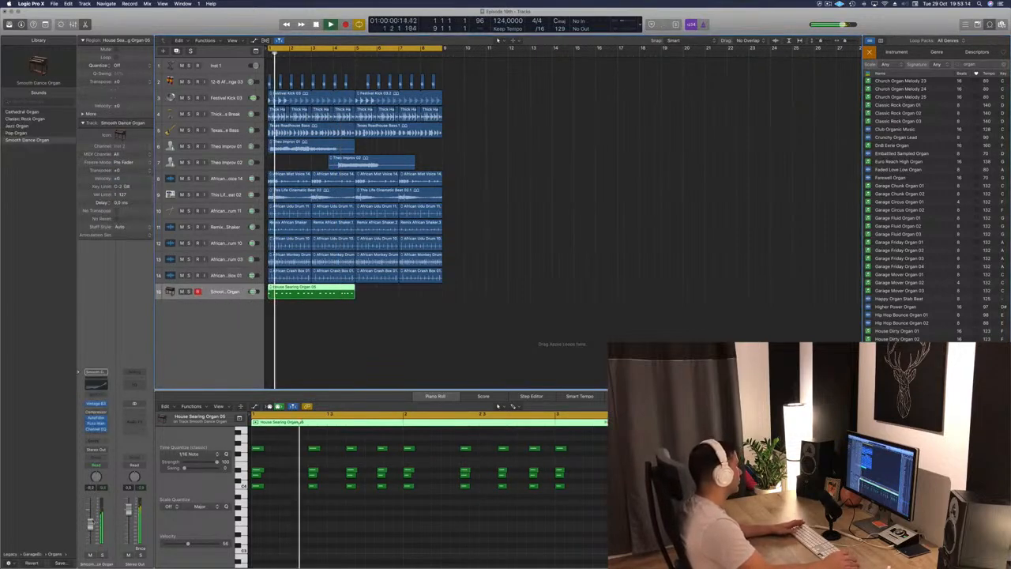
left_click_drag(91, 530, 92, 532)
left_click(364, 521)
- Transpose all notes of the House Searing Organ 05 region down one octave and play them with the beat
key("space")
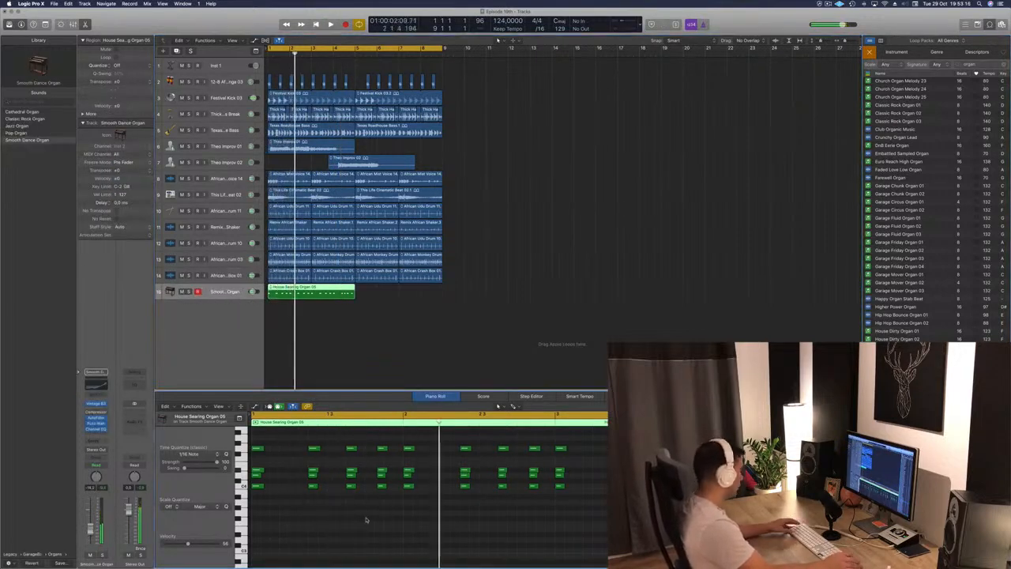
key("super+a")
key("shift+alt+Down")
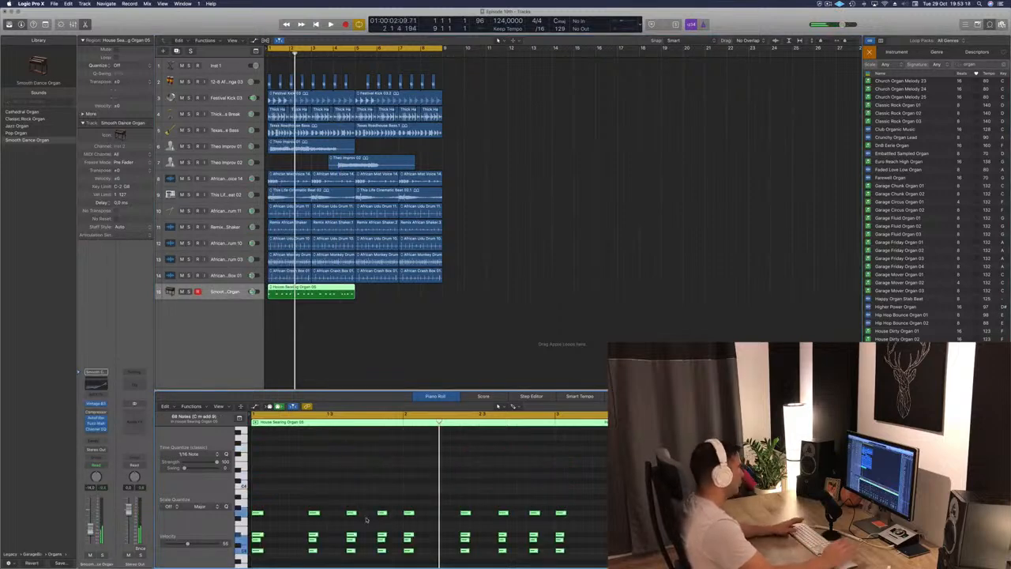
key("space")
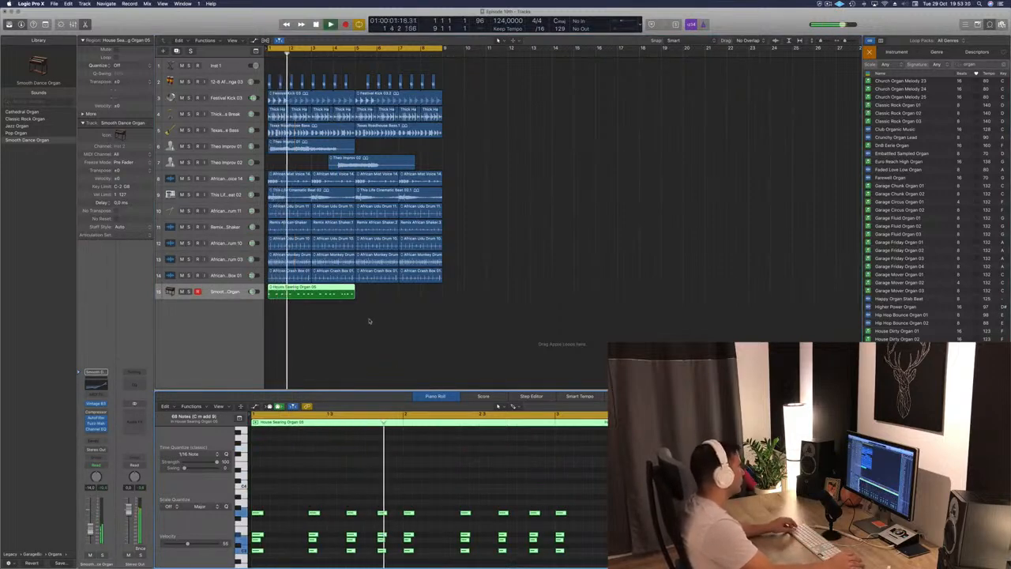
- Try the organ notes another octave lower, adjust the organ track's volume, and transpose the notes back up one octave
scroll(382, 481, "down", 3)
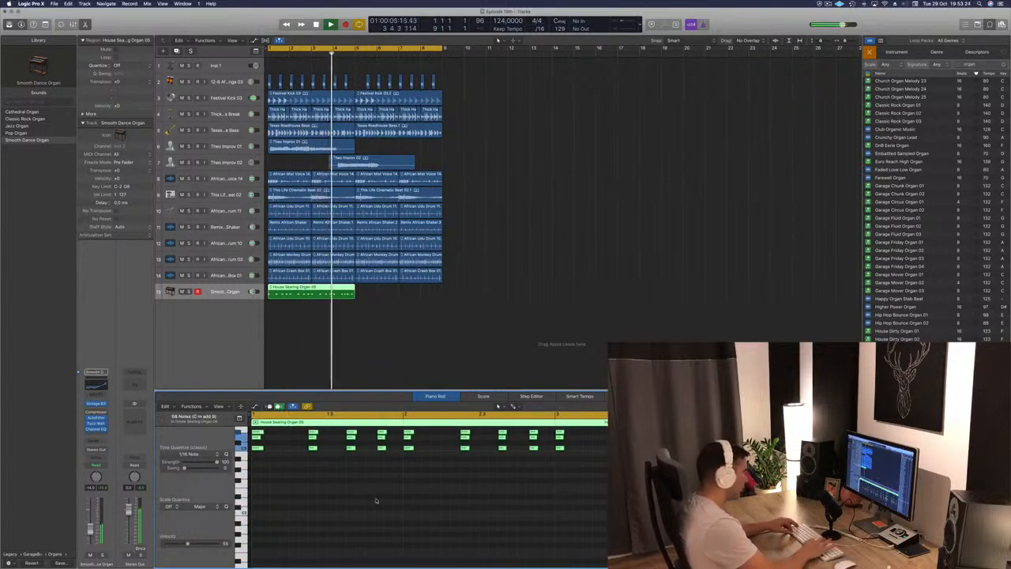
key("alt+shift+Down")
key("Return")
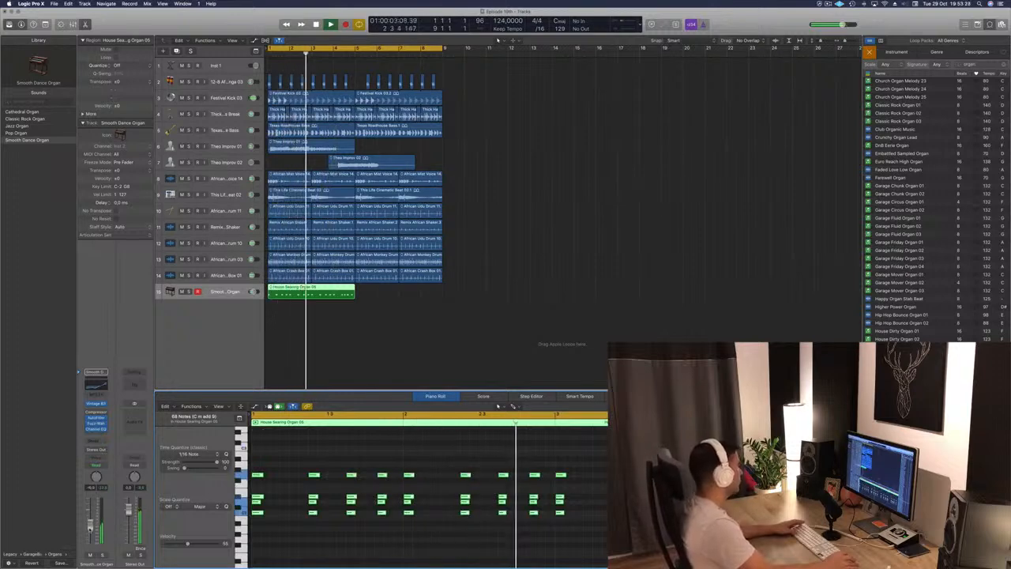
left_click_drag(89, 528, 89, 529)
key("alt+shift+Up")
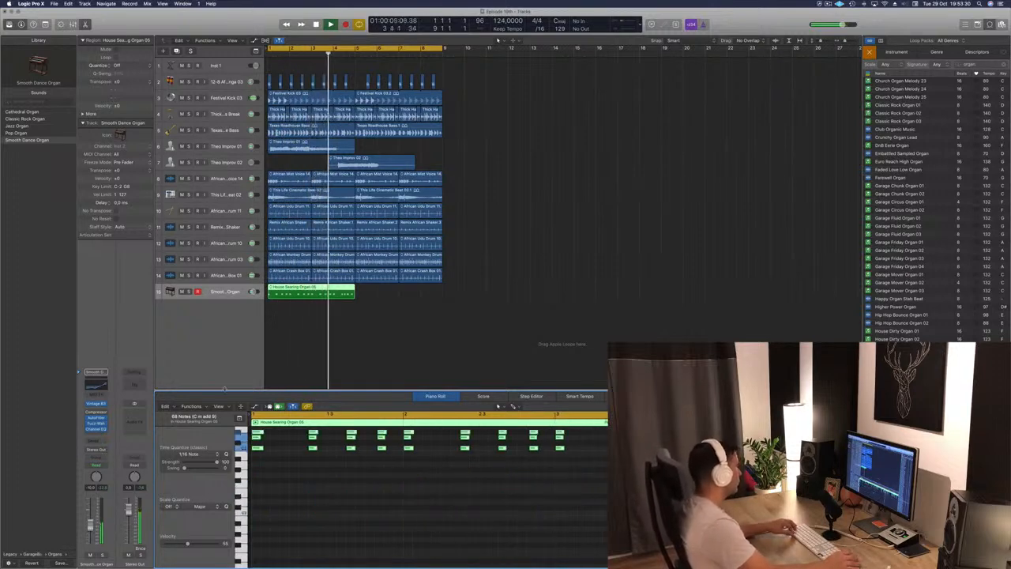
key("Return")
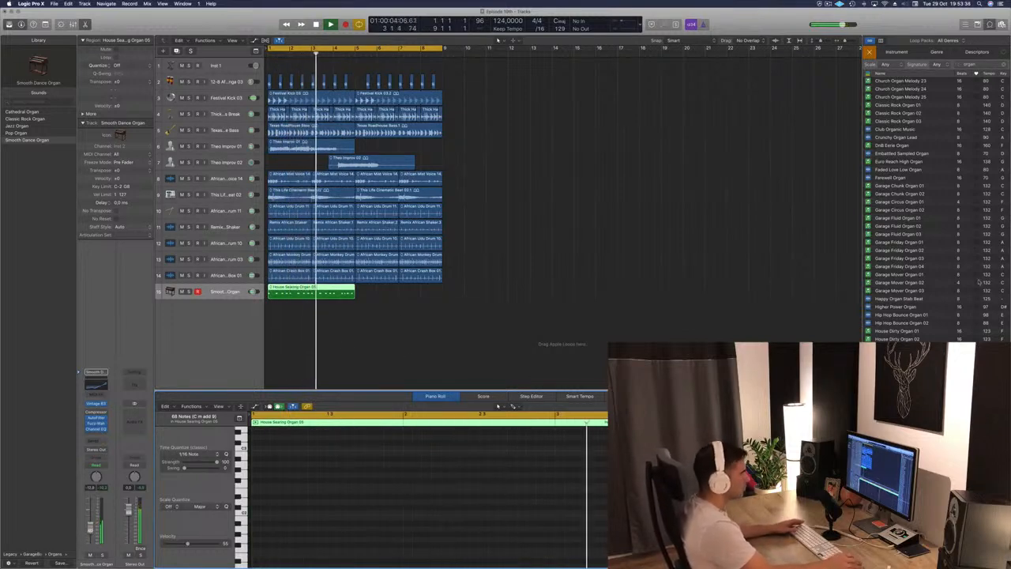
- Browse the organ loops listed after House Searing Organ 05 while the beat plays
scroll(930, 328, "down", 3)
scroll(933, 324, "down", 5)
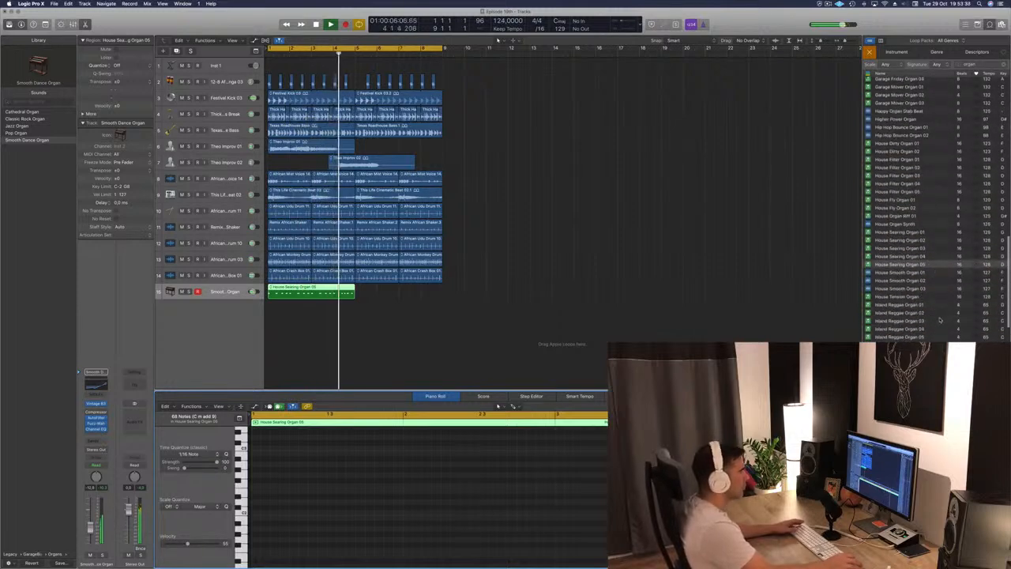
- Mute the Smooth Dance Organ track and audition the Island Reggae Organ 01, 02 and 03 loops against the playing arrangement
scroll(932, 312, "down", 1)
left_click(901, 294)
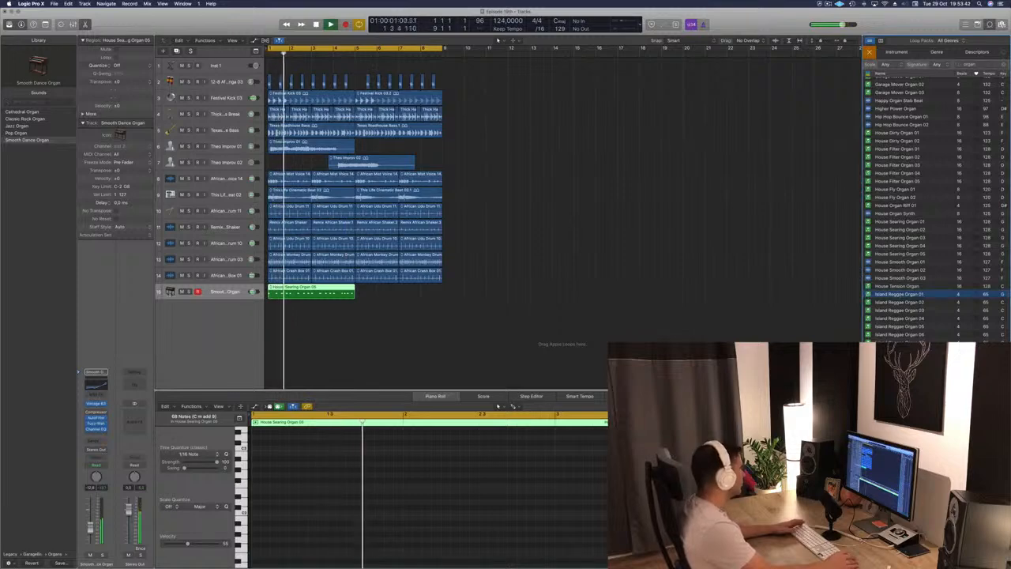
left_click(182, 292)
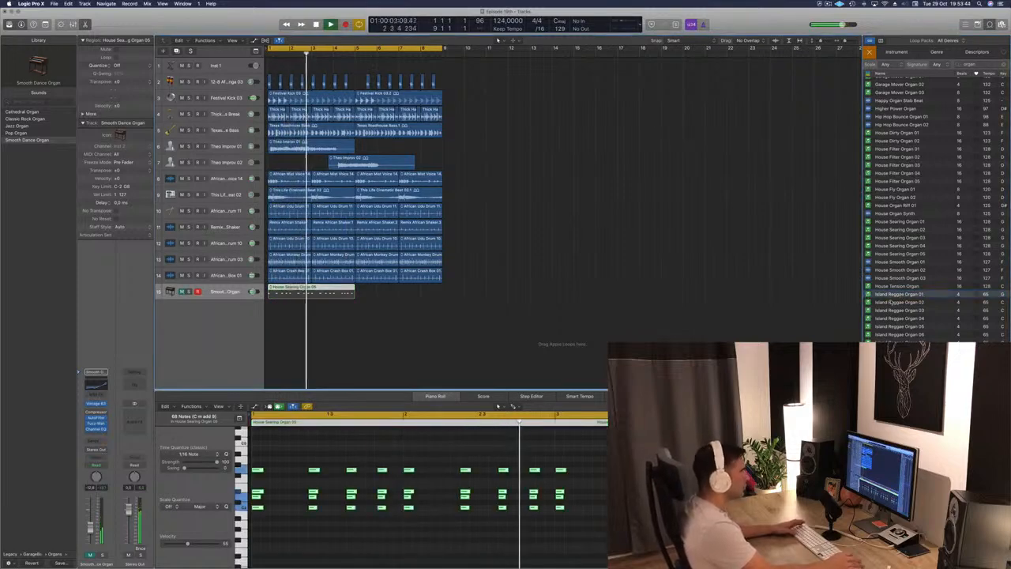
left_click(897, 303)
key("space")
key("space")
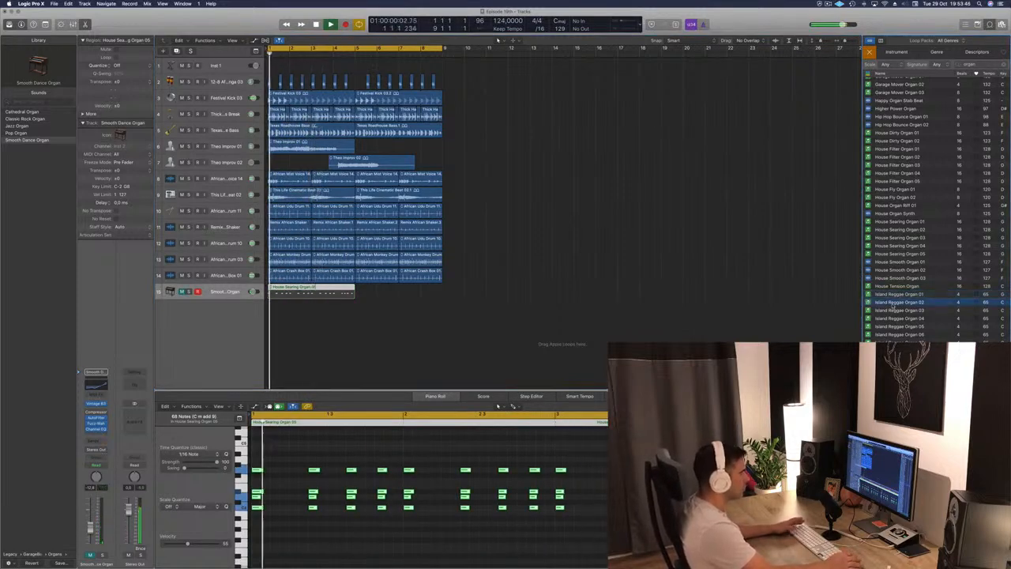
left_click(897, 311)
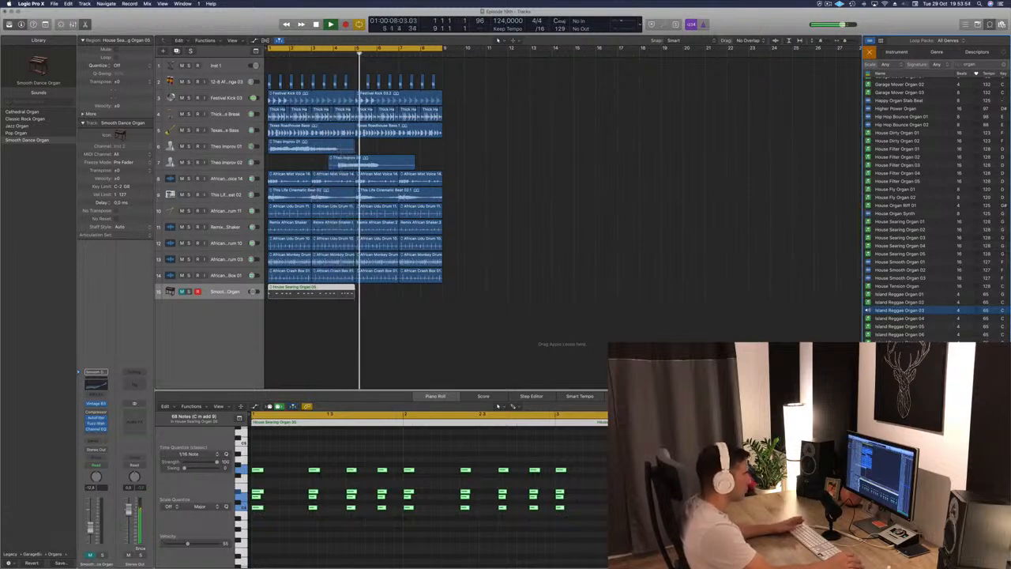
- Audition Kingdom Church Organ 01 and browse the organ loops down to the Organically House Beat entries
scroll(942, 332, "down", 10)
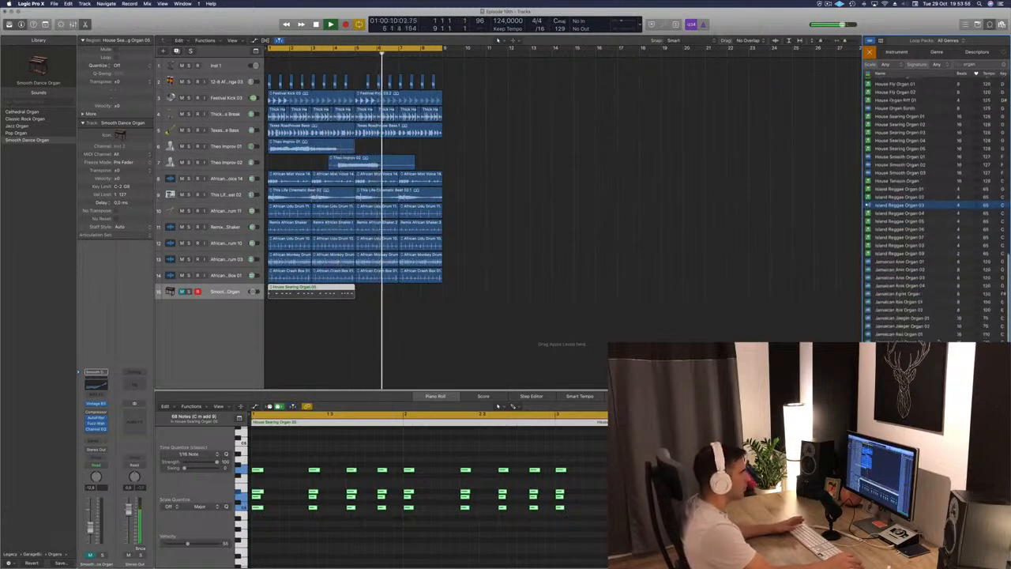
left_click(897, 332)
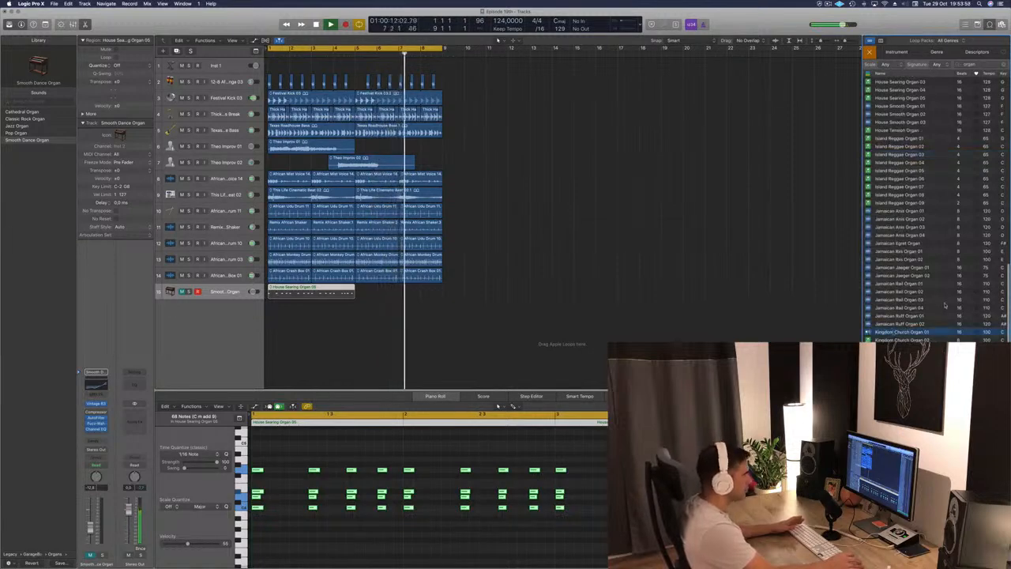
scroll(945, 305, "down", 5)
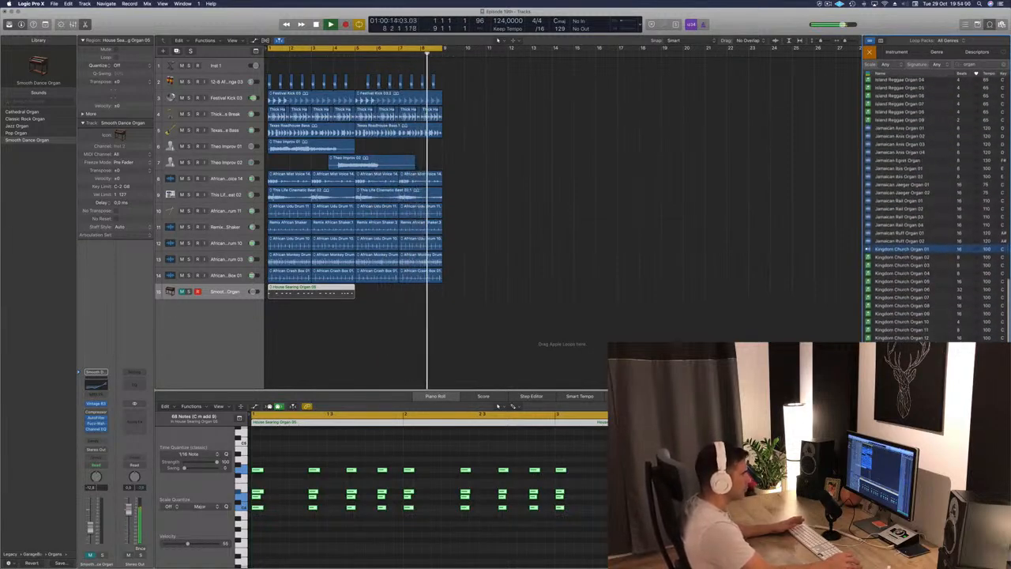
scroll(937, 209, "down", 3)
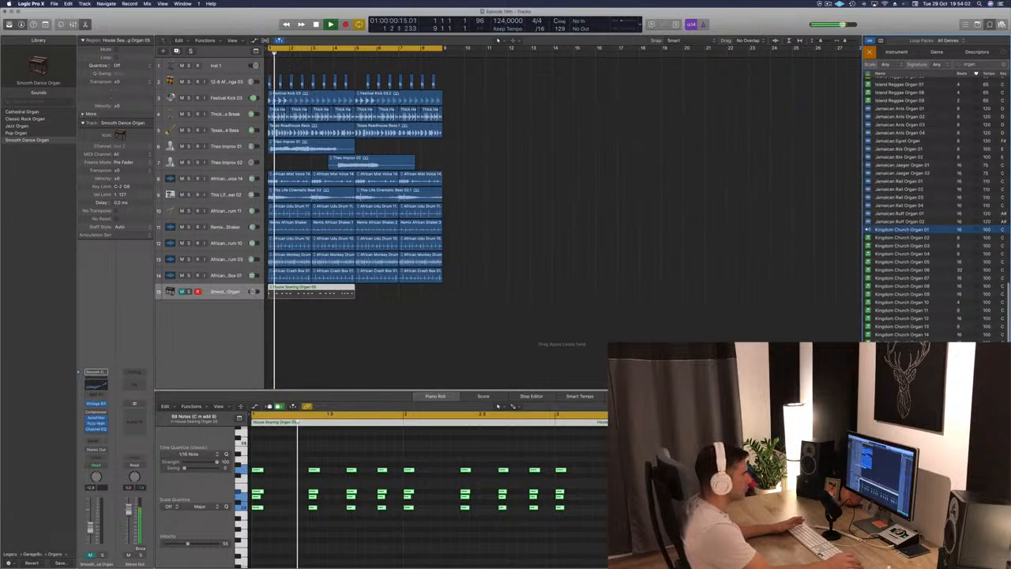
scroll(917, 328, "down", 20)
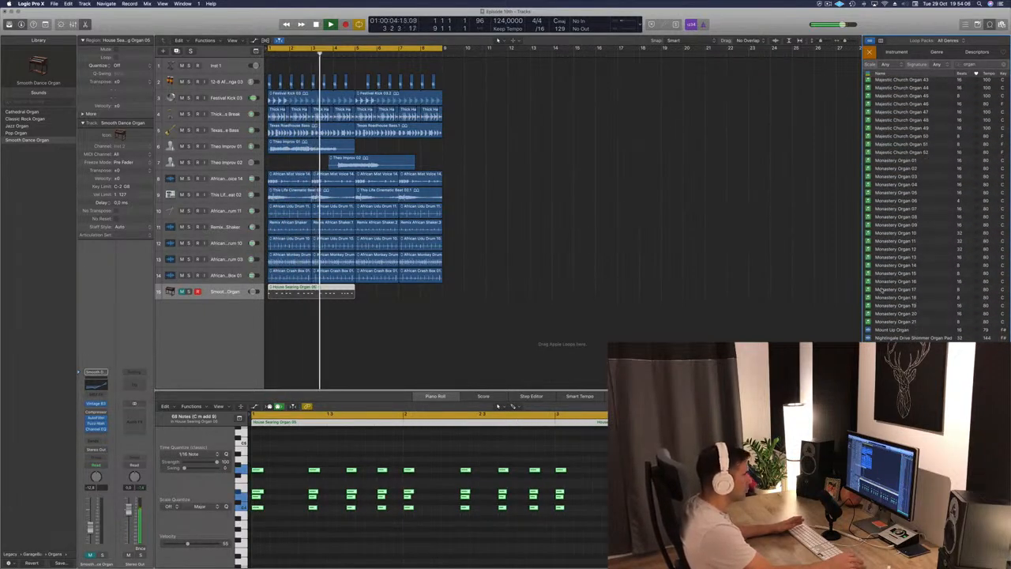
scroll(944, 308, "down", 1)
left_click(897, 322)
scroll(897, 322, "down", 5)
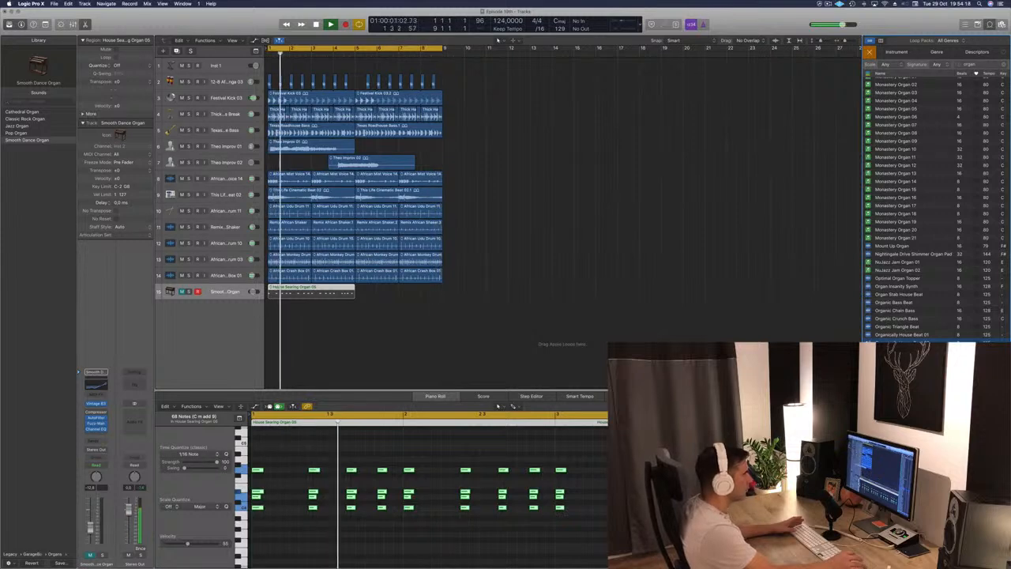
- Try the Organically House Beat 02 loop at bar 1 on a new track, listening to it soloed
left_click_drag(901, 342, 269, 349)
key("space")
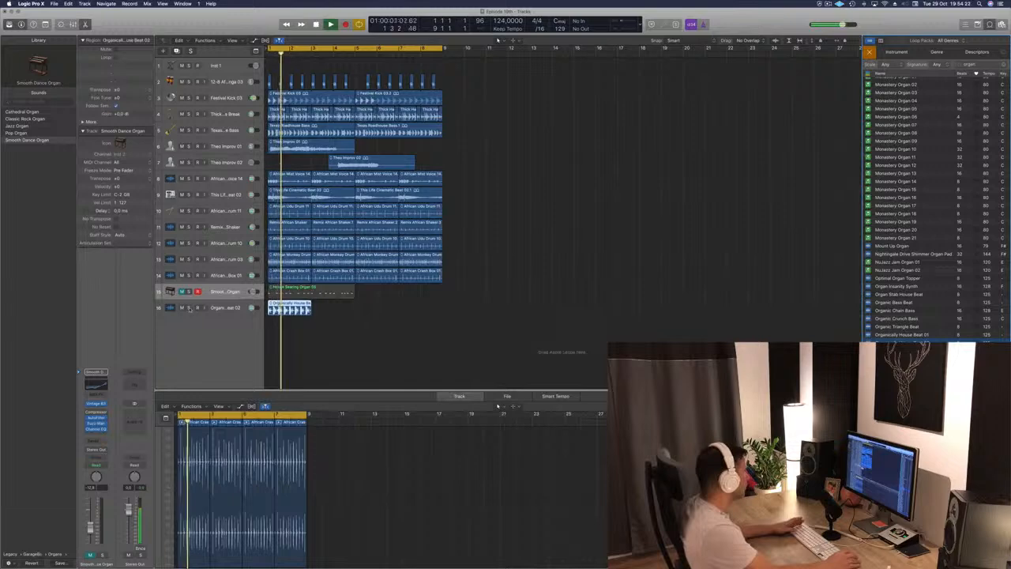
left_click(189, 307)
left_click(226, 308)
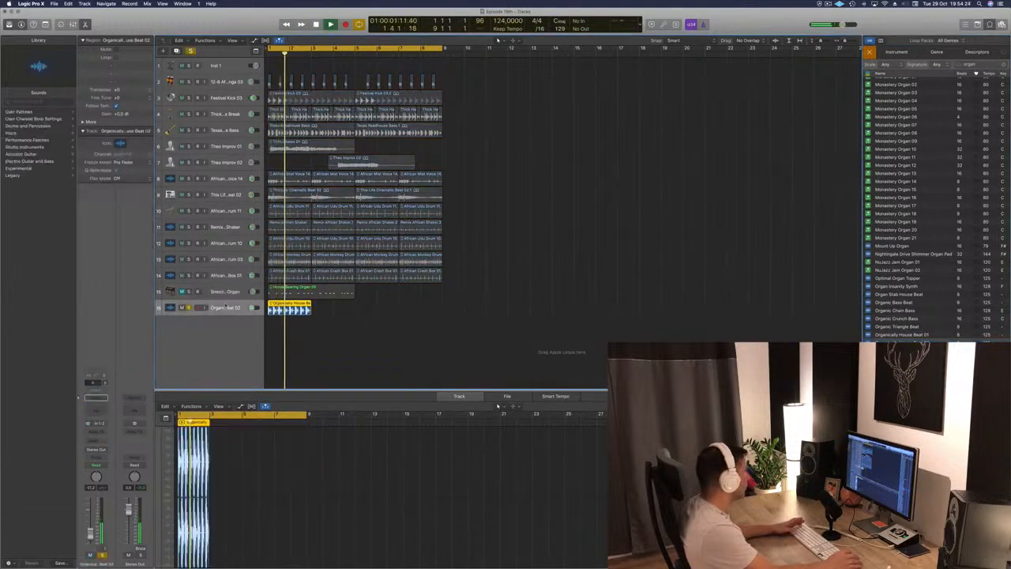
left_click(188, 307)
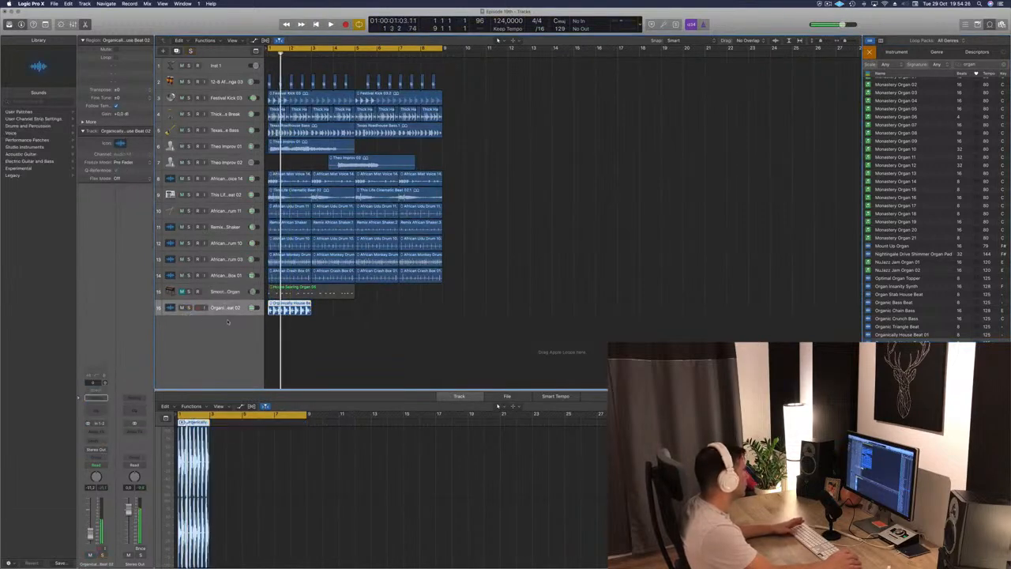
- Delete the Organically House Beat 02 region and resume playback
left_click(302, 313)
key("Delete")
key("space")
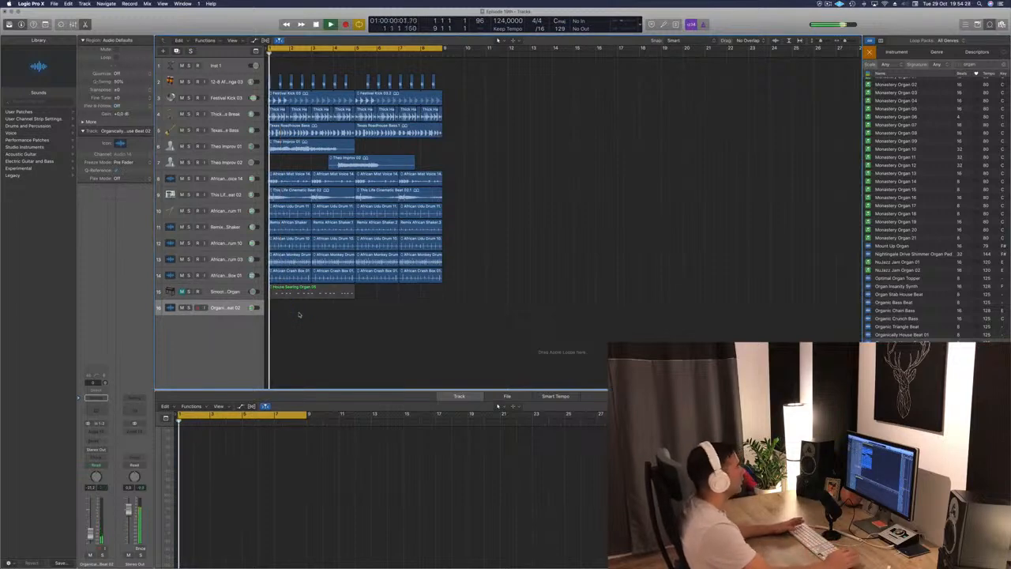
- Audition the Remix Cherry Organ loop, place it at bar 1 on the empty track 16 and play the arrangement from the start
scroll(936, 209, "down", 3)
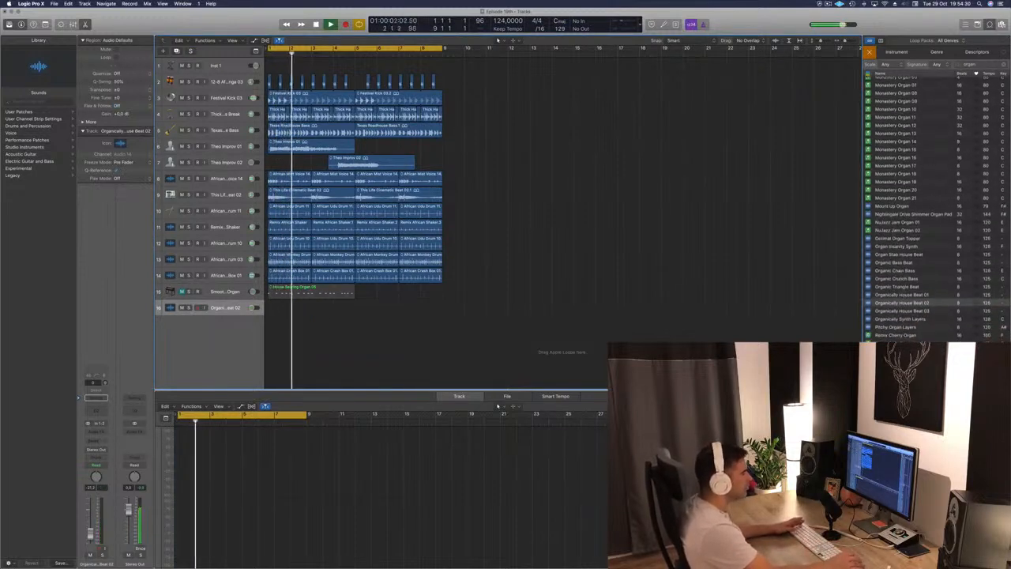
left_click(901, 336)
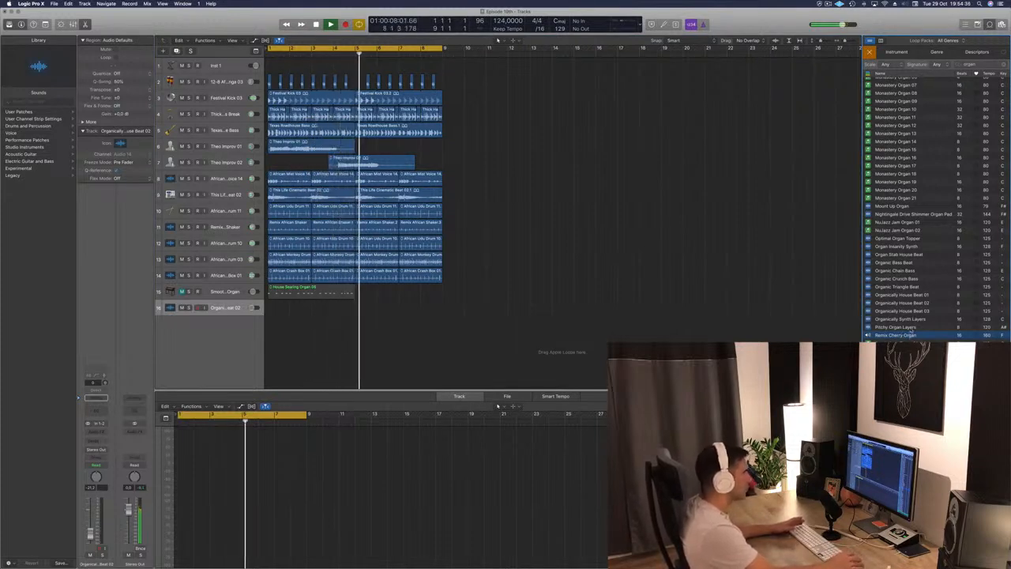
left_click_drag(872, 335, 267, 309)
key("space")
key("Return")
key("space")
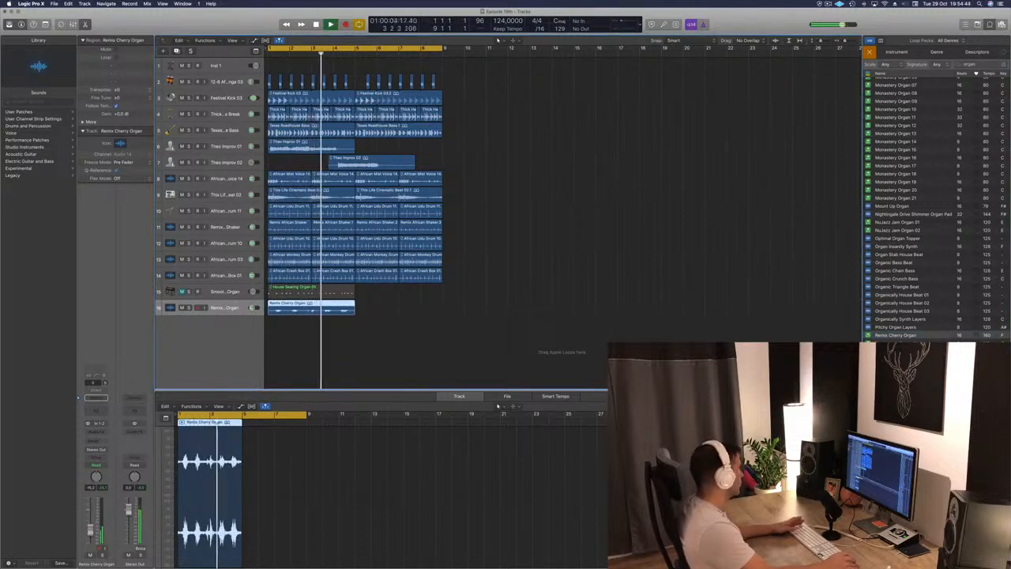
- Delete the House Searing Organ region on track 15 and copy the Remix Cherry Organ region to bar 5
left_click(334, 293)
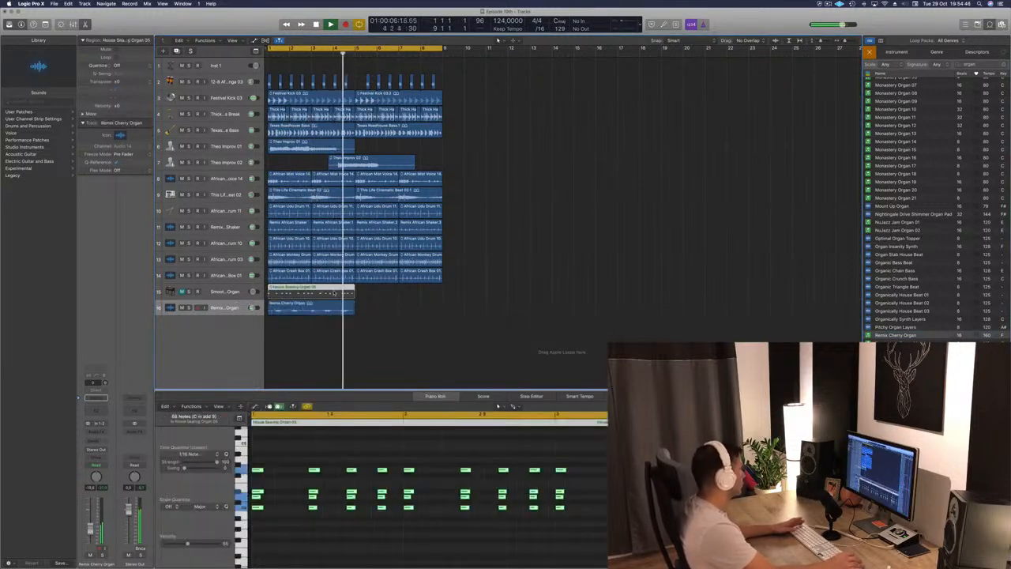
left_click(229, 291)
key("Delete")
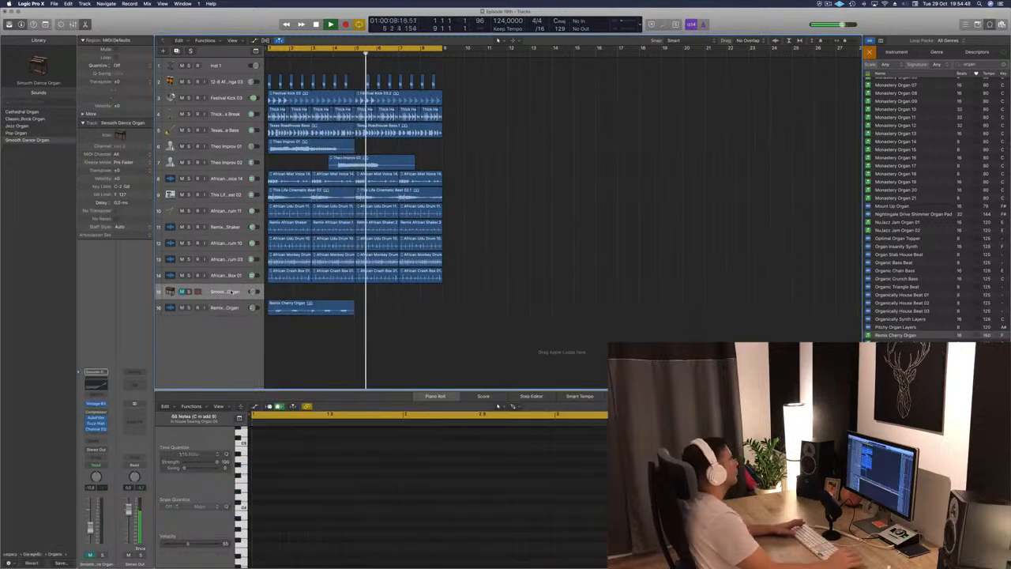
left_click(306, 307)
left_click_drag(306, 307, 393, 316)
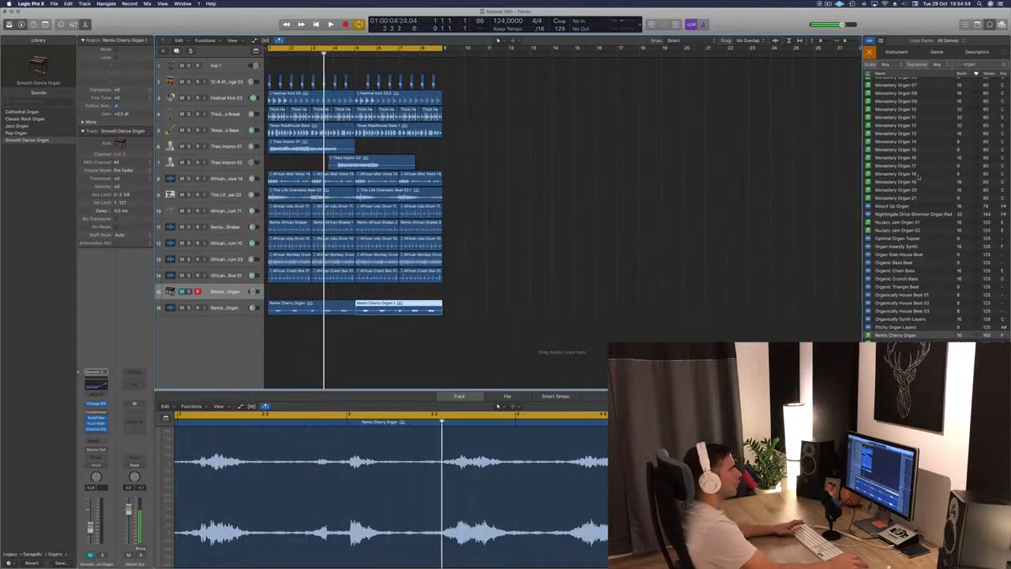
- Search the loop library for "hi hat"
scroll(919, 178, "up", 15)
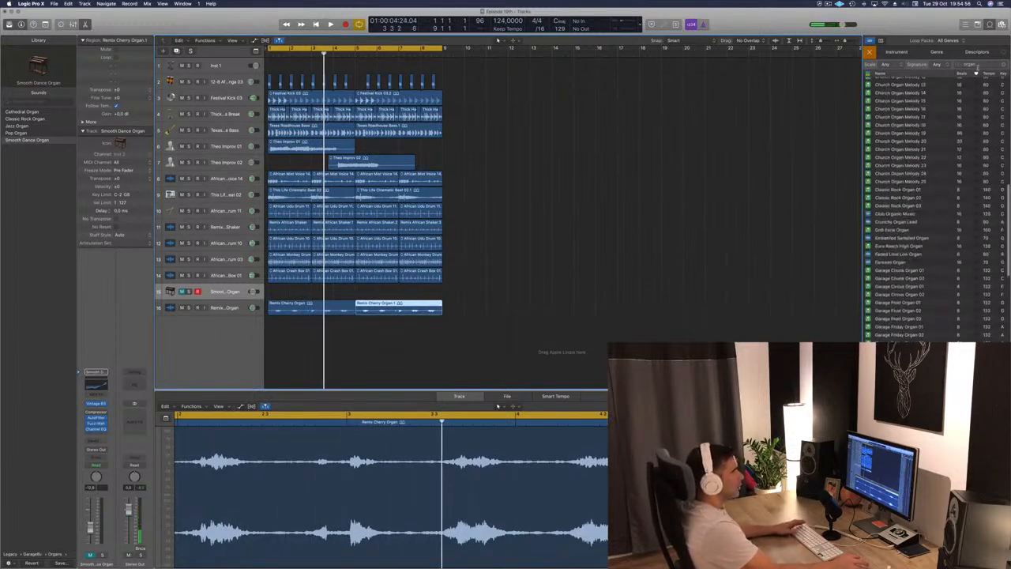
left_click_drag(980, 65, 947, 66)
type("h")
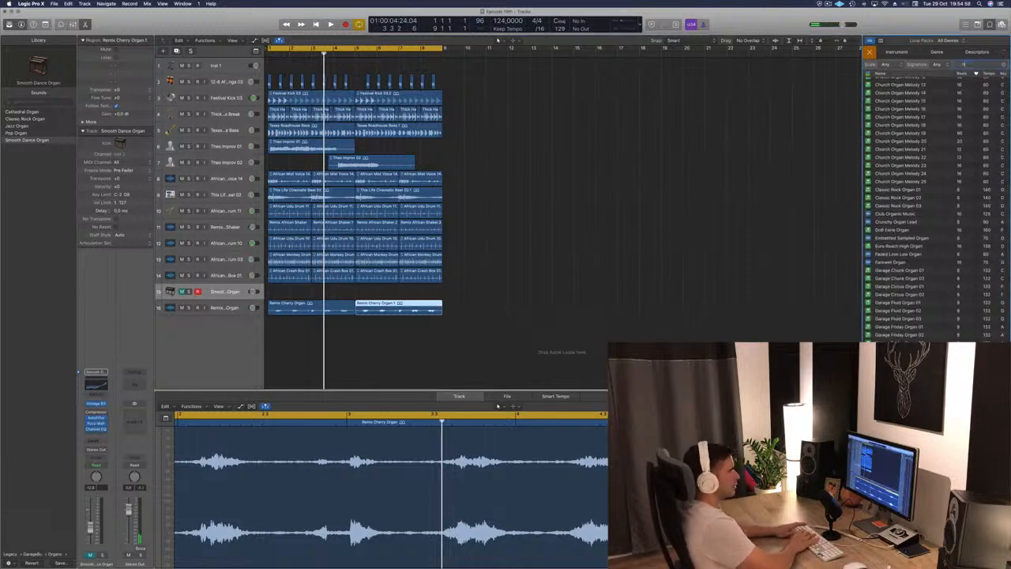
type("i")
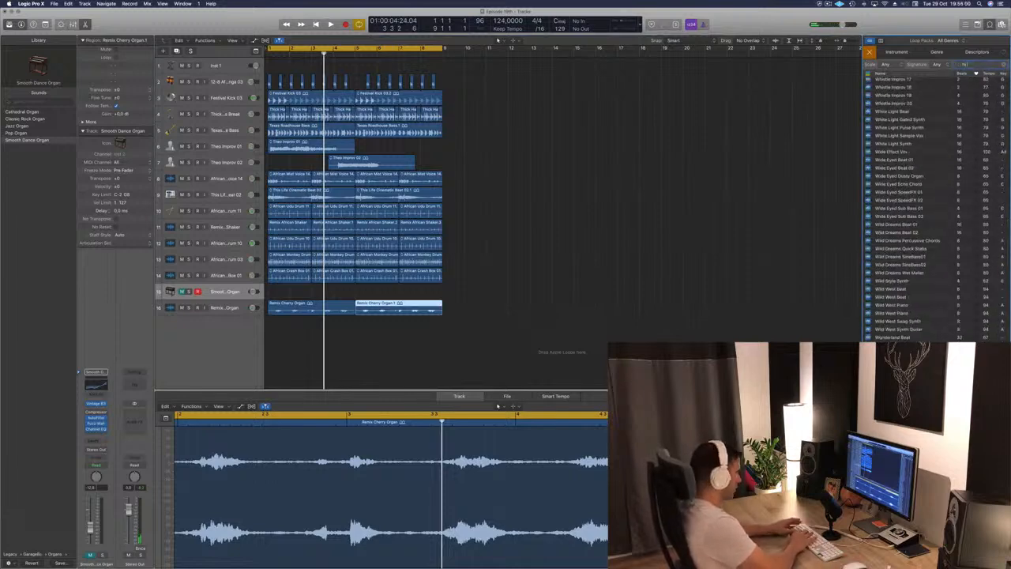
type(" hat")
key("Return")
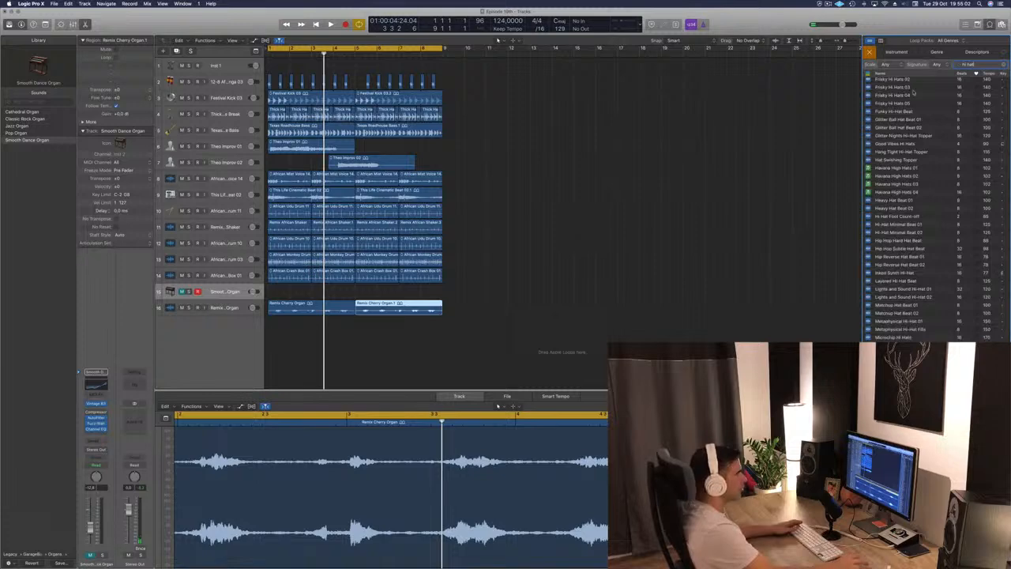
- Add the Frisky Hi Hats 01 loop at bar 1 on a new track and split its region at bar 2
scroll(913, 93, "up", 3)
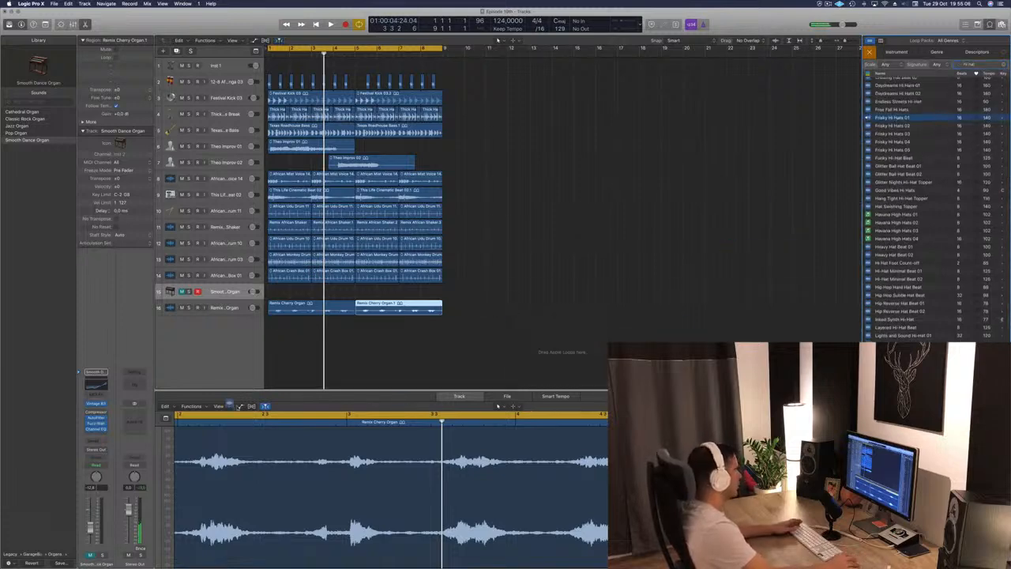
left_click_drag(498, 39, 286, 324)
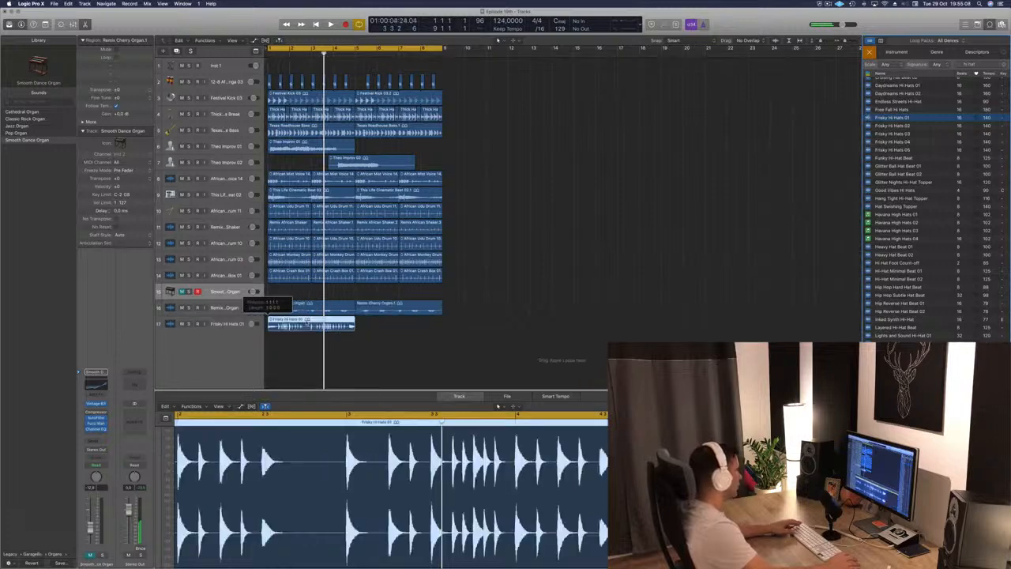
scroll(257, 468, "up", 3)
scroll(260, 467, "left", 5)
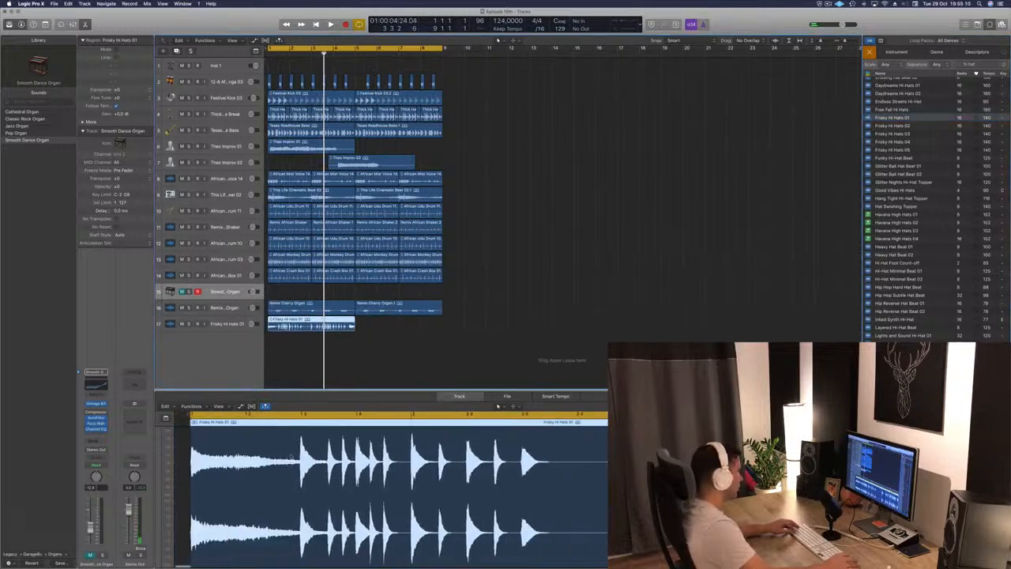
left_click(400, 460)
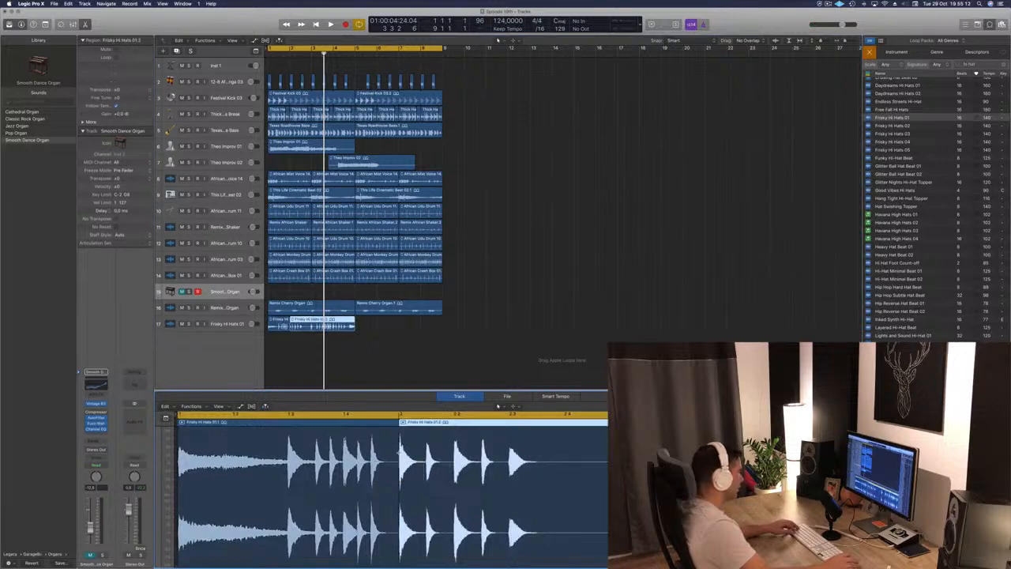
key("x")
left_click(406, 304)
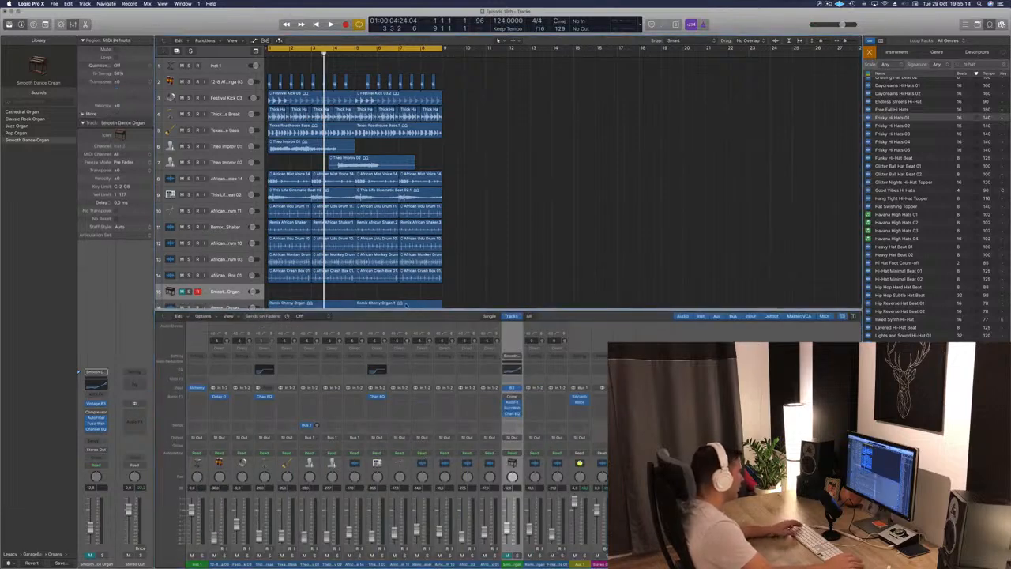
key("x")
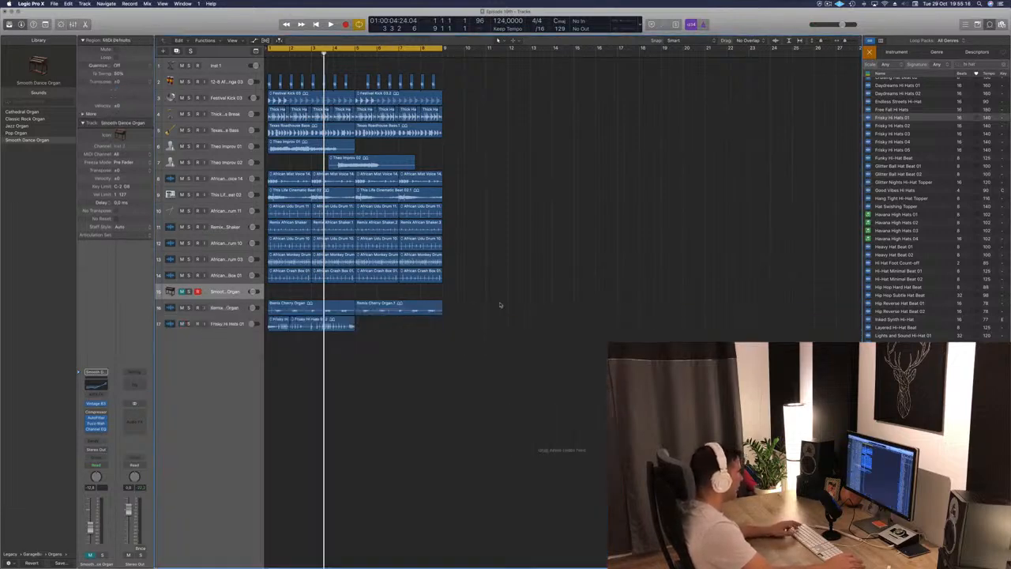
- Delete the bar 1 part of the split Frisky Hi Hats region
left_click(289, 324)
left_click(285, 325)
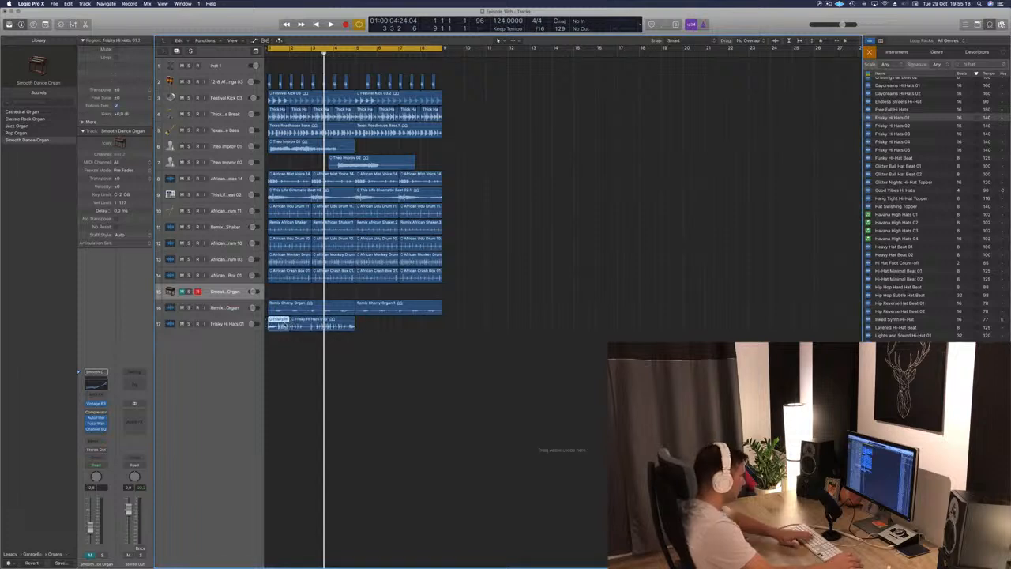
key("Delete")
- Cut the remaining Frisky Hi Hats region after its first hit and delete everything behind the cut
left_click(305, 326)
key("e")
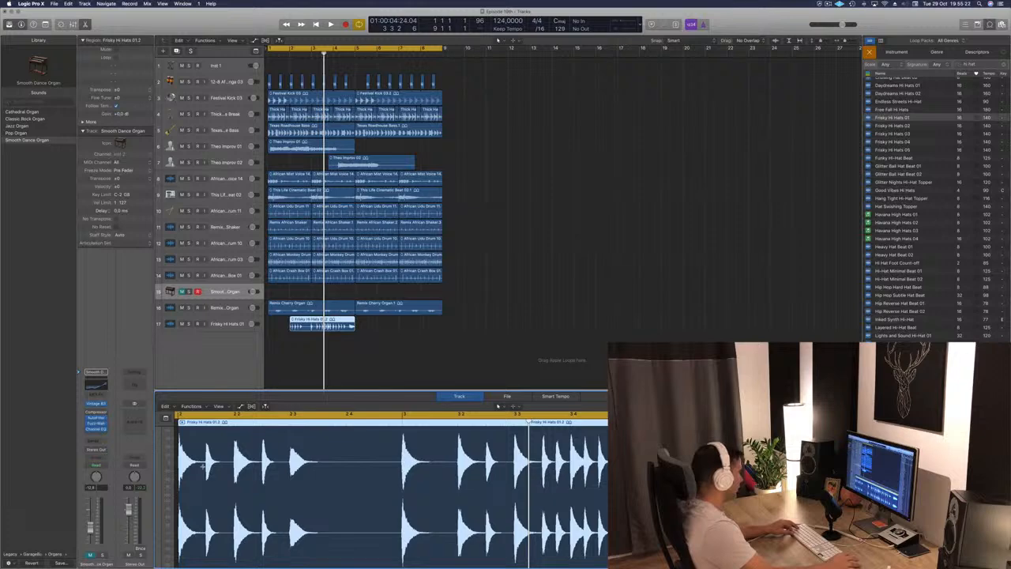
key("Delete")
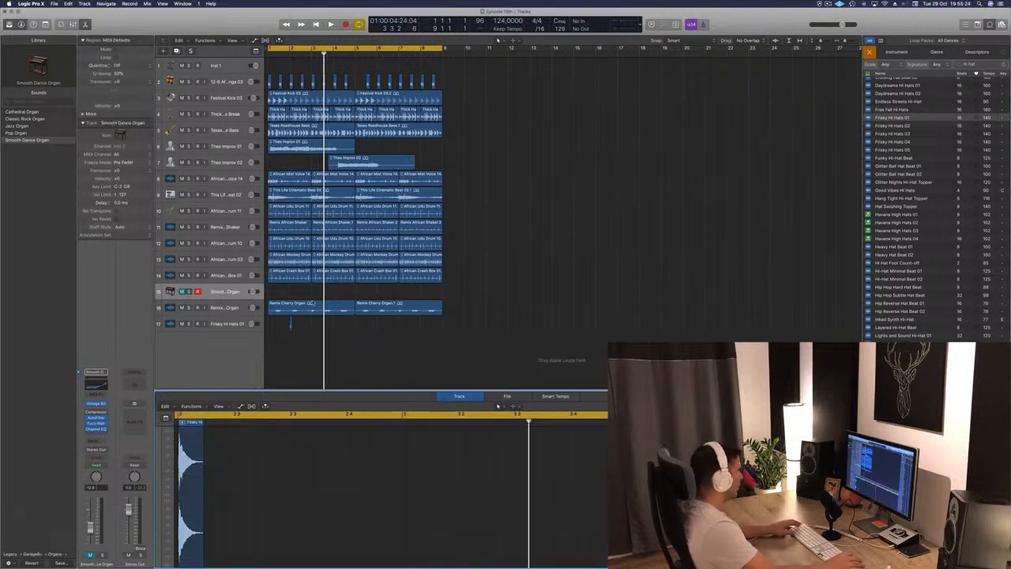
- Move the single hi-hat hit to beat 2 of bar 1 and play the arrangement
left_click_drag(290, 326, 274, 327)
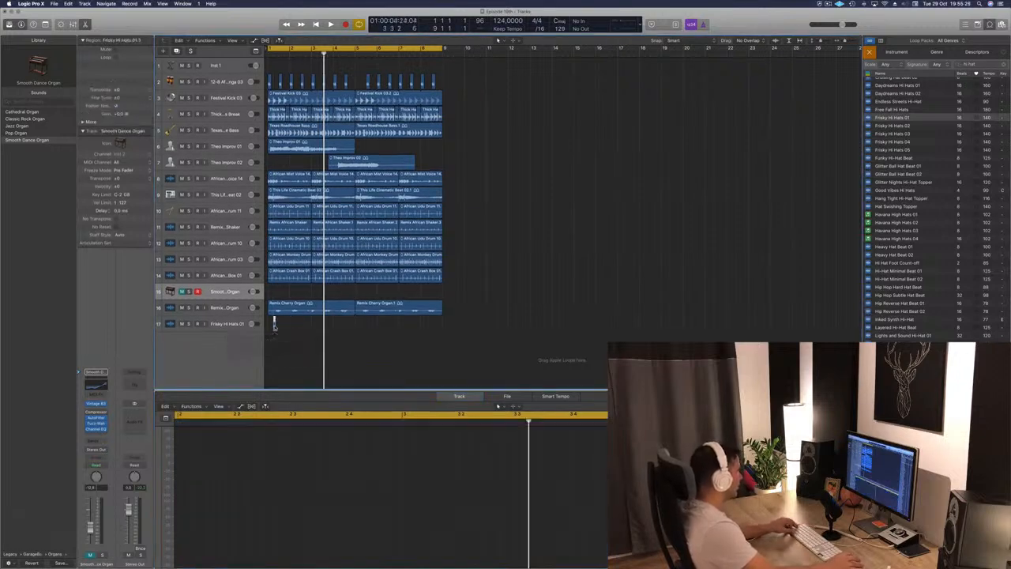
scroll(275, 327, "up", 8)
scroll(323, 335, "left", 2)
key("space")
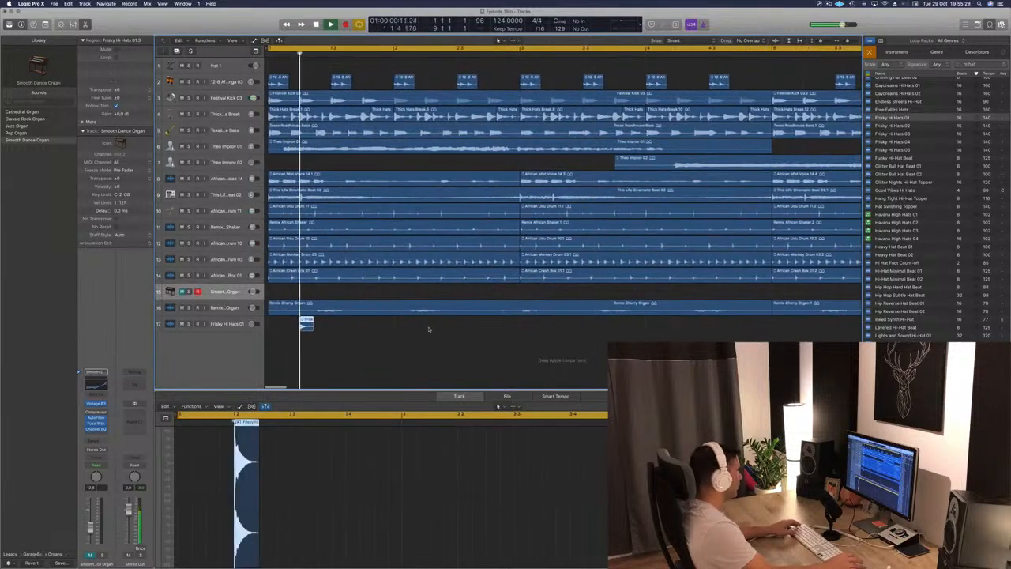
- Move the single hi-hat hit half a beat earlier, onto the offbeat of beat 1 in bar 1, and play it
key("space")
key("space")
left_click(237, 324)
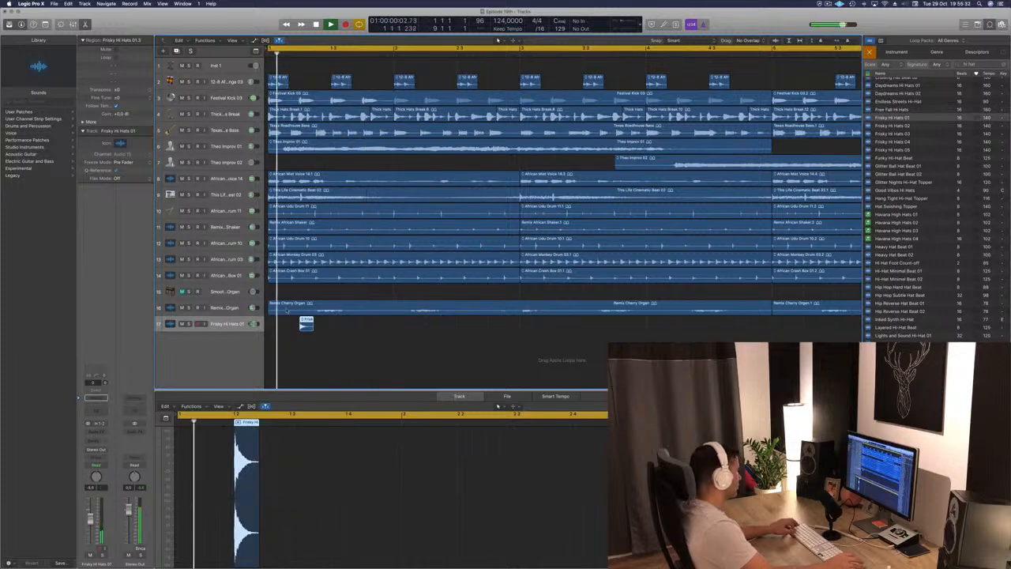
scroll(360, 343, "up", 4)
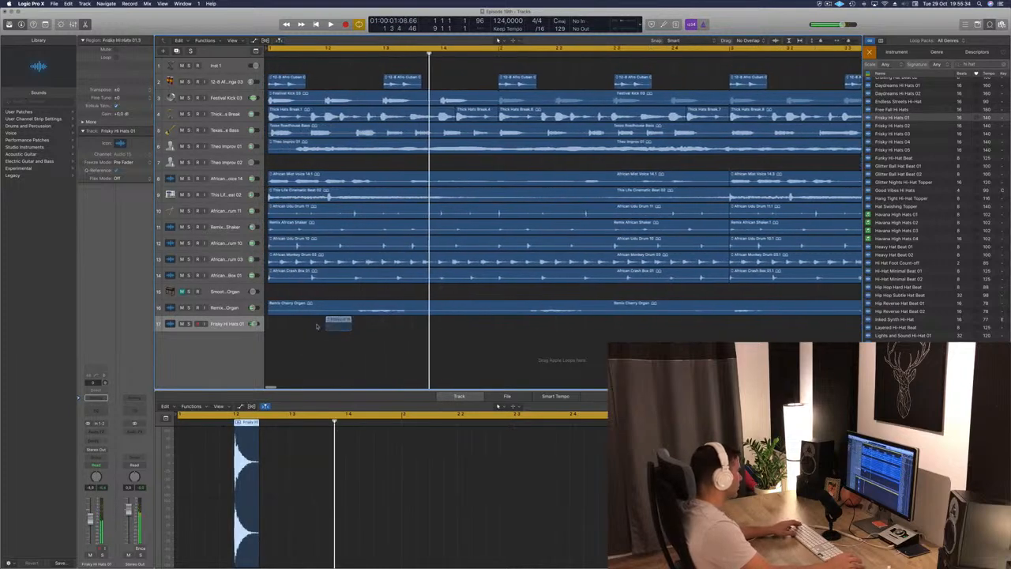
key("space")
key("space")
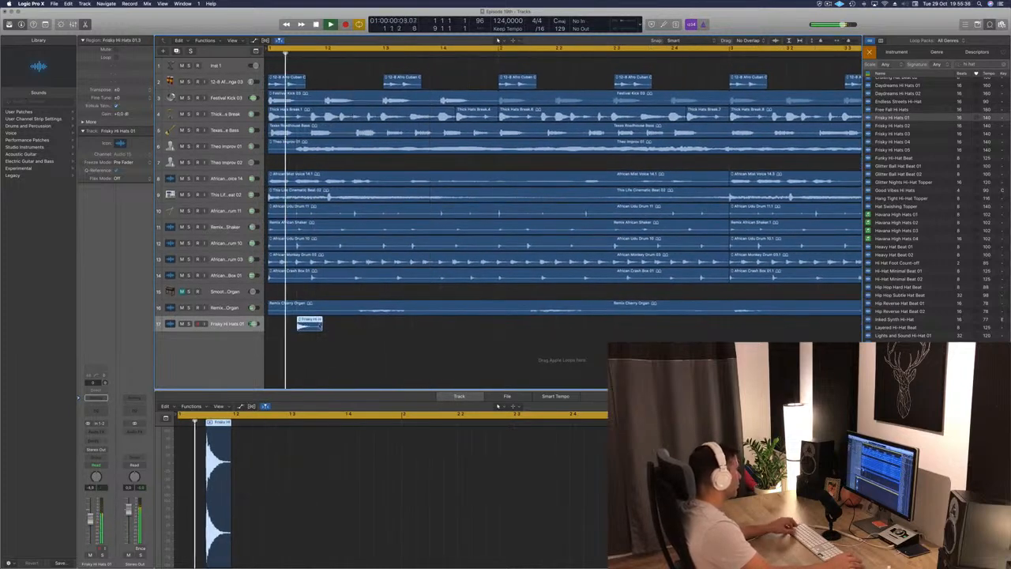
- Copy the hi-hat hit onto the offbeats of beats 2, 3 and 4 so bar 1 has four hits
scroll(301, 325, "down", 3)
left_click_drag(302, 325, 380, 327)
left_click(299, 325, "shift")
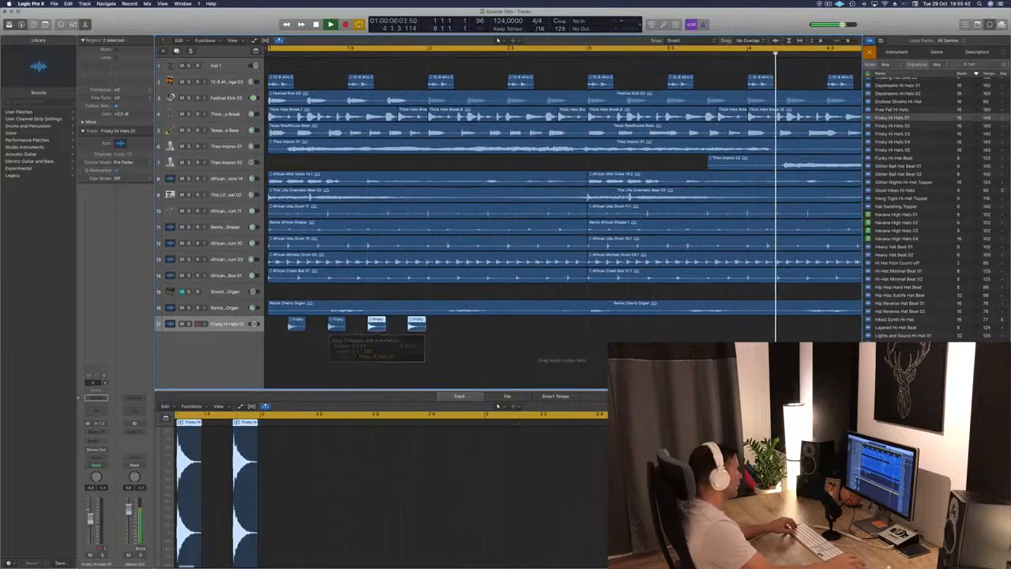
left_click_drag(301, 322, 350, 328)
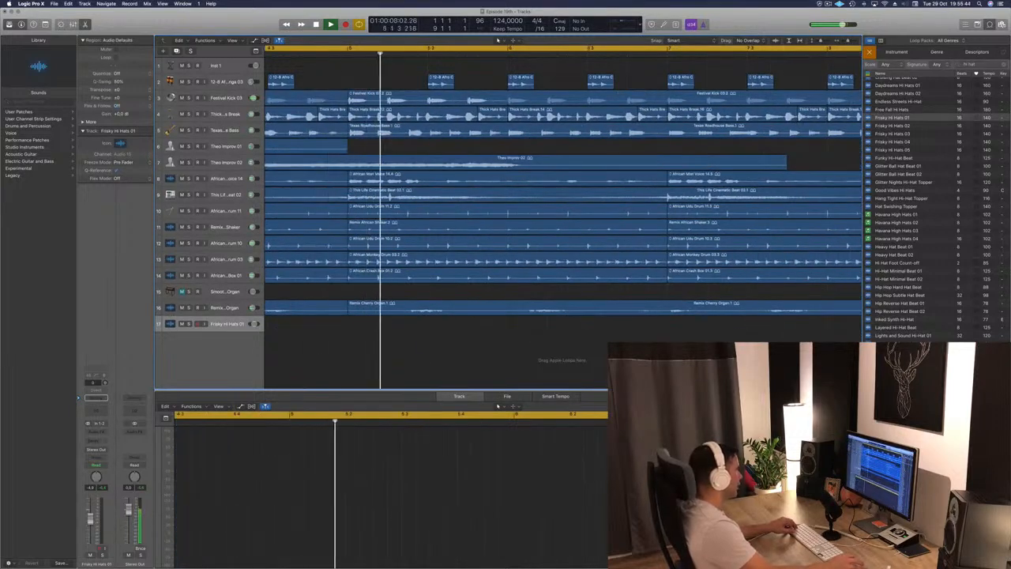
- Try to copy the four hi-hat hits from bar 1 into bar 2
key("super+Left")
key("super+Left")
scroll(307, 361, "left", 5)
scroll(306, 361, "left", 4)
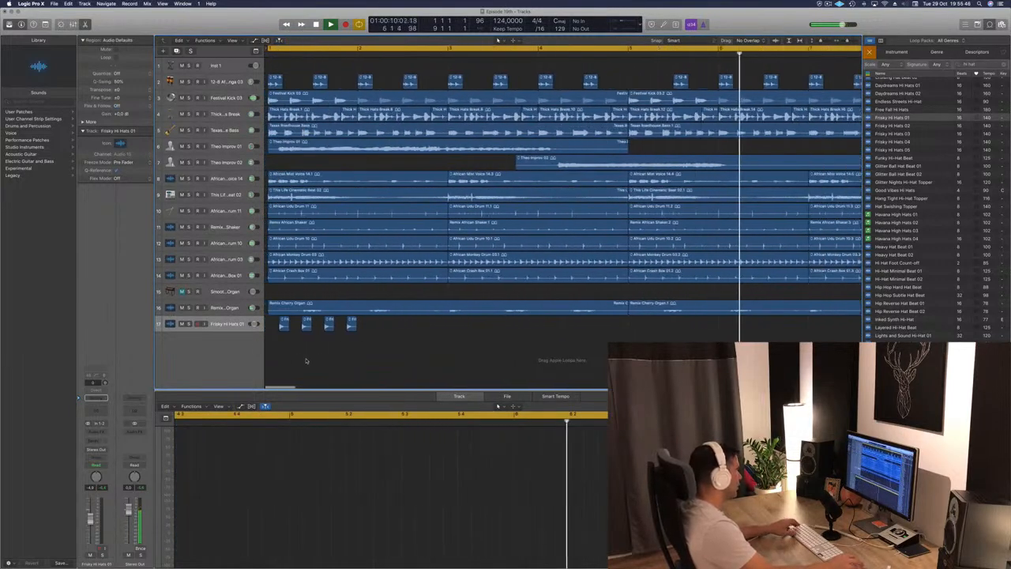
key("space")
left_click_drag(276, 326, 353, 324)
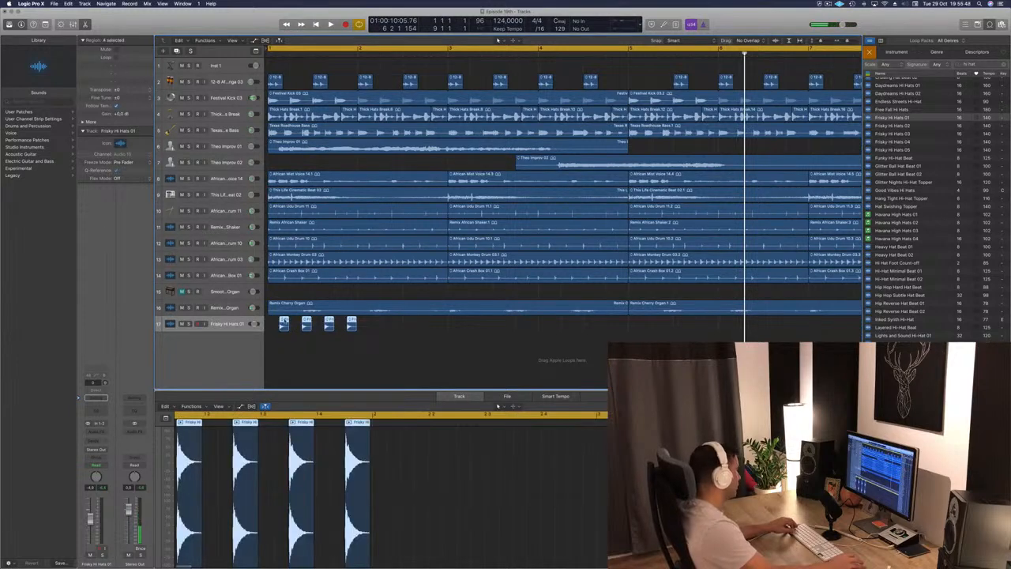
left_click_drag(283, 325, 373, 326)
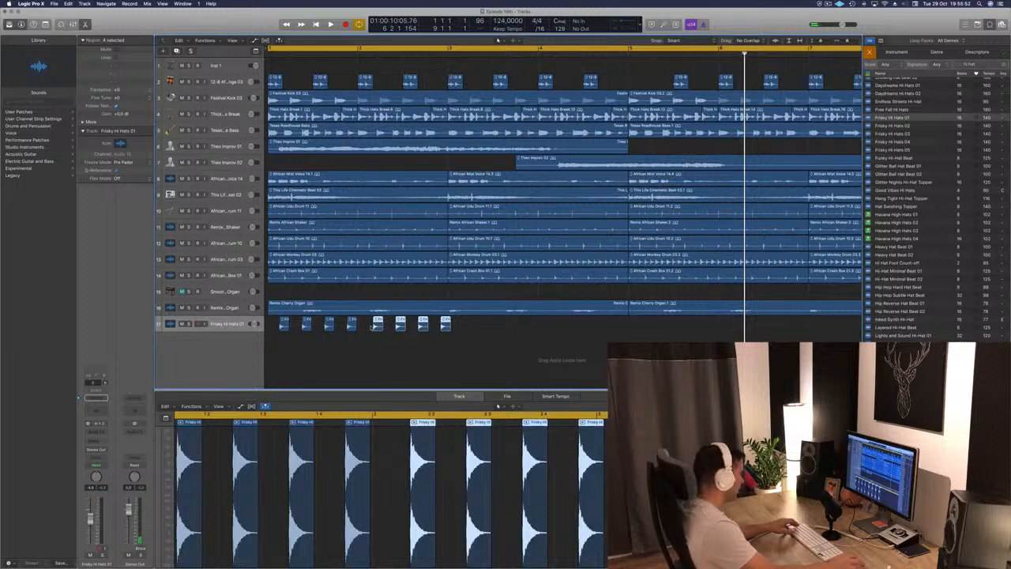
- Try to realign the four copied hits in bar 2 with the grid, reviewing the Drag and Snap options
key("super+Right")
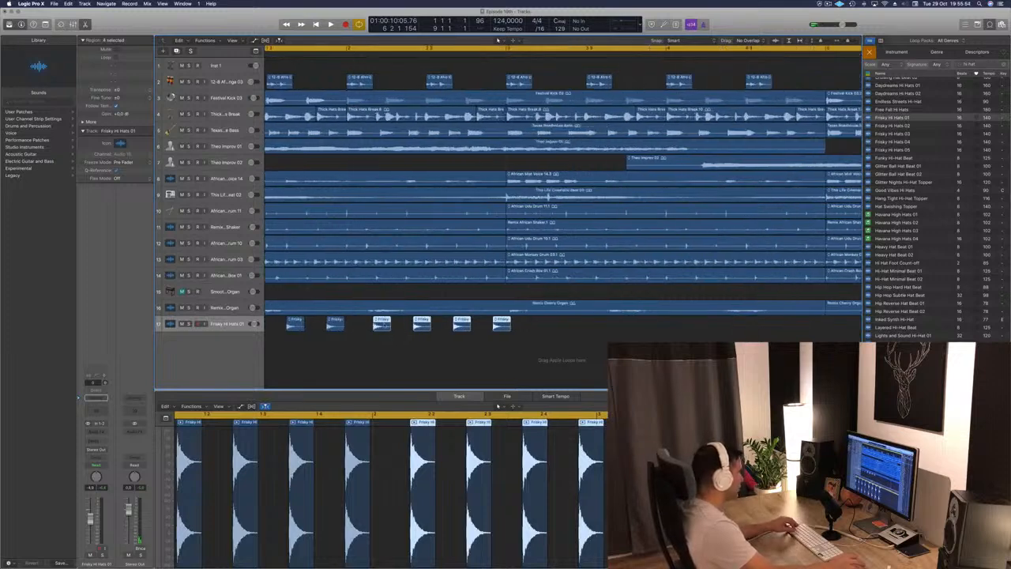
left_click_drag(381, 324, 376, 324)
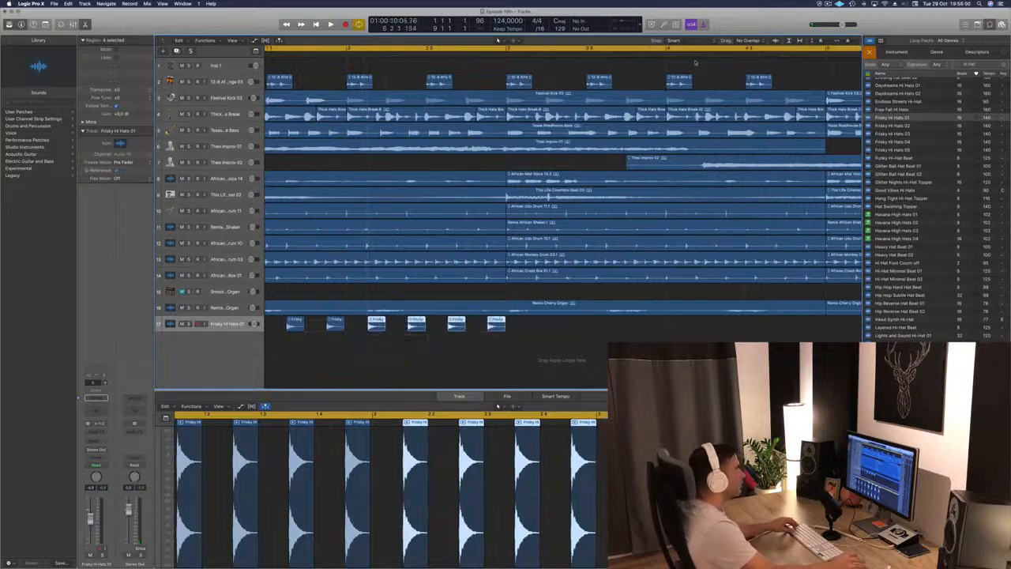
left_click(747, 40)
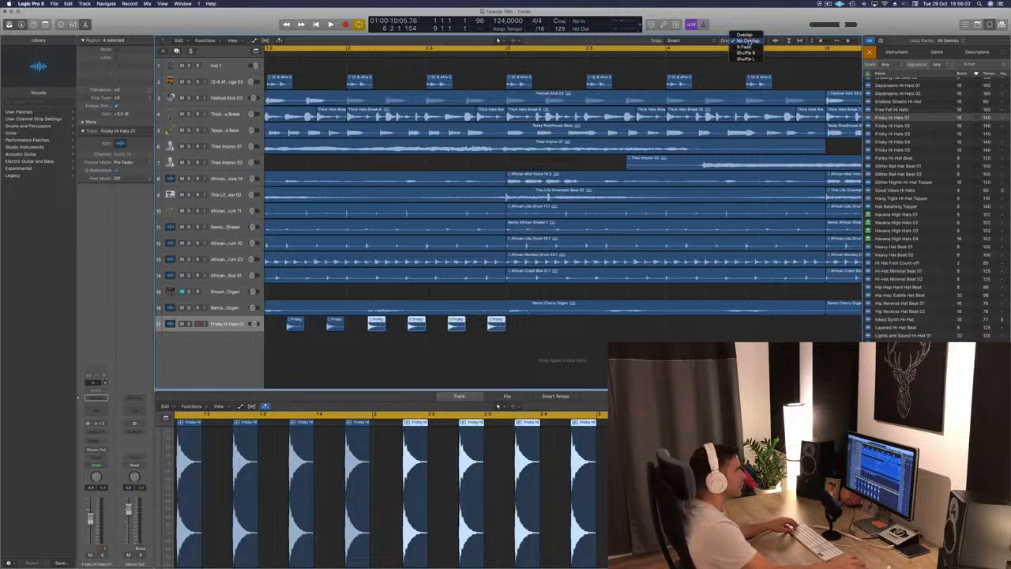
left_click(786, 22)
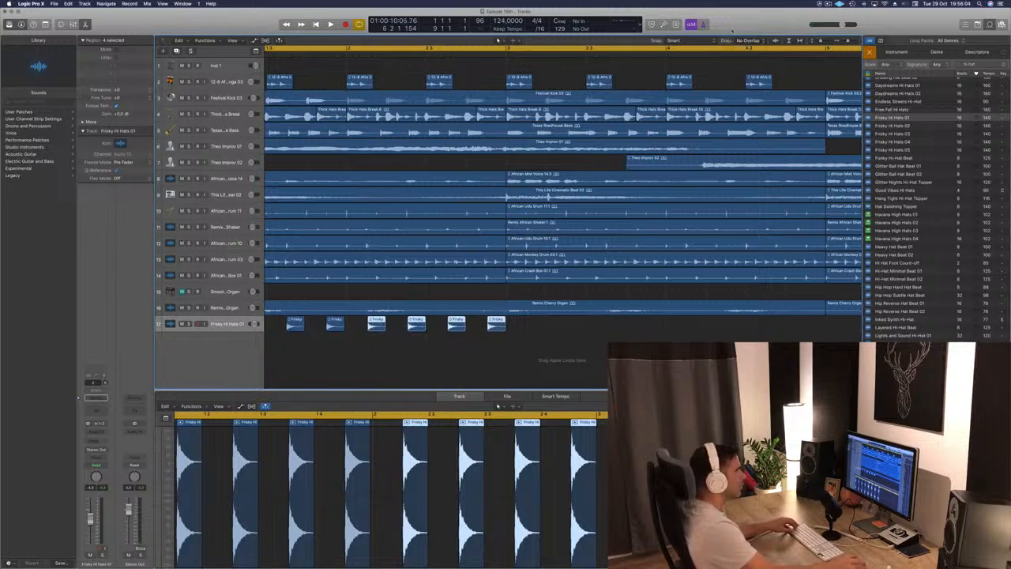
left_click(705, 41)
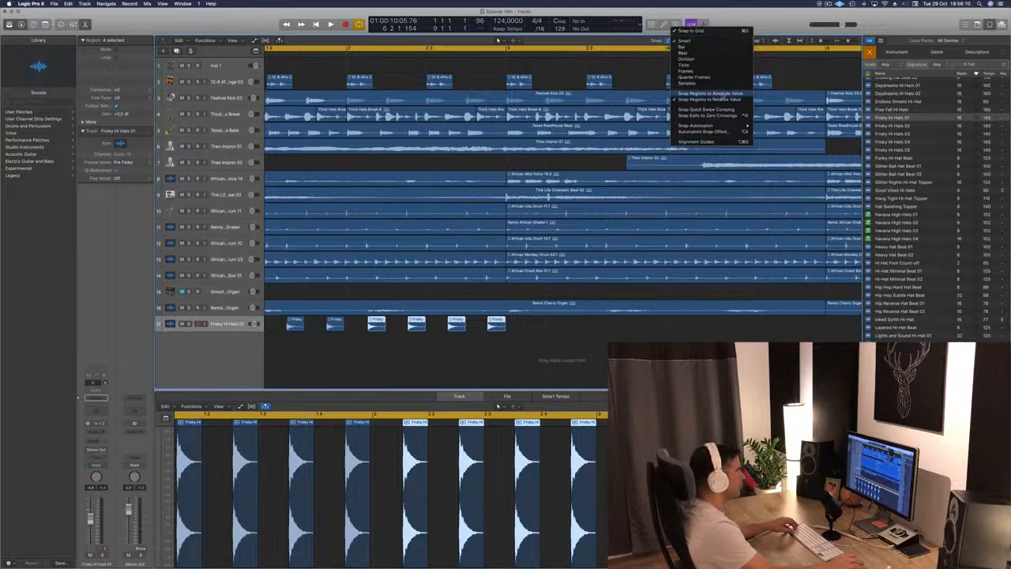
left_click(715, 41)
left_click_drag(376, 321, 379, 322)
- Play the hi-hat pattern and delete the four copied hits in bar 2
key("super+Left")
key("super+Left")
key("space")
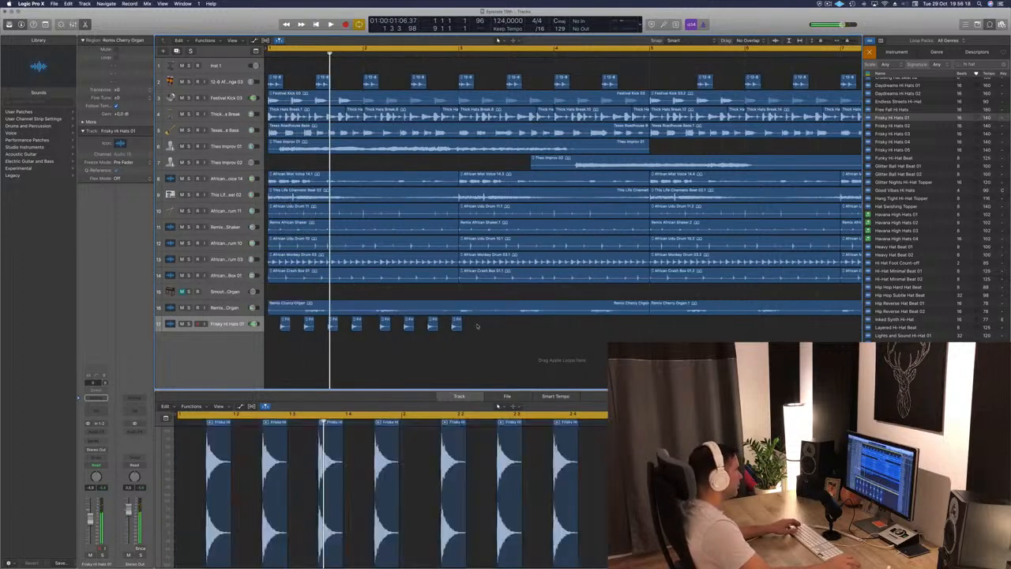
key("Delete")
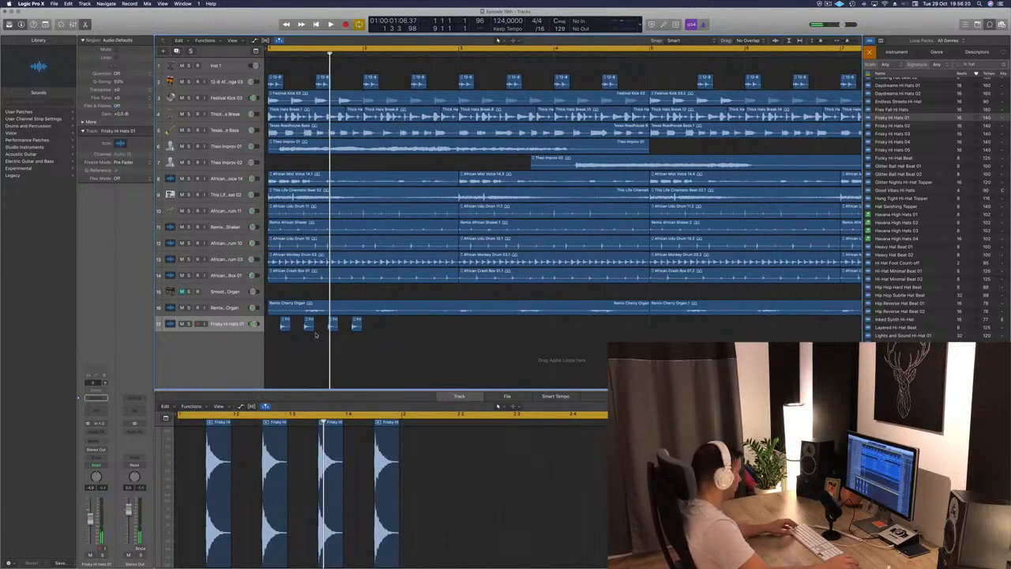
- Add a new audio track below the Frisky Hi Hats 01 track
left_click_drag(267, 323, 362, 329)
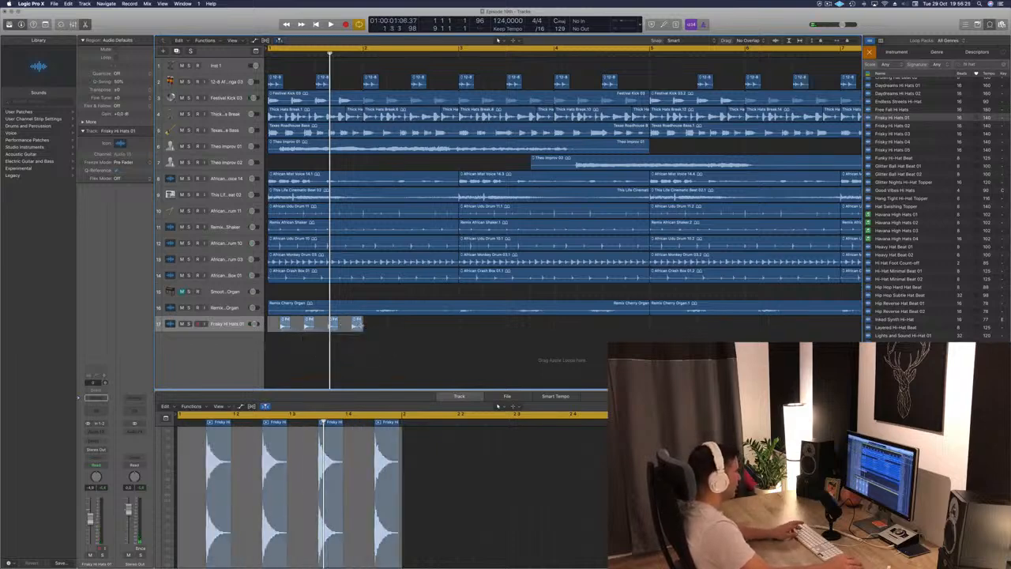
key("alt+super+a")
left_click(312, 325)
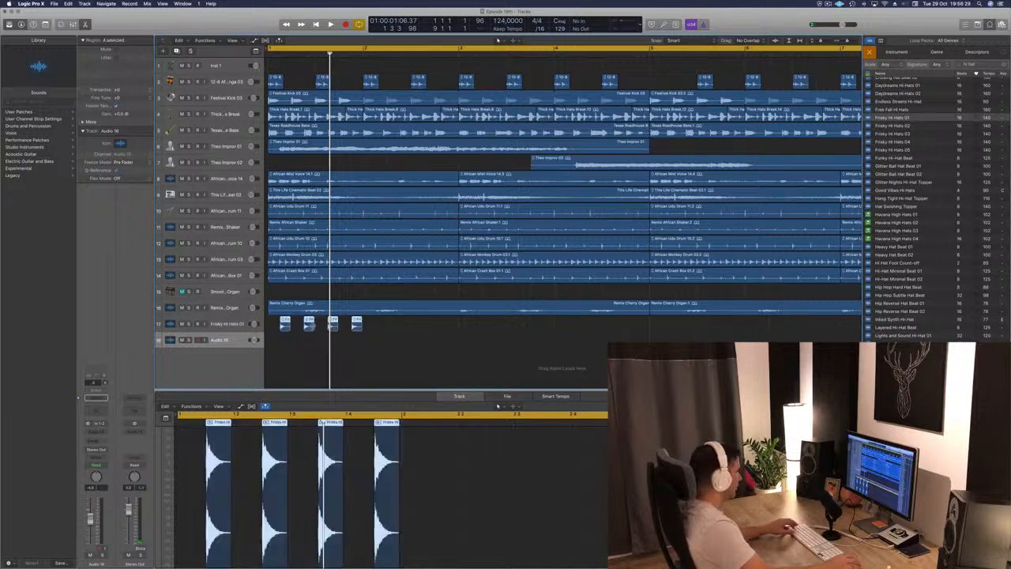
- Copy the full bar 1 range of the Frisky Hi Hats 01 track and paste it seven times to fill bars 2 to 8
left_click_drag(267, 324, 365, 328)
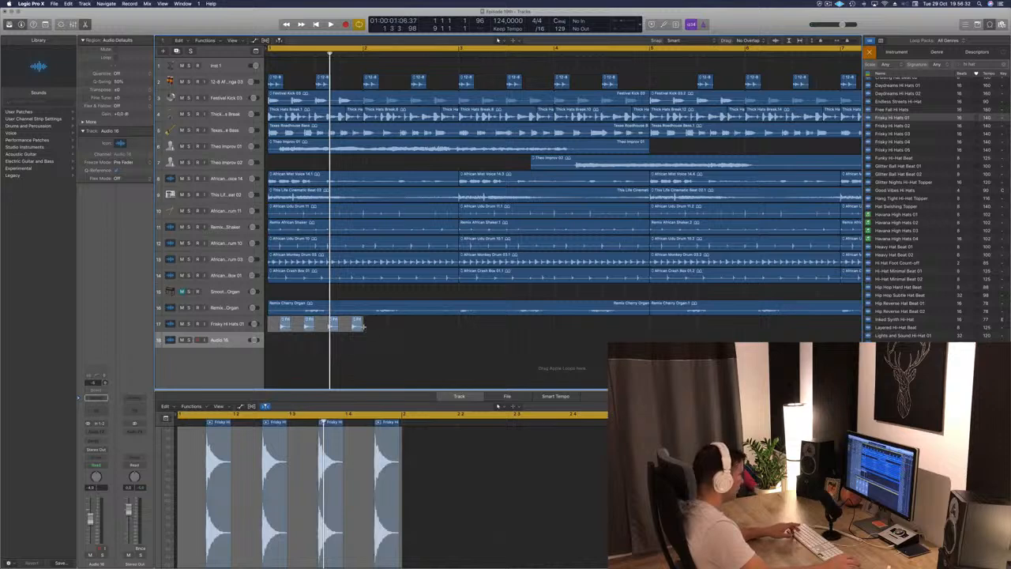
key("super+c")
key("super+v")
key("super+v")
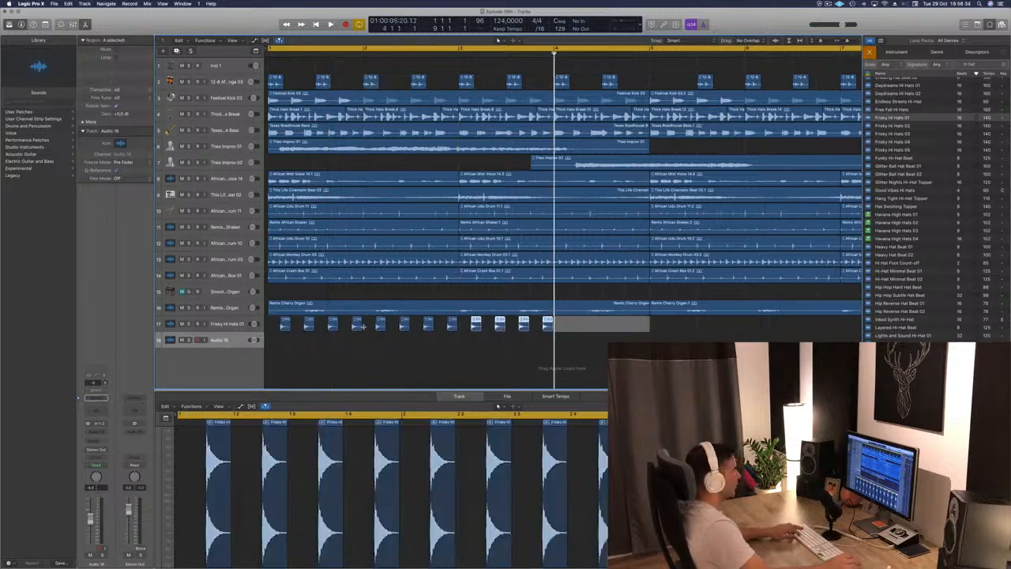
key("super+v")
key("super+v")
key("super+Left")
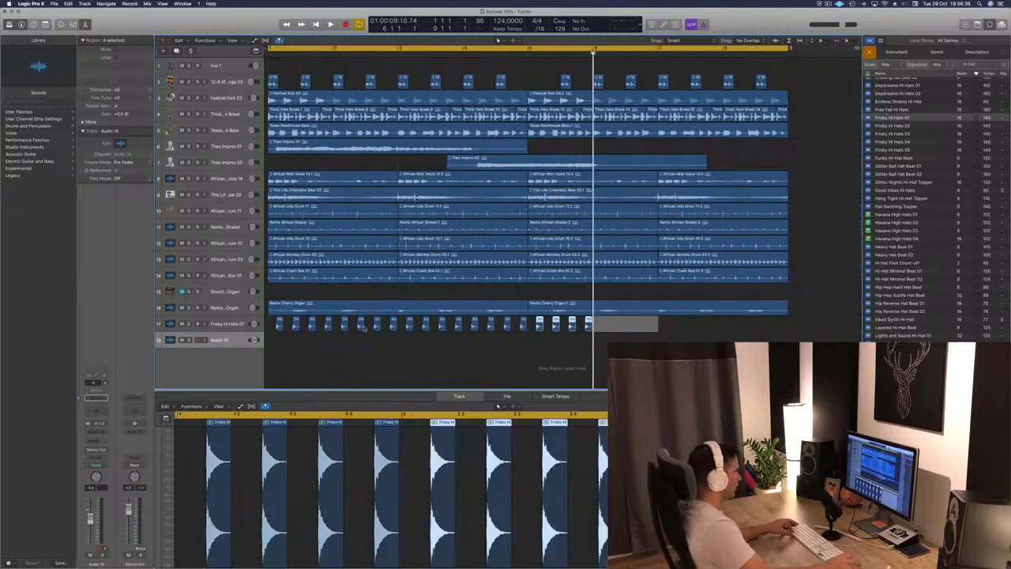
key("super+Left")
key("super+v")
key("super+v")
key("super+v")
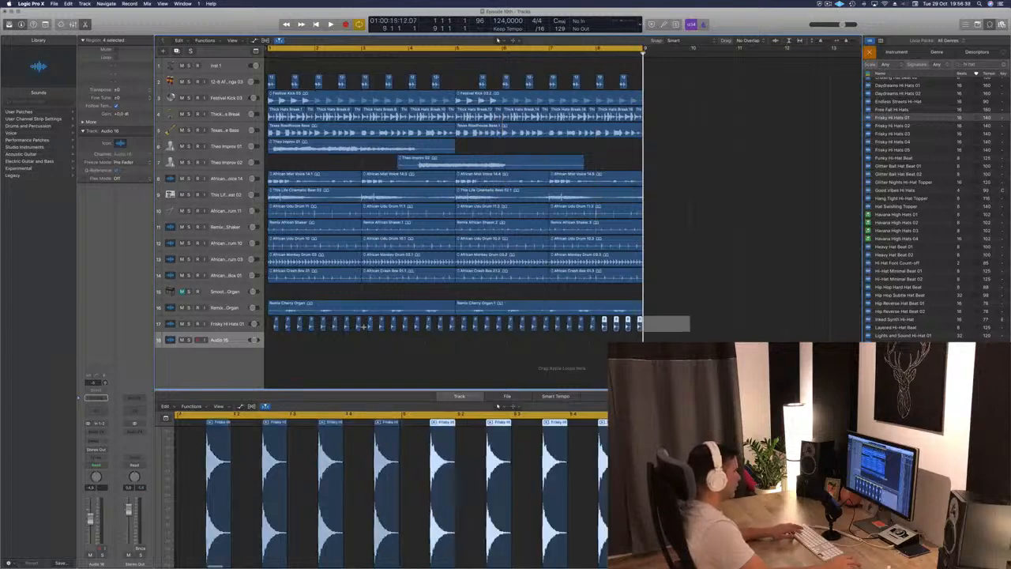
- Play the arrangement and lower the Frisky Hi Hats 01 track volume to -14.0 dB
left_click(350, 355)
key("space")
left_click(237, 324)
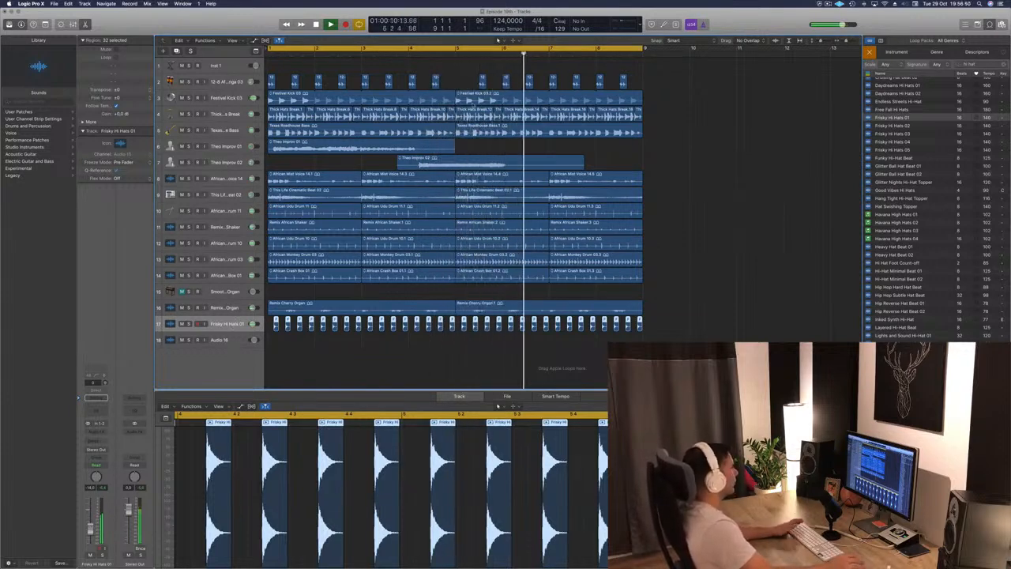
- Restart playback from bar 1 and move the Frisky Hi Hats 01 track to second place, directly below Inst 1
key("Return")
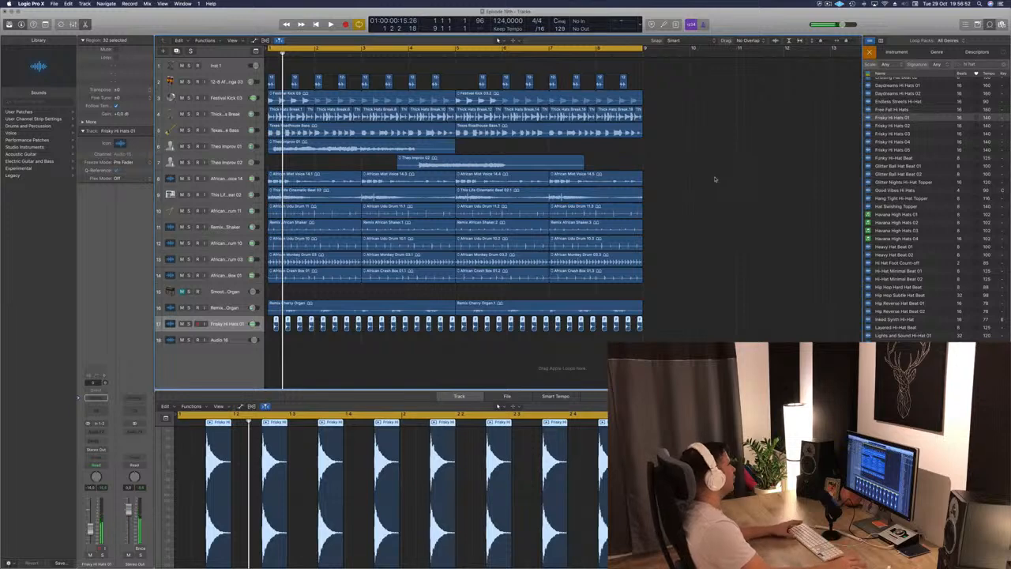
left_click_drag(237, 323, 243, 81)
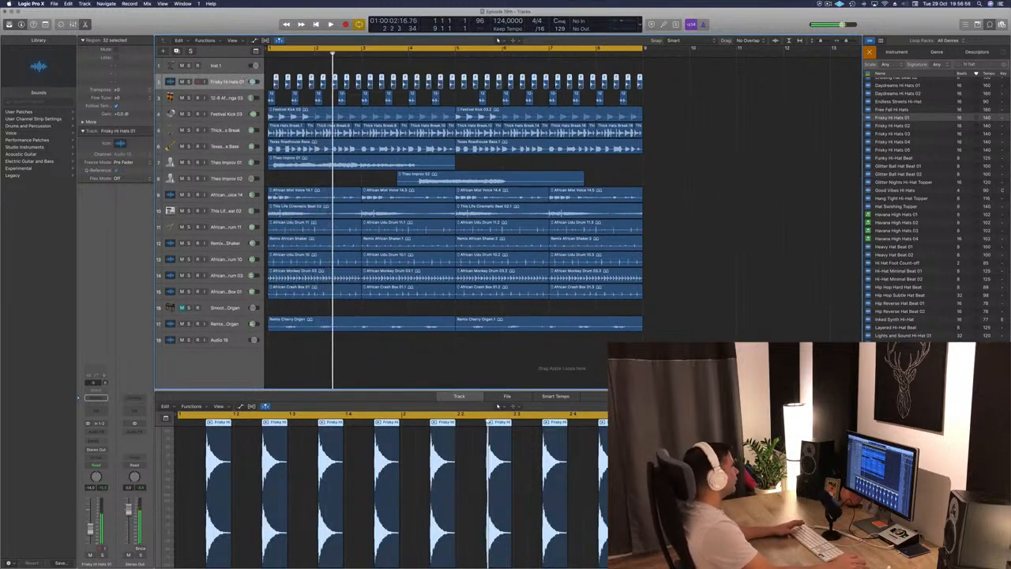
scroll(529, 210, "left", 5)
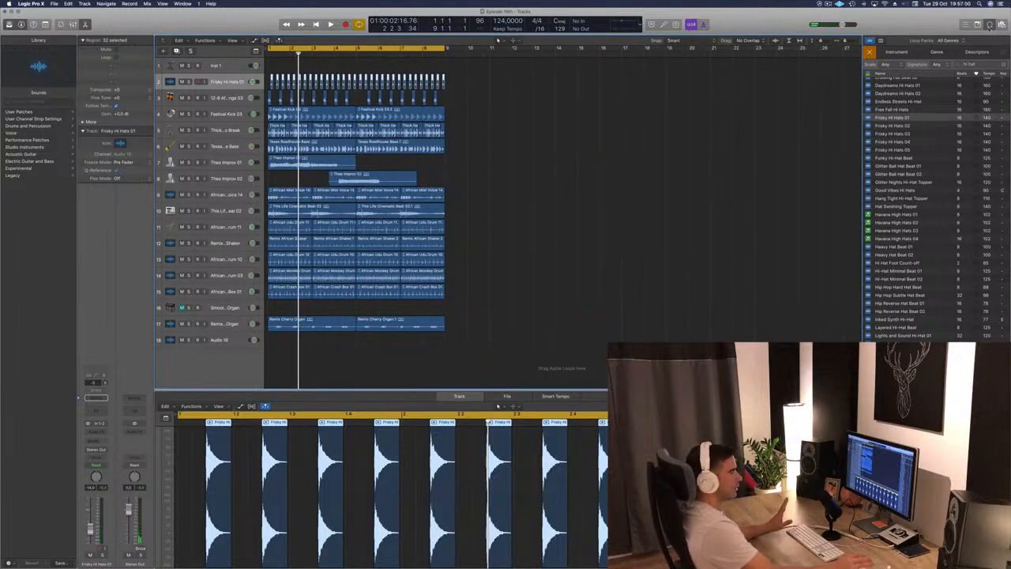
- Hide the Loop Browser and show the secondary ruler above the arrangement
left_click(991, 24)
key("Return")
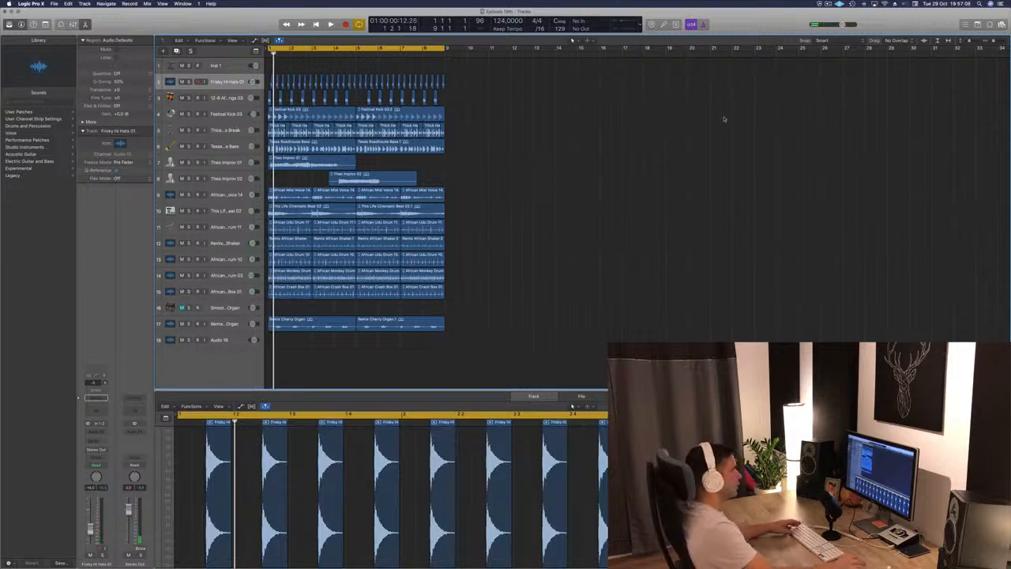
left_click(232, 41)
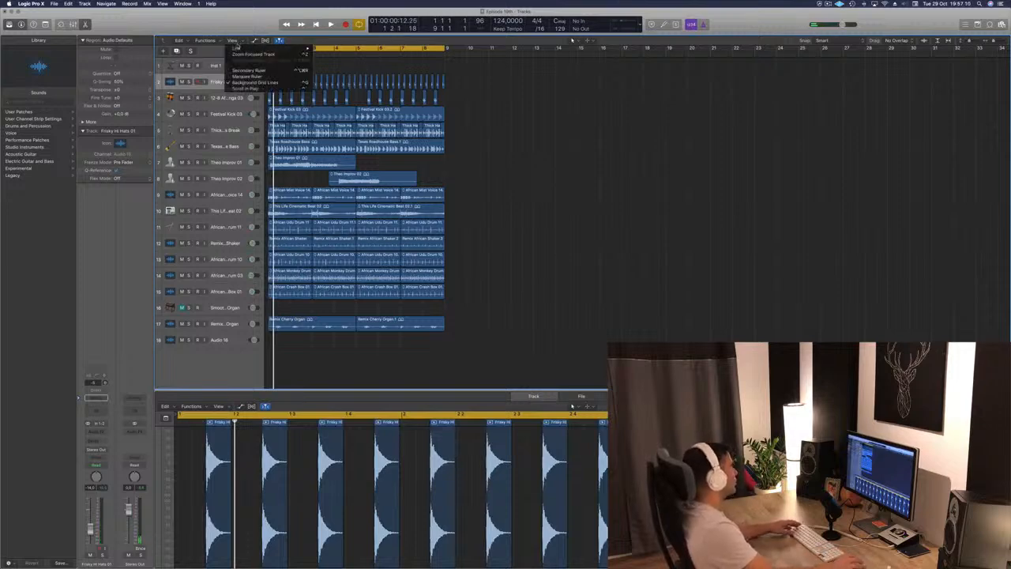
left_click(249, 71)
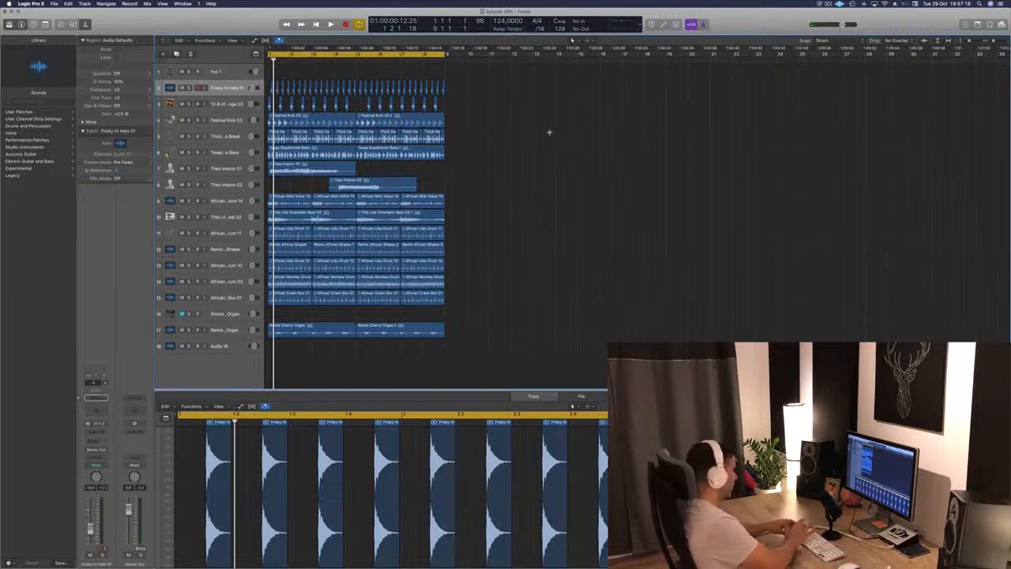
- Repeat the eight-bar cycle section of all tracks three times, extending the arrangement to bar 33
key("super+r")
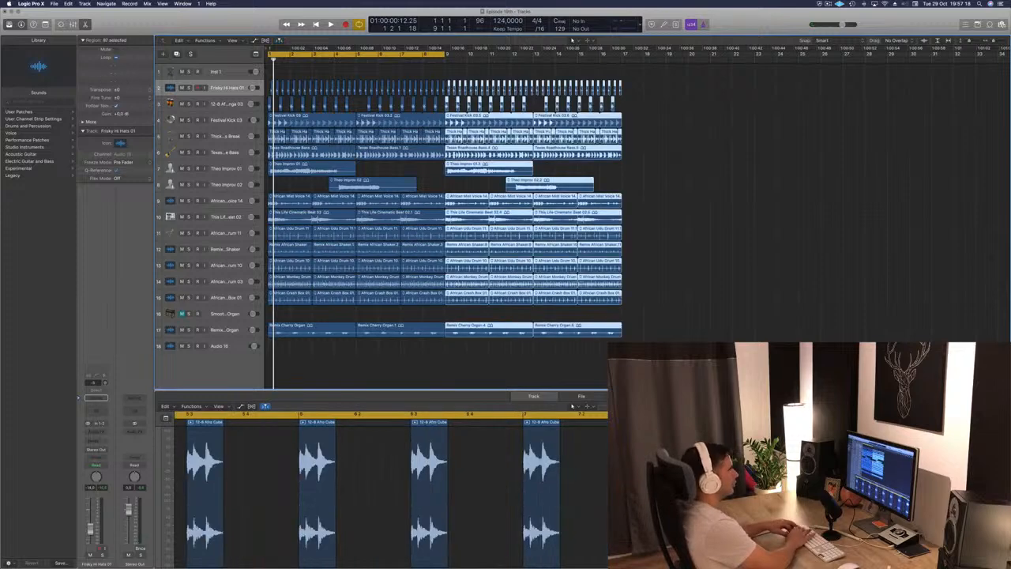
key("super+r")
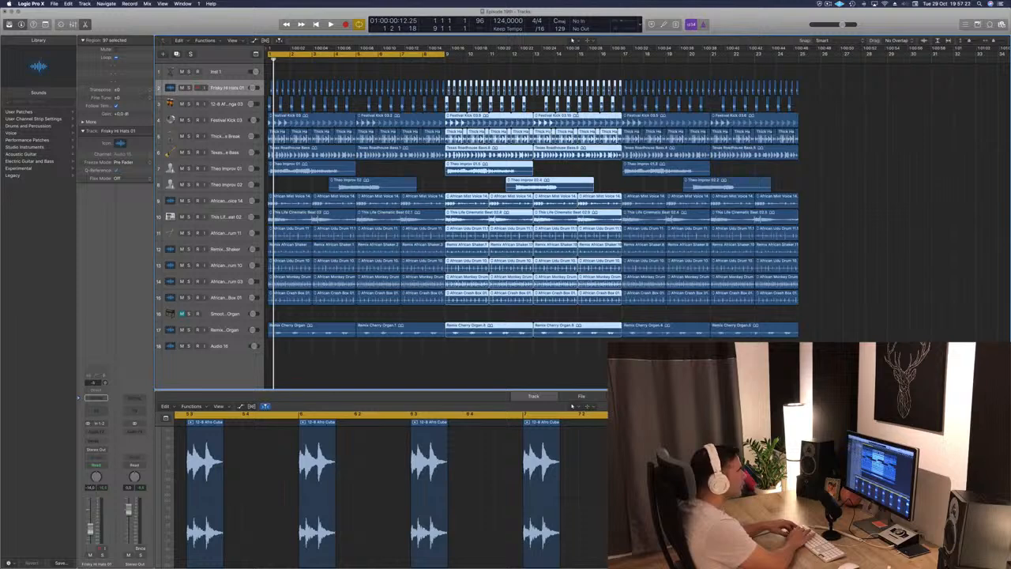
key("super+r")
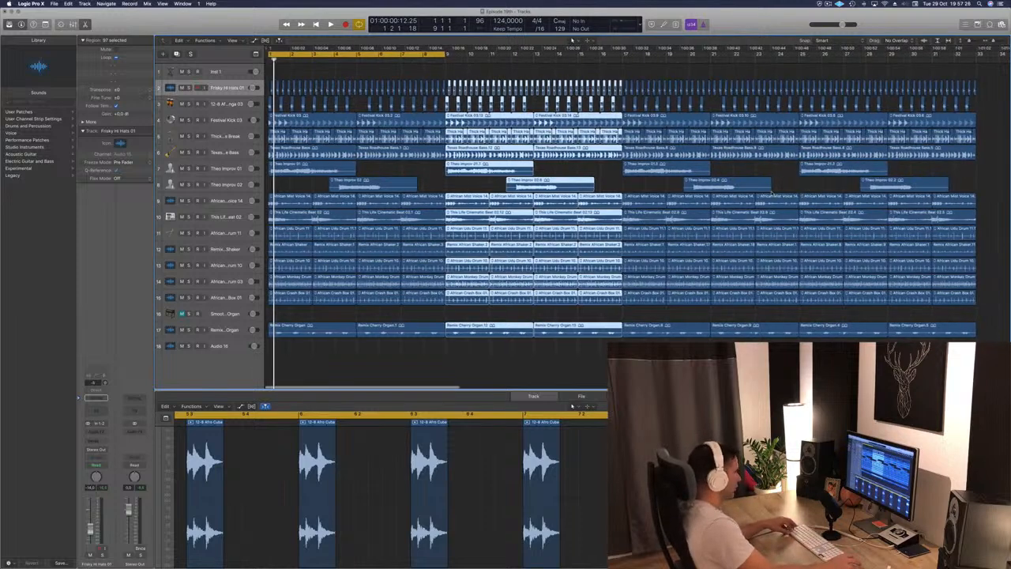
- Extend the cycle range to bar 33 and repeat the 32-bar section once, up to bar 65
scroll(756, 192, "down", 5)
scroll(756, 191, "down", 2)
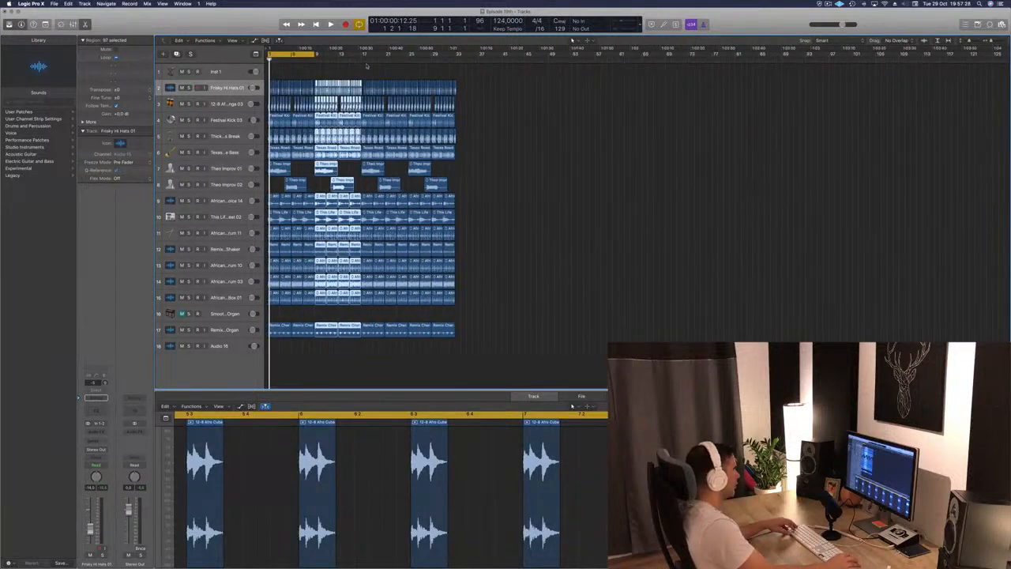
left_click_drag(315, 54, 454, 68)
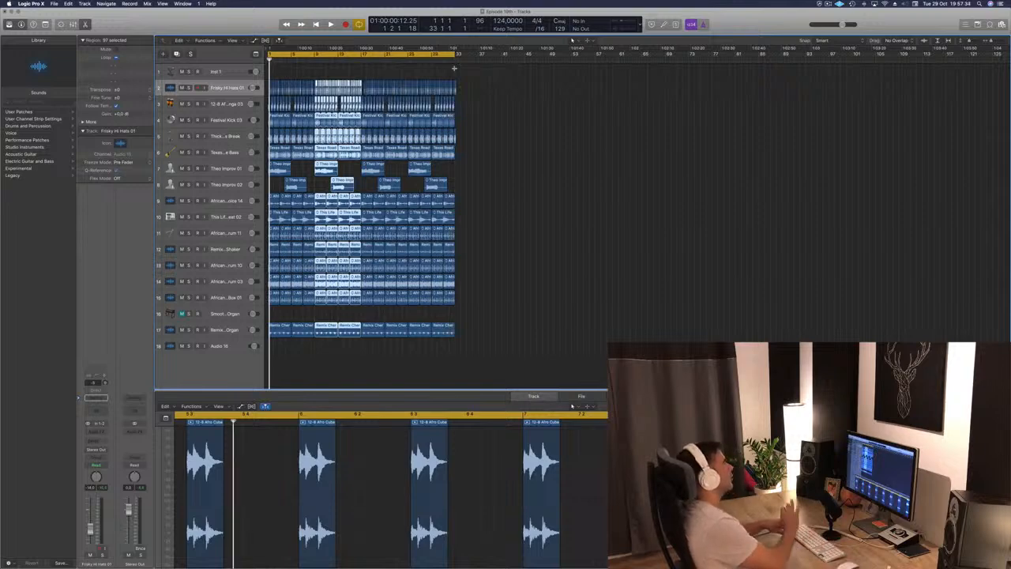
key("super+r")
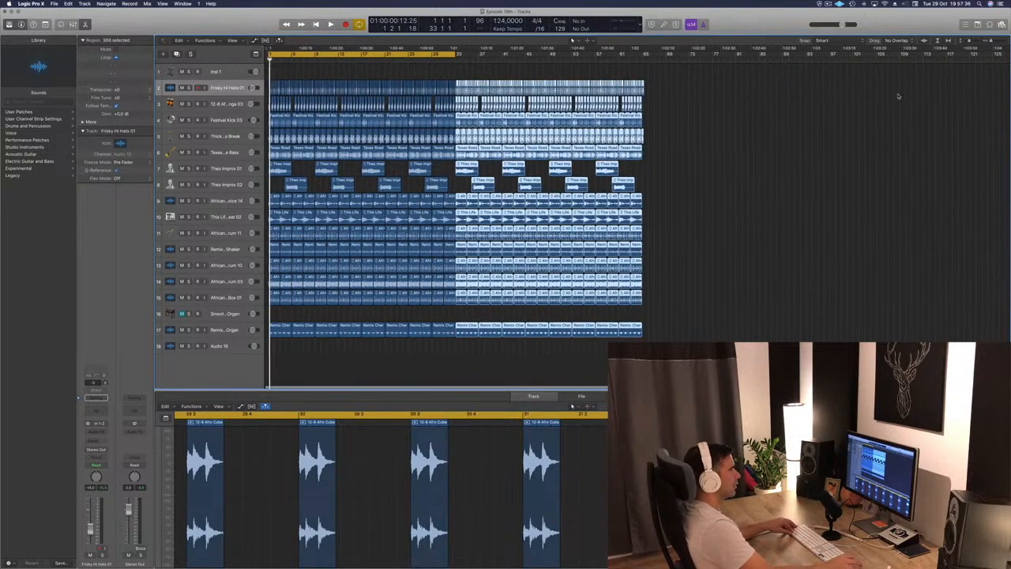
key("super+Left")
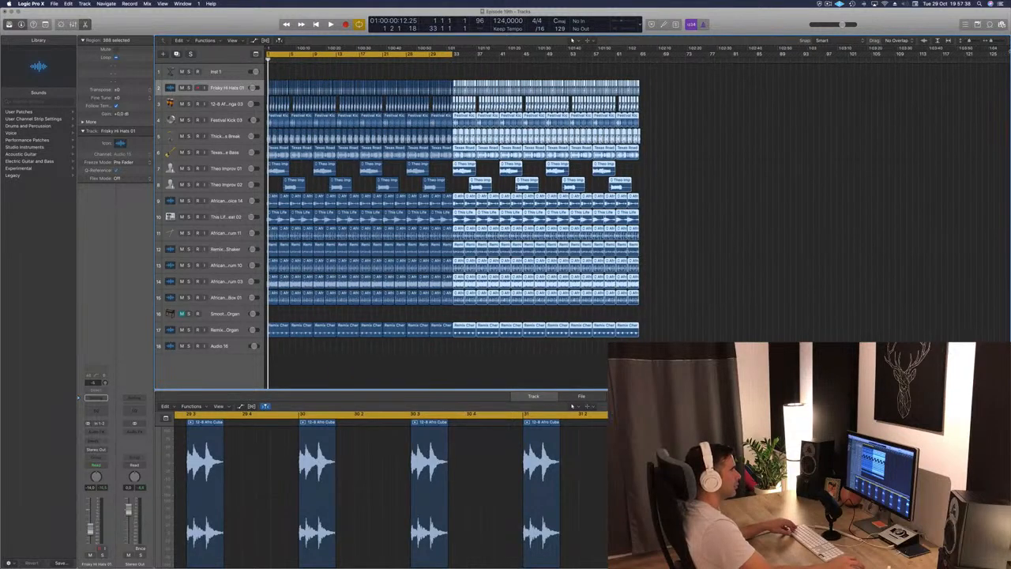
- Deselect all regions and fit the whole 64-bar arrangement into the Tracks area
key("super+Left")
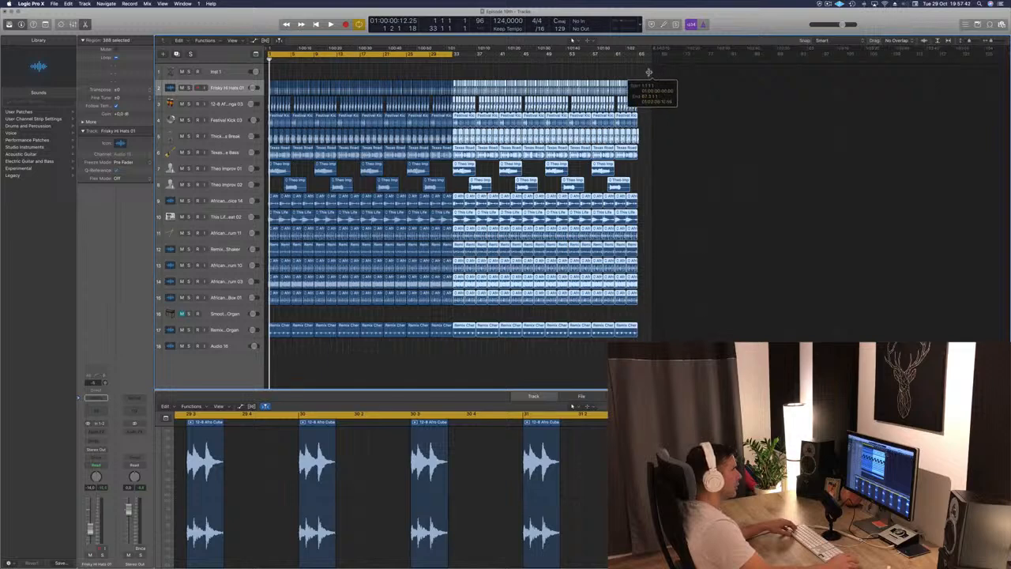
left_click(428, 362)
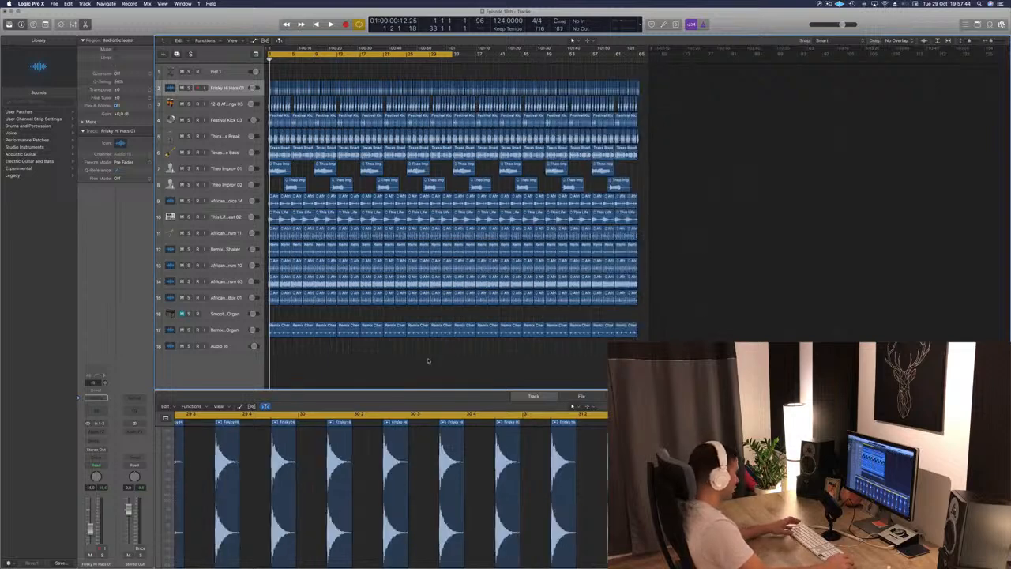
key("z")
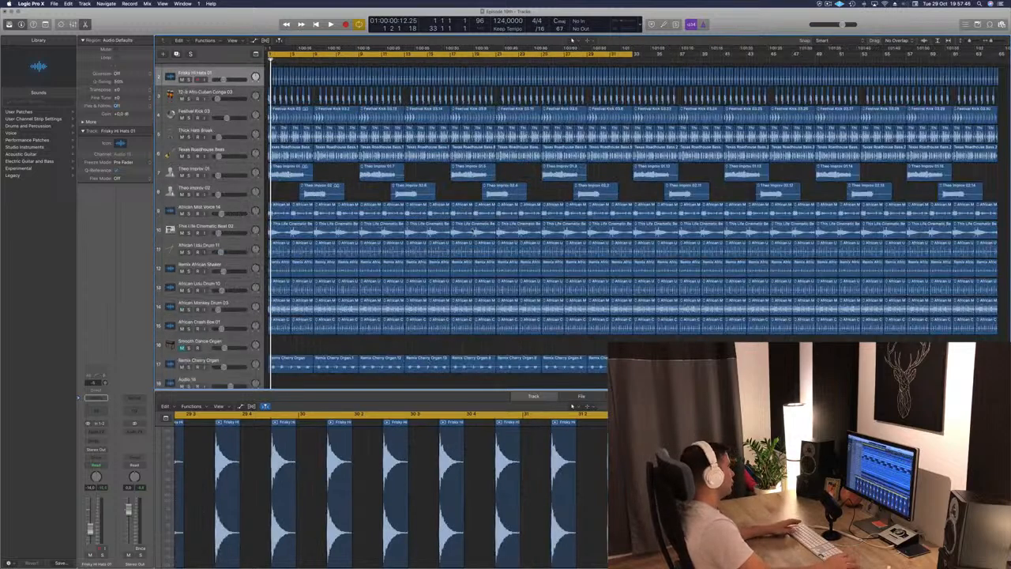
- Select the Festival Kick 03 track and play back the start of the extended arrangement from bar 1
key("space")
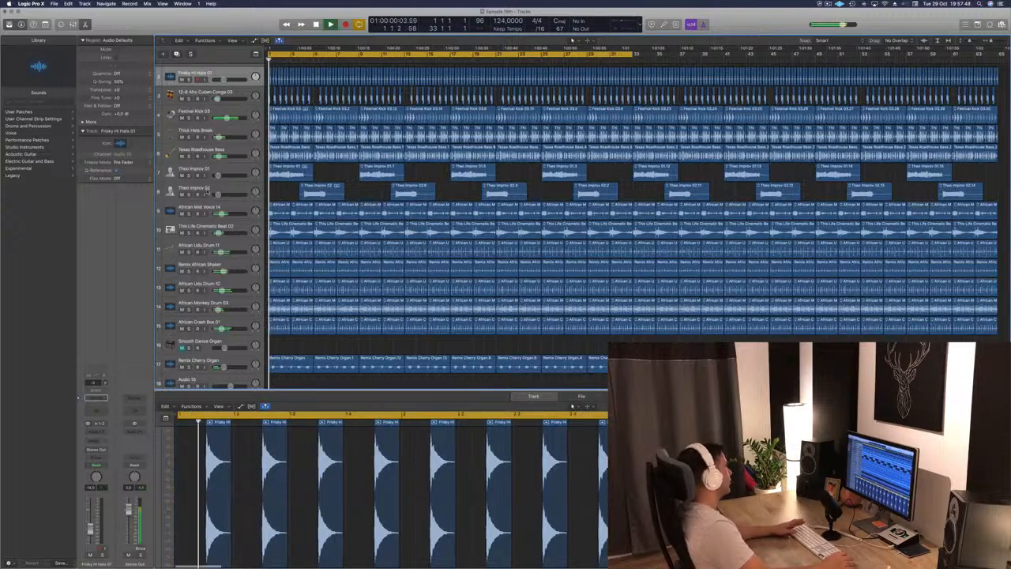
left_click(223, 114)
key("space")
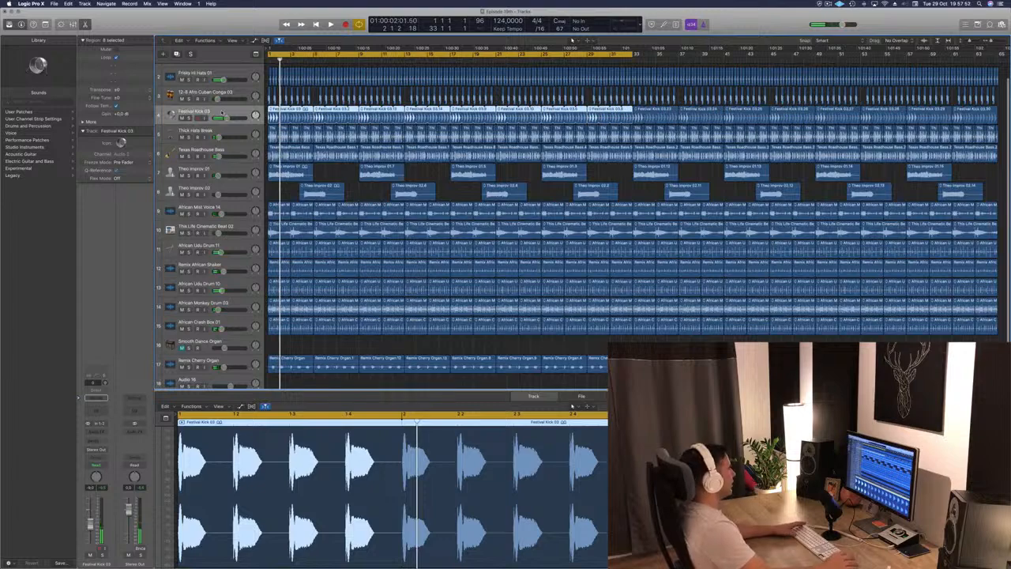
key("Return")
key("space")
scroll(265, 189, "down", 3)
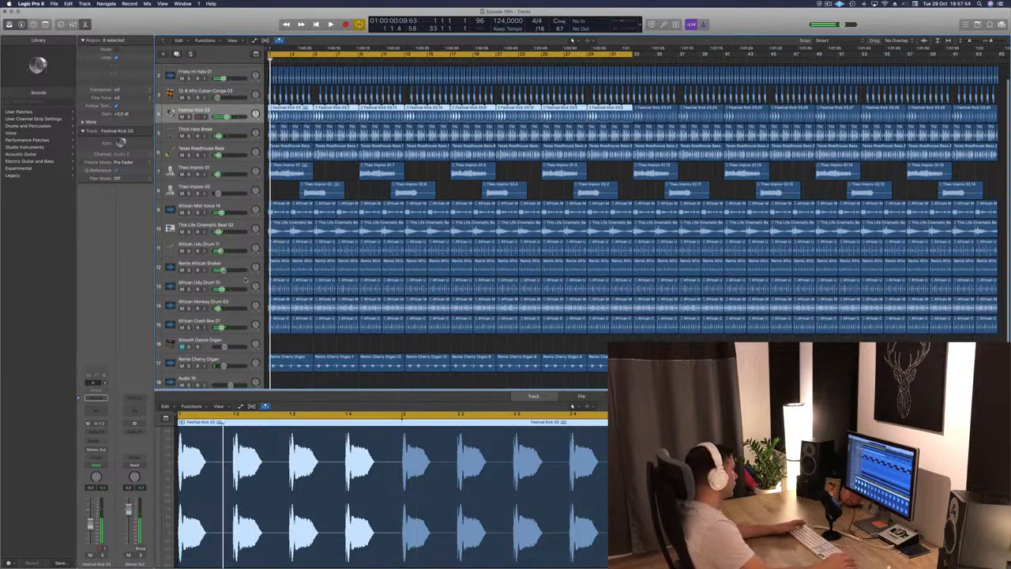
scroll(266, 193, "up", 3)
scroll(265, 191, "up", 1)
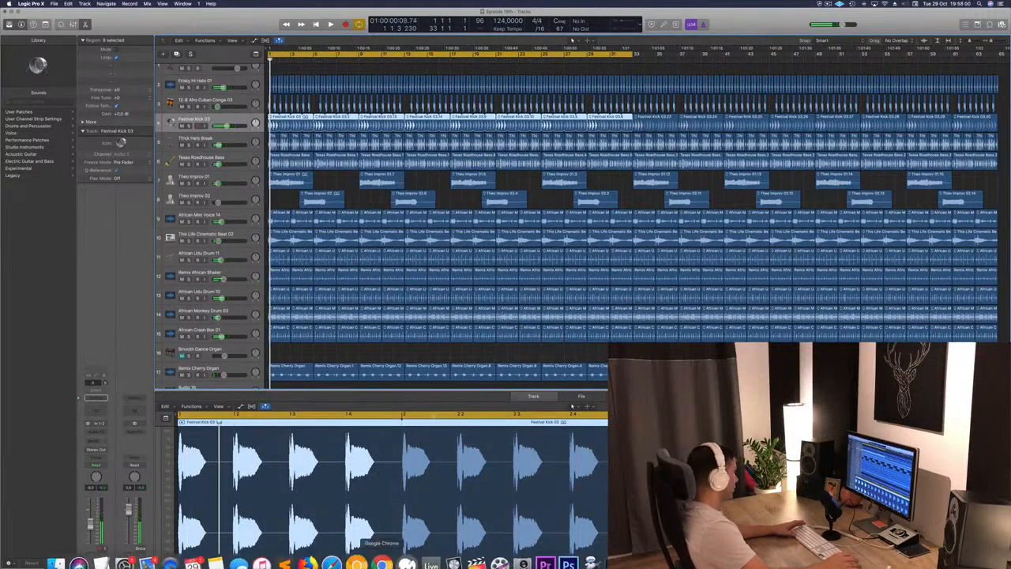
- Show the Mixer and lower the faders of all channels from Frisky Hi Hats 01 through Smooth Dance Organ to minimum
key("x")
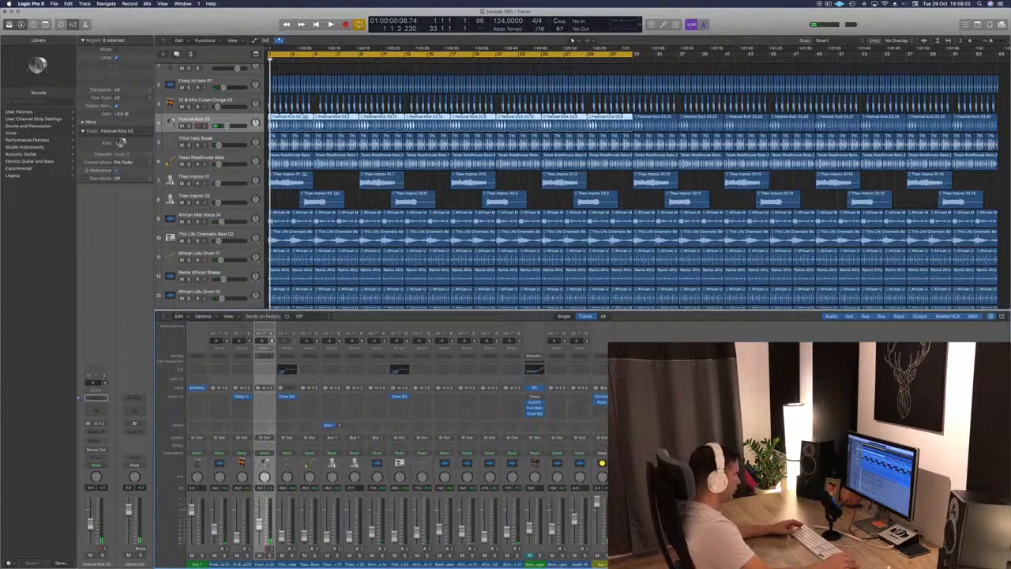
left_click(508, 564)
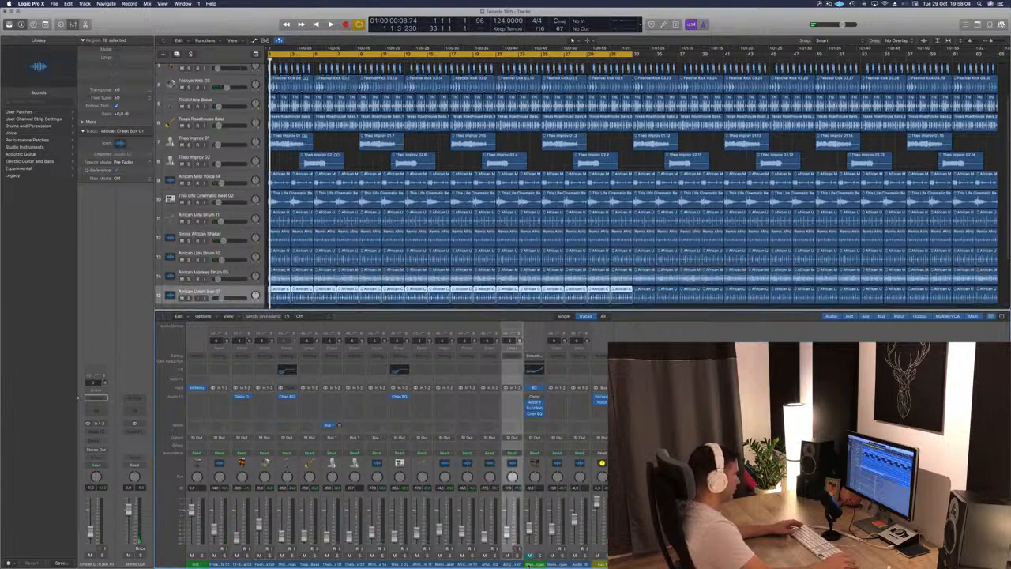
left_click_drag(535, 563, 214, 558)
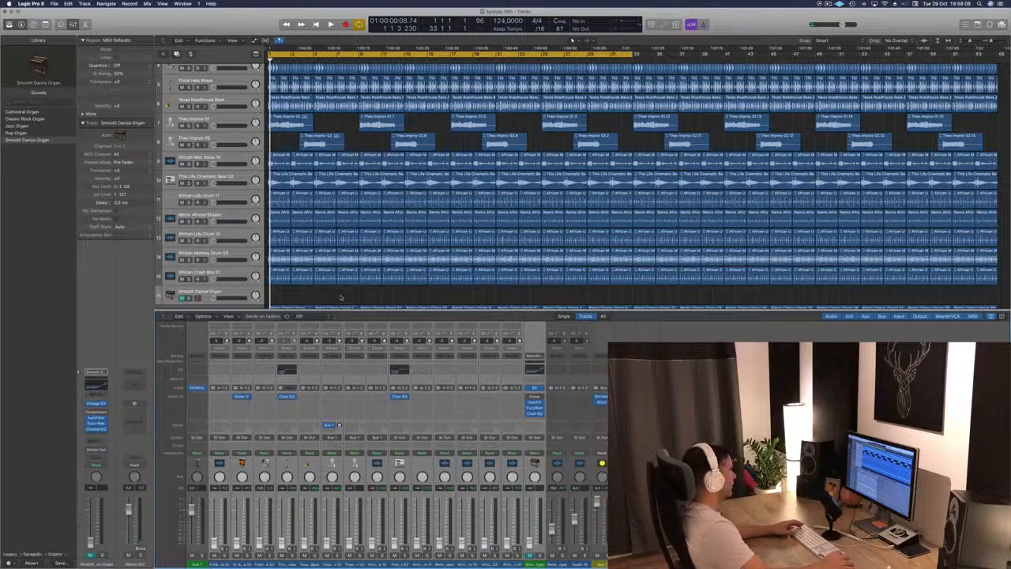
- Move the Festival Kick 03 track to second place, directly below Inst 1
scroll(341, 297, "up", 5)
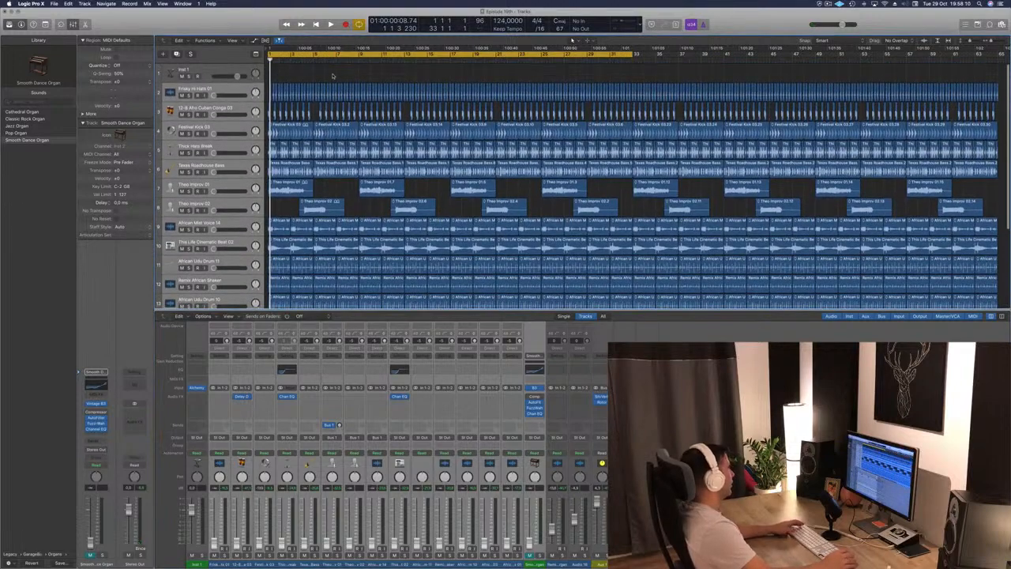
left_click(244, 90)
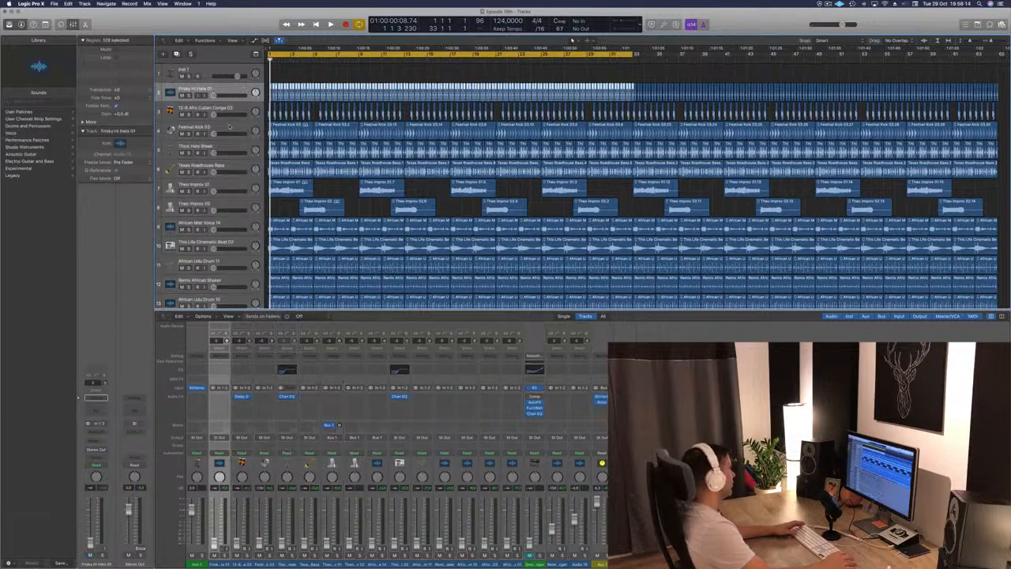
left_click_drag(229, 127, 235, 91)
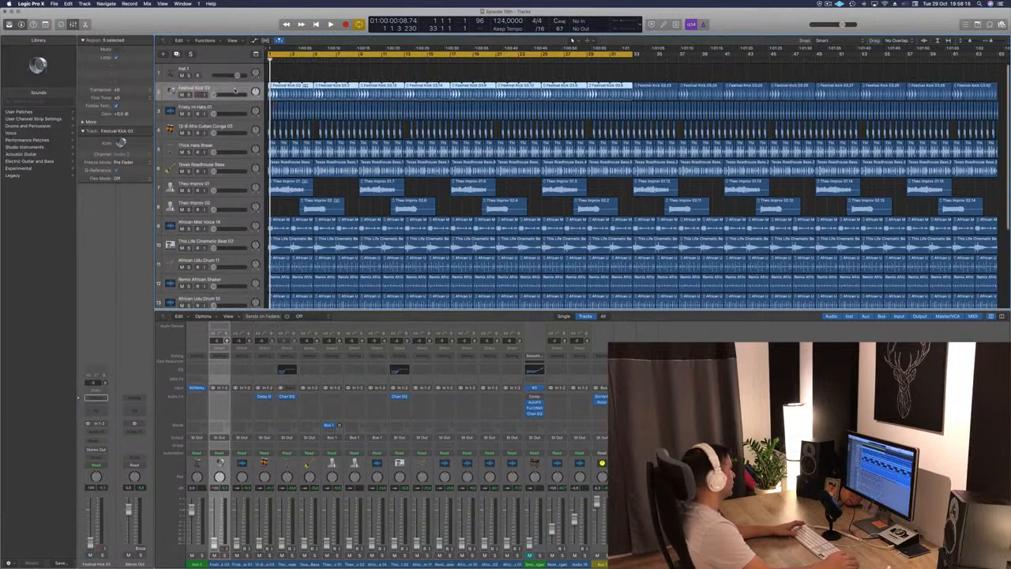
- Play the arrangement to find what is still audible and lower the Remix Cherry Organ track's volume to minimum
key("space")
scroll(255, 172, "down", 3)
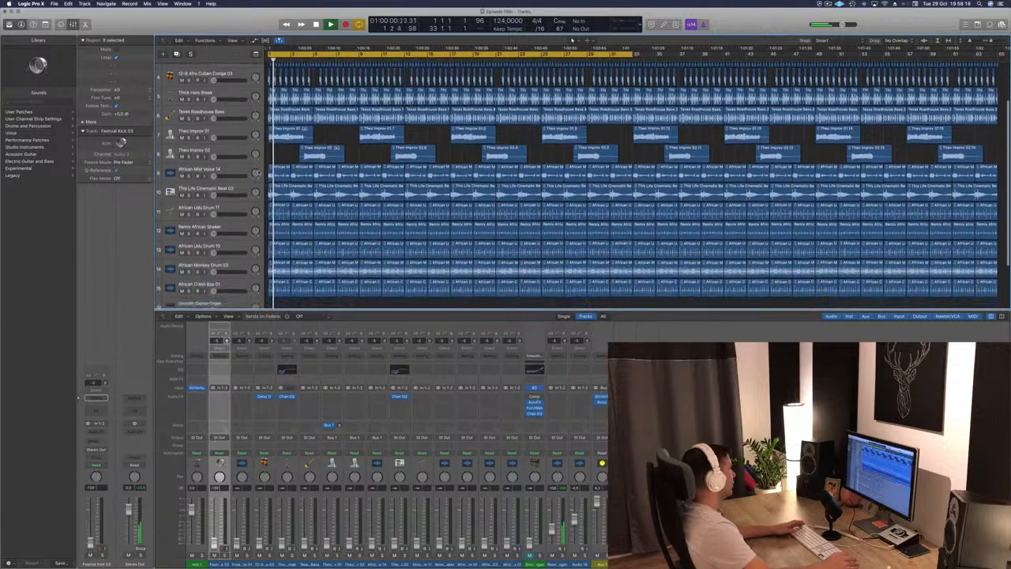
scroll(256, 174, "down", 3)
left_click_drag(224, 265, 212, 265)
scroll(213, 226, "up", 3)
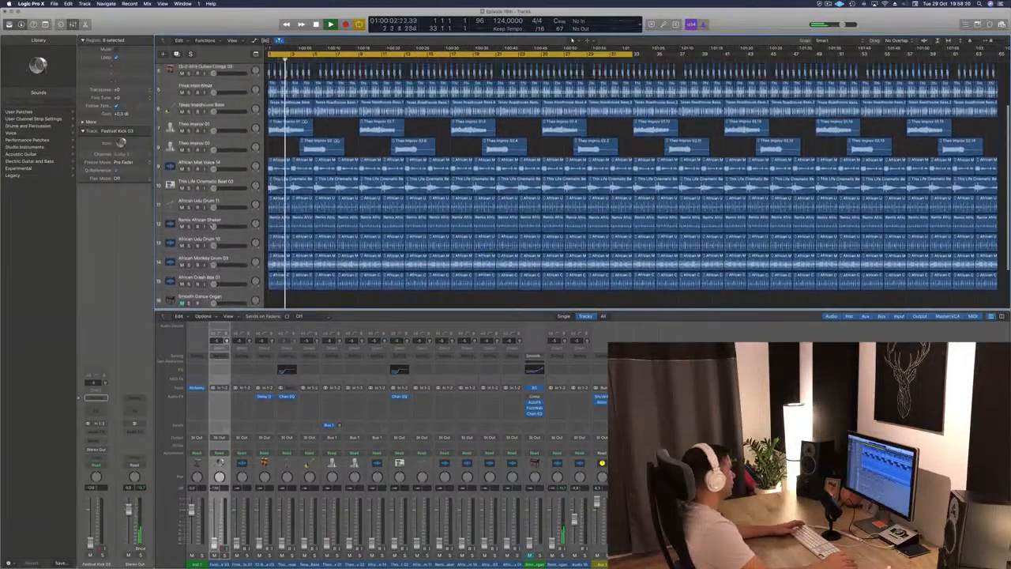
scroll(213, 226, "up", 4)
key("space")
- Raise the Festival Kick 03 track's volume and play it alone from bar 1
left_click_drag(214, 96, 226, 97)
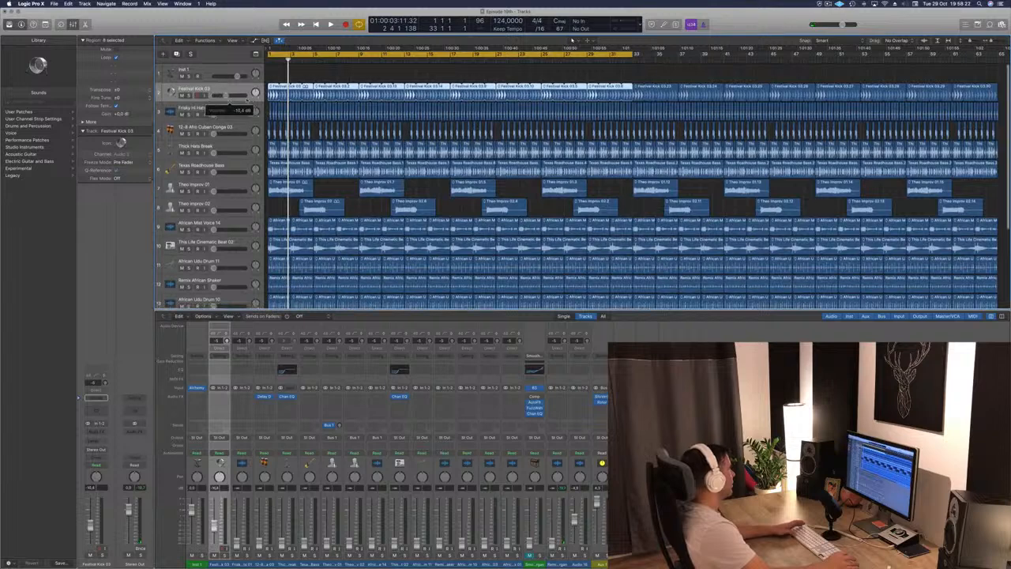
key("Return")
key("space")
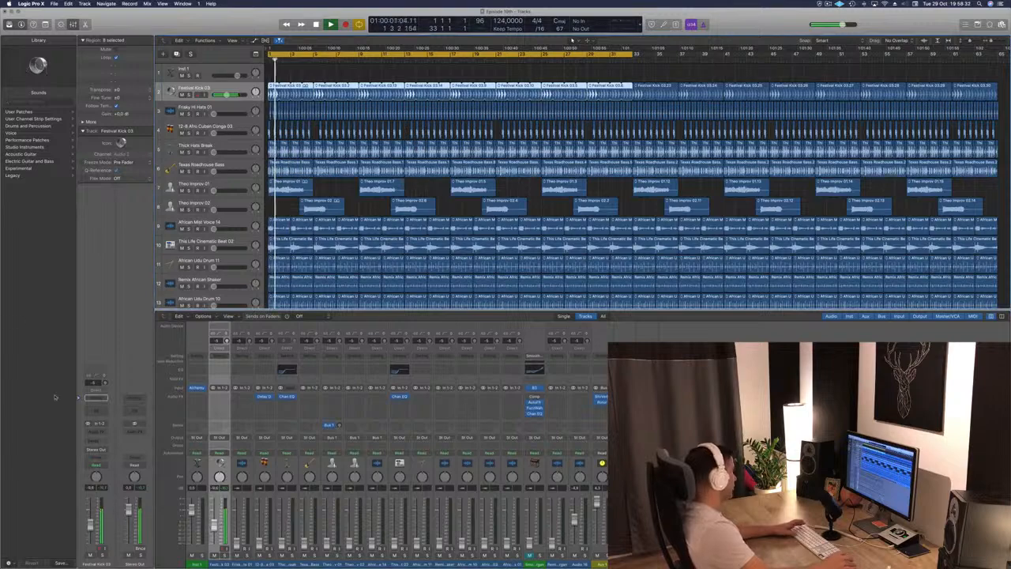
- Insert a Channel EQ on the Festival Kick 03 track during playback and move its window aside
key("space")
key("space")
left_click(97, 411)
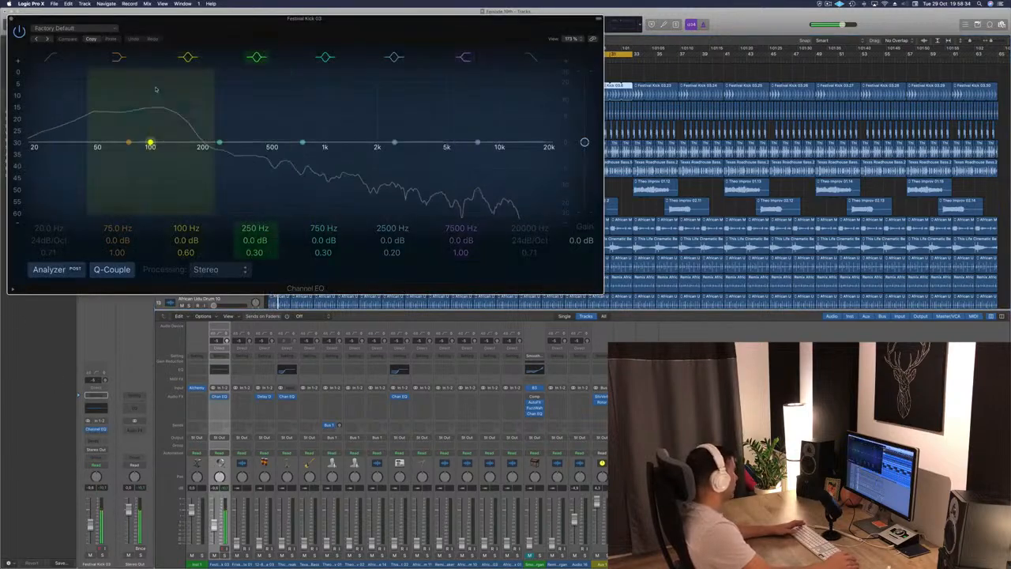
left_click_drag(169, 26, 765, 95)
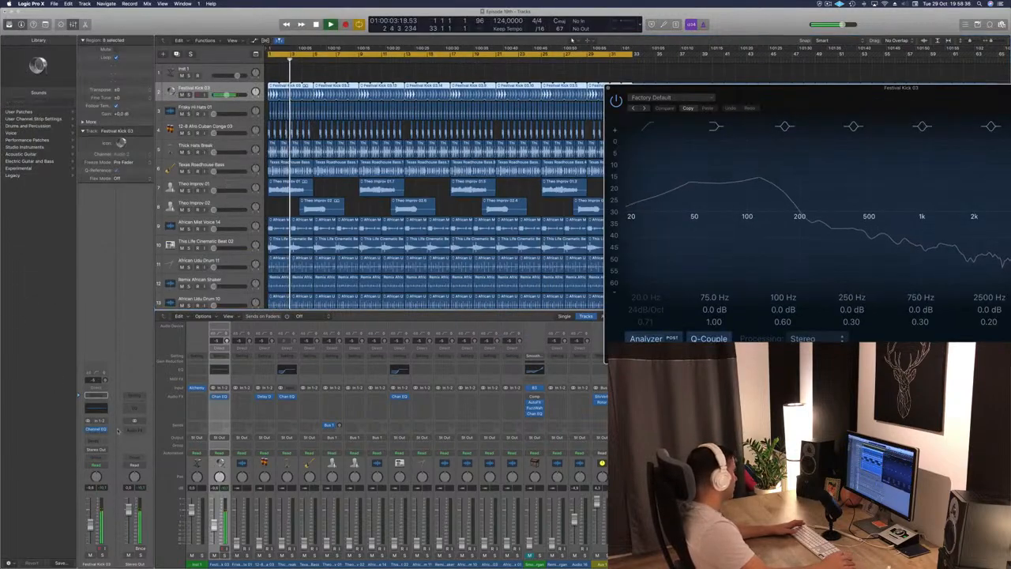
- Add a stereo Compressor after the Channel EQ on Festival Kick 03, adjust its attack and close its window
left_click(97, 434)
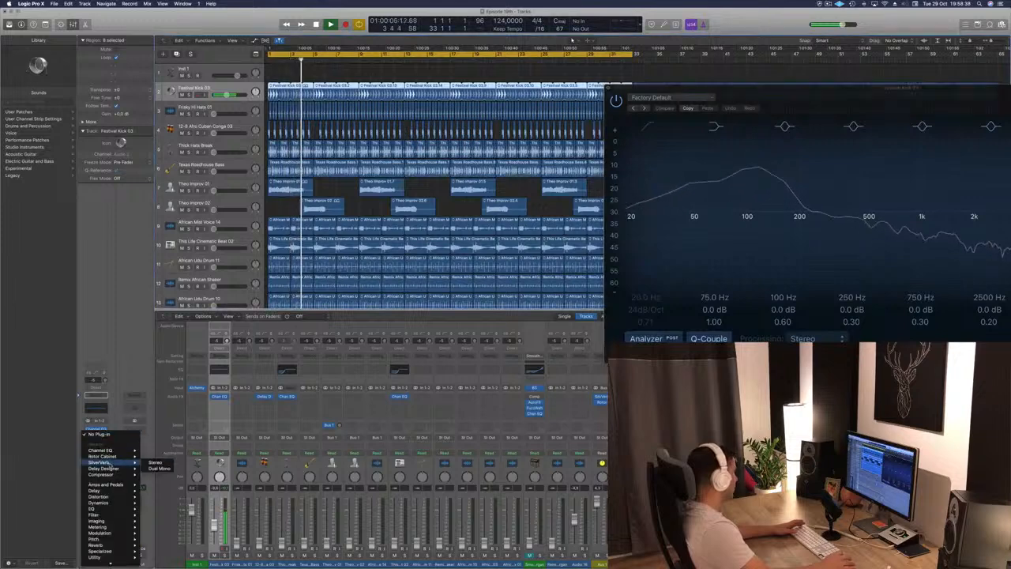
mouse_move(111, 474)
left_click(155, 474)
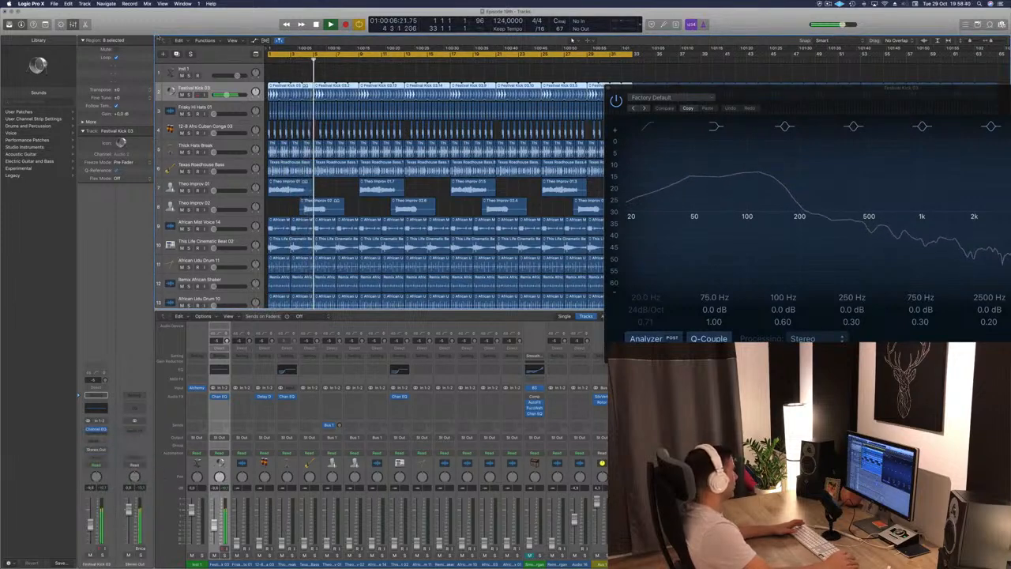
left_click(540, 320)
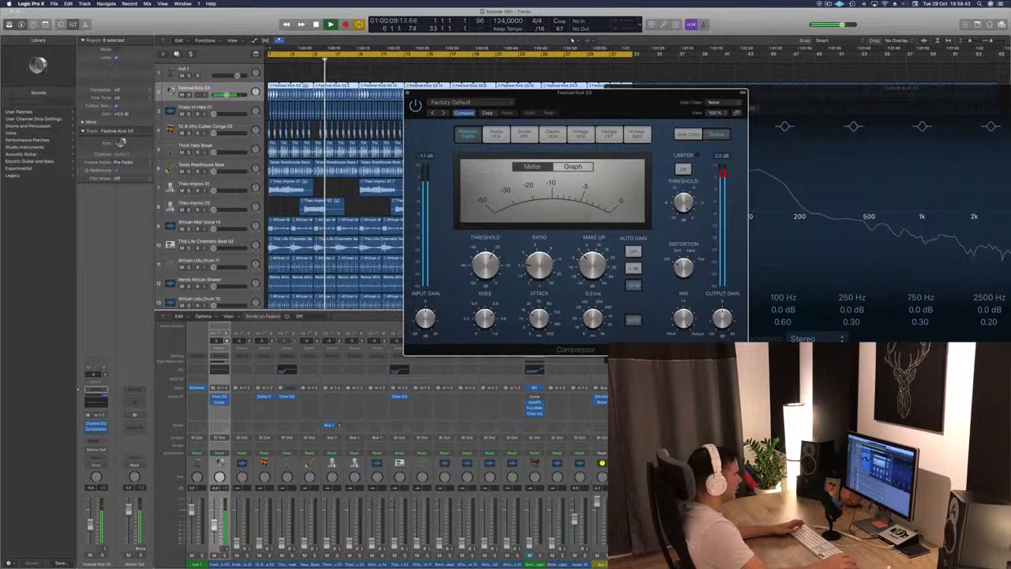
left_click_drag(546, 302, 535, 339)
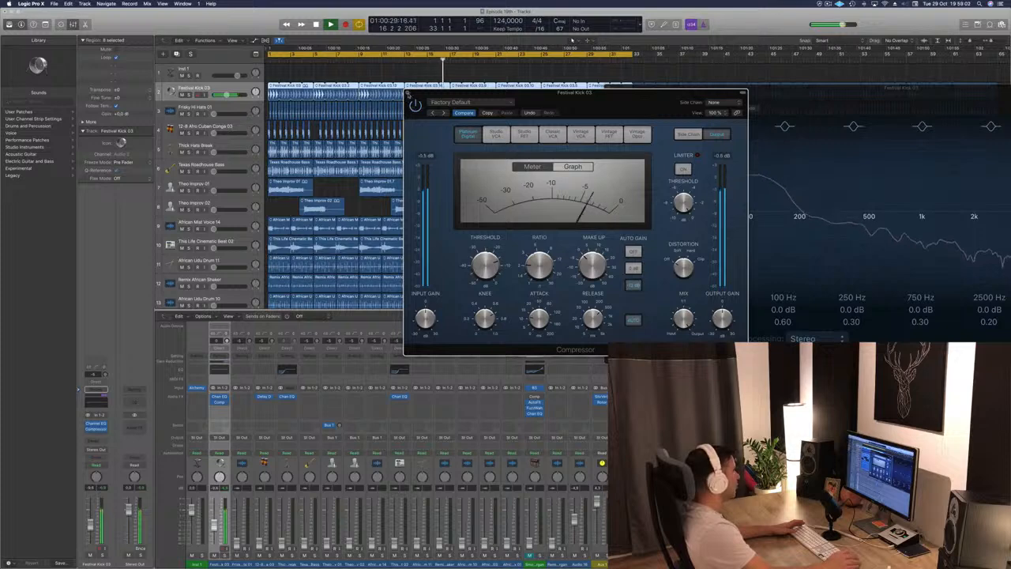
key("super+w")
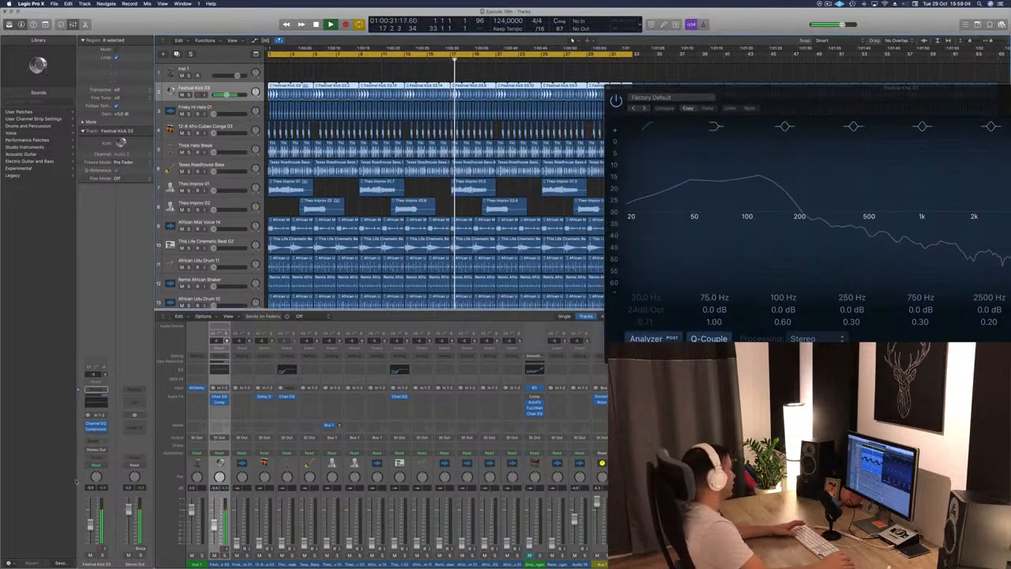
- Restart playback from bar 1 and raise the volumes of Frisky Hi Hats 01 and 12-8 Afro Cuban Conga 03
key("Return")
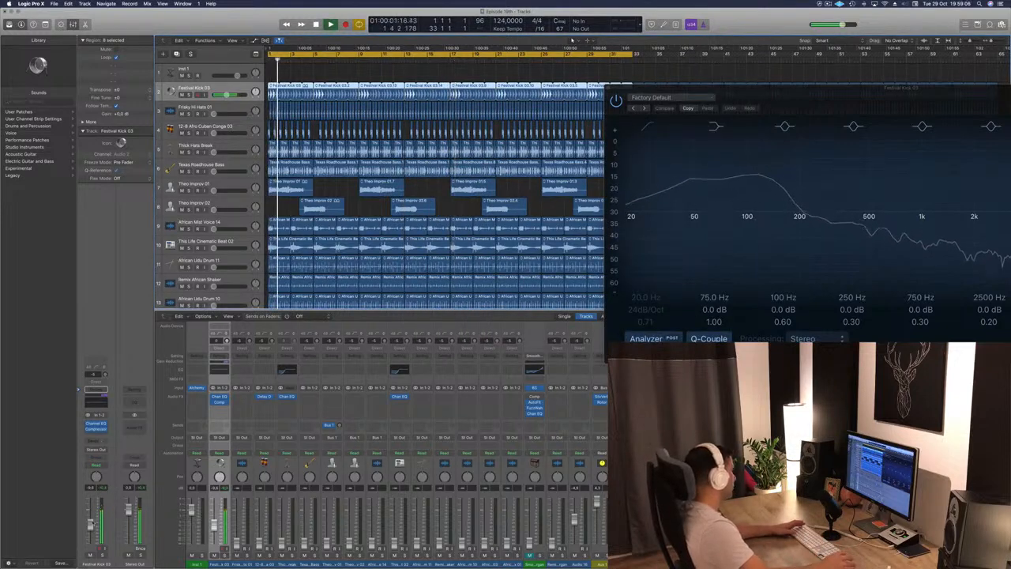
key("Return")
key("Return")
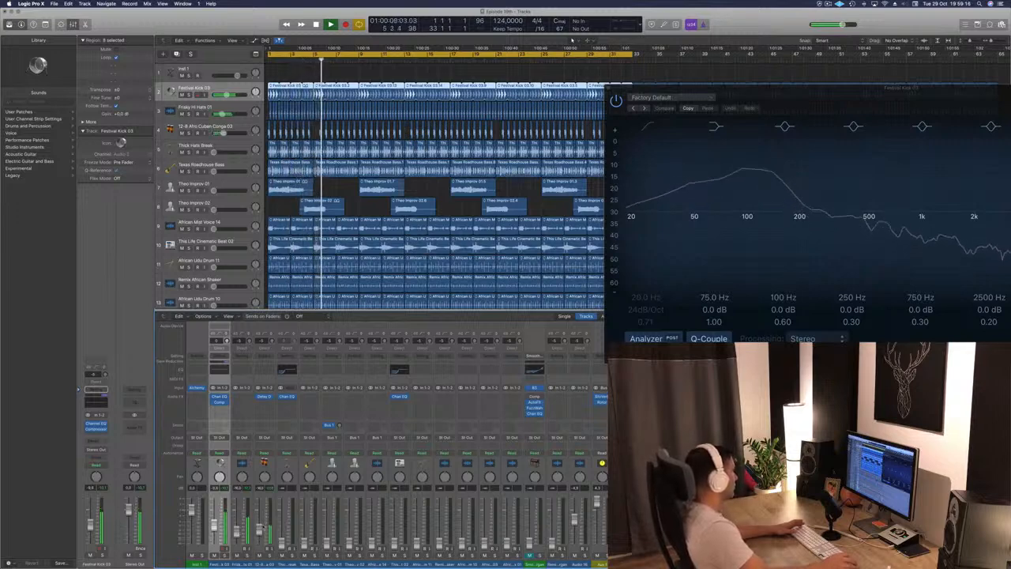
- Return the conga's fader to minimum and bring in African Udu Drum 11 directly below Frisky Hi Hats 01
left_click(259, 531)
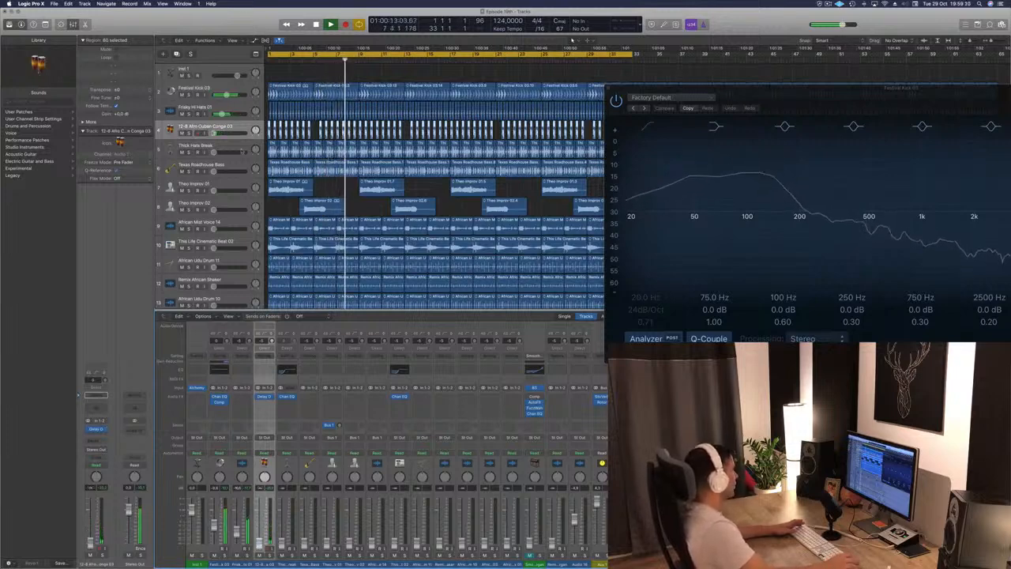
scroll(264, 225, "down", 2)
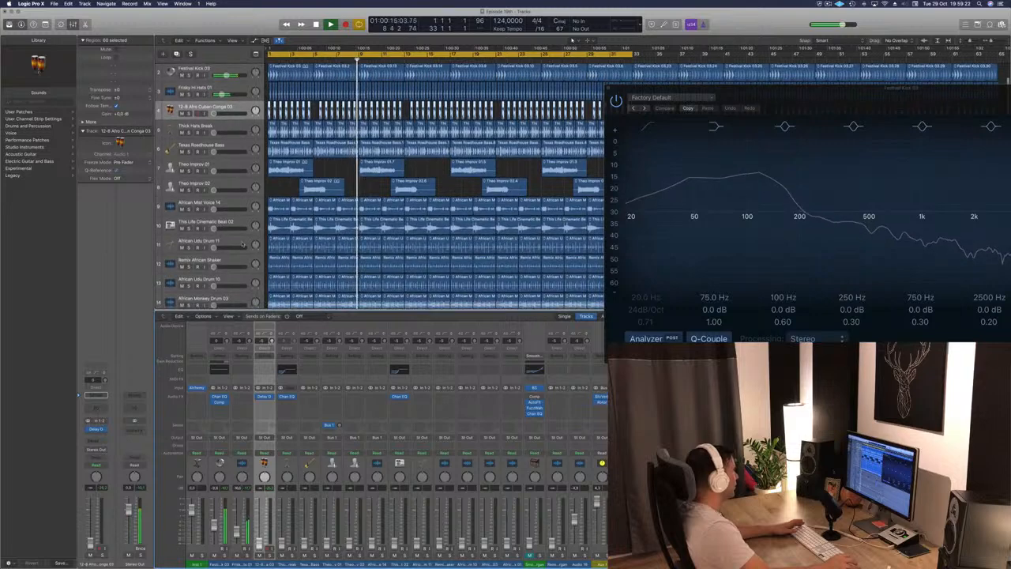
left_click_drag(239, 240, 222, 116)
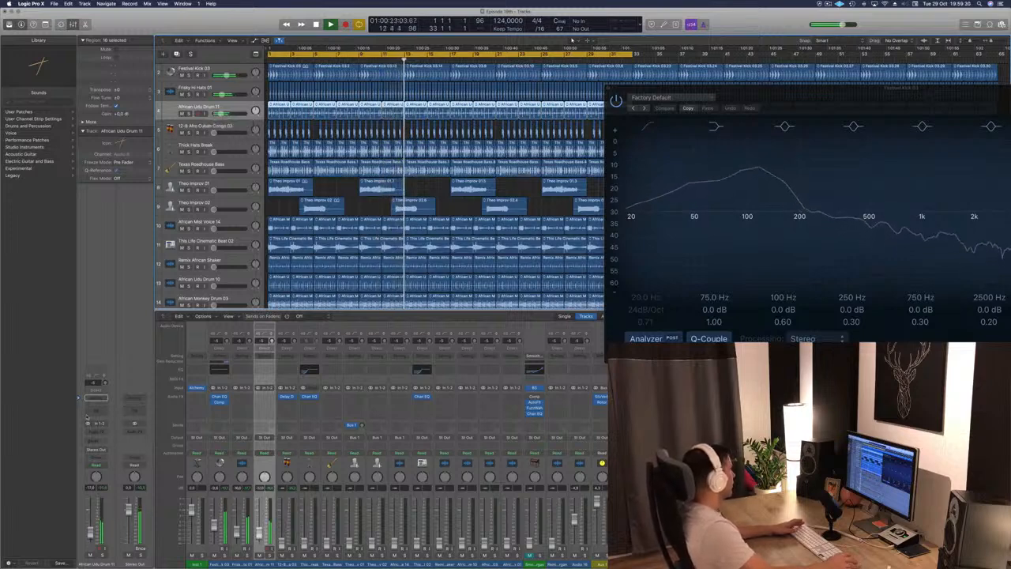
- Add a Channel EQ to African Udu Drum 11 with a 24 dB/Oct low cut at 215 Hz, and close its window
left_click(95, 399)
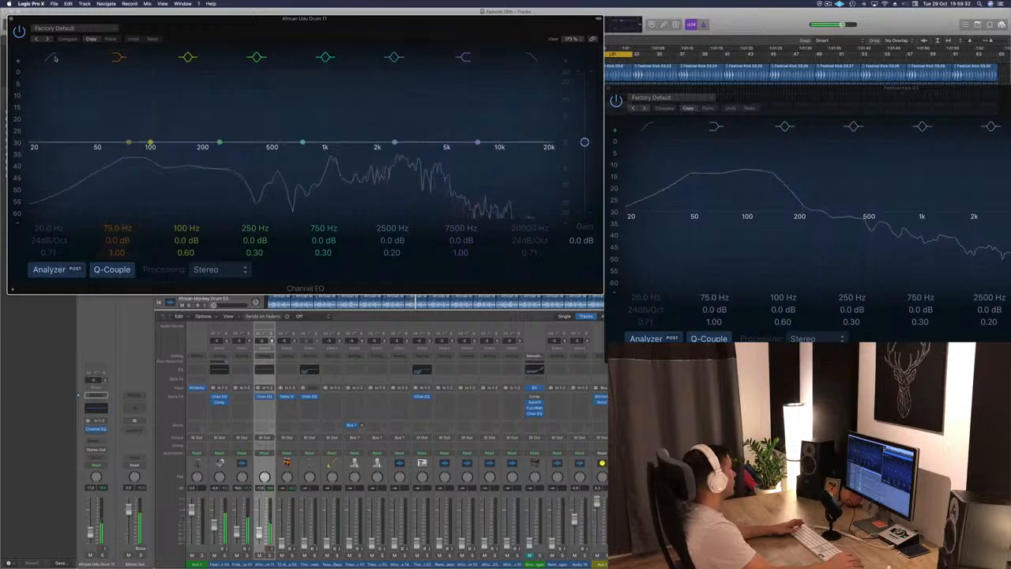
left_click_drag(43, 160, 211, 159)
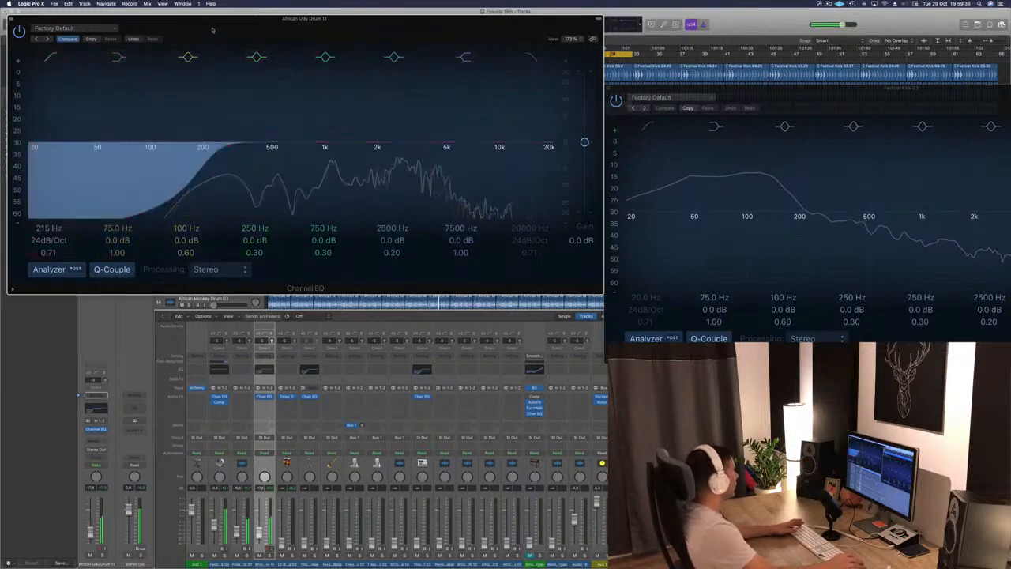
left_click_drag(144, 30, 301, 51)
key("super+w")
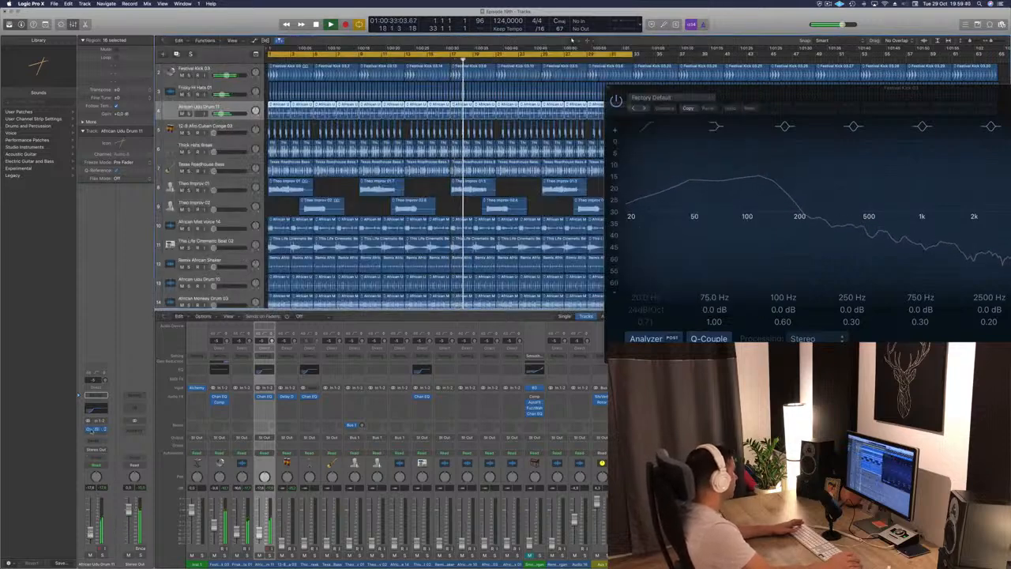
- Add a stereo Stereo Delay after the Channel EQ on African Udu Drum 11 and close its window
left_click(92, 430)
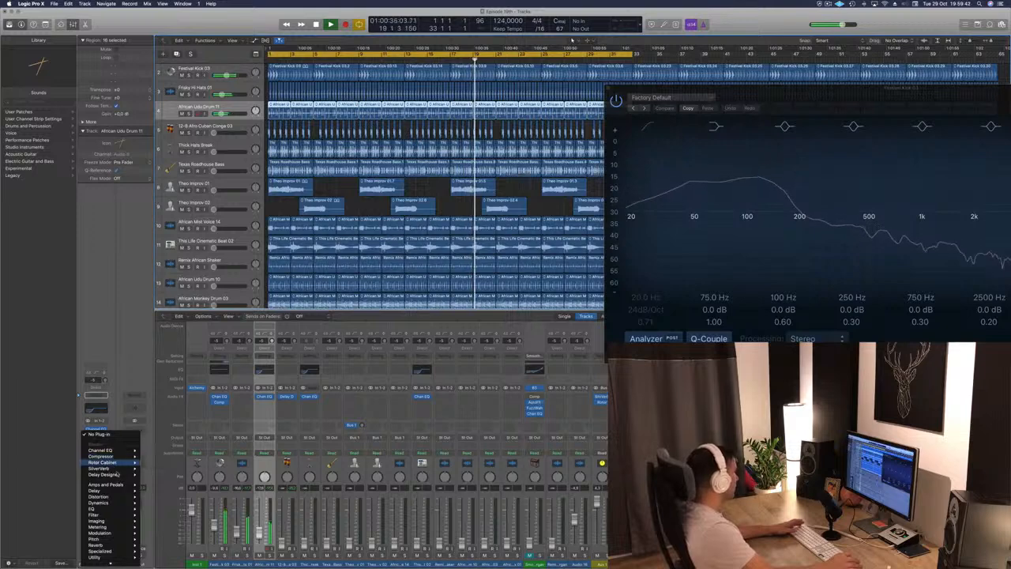
mouse_move(117, 474)
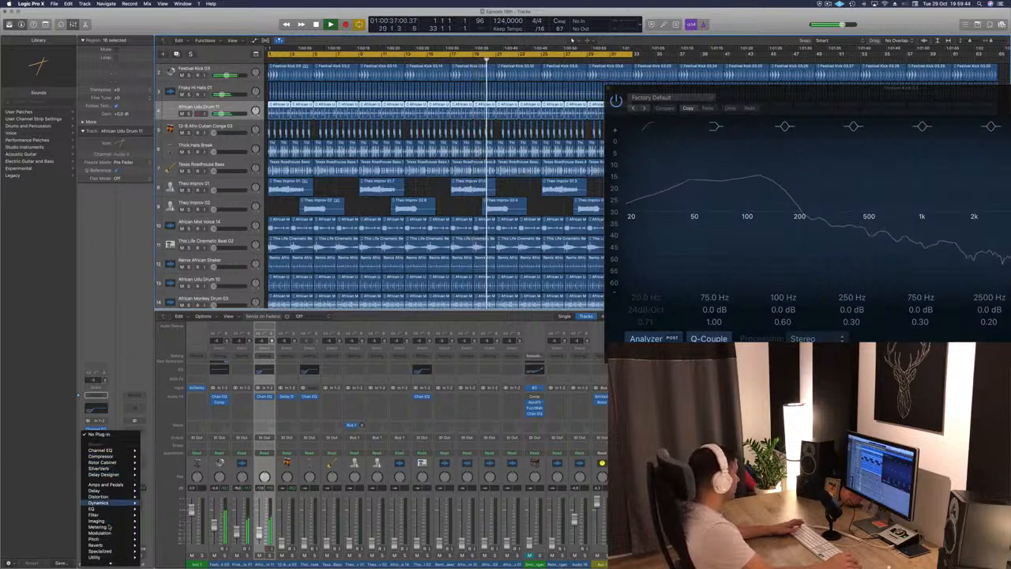
mouse_move(116, 504)
mouse_move(170, 496)
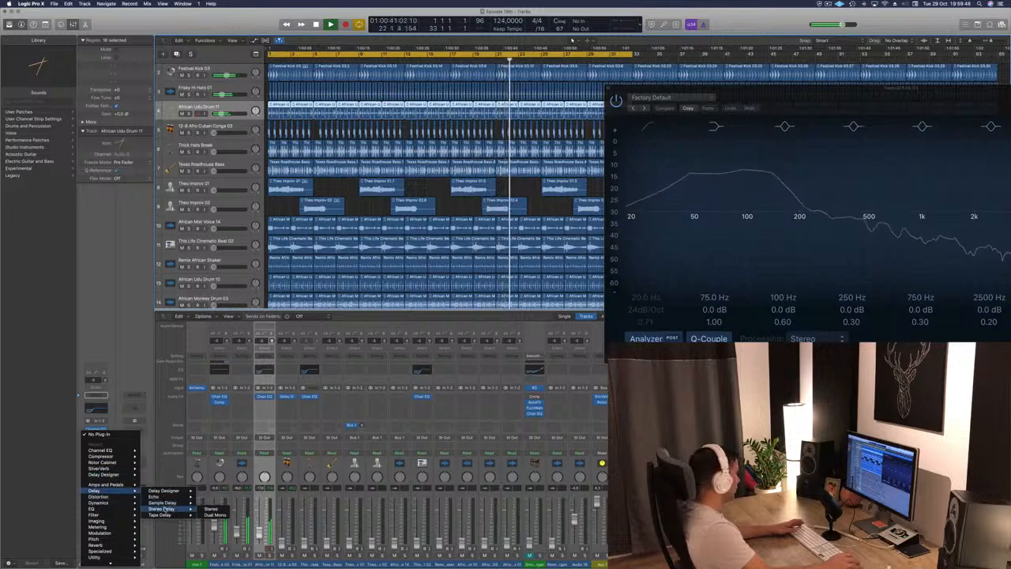
left_click(209, 512)
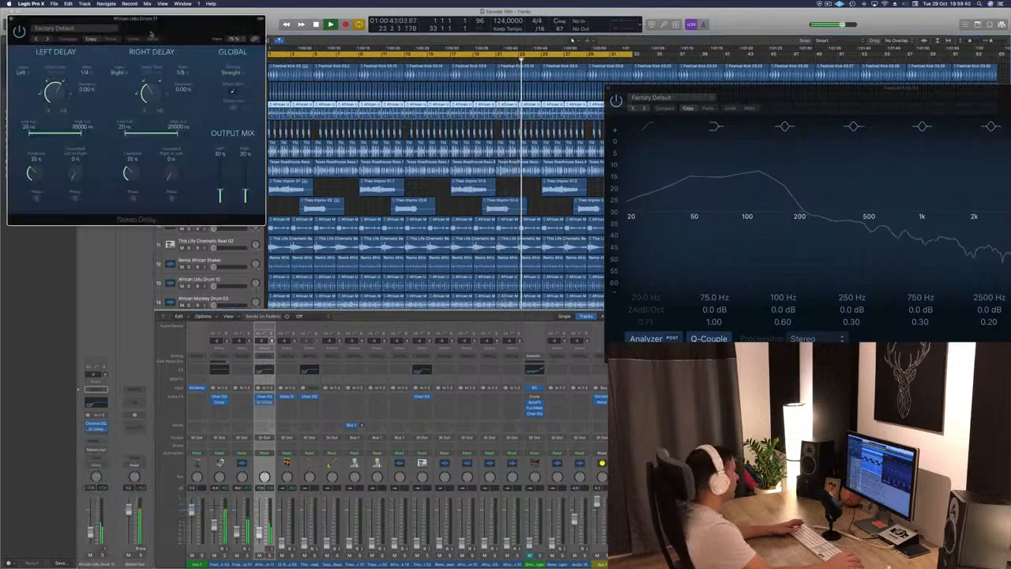
left_click_drag(164, 30, 512, 115)
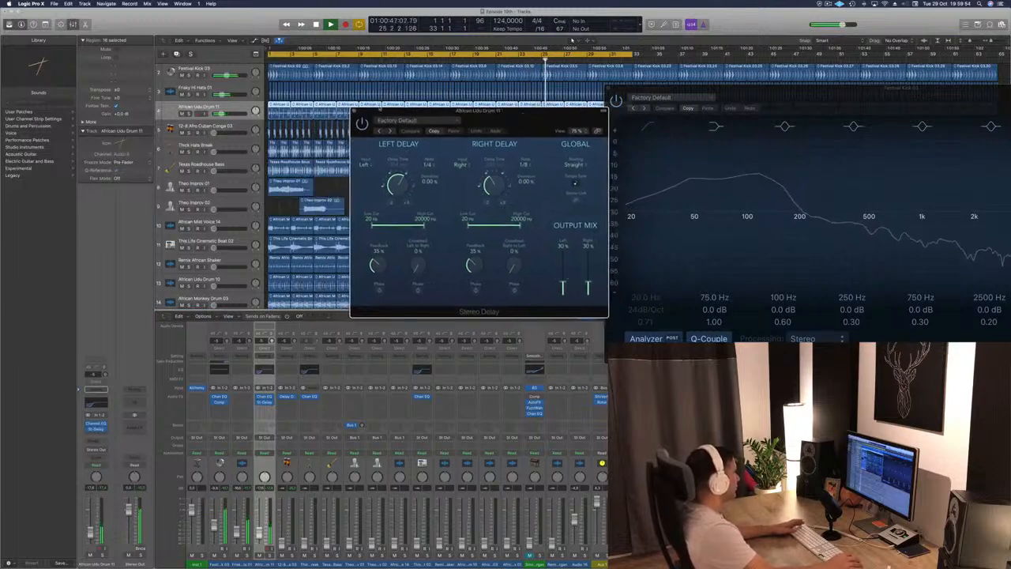
left_click(354, 112)
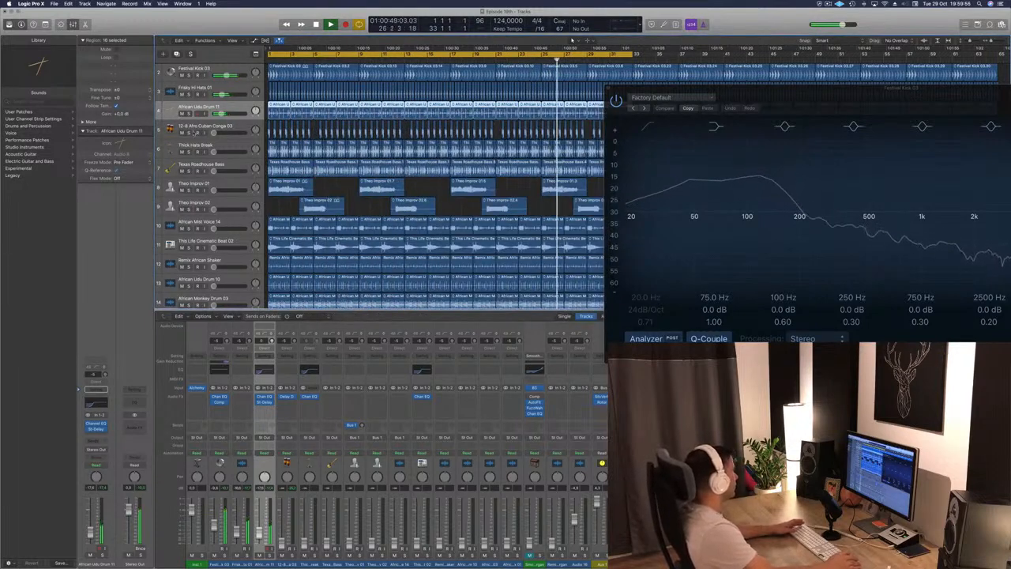
- Place the Thick Hats Break track directly below African Udu Drum 11 and bring up its volume slightly
left_click_drag(223, 150, 189, 132)
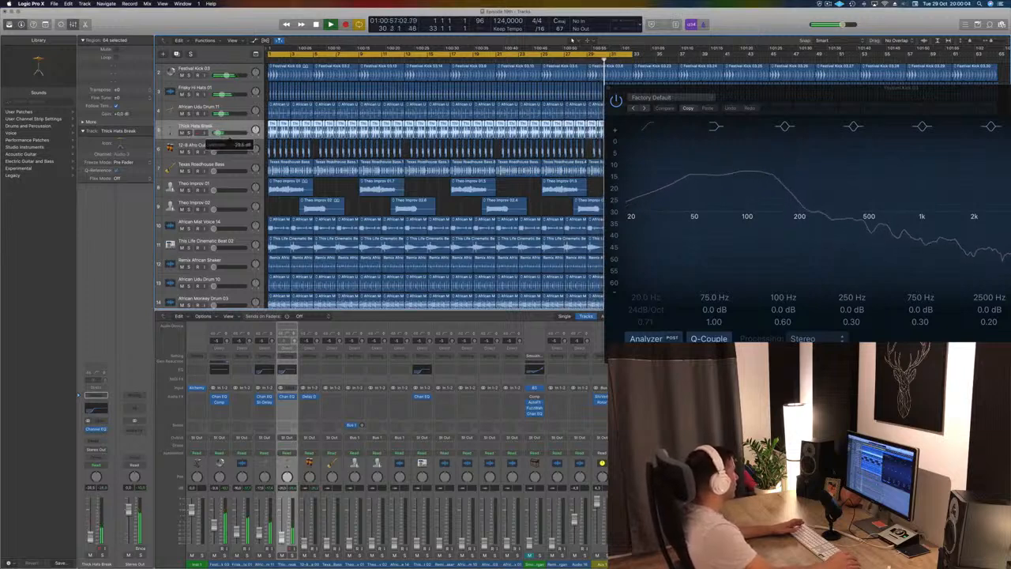
left_click_drag(218, 133, 218, 133)
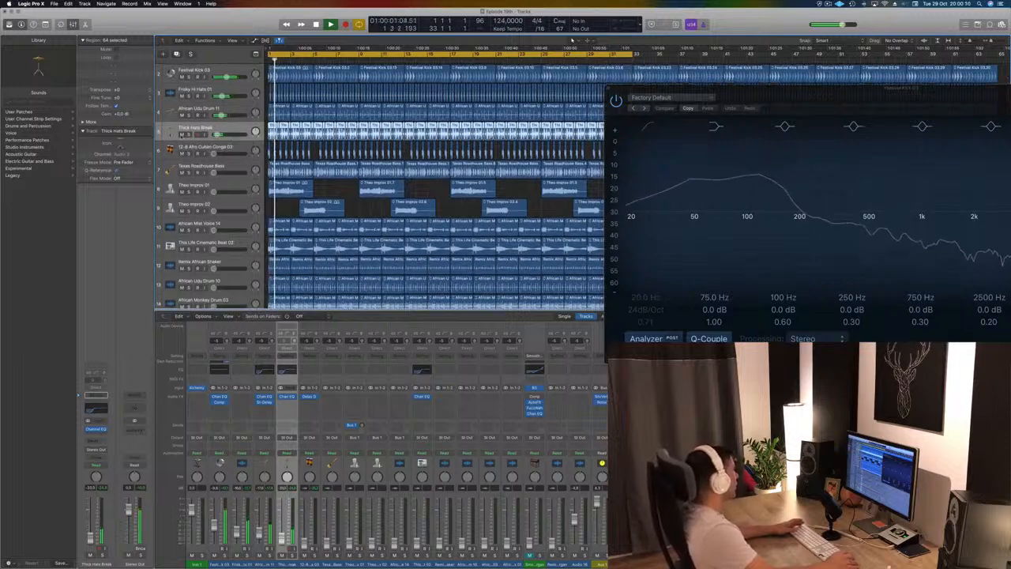
left_click_drag(218, 135, 219, 134)
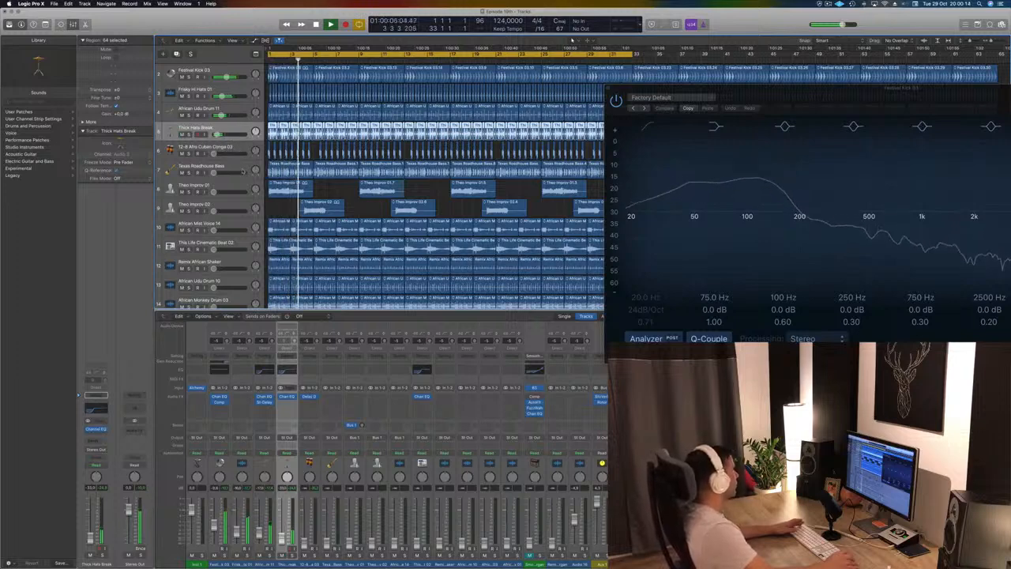
- Place the Remix African Shaker track directly below Thick Hats Break and raise its volume
key("Down")
key("Down")
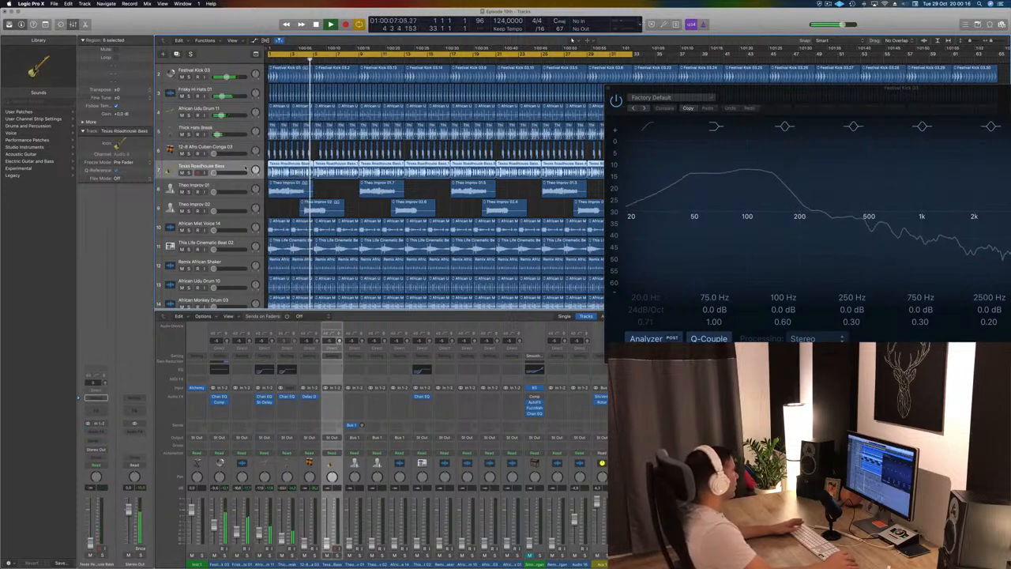
key("Down")
key("Down")
key("Down")
key("Down")
key("Down")
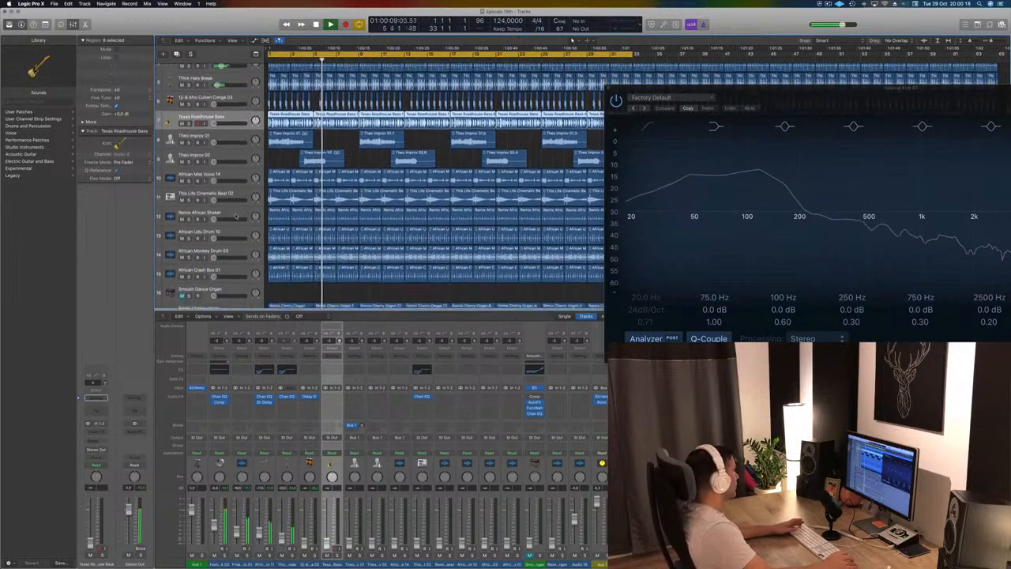
left_click_drag(240, 210, 221, 98)
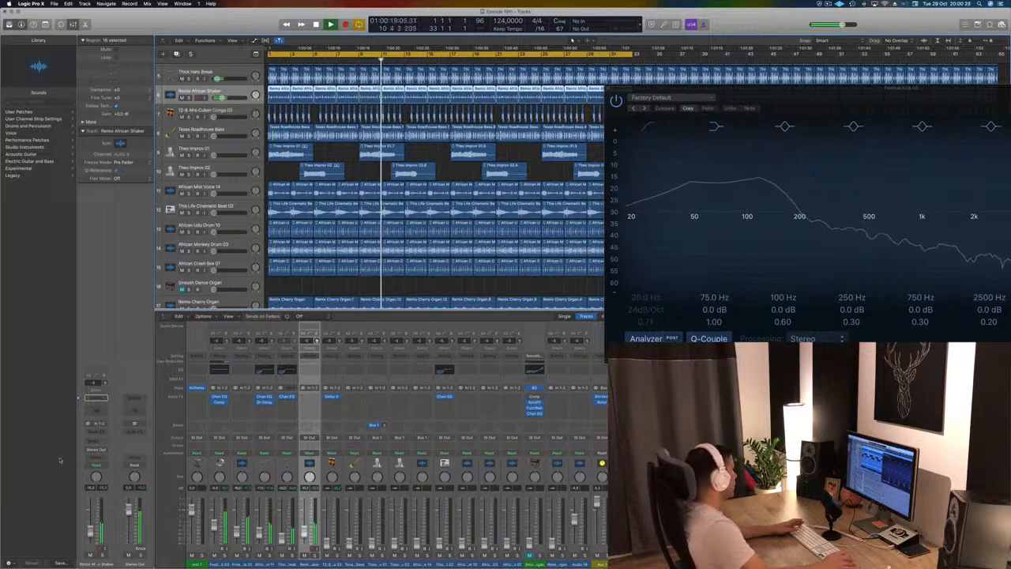
- Add a stereo Stereo Delay to Remix African Shaker, closing its window and the Festival Kick 03 Channel EQ window
left_click(95, 434)
mouse_move(101, 456)
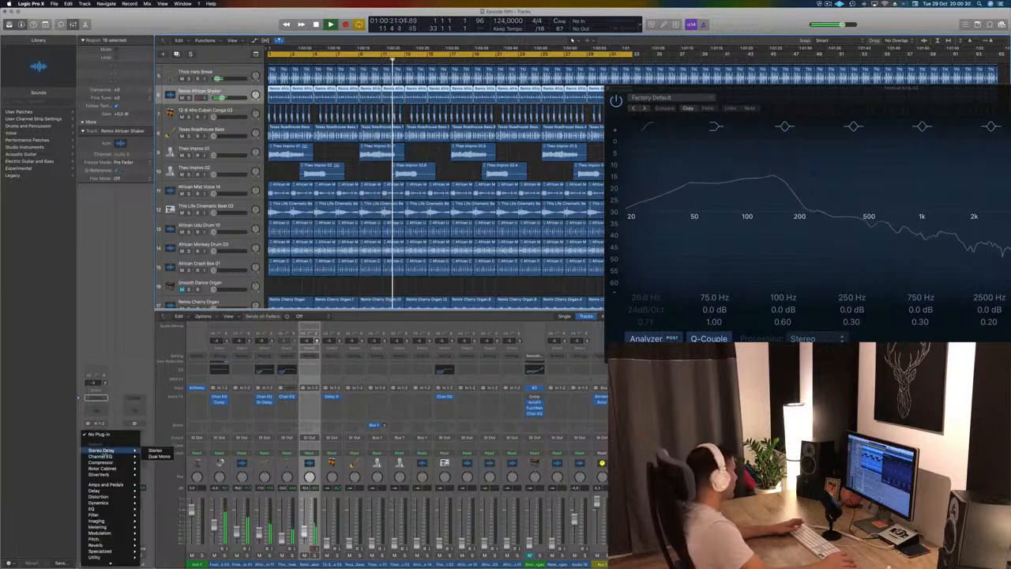
scroll(99, 452, "down", 1)
left_click(156, 447)
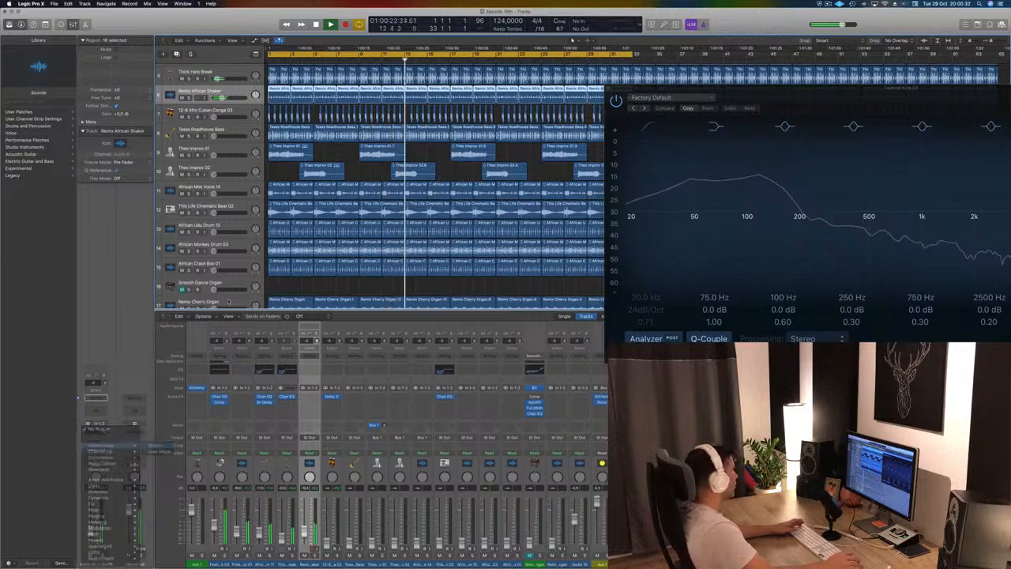
left_click_drag(147, 14, 770, 129)
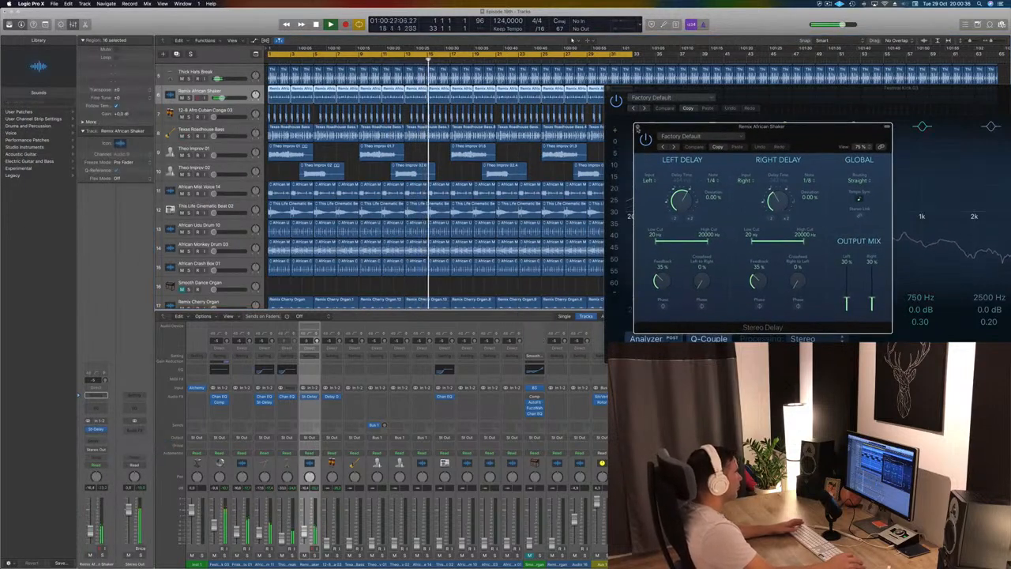
left_click(638, 127)
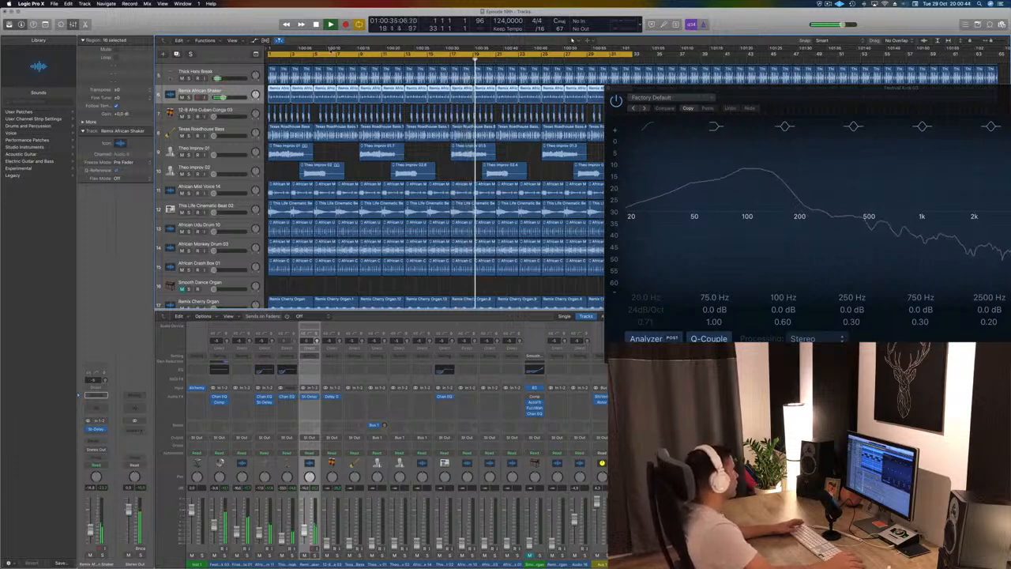
left_click_drag(613, 88, 527, 90)
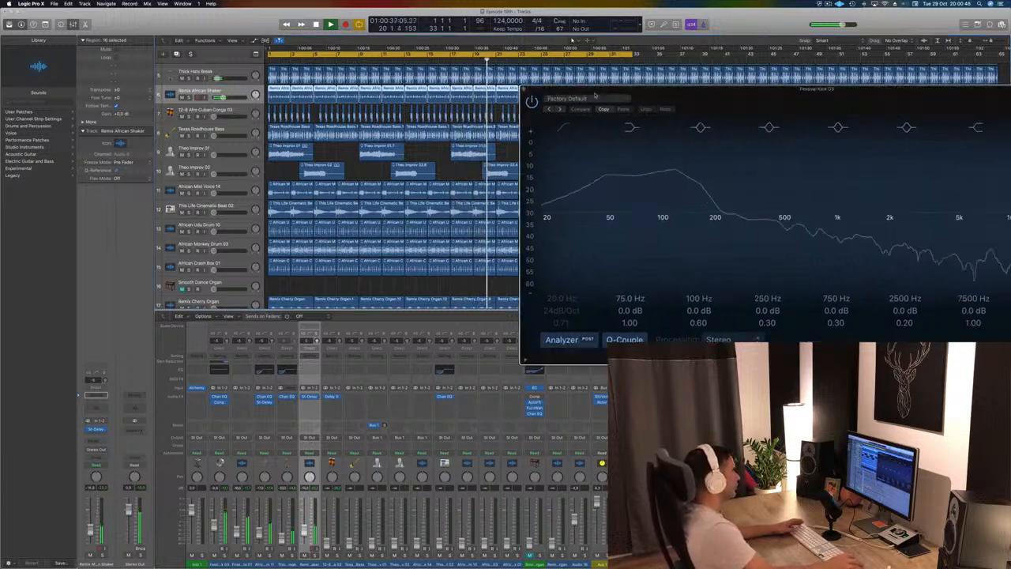
left_click(522, 90)
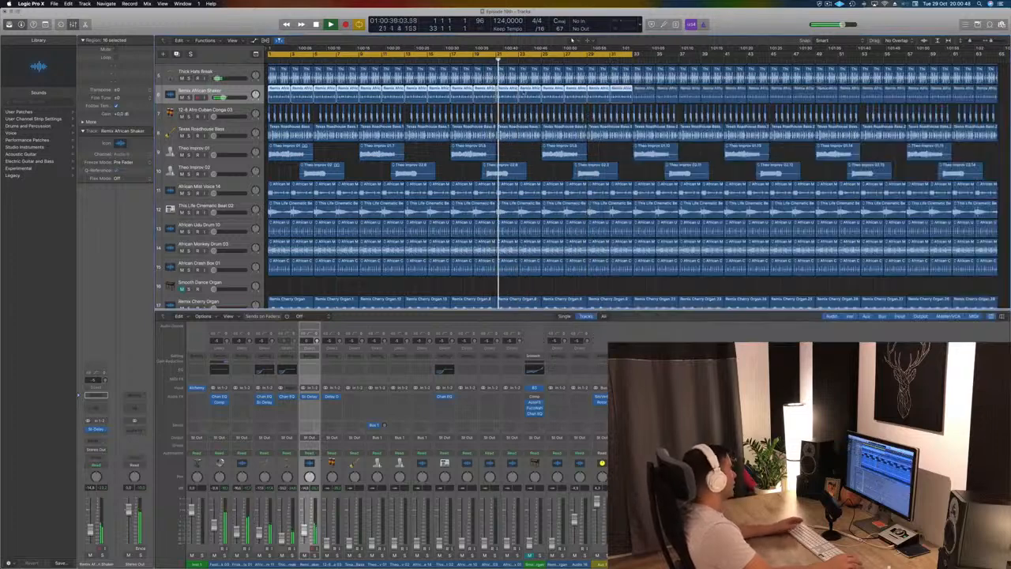
- Place the African Monkey Drum 03 track directly below Remix African Shaker and raise its volume to audition it
scroll(185, 169, "down", 2)
scroll(183, 172, "down", 2)
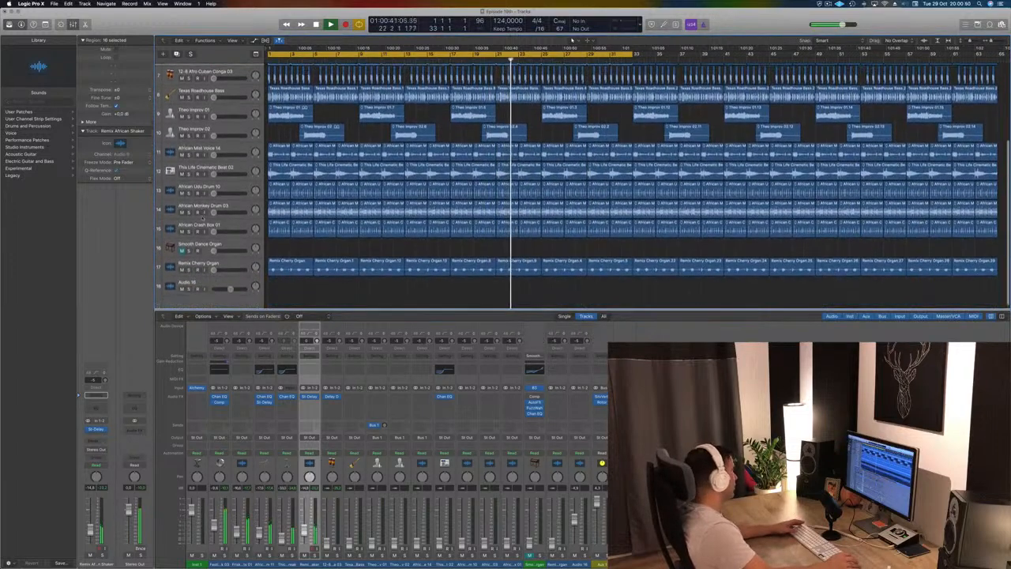
scroll(246, 198, "up", 2)
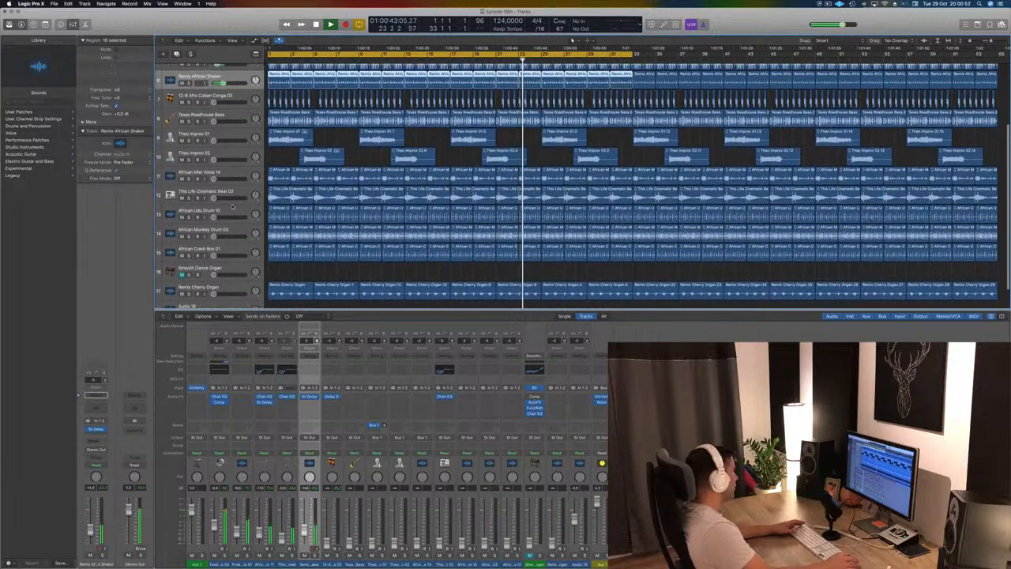
left_click(235, 211)
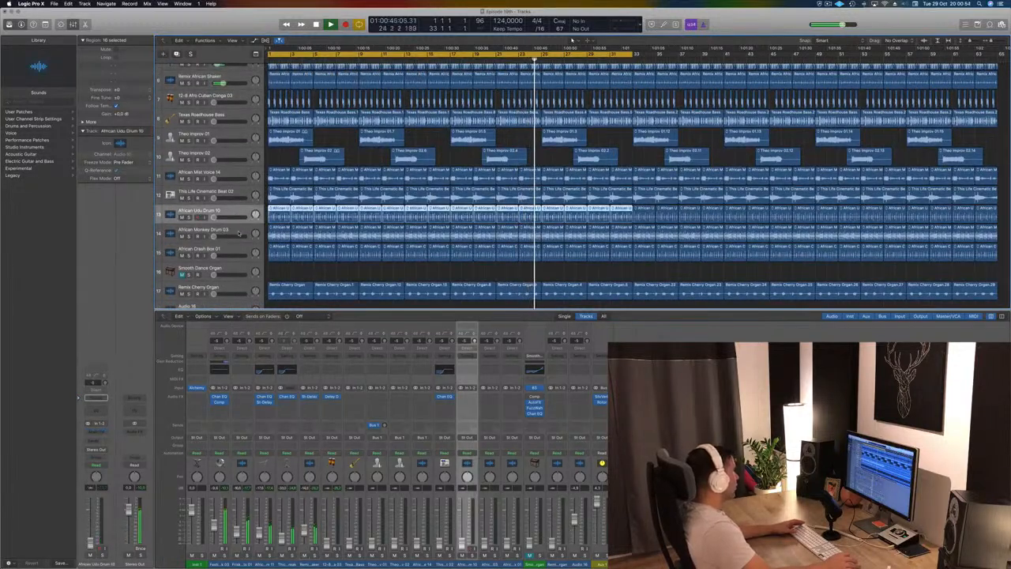
left_click_drag(234, 232, 240, 95)
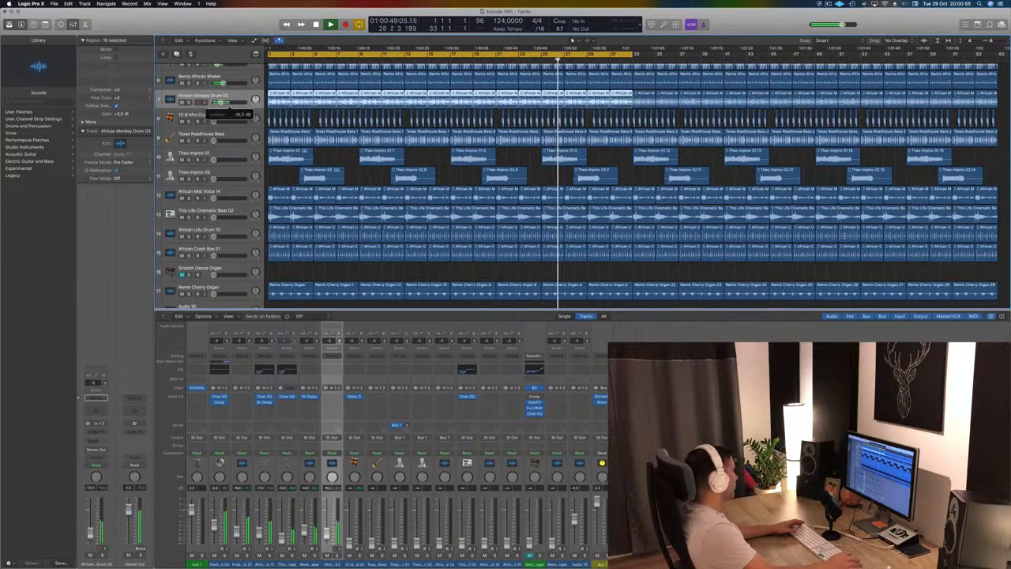
- Return African Monkey Drum 03's fader to minimum and delete its regions between bars 1 and 33
left_click_drag(216, 103, 213, 102)
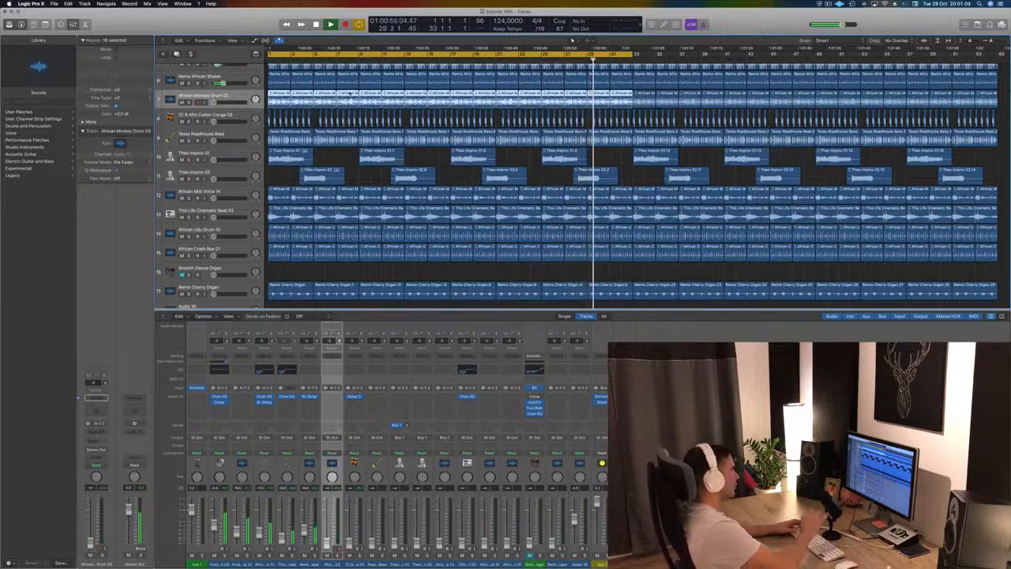
key("Delete")
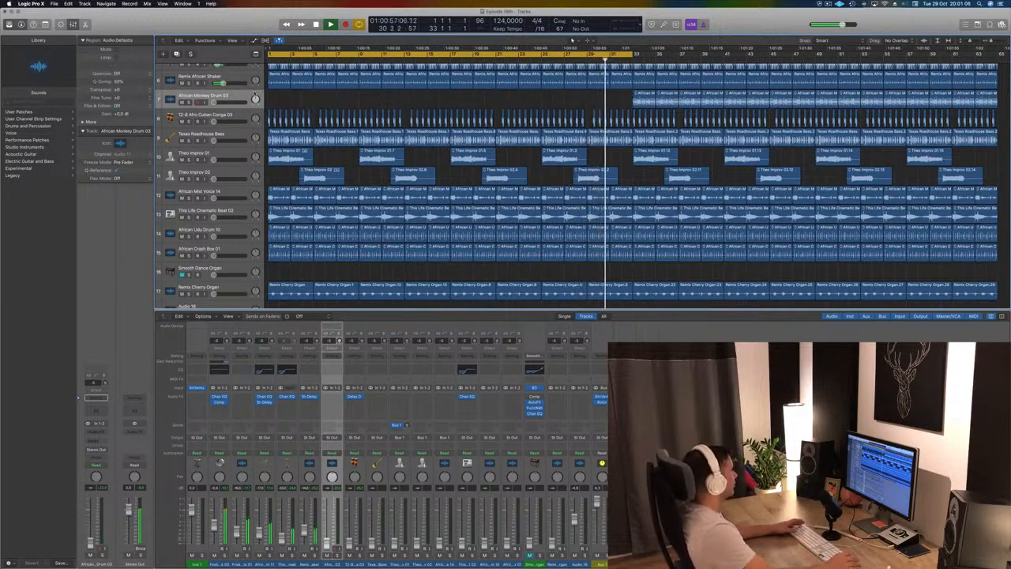
- Raise the volume of 12-8 Afro Cuban Conga 03 and replace its Delay Designer with a stereo Stereo Delay
left_click(241, 116)
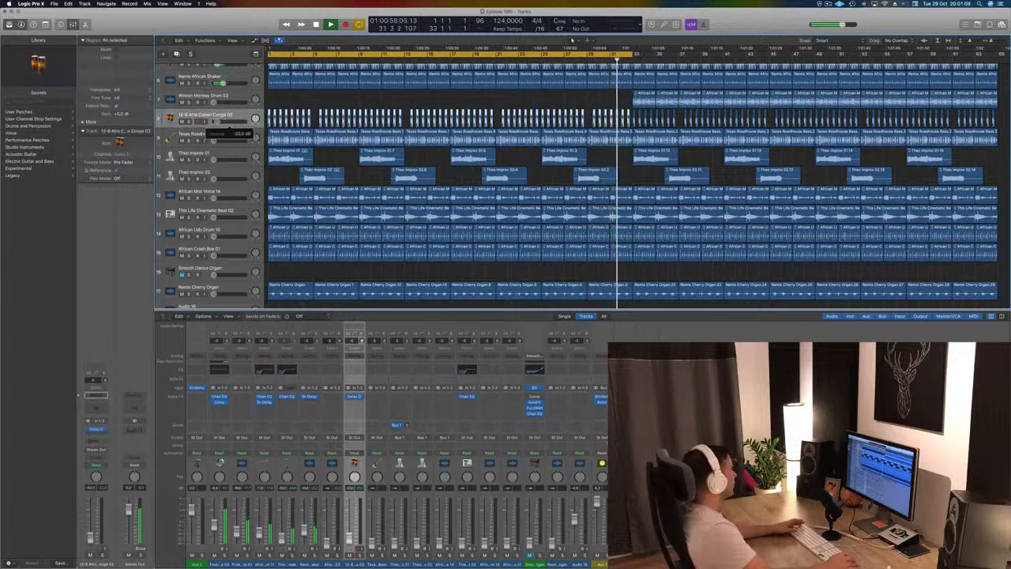
left_click(96, 429)
mouse_move(127, 440)
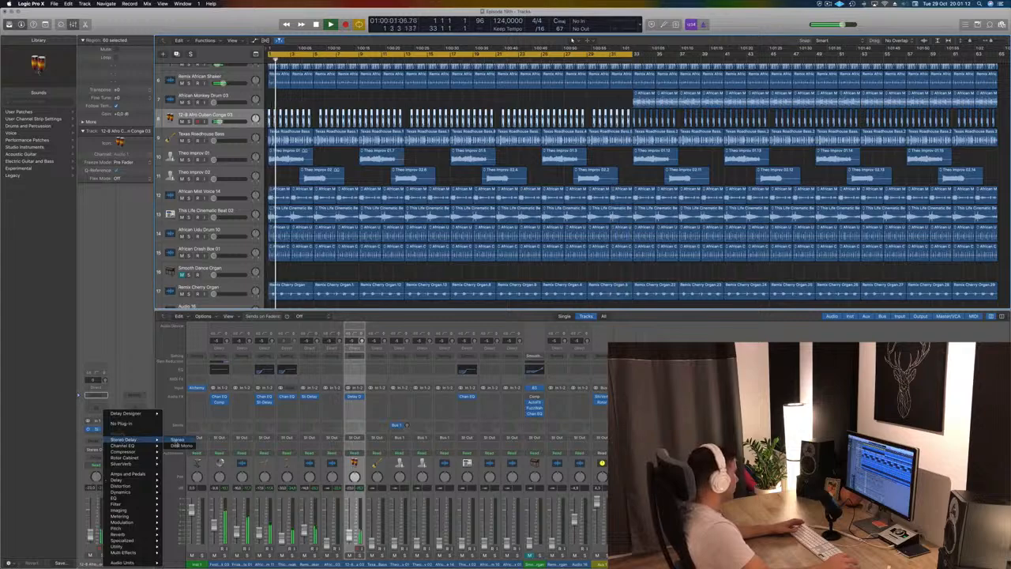
left_click(177, 440)
left_click_drag(171, 24, 626, 135)
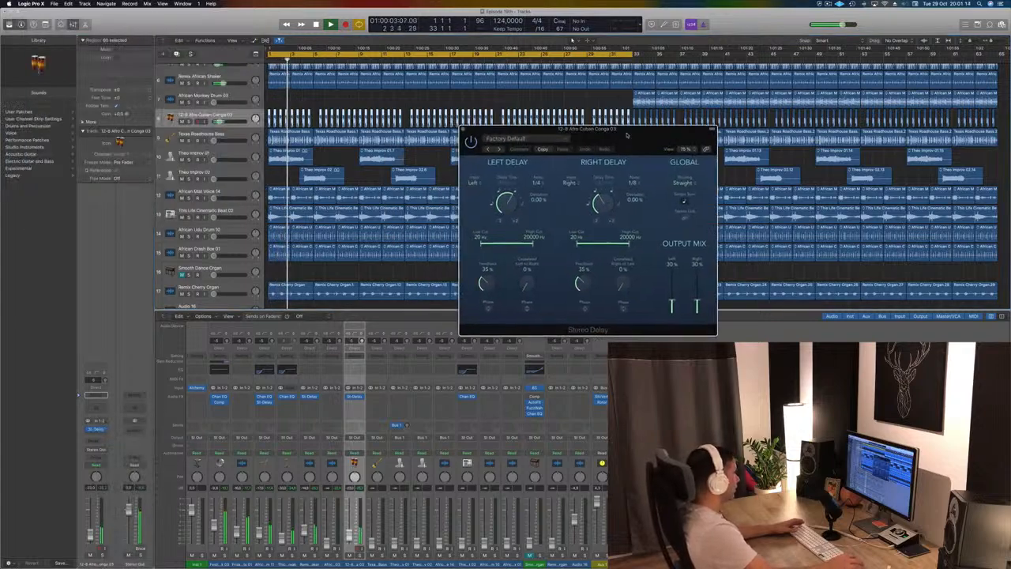
- Audition the conga's Stereo Delay presets during playback and load Dual 1/8 Note
left_click(499, 150)
left_click(488, 150)
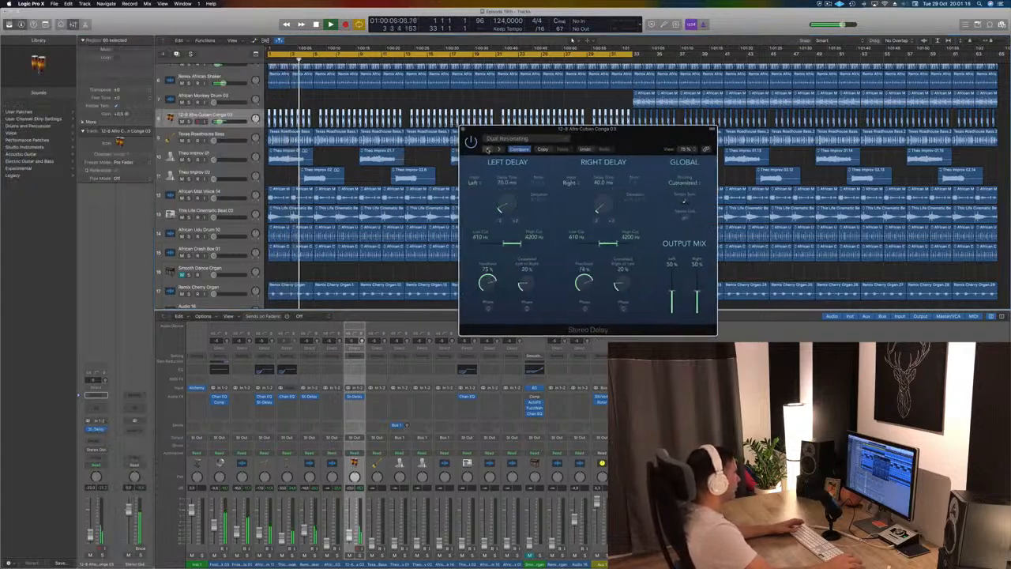
left_click(488, 149)
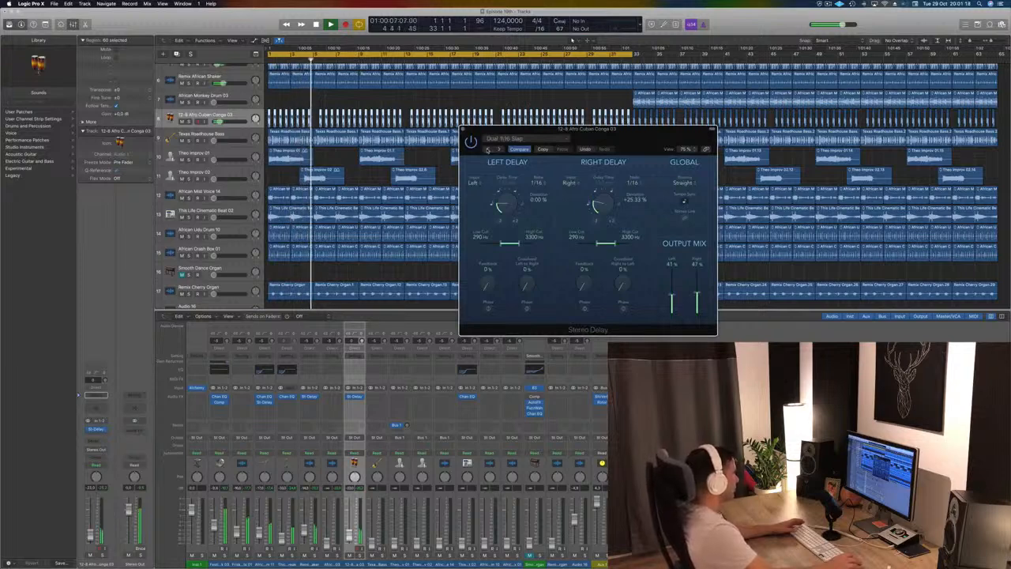
left_click(488, 150)
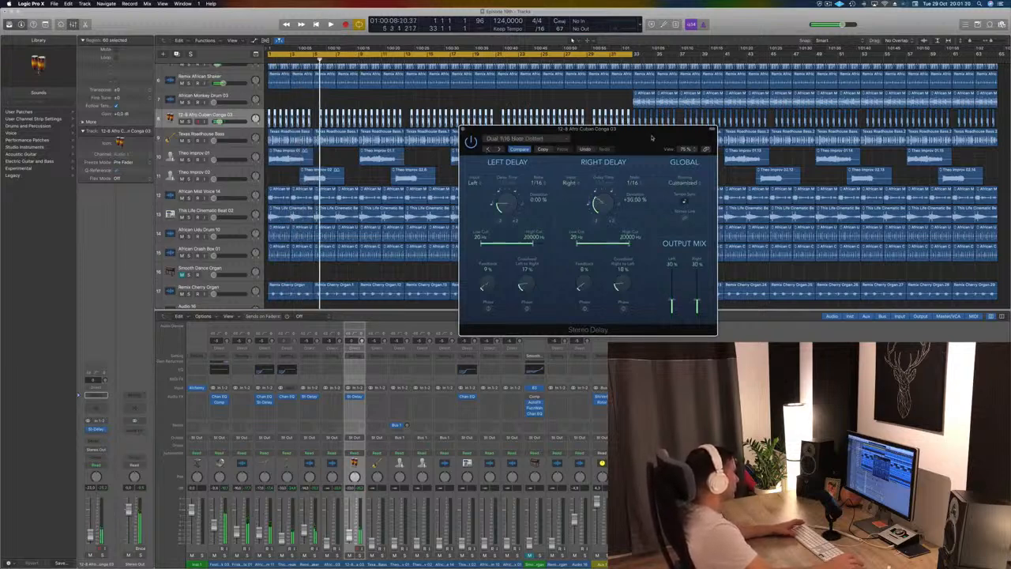
key("space")
left_click_drag(652, 138, 554, 116)
left_click(452, 131)
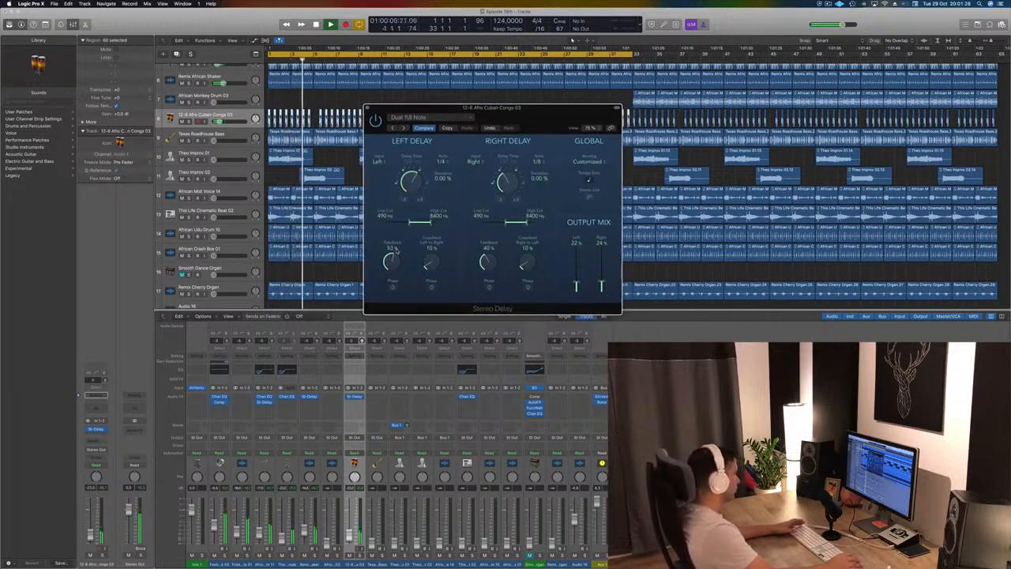
- Set the conga delay's feedback to 69% left and 62% right, adjust its output mix and close the window
left_click_drag(488, 264, 487, 254)
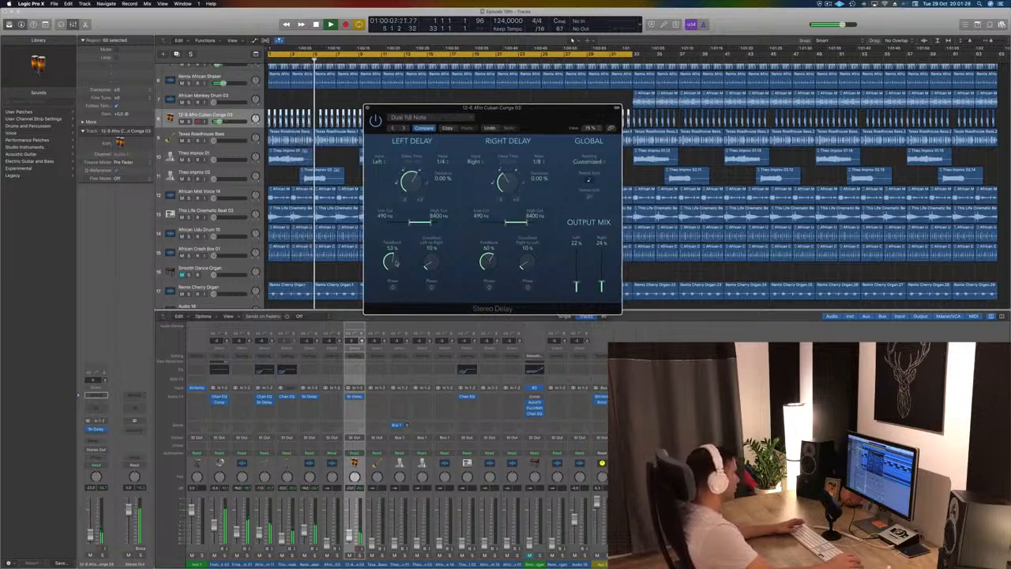
left_click_drag(396, 263, 394, 264)
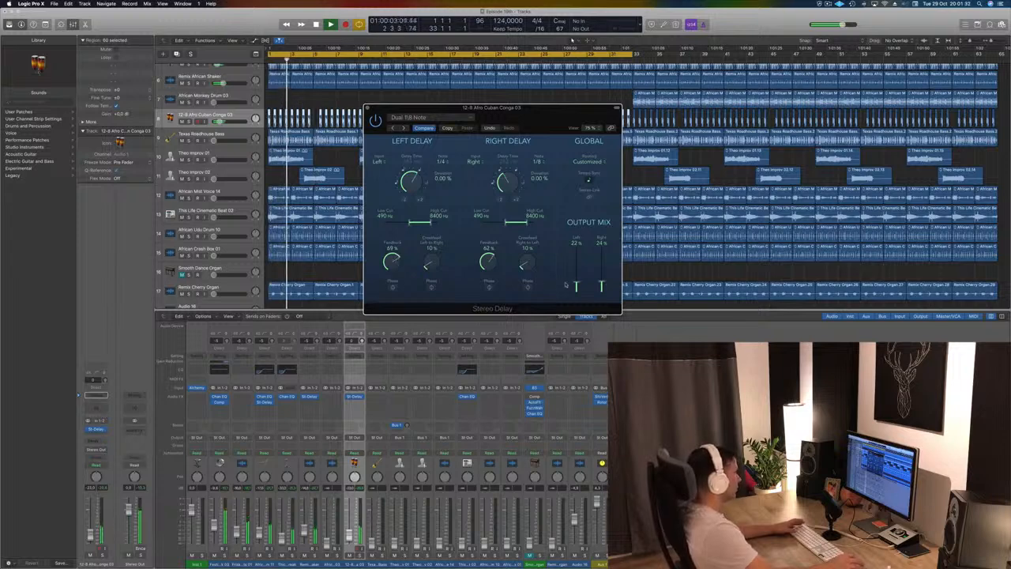
left_click_drag(600, 281, 577, 284)
left_click(367, 108)
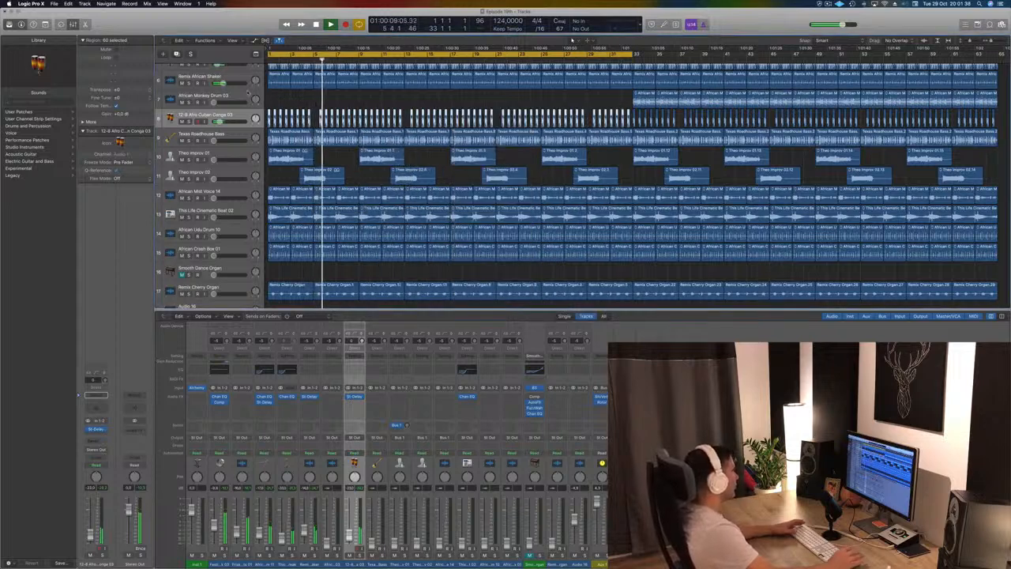
- Return playback to bar 1, clear the region selection and stop playback
key("Return")
left_click(315, 109)
key("space")
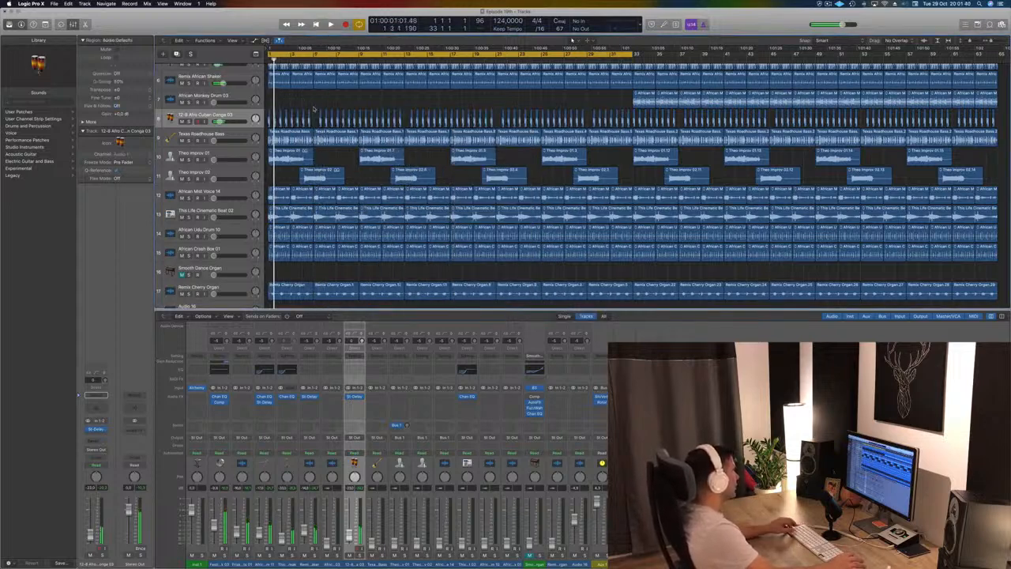
- Delete all 12-8 Afro Cuban Conga 03 regions after the first four bars
key("super+Right")
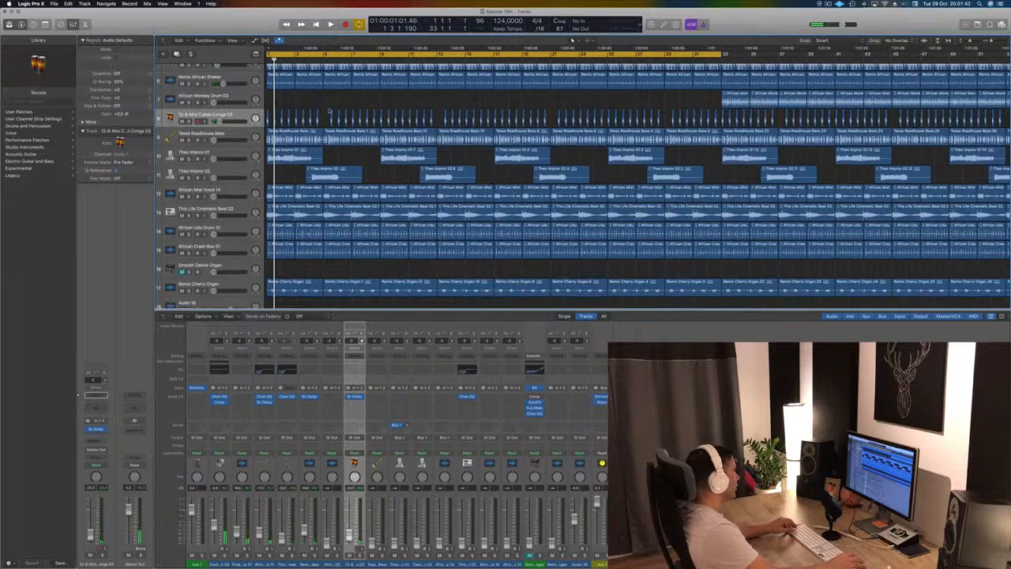
key("super+Left")
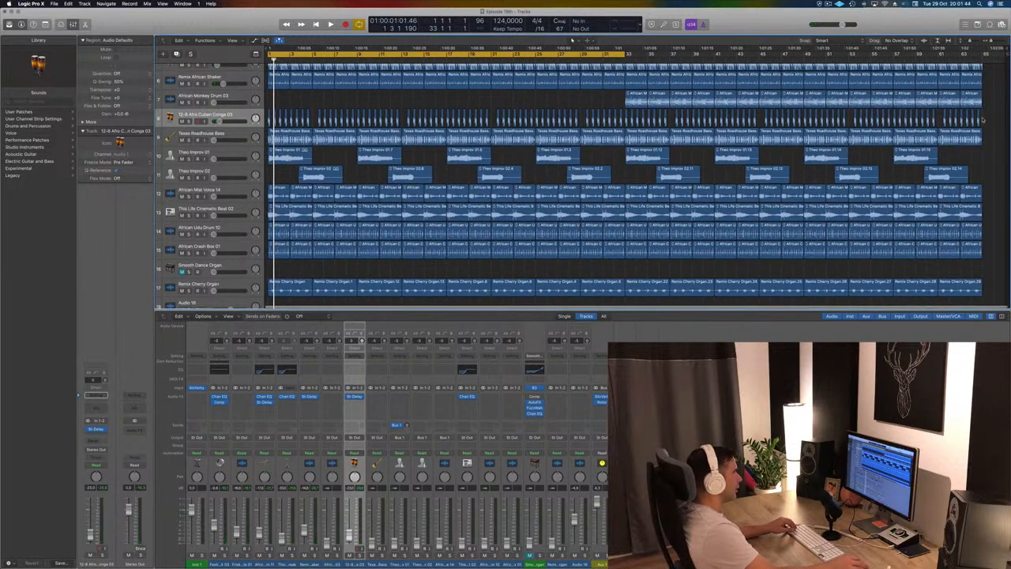
left_click_drag(985, 119, 300, 118)
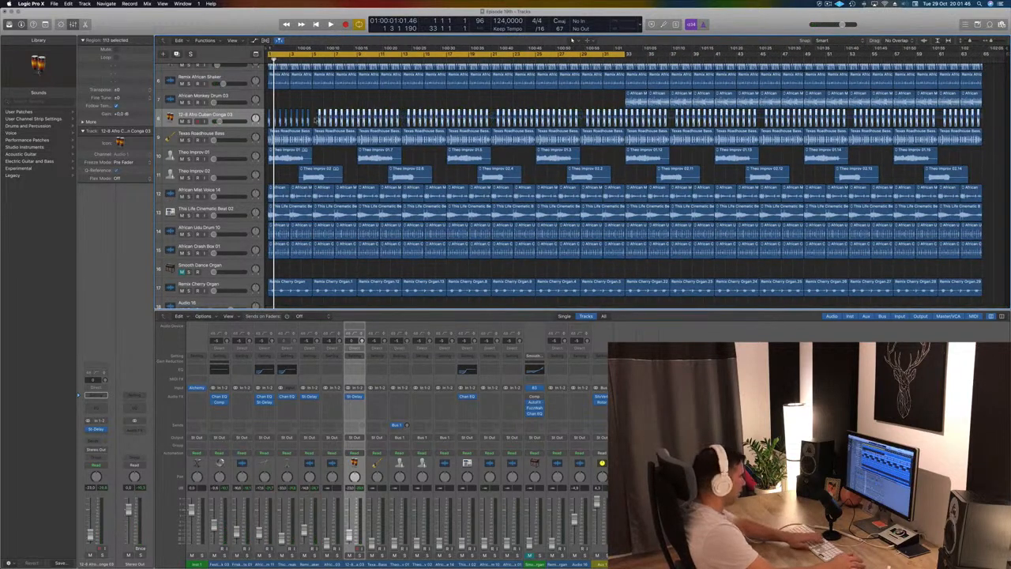
key("Delete")
- Copy the eight remaining conga regions from bars 1–4 to bar 5
key("super+Right")
key("super+Right")
key("super+Right")
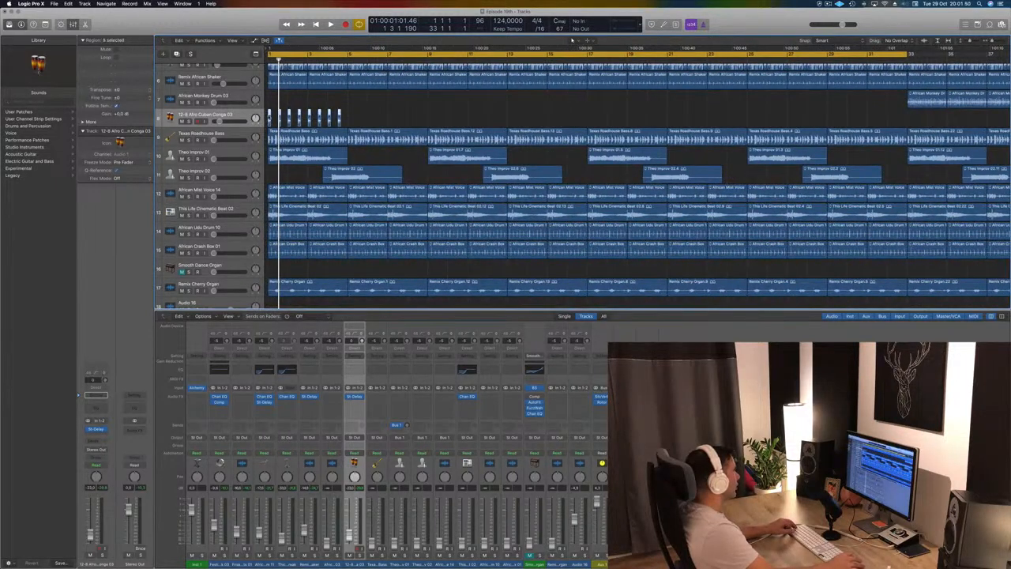
left_click_drag(270, 118, 353, 118)
left_click_drag(347, 119, 349, 118)
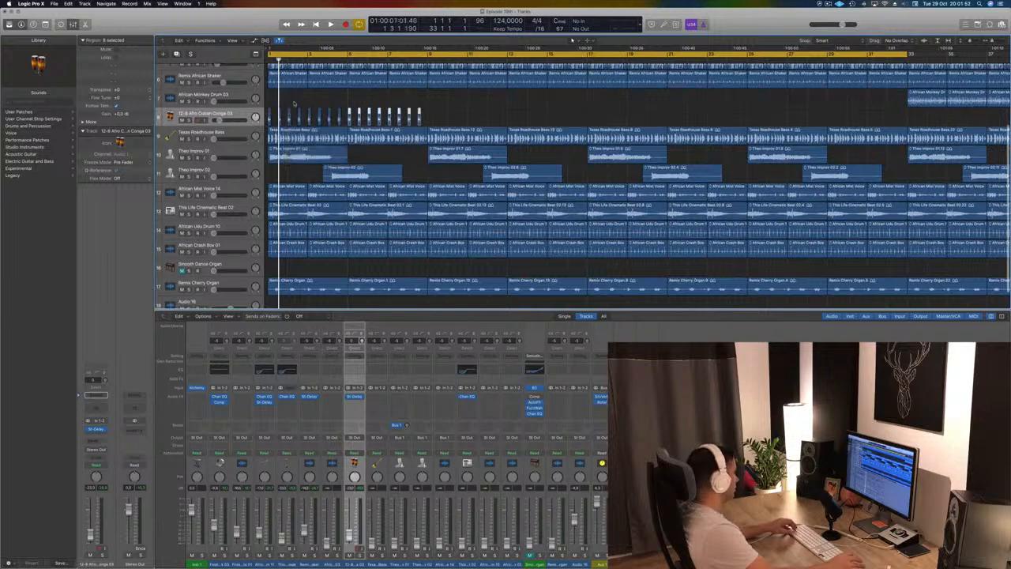
- Select bars 1–8 of the conga track and repeat that section until it reaches bar 65
left_click_drag(268, 111, 426, 120)
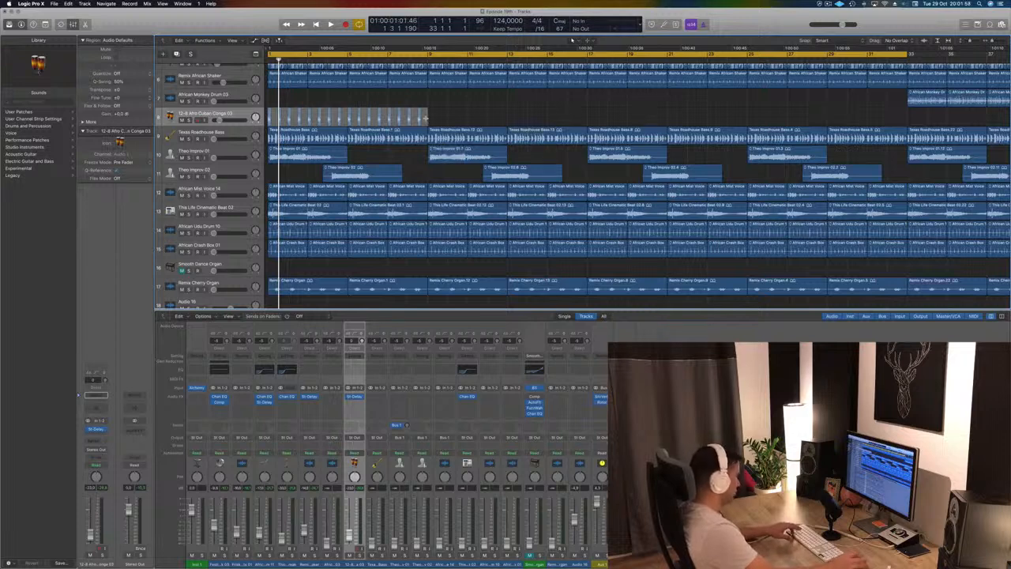
key("super+r")
key("super+r")
key("super+r")
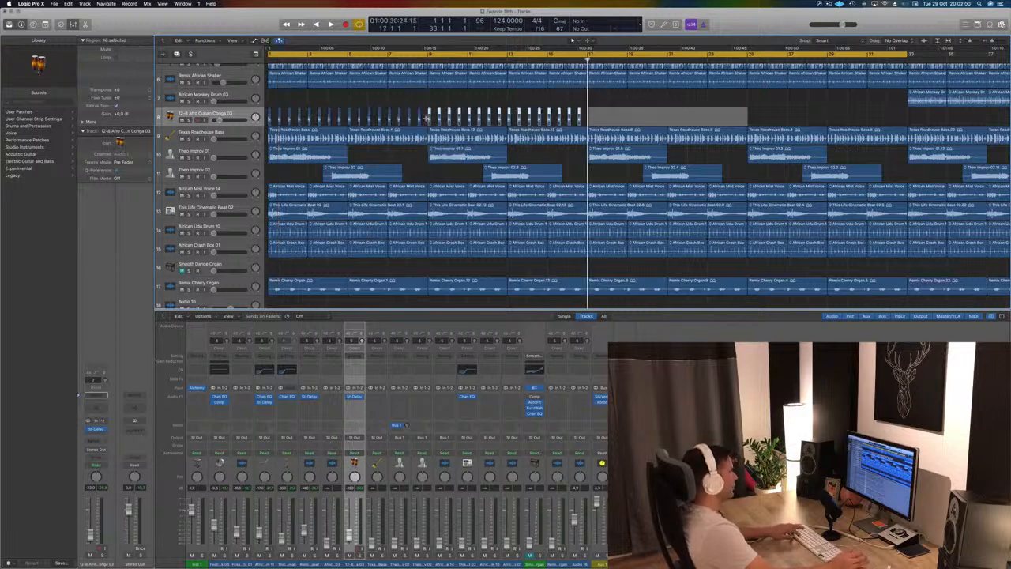
key("super+Left")
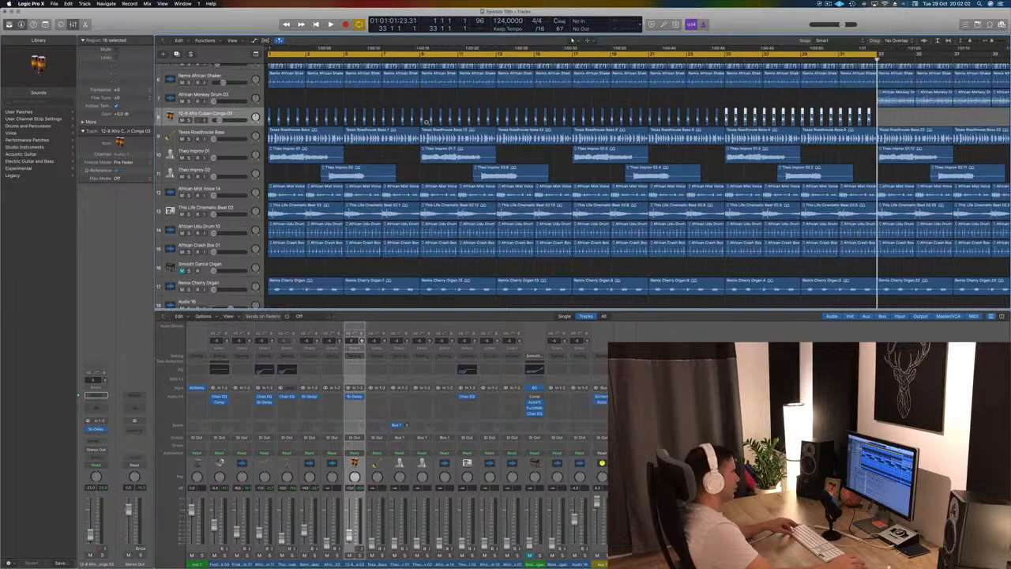
key("super+r")
key("super+r")
key("super+r")
key("super+r")
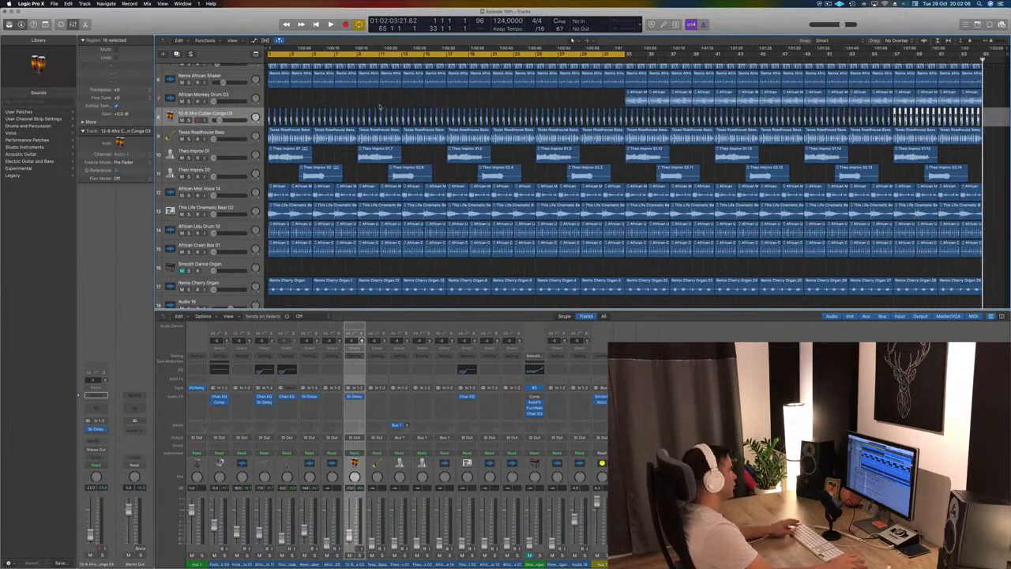
- Play the extended conga part from bar 1 and return the playhead to the start
key("Return")
key("space")
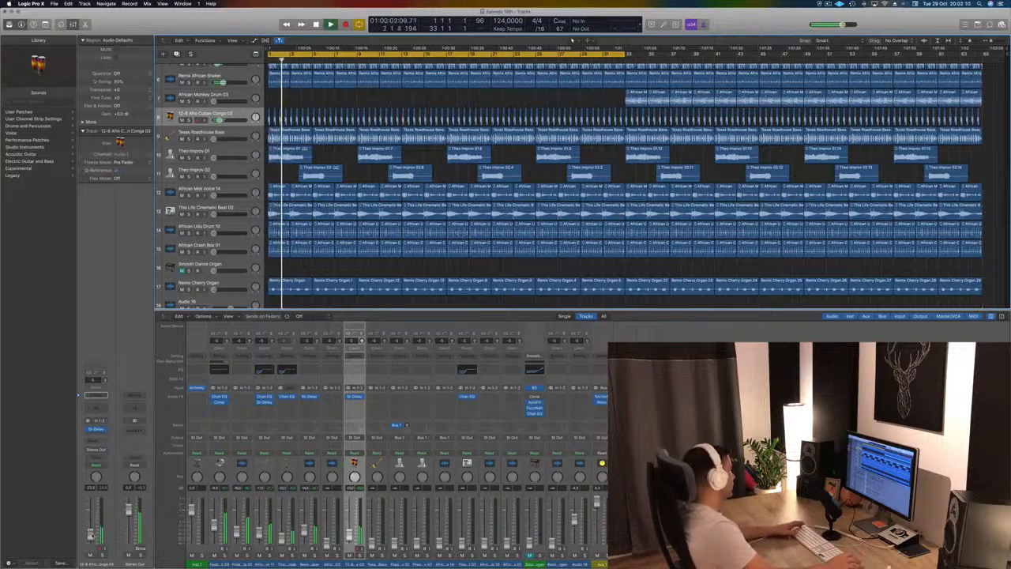
key("Return")
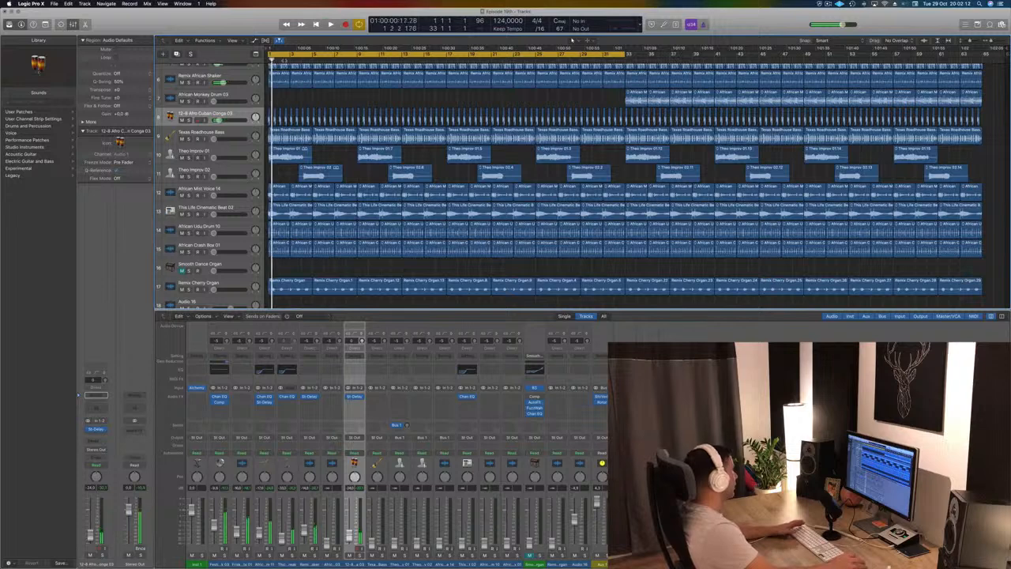
- Add a send to Bus 10 on the Festival Kick 03 track and set the bus channel's output to No Output
key("Up")
key("Up")
key("Up")
key("Up")
key("Up")
key("Up")
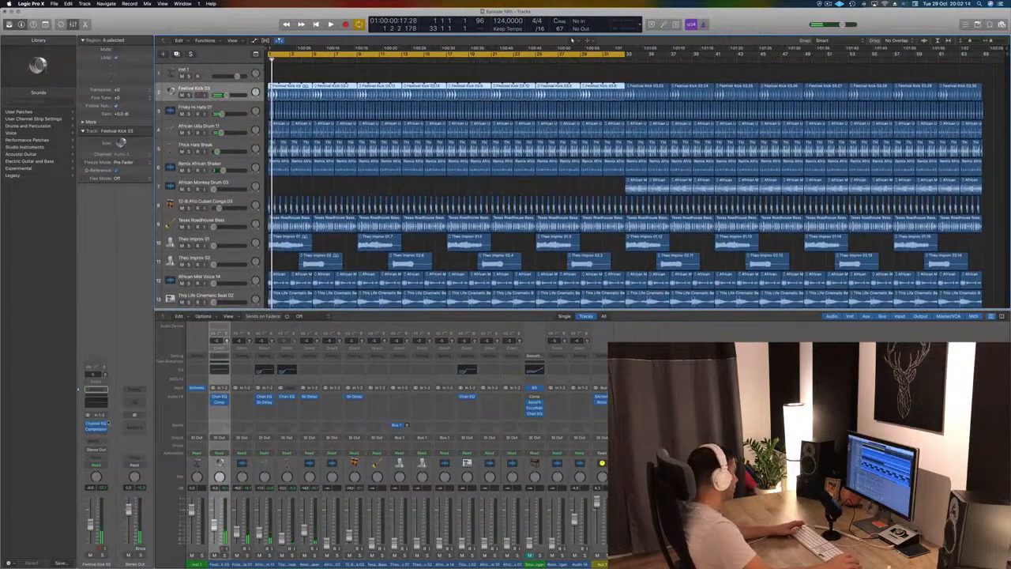
left_click(96, 448)
mouse_move(109, 456)
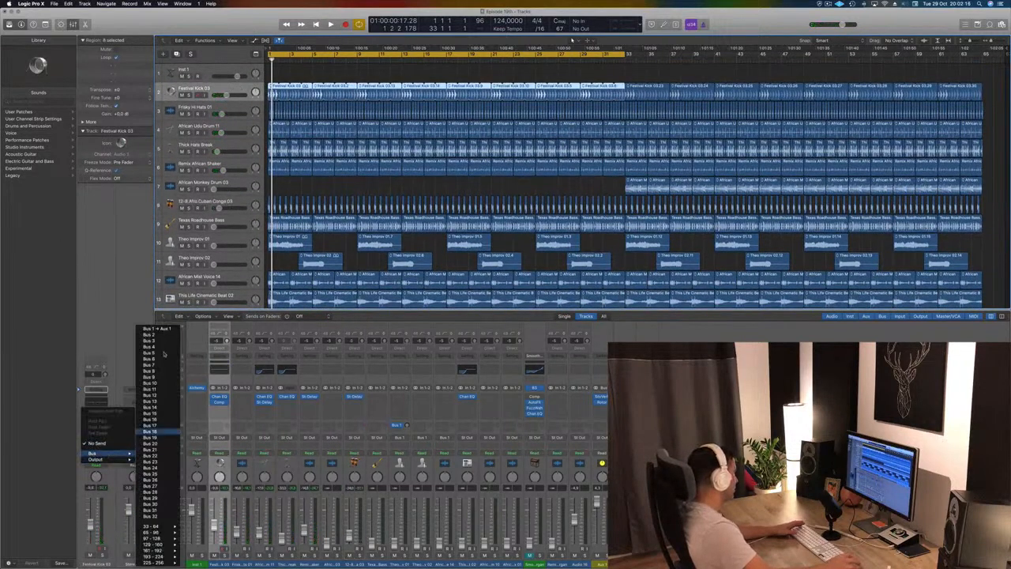
left_click(153, 383)
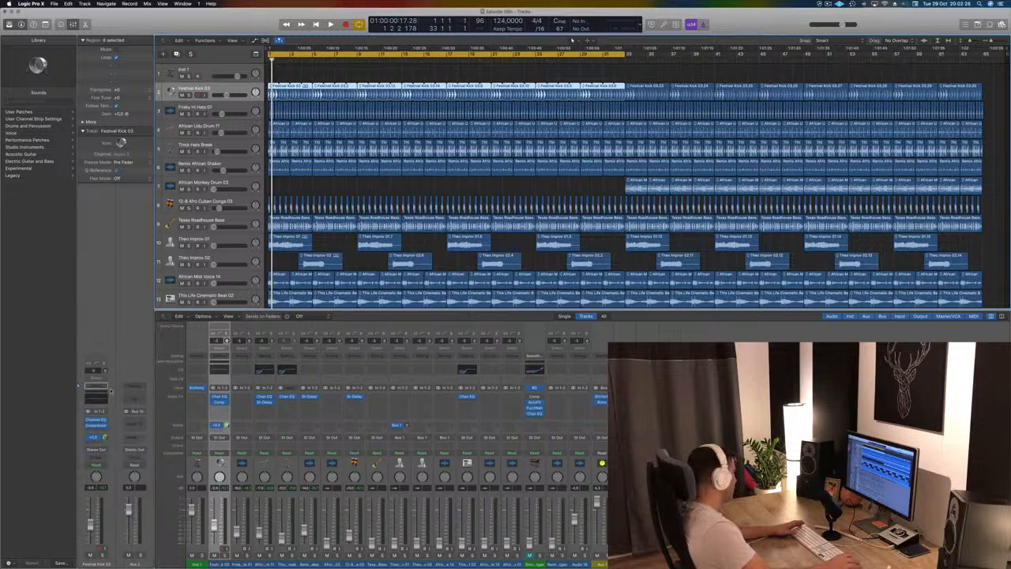
left_click(134, 450)
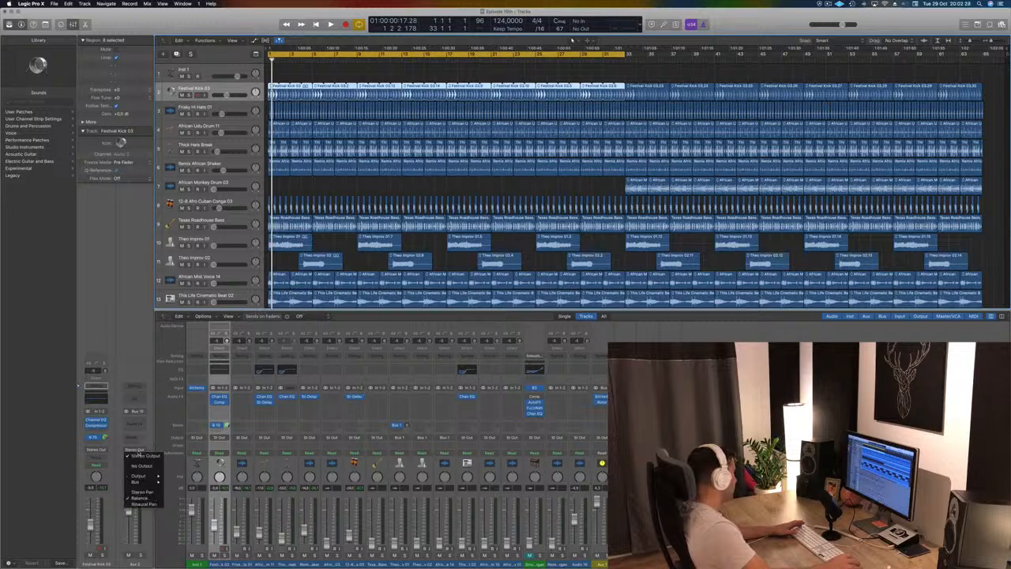
left_click(134, 467)
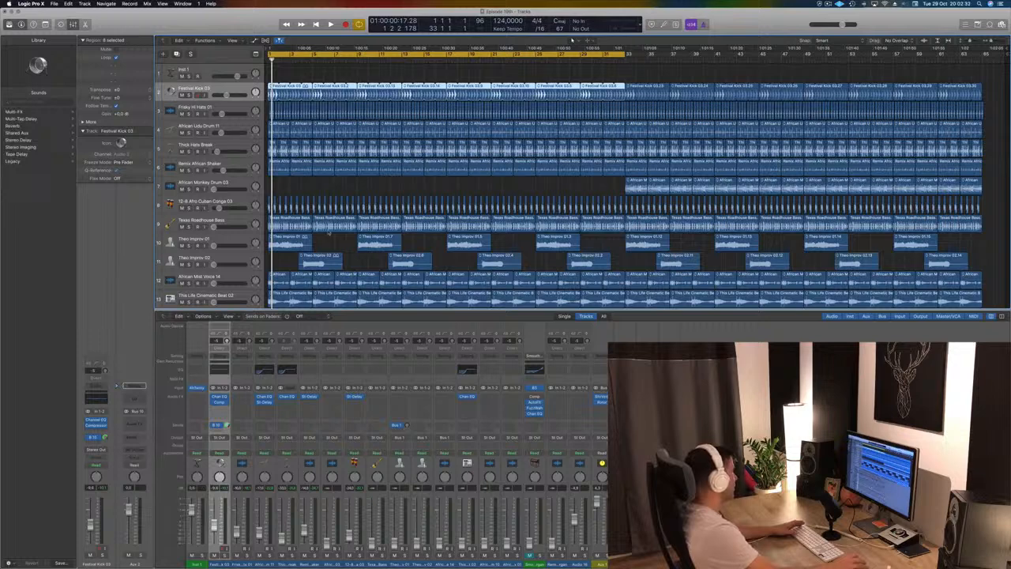
- During playback, insert a Compressor on 12-8 Afro Cuban Conga 03 and set its side chain to Bus 10
key("space")
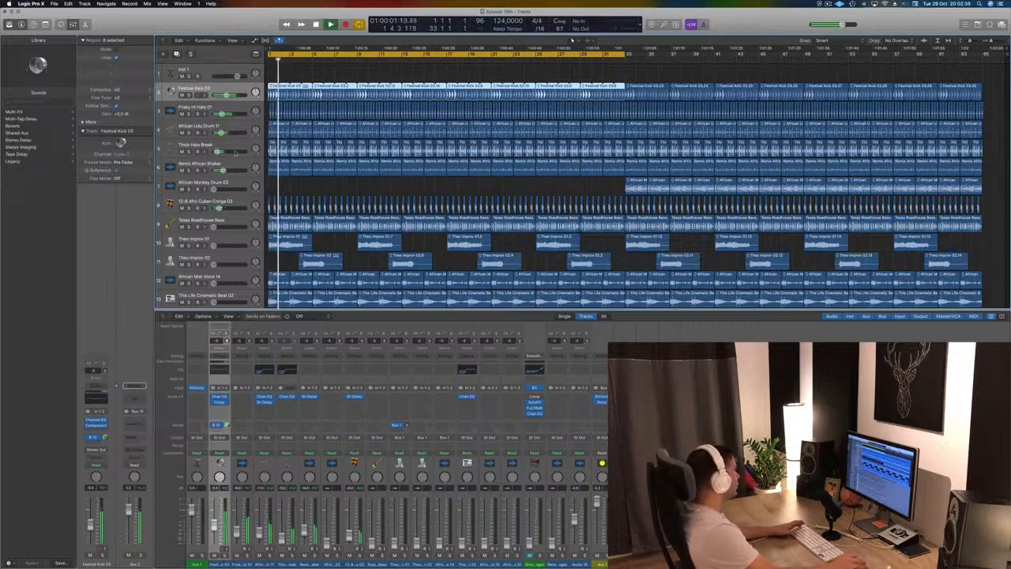
left_click(242, 202)
key("Return")
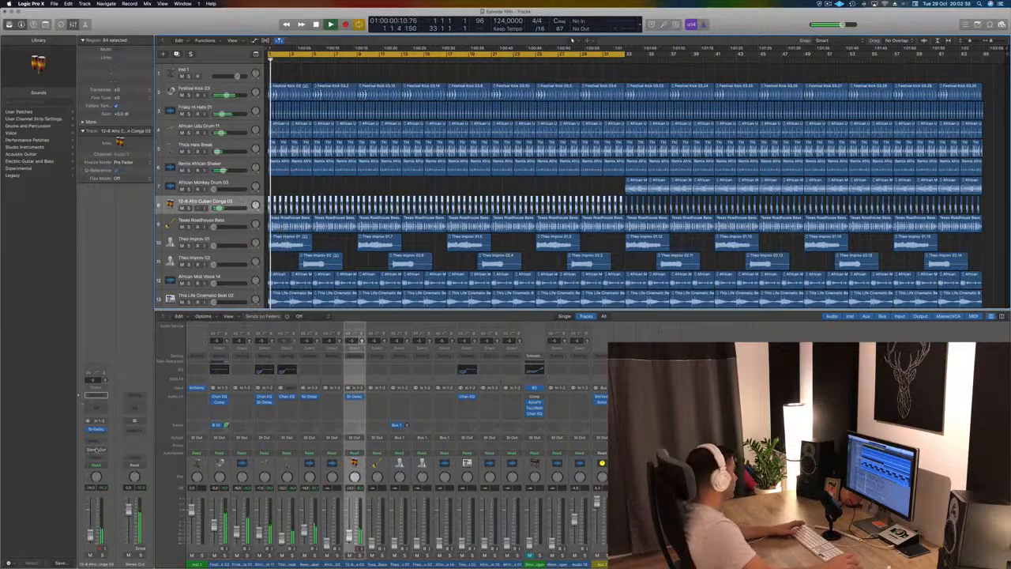
left_click(93, 437)
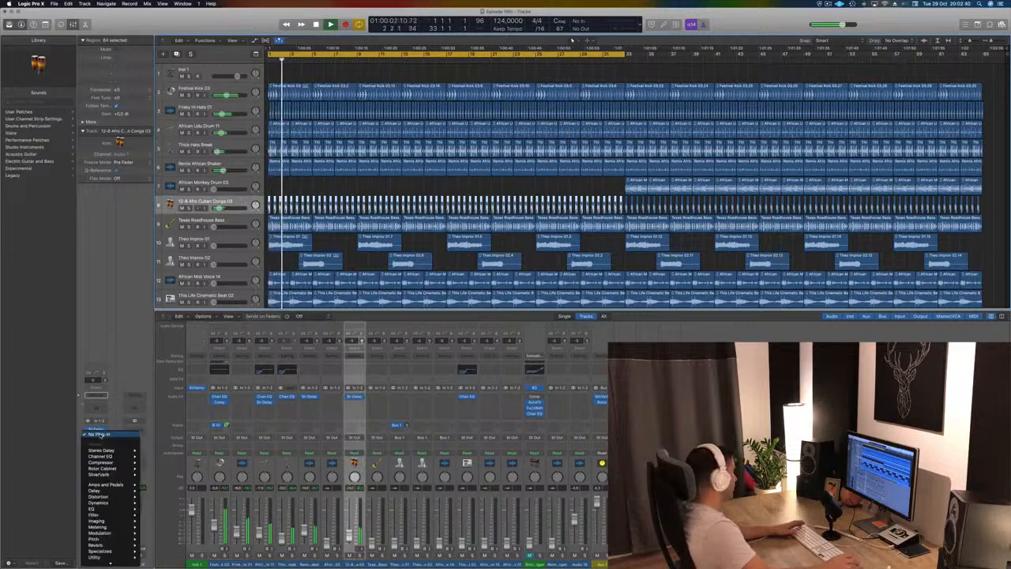
mouse_move(119, 463)
left_click(155, 462)
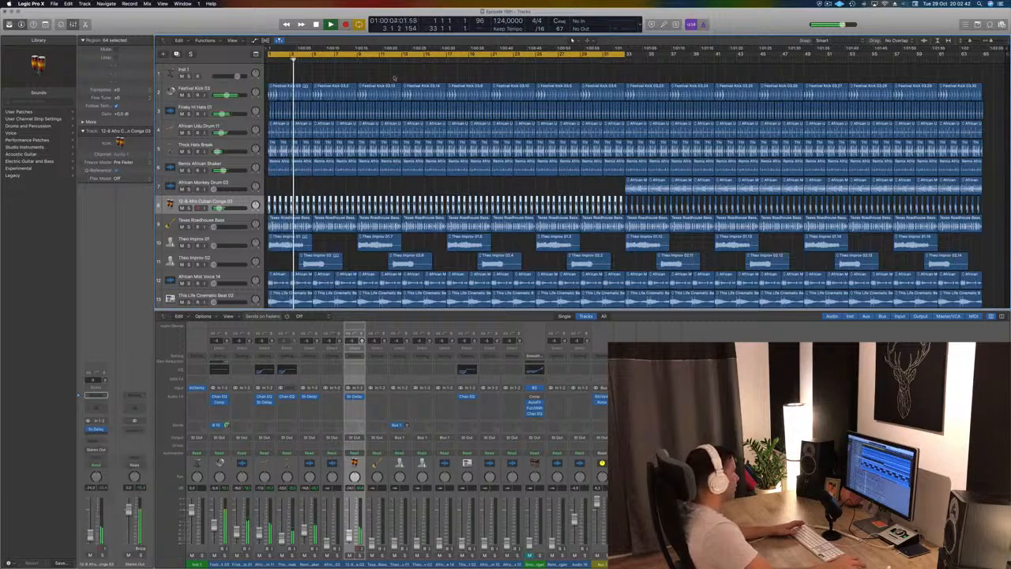
left_click(337, 30)
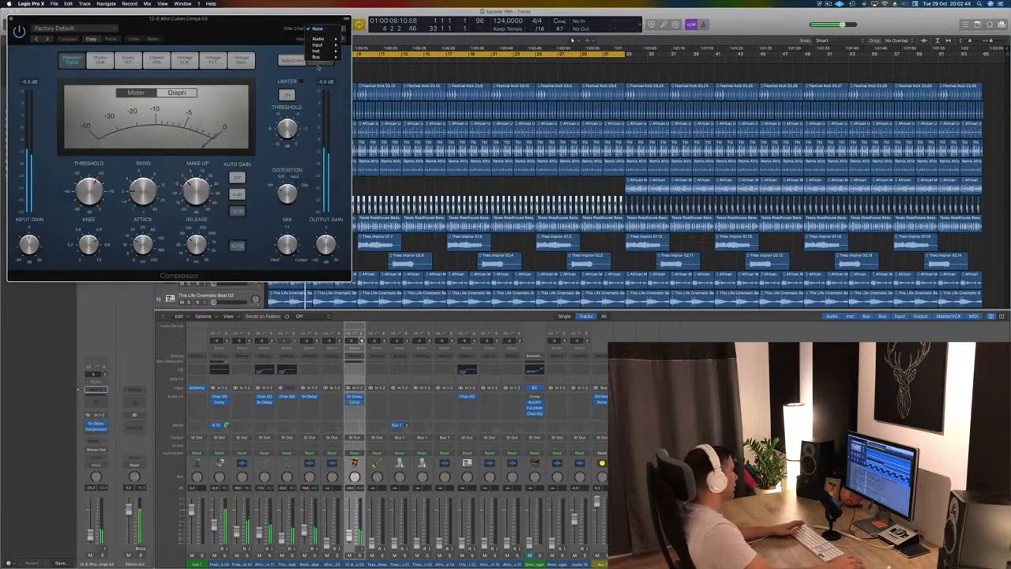
mouse_move(325, 58)
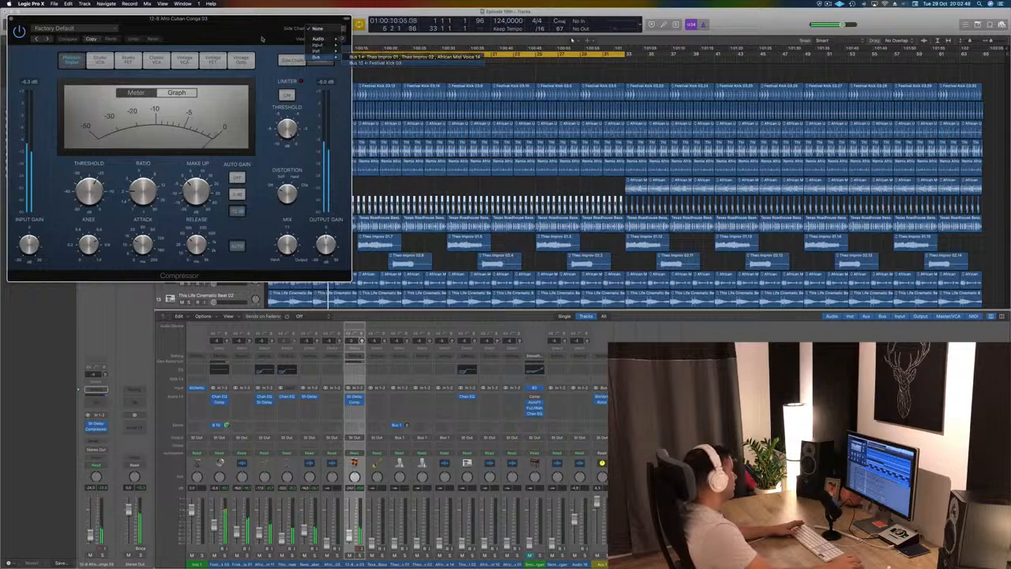
left_click(393, 63)
- Lower the conga compressor's threshold and raise its ratio while the kick triggers it
left_click_drag(222, 30, 730, 134)
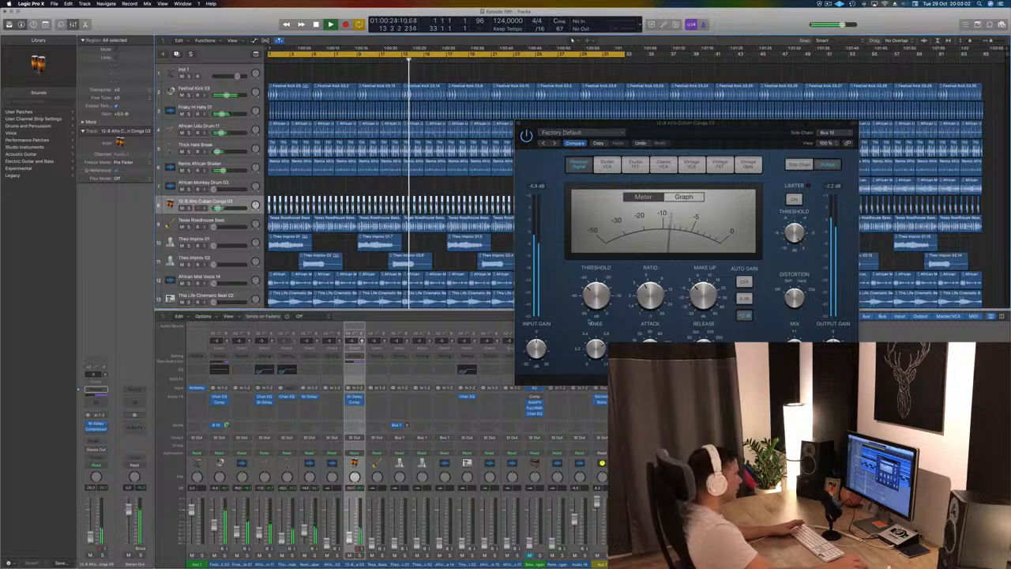
left_click_drag(650, 295, 650, 277)
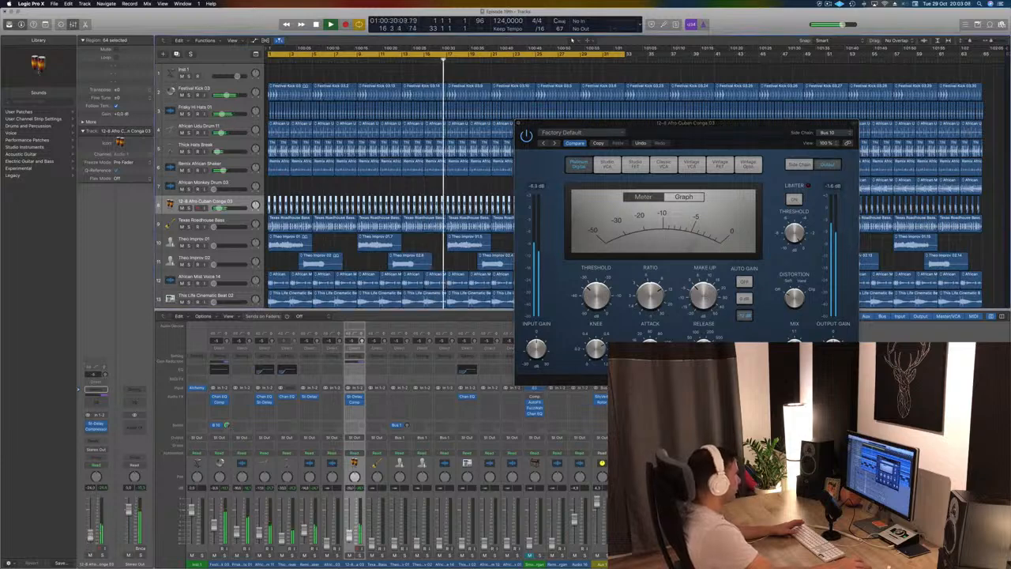
left_click(690, 128)
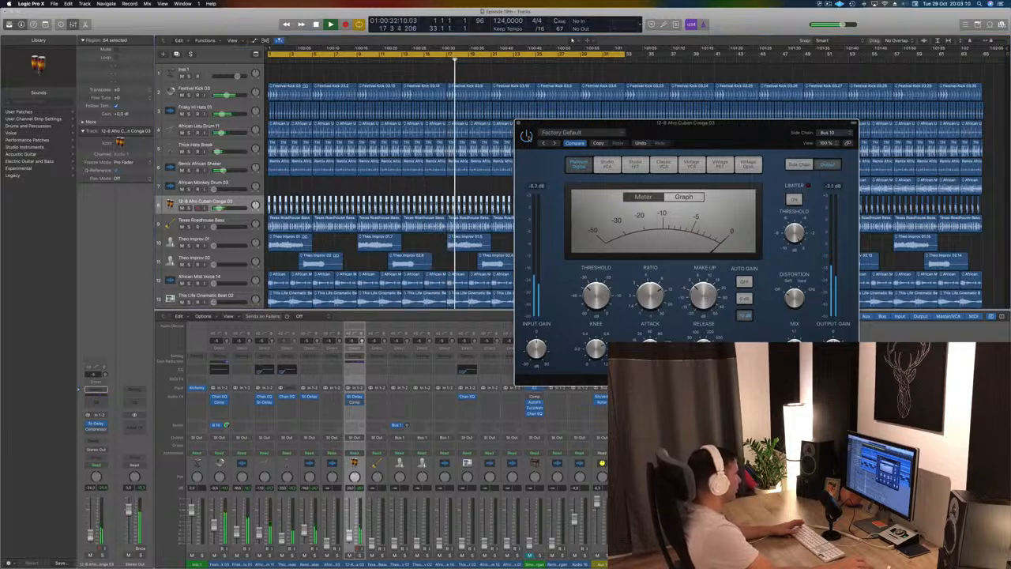
left_click_drag(689, 129, 564, 162)
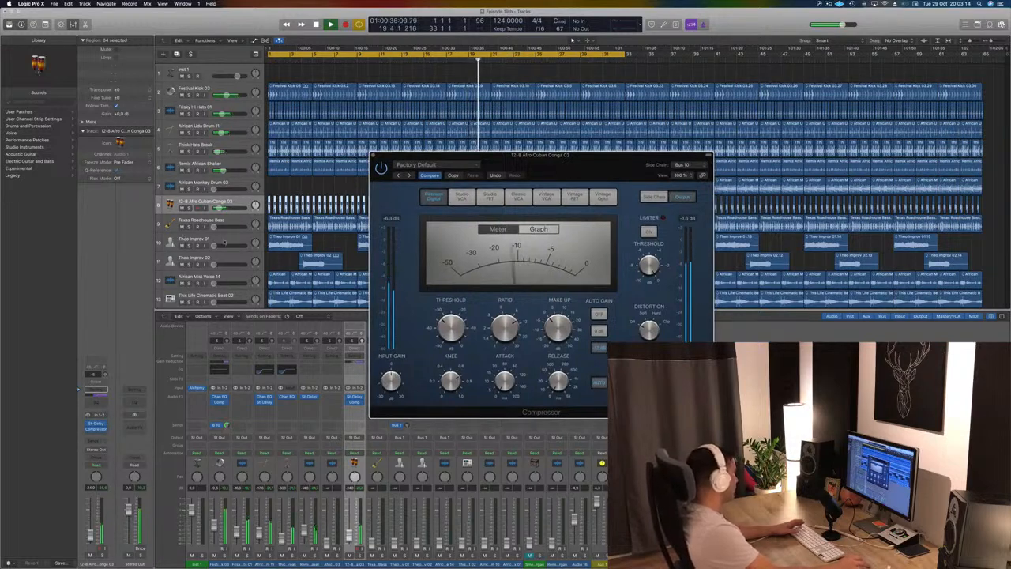
- Compare the conga with its Stereo Delay bypassed and active, move the Compressor down one insert slot and reopen it
left_click(88, 425)
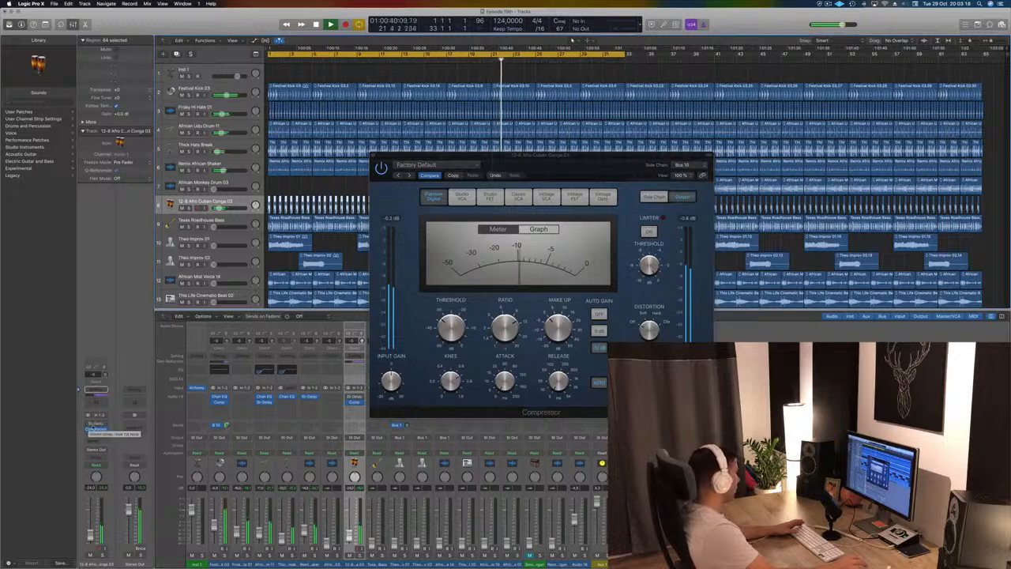
left_click(104, 424)
left_click(89, 424)
left_click(89, 424)
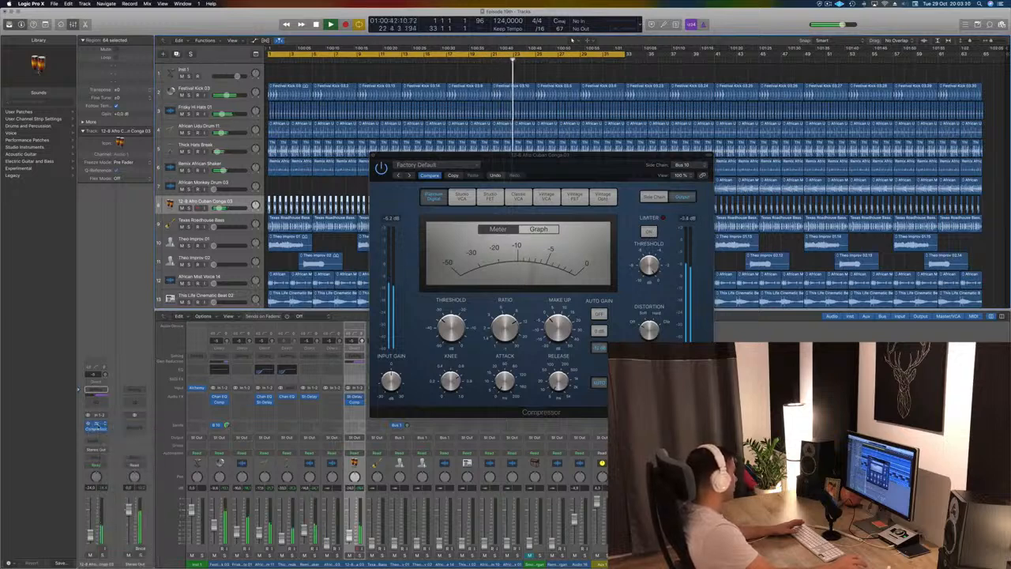
left_click_drag(96, 436, 96, 438)
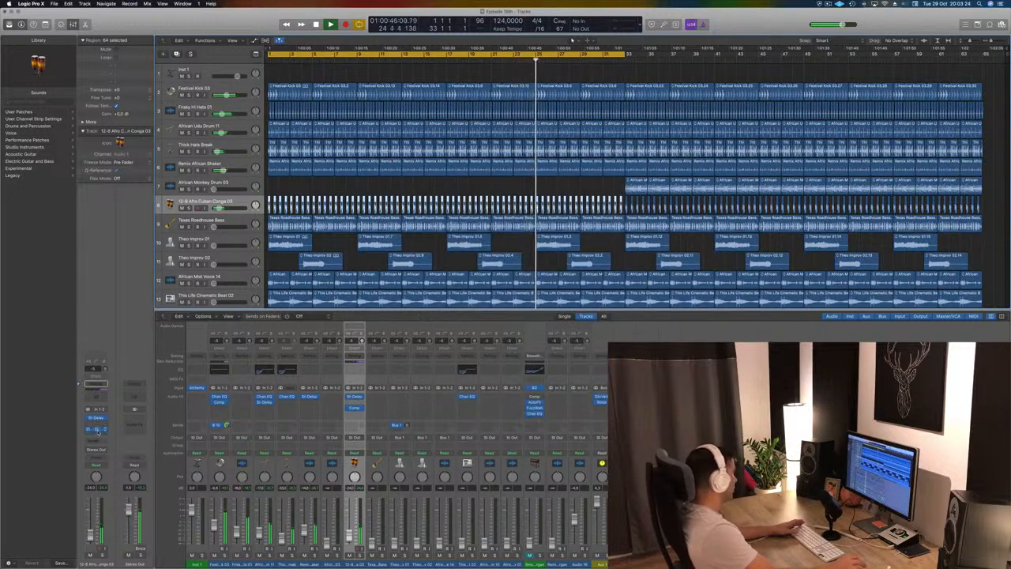
left_click(96, 429)
left_click_drag(232, 35, 788, 163)
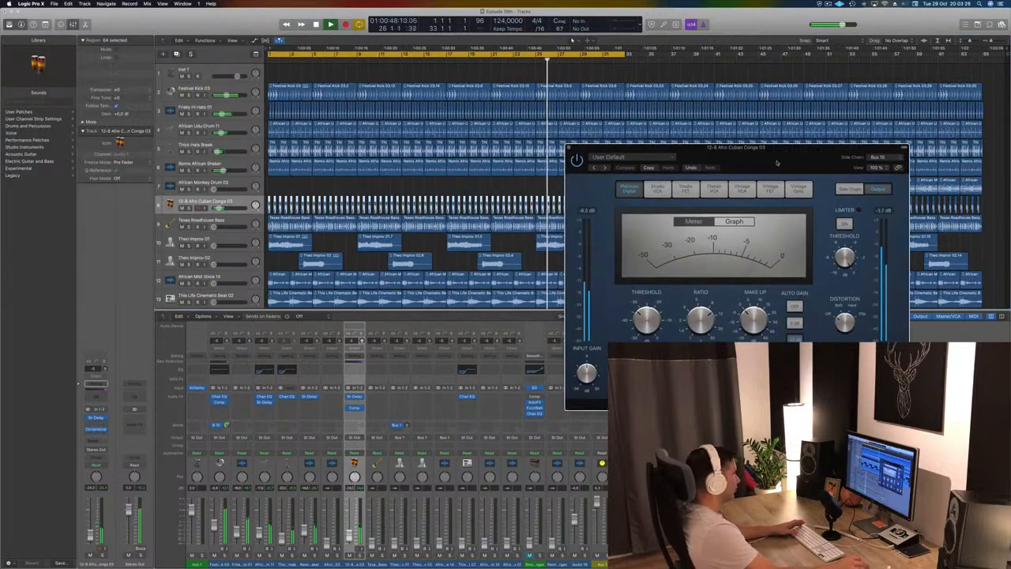
- Load the Dual 1/8 Note Triplet preset in the conga's Stereo Delay and close both plug-in windows
left_click(97, 416)
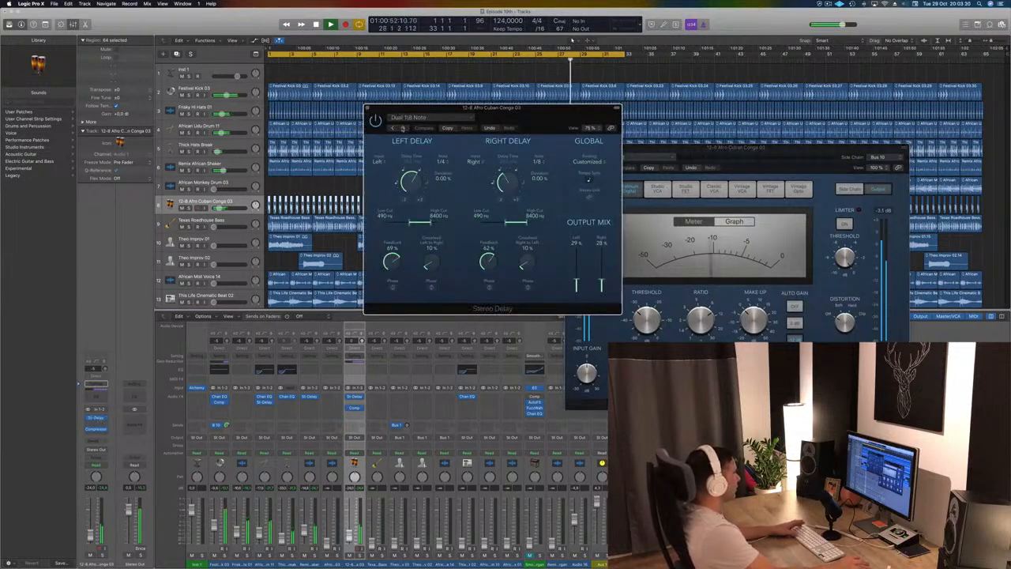
left_click(391, 128)
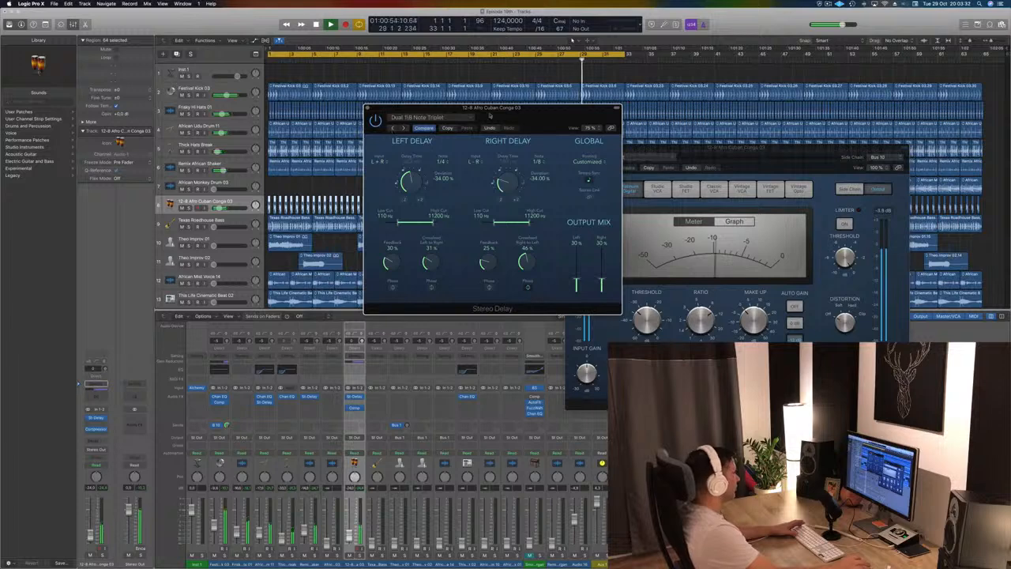
left_click_drag(490, 116, 456, 176)
left_click(334, 169)
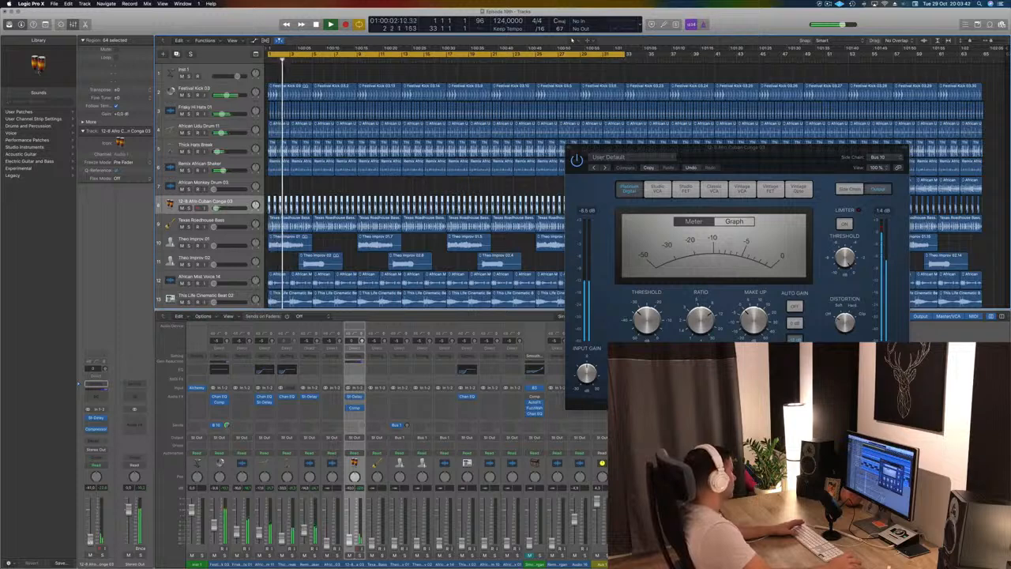
left_click_drag(758, 161, 681, 170)
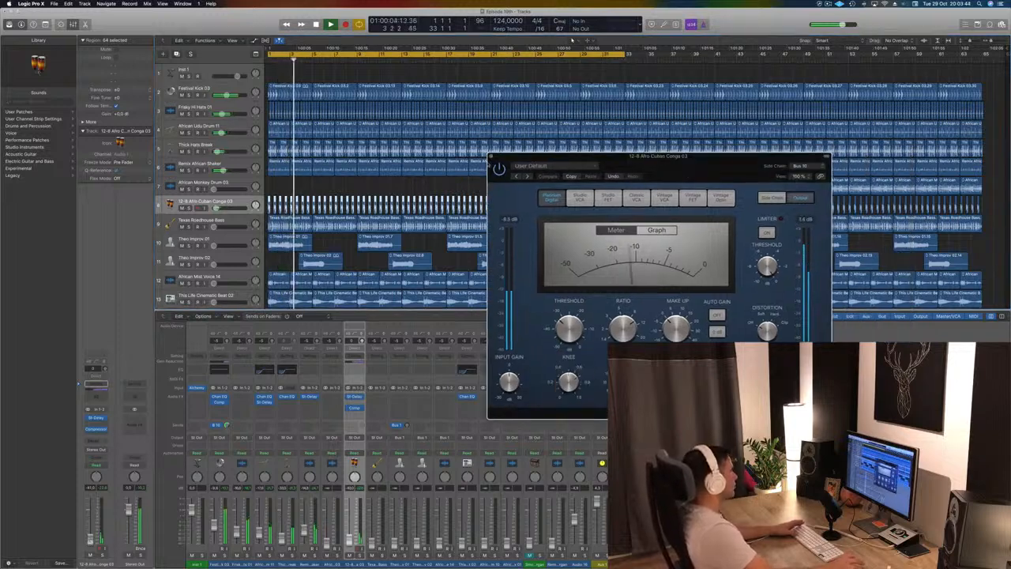
left_click(490, 157)
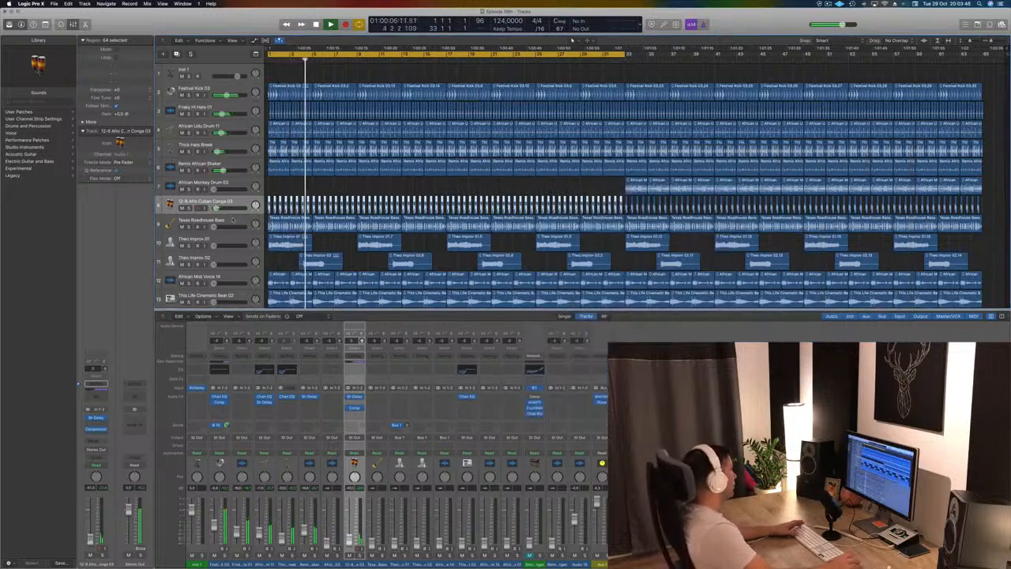
- Bring up the Texas Roadhouse Bass track's volume during playback and insert a stereo Compressor on it
left_click(233, 220)
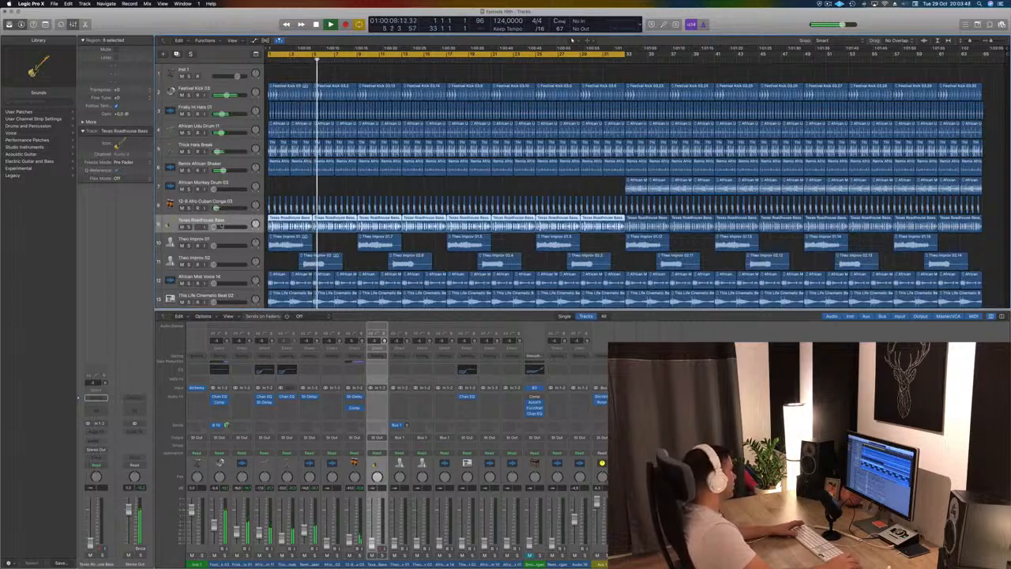
left_click_drag(215, 226, 223, 227)
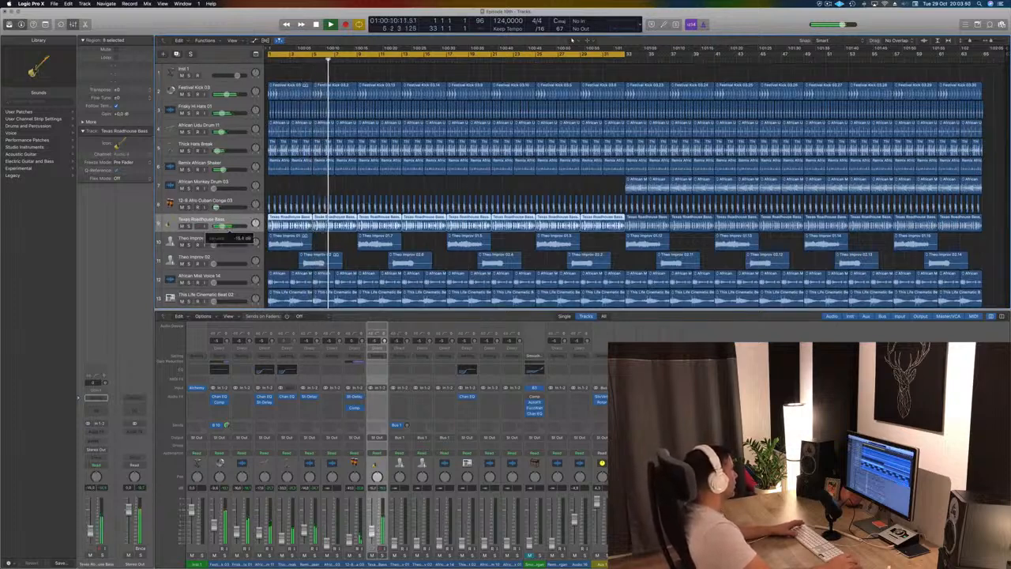
left_click(93, 434)
mouse_move(125, 451)
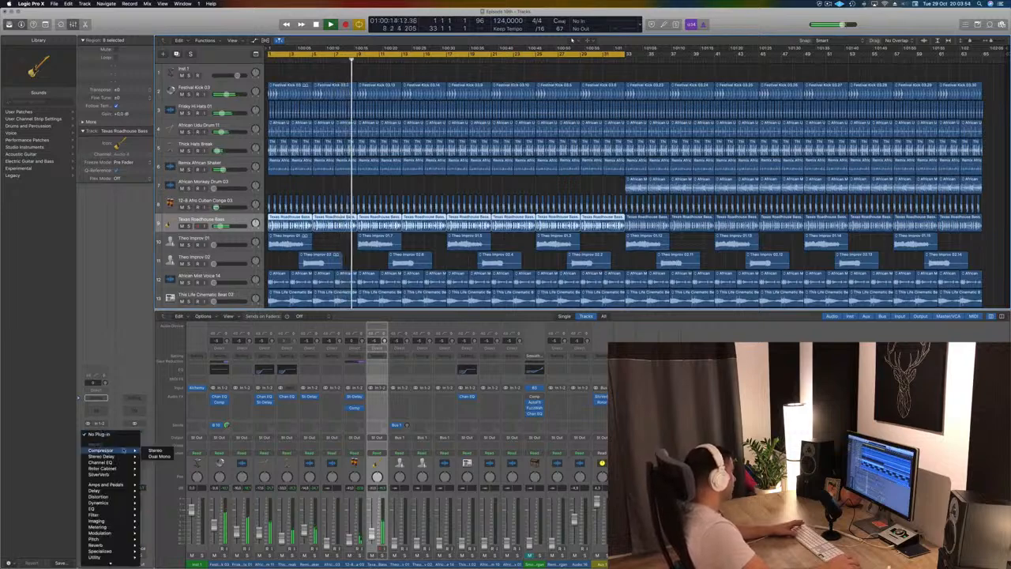
left_click(162, 451)
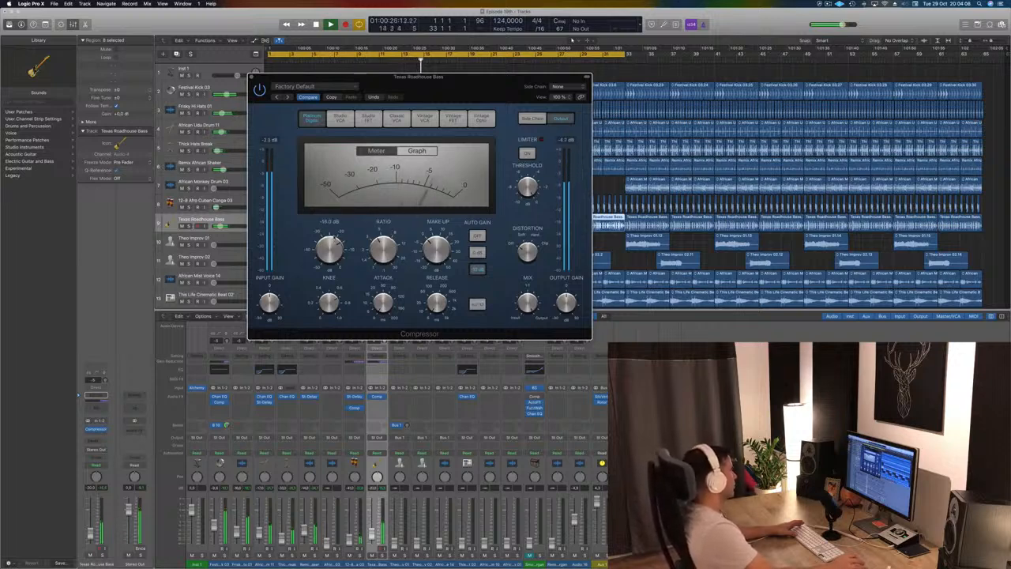
- Raise the bass volume slightly, close its Compressor window and replay the arrangement from the start
left_click_drag(90, 535, 90, 529)
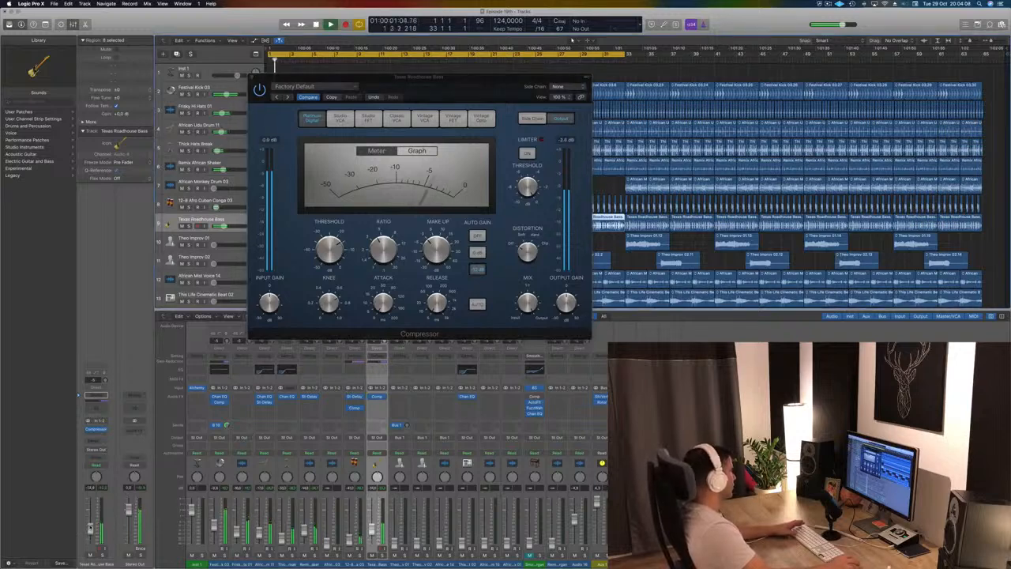
left_click_drag(468, 81, 621, 206)
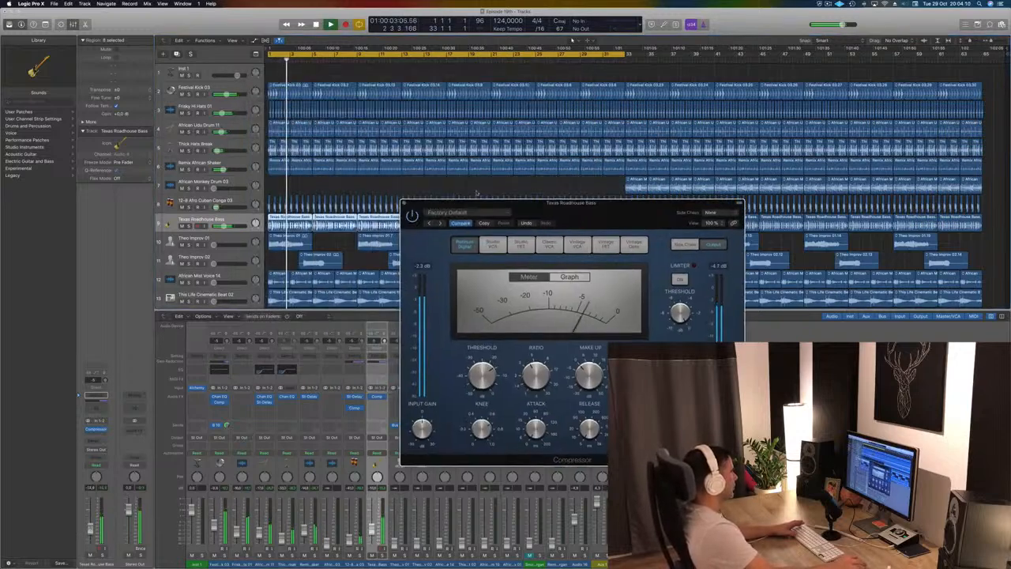
left_click(406, 202)
key("Return")
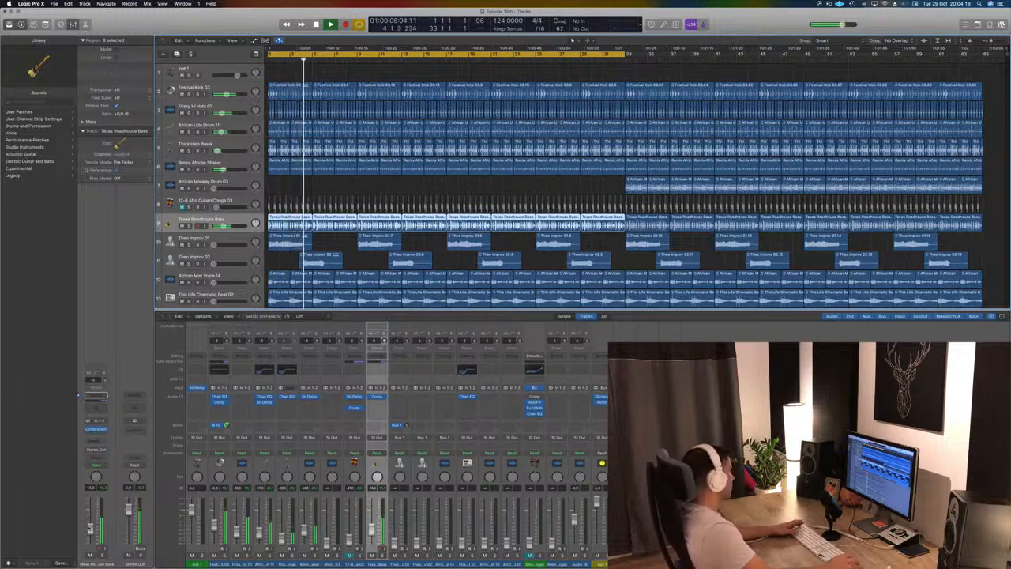
key("Return")
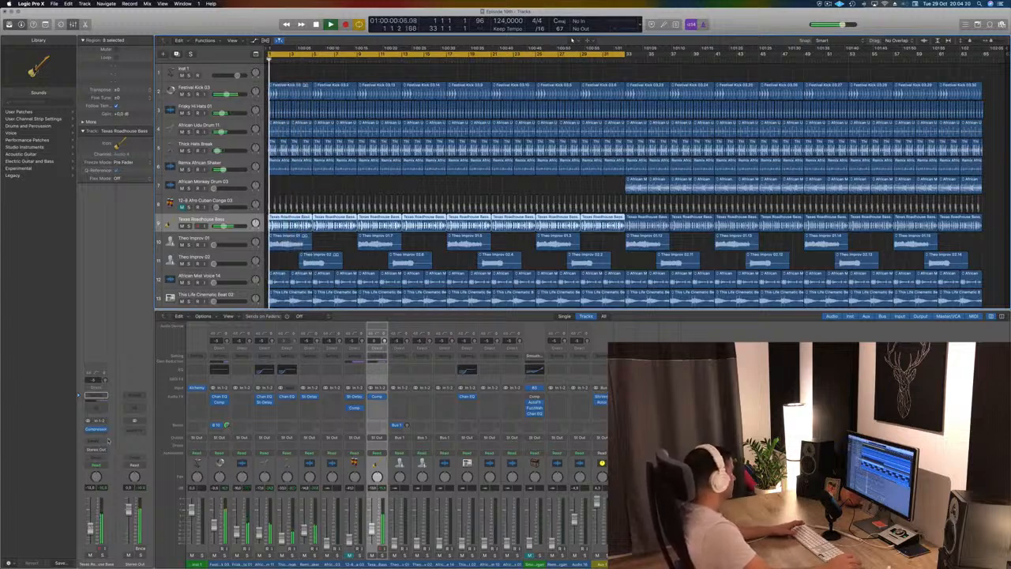
- Insert a stereo Pedalboard after the Compressor on the bass track and add the yellow pedal to it
left_click(99, 435)
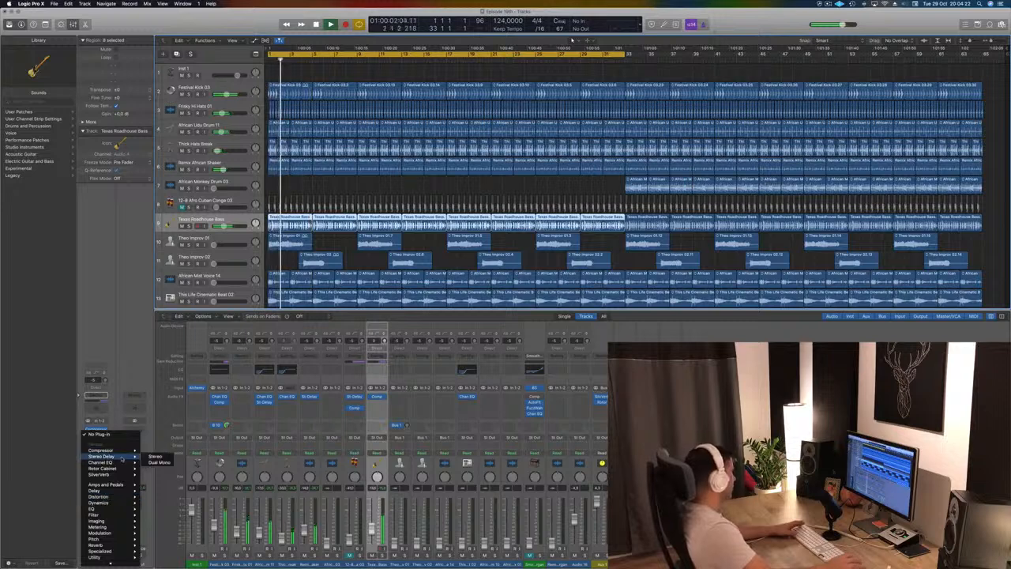
mouse_move(125, 489)
mouse_move(162, 485)
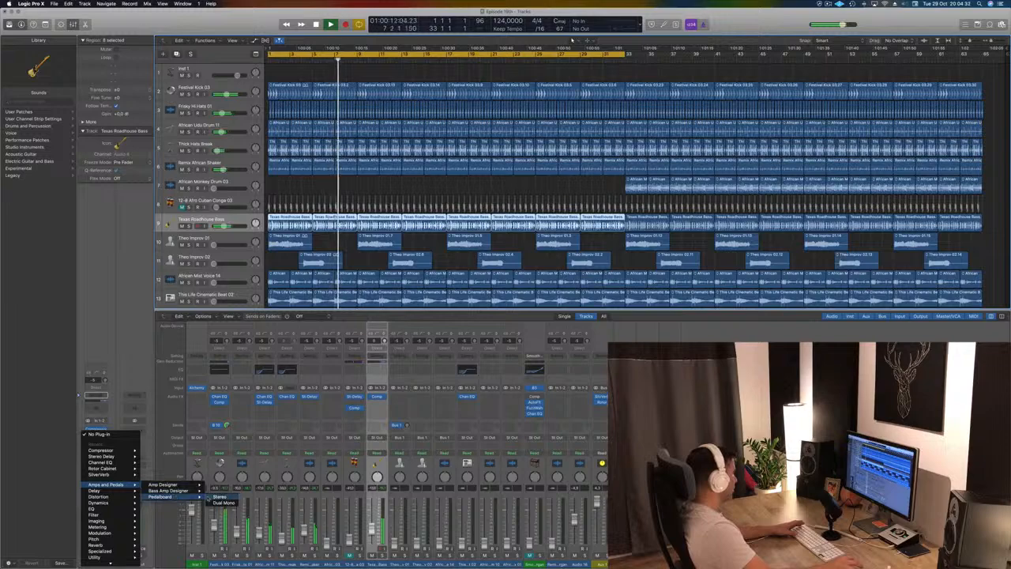
left_click(218, 497)
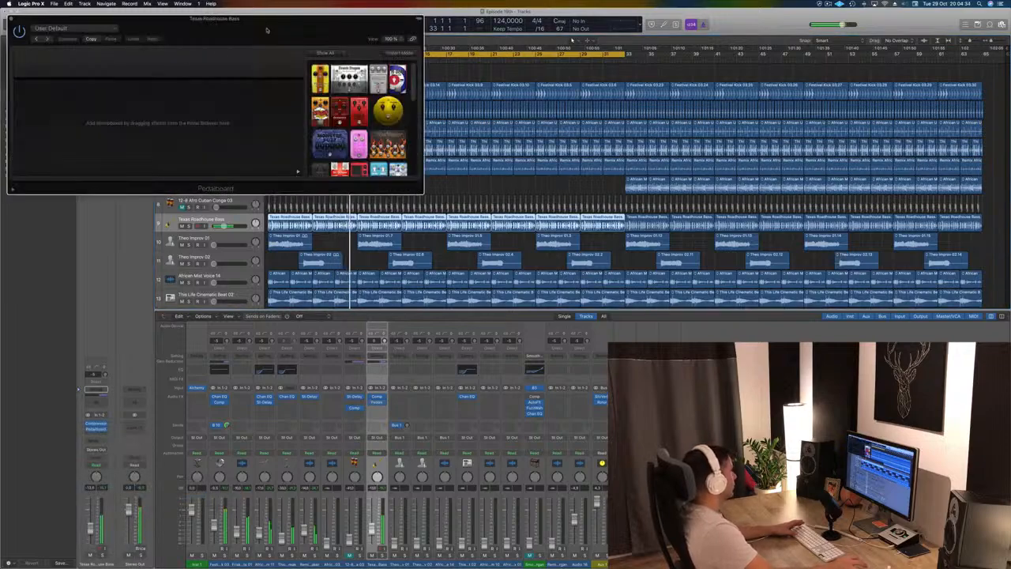
left_click_drag(266, 30, 495, 75)
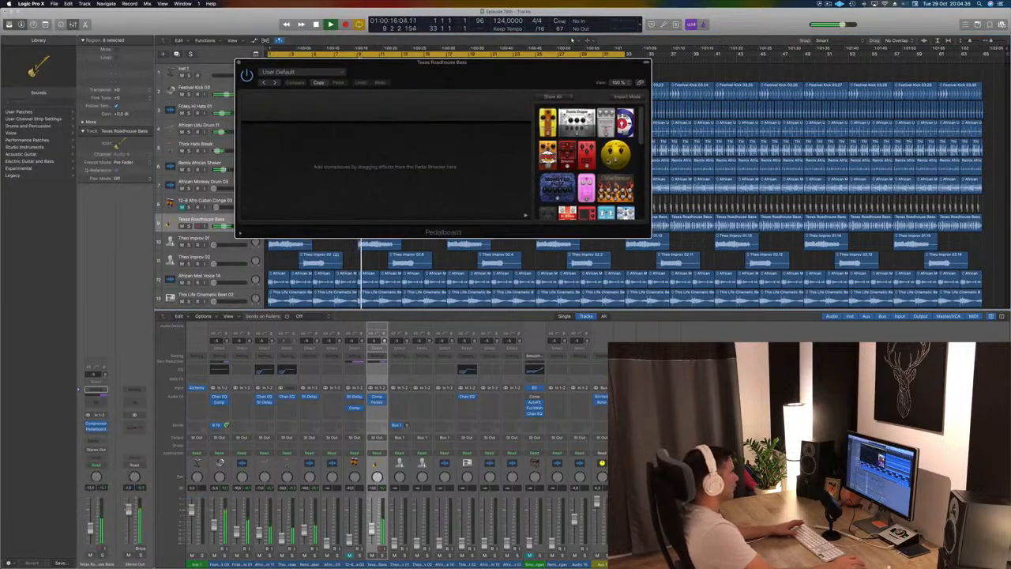
left_click_drag(459, 166, 454, 168)
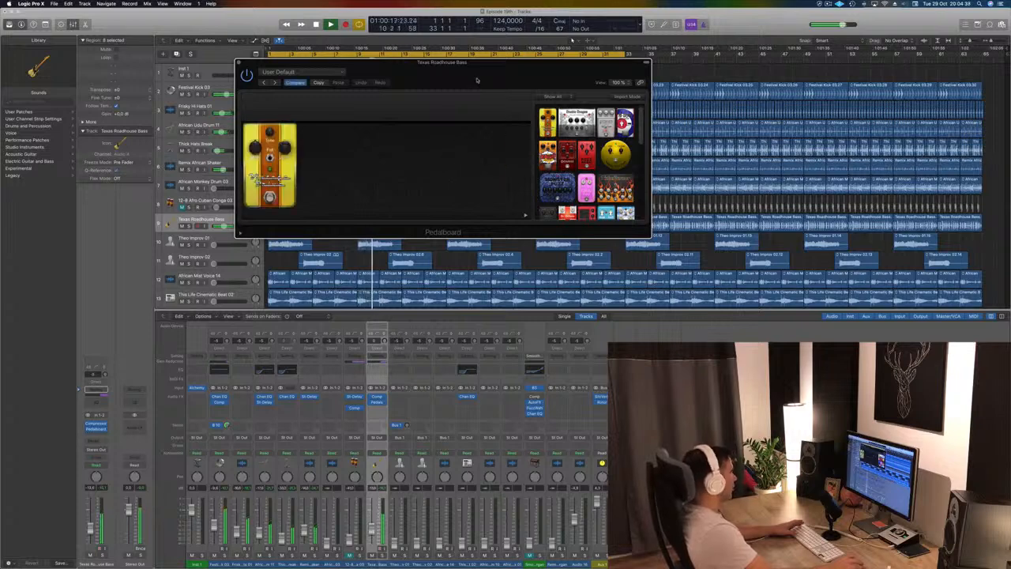
left_click_drag(360, 62, 377, 146)
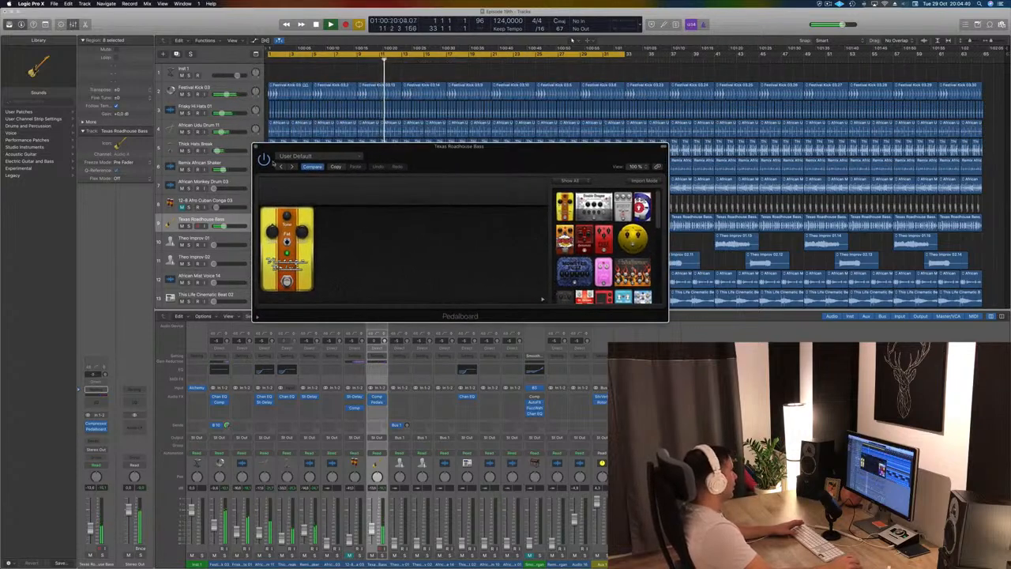
- Load the Basic Candy fuzz preset in the bass Pedalboard
left_click(320, 156)
mouse_move(342, 292)
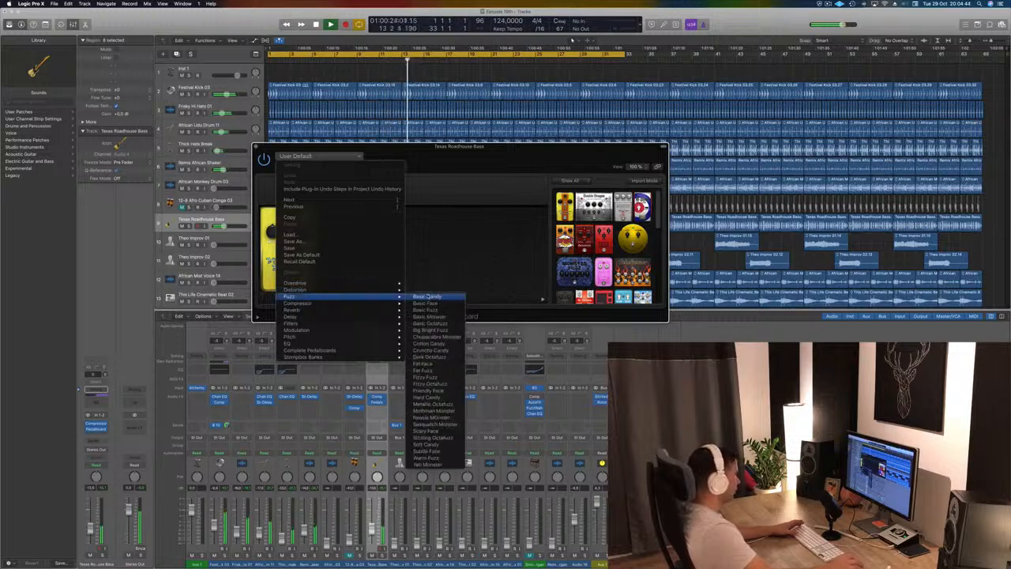
left_click(426, 296)
left_click_drag(487, 157, 637, 152)
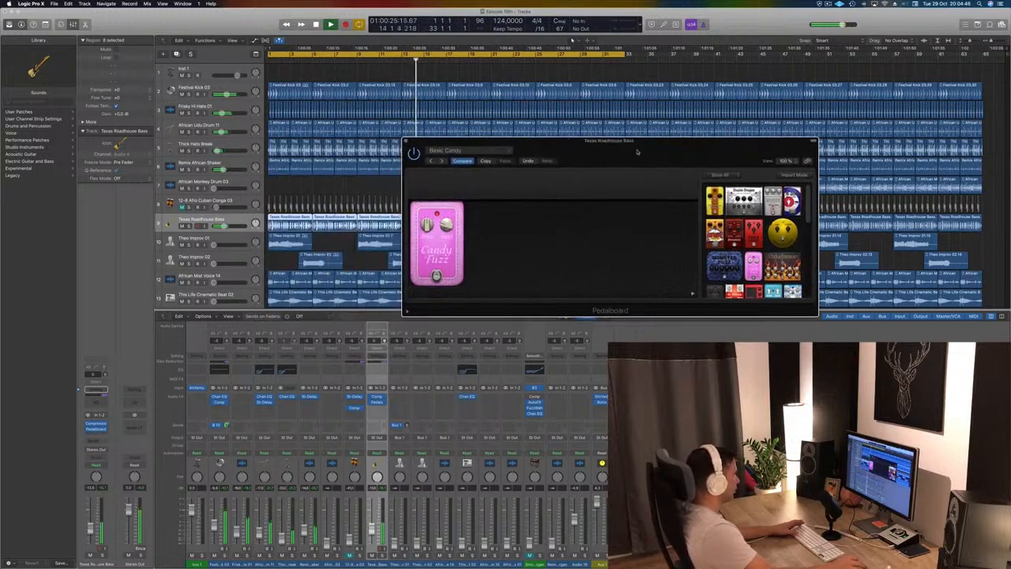
- Audition the following fuzz presets on the bass one by one up to Cotton Candy, and close the Pedalboard
left_click(444, 161)
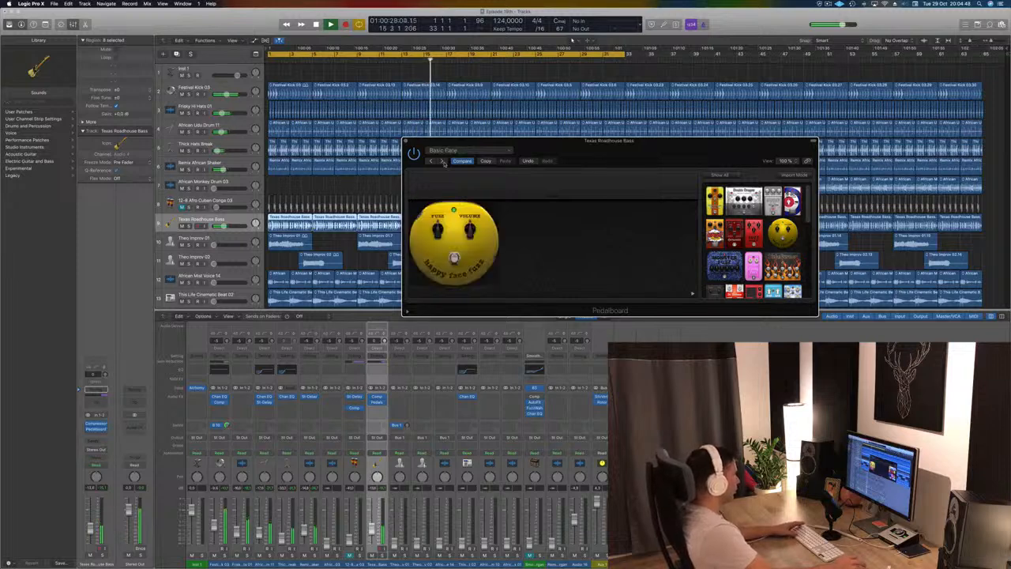
left_click(443, 161)
left_click(443, 161)
left_click_drag(454, 169, 288, 181)
left_click(278, 174)
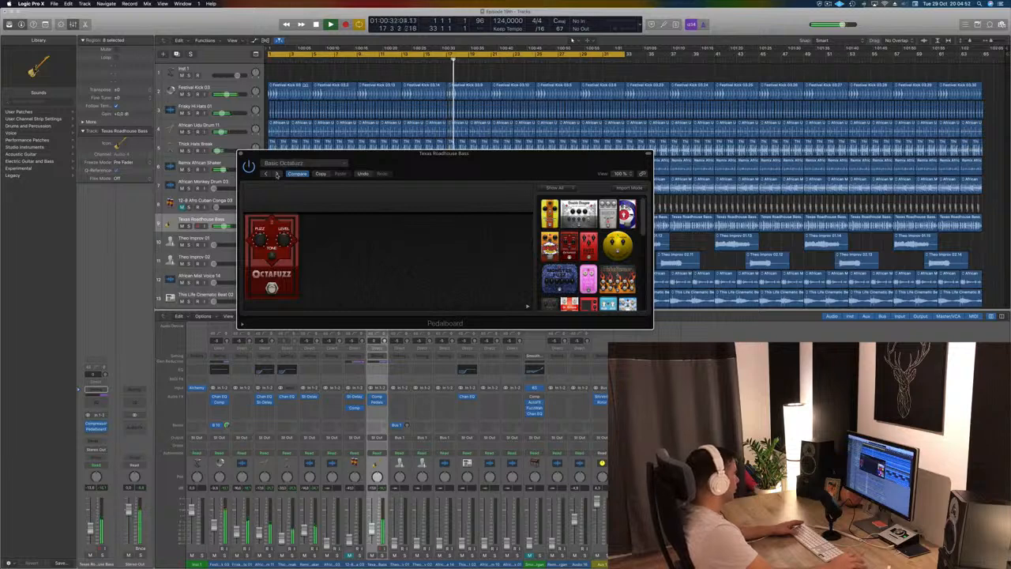
left_click(278, 174)
left_click(278, 174)
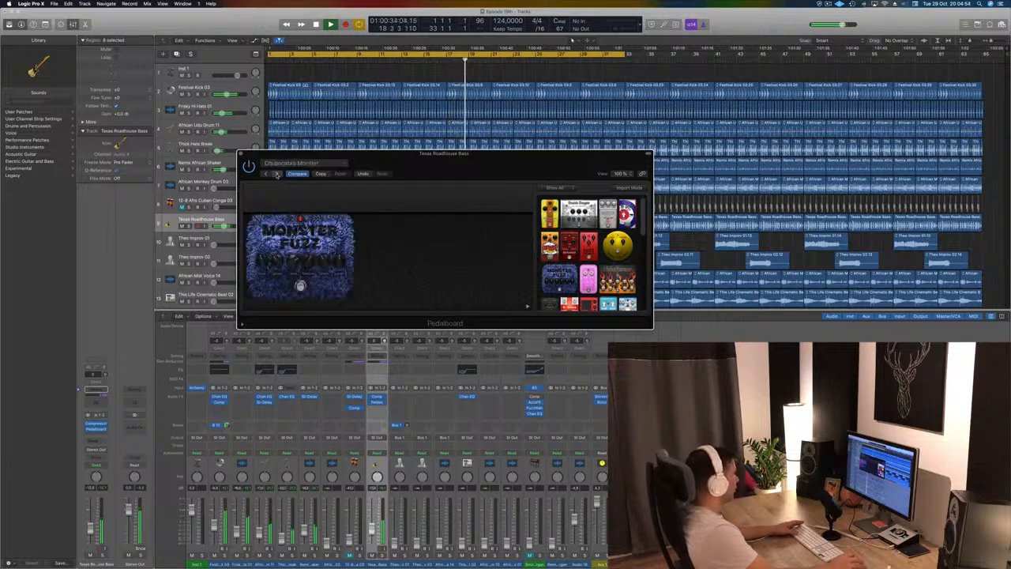
left_click(278, 175)
left_click_drag(453, 164, 449, 165)
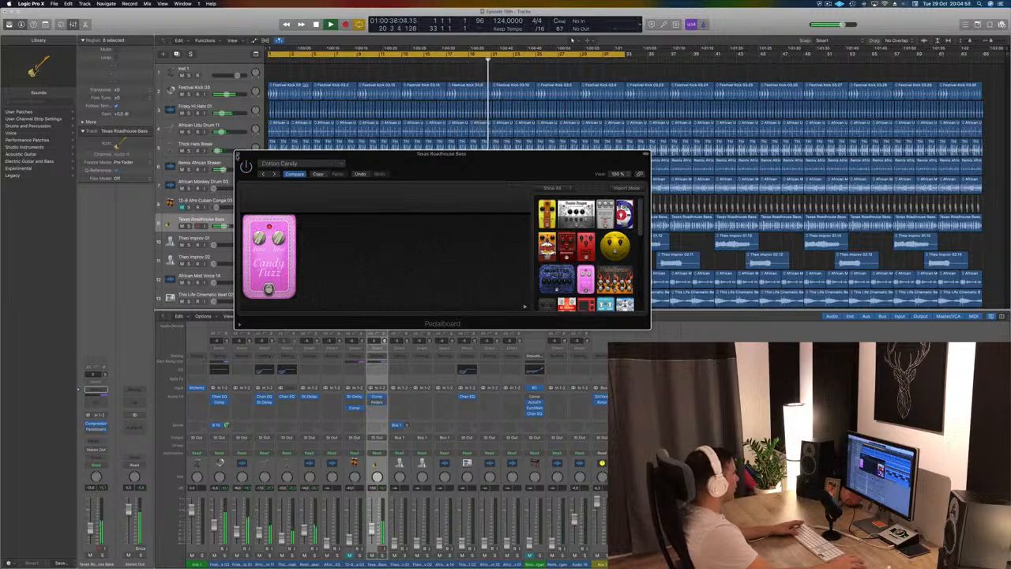
left_click(240, 157)
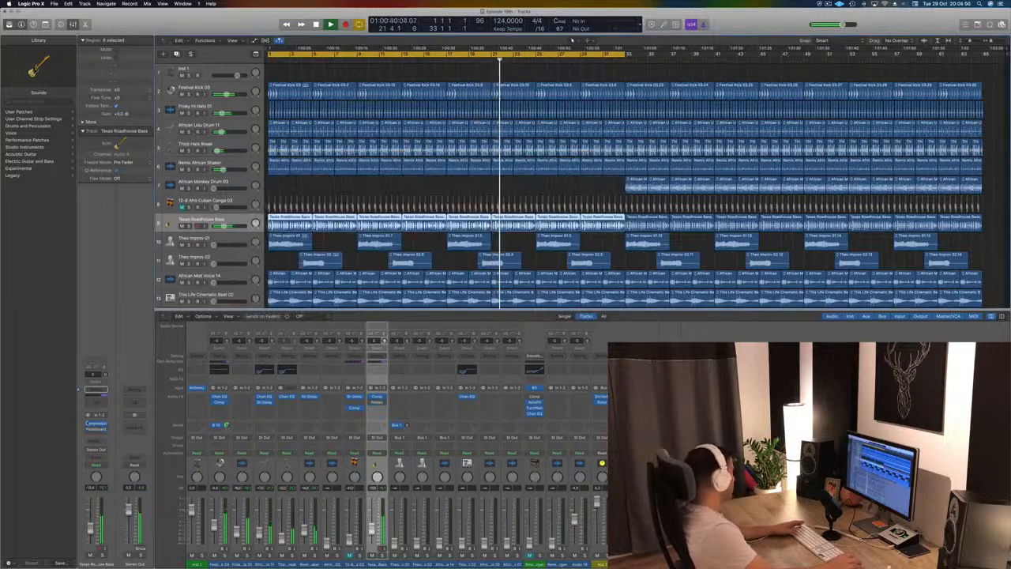
- Reopen the bass Compressor, replay from the start and switch its circuit type to Vintage Opto
key("space")
left_click(101, 425)
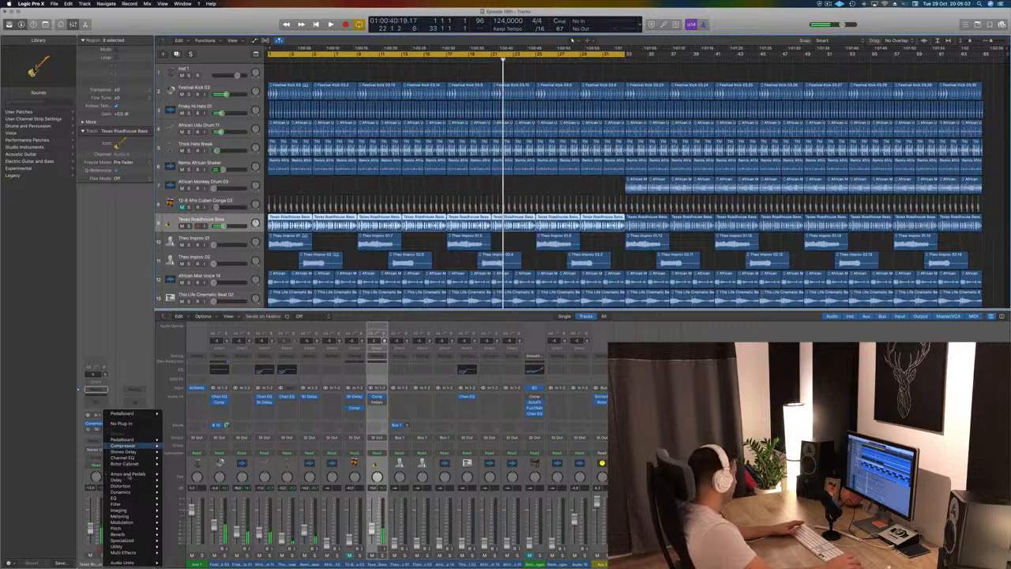
left_click(99, 427)
left_click(96, 425)
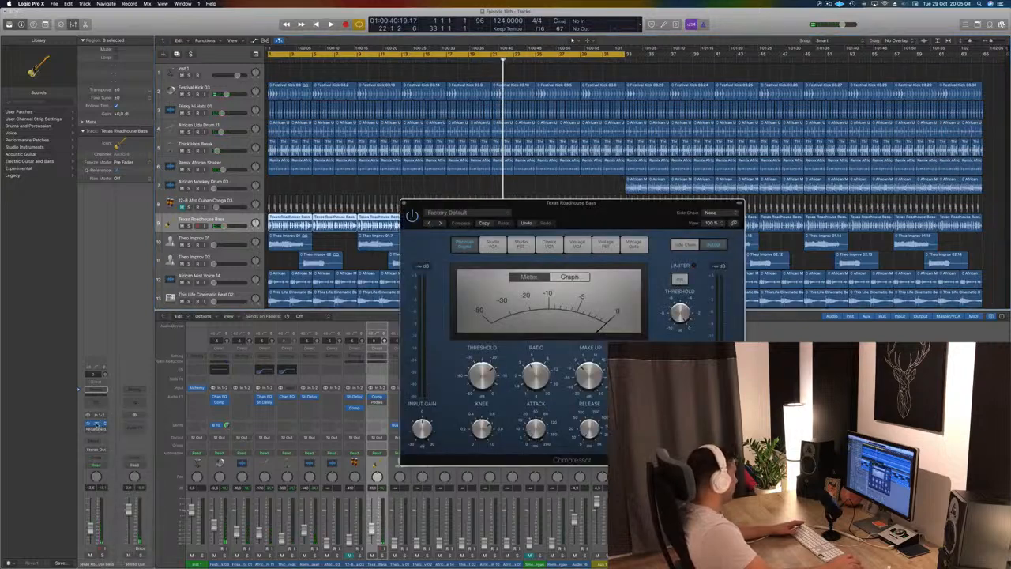
key("space")
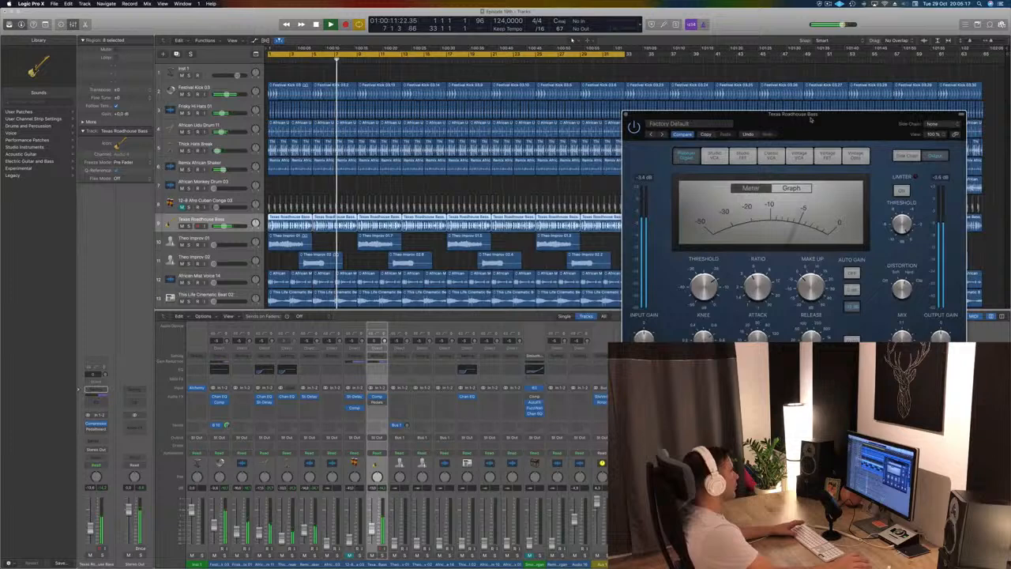
key("Return")
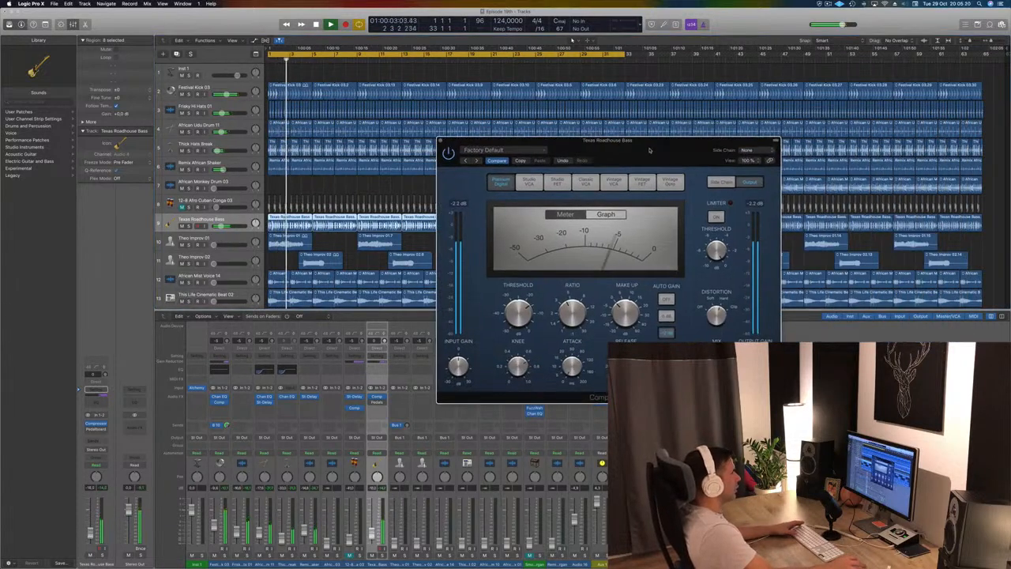
left_click(668, 184)
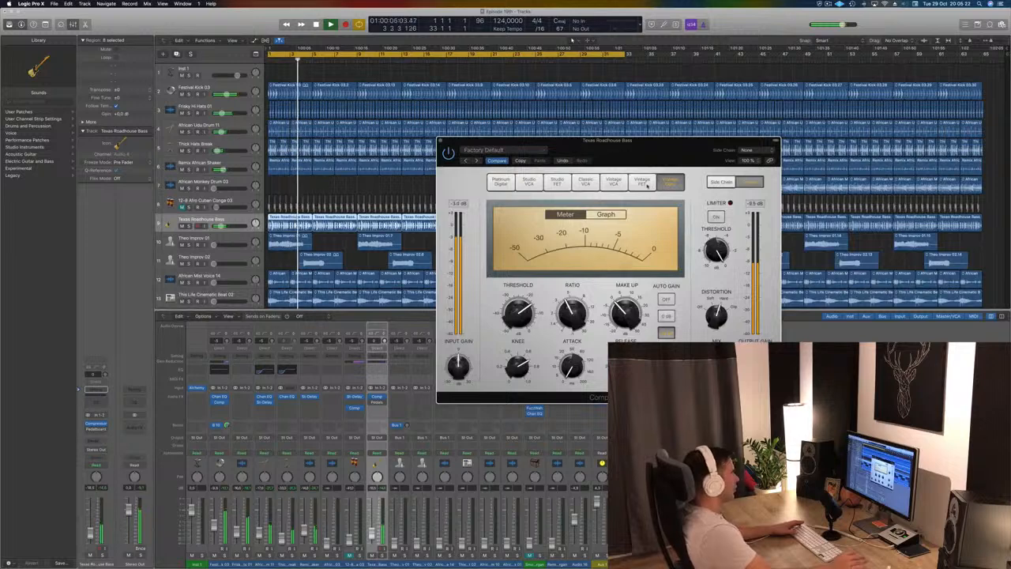
left_click_drag(686, 161, 653, 165)
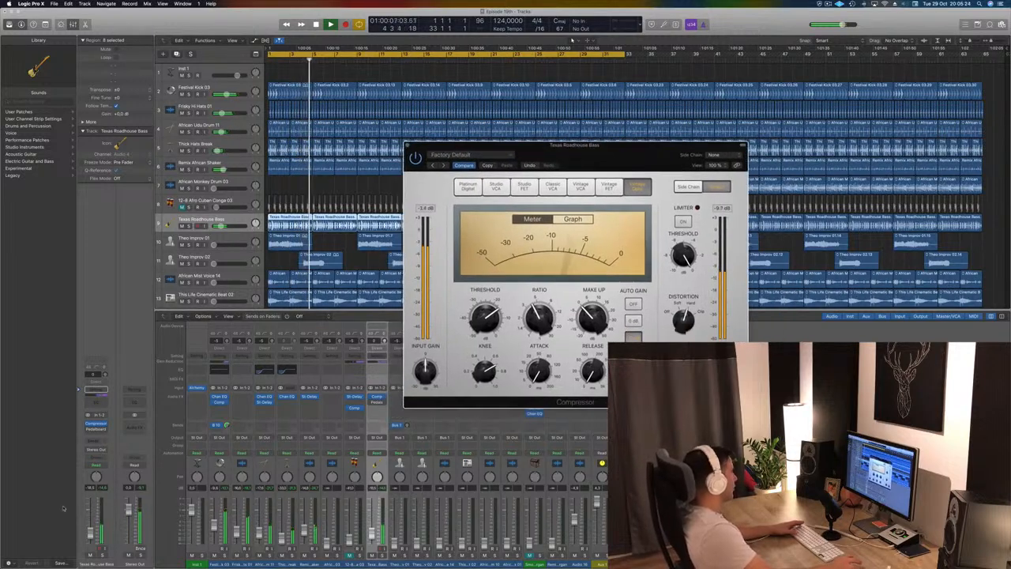
- Raise the bass track's volume slightly, set the Compressor's distortion to Soft and close its window
left_click_drag(220, 226, 223, 226)
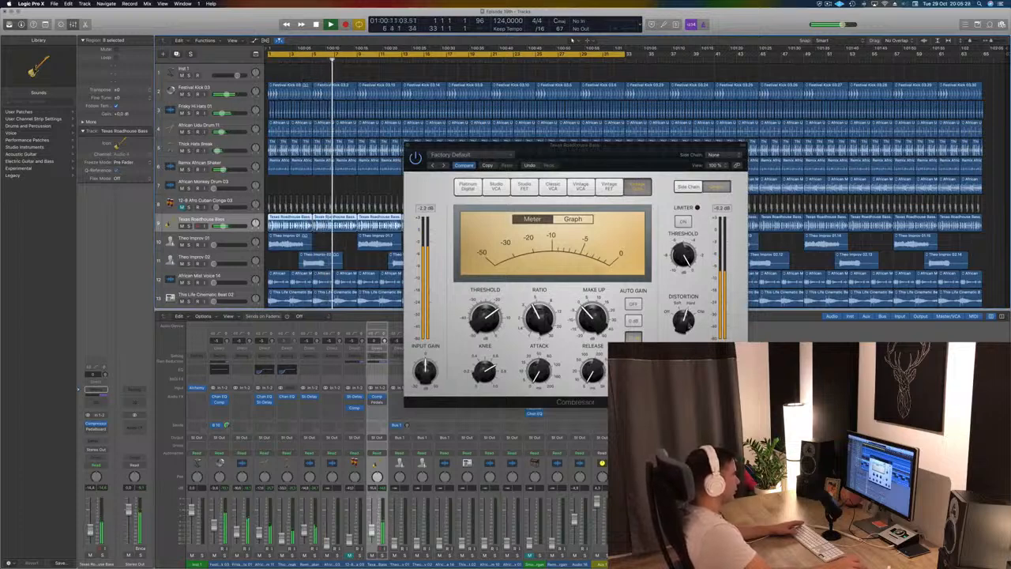
left_click_drag(684, 320, 685, 331)
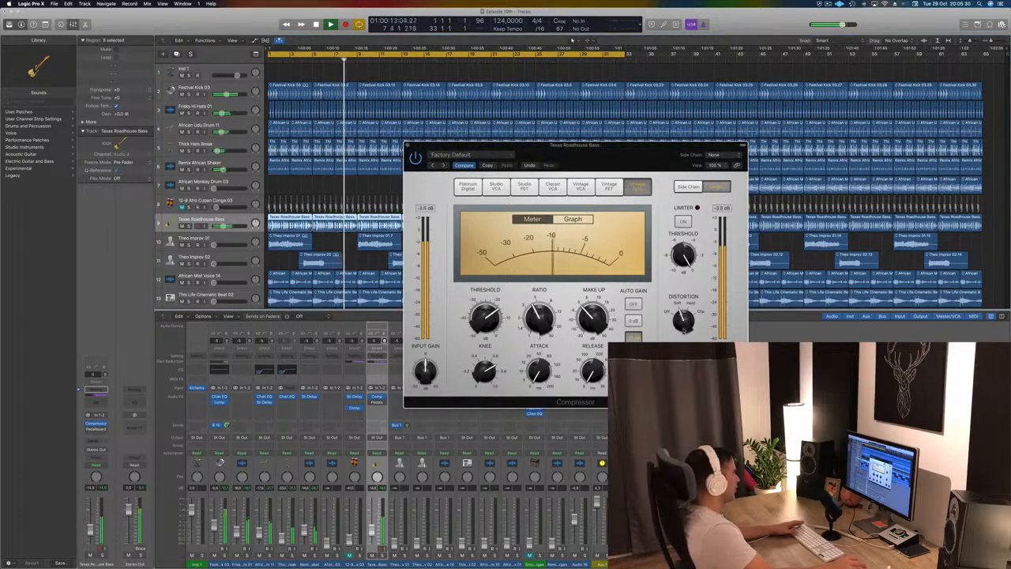
left_click(90, 530)
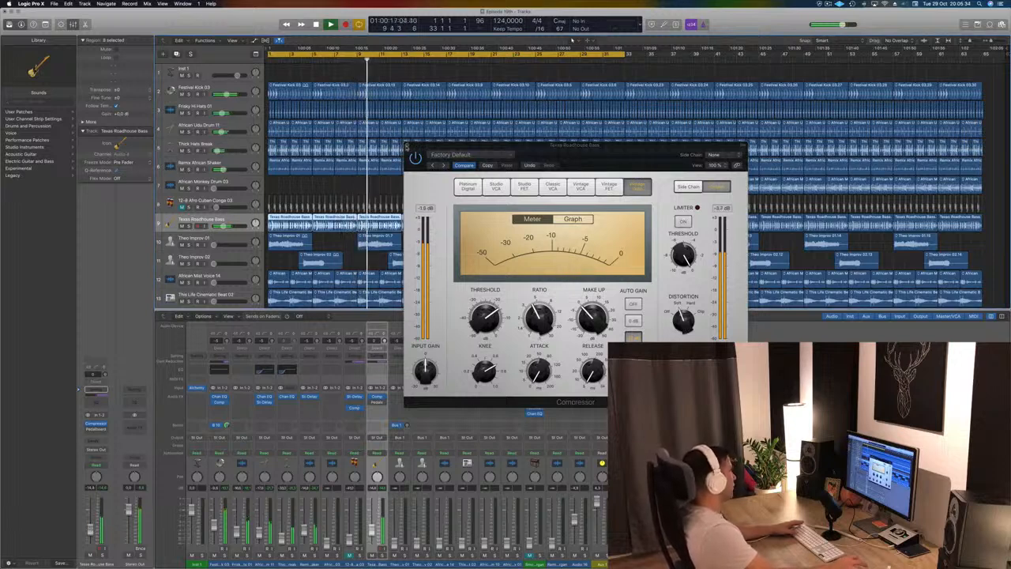
left_click(411, 149)
left_click(828, 4)
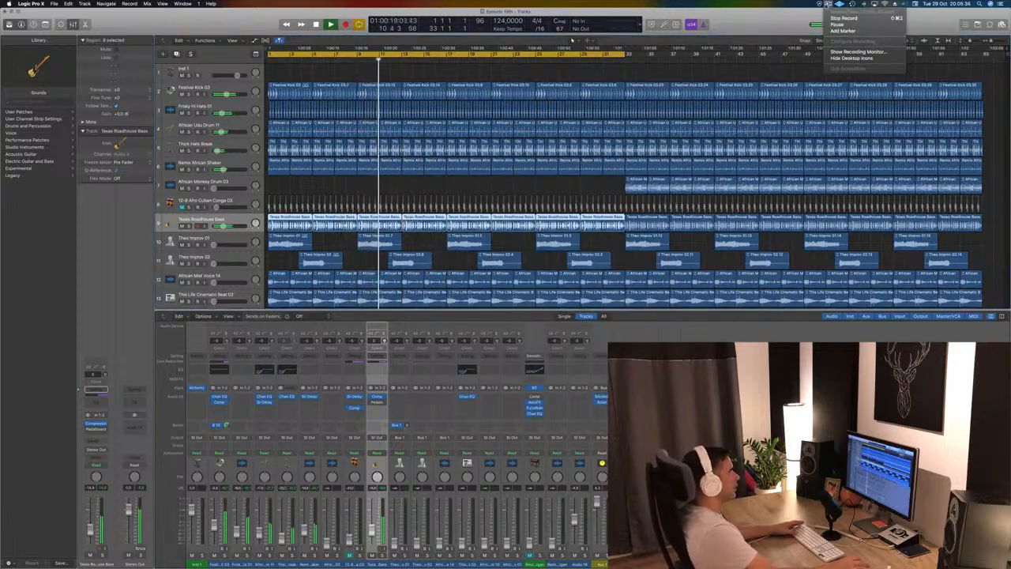
left_click(768, 36)
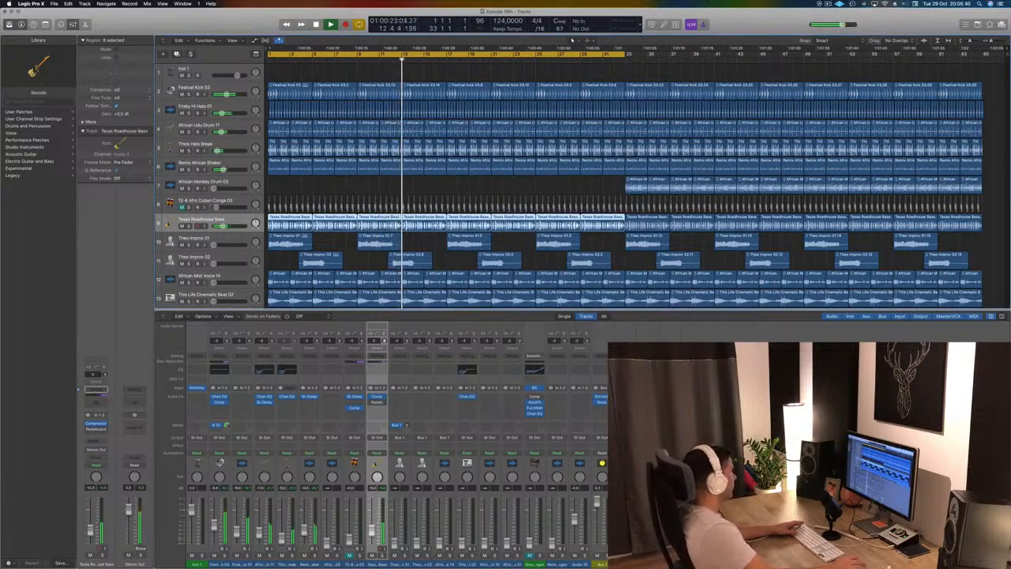
- Select the Theo Improv 01 track, stop playback near the start of the arrangement and deselect its regions
scroll(332, 182, "down", 3)
key("space")
scroll(317, 186, "down", 2)
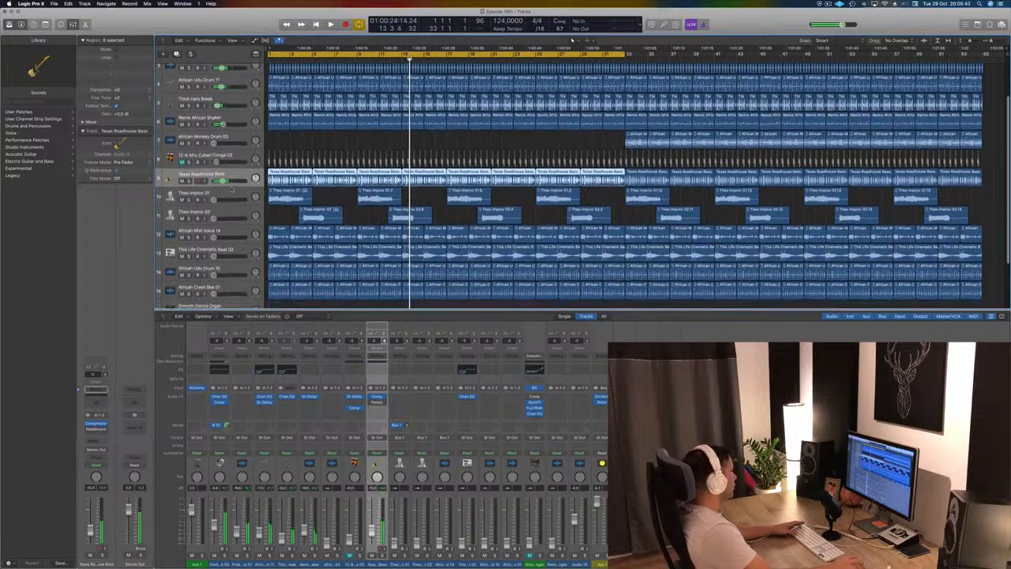
key("space")
left_click(229, 190)
key("space")
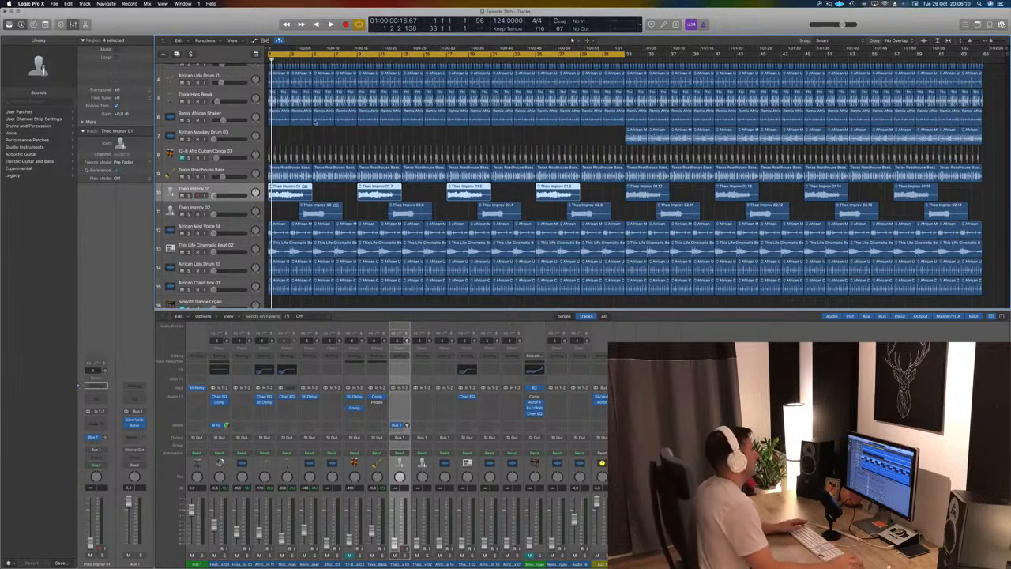
left_click(324, 132)
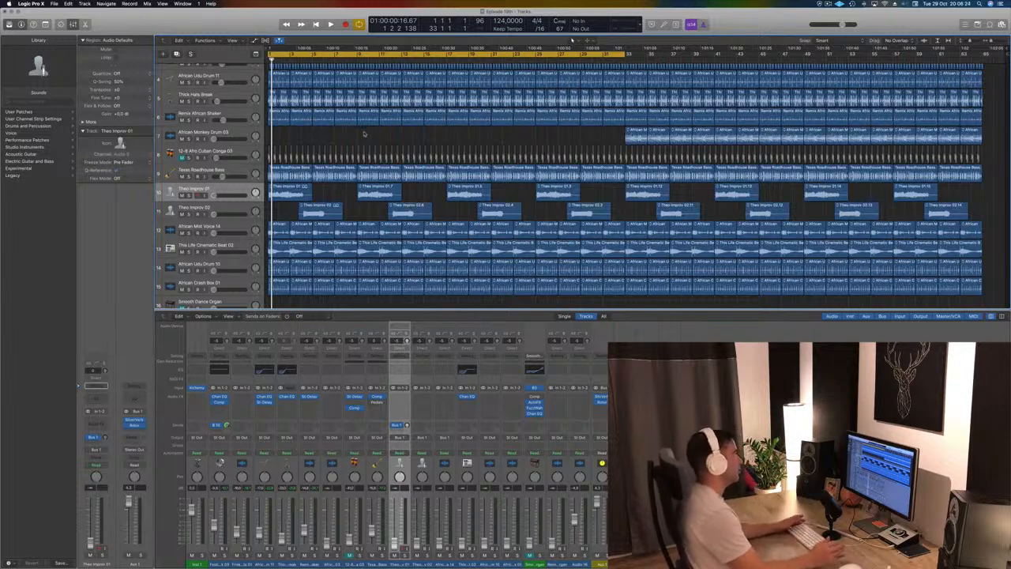
- Play the arrangement repeatedly from the start and bring up the Theo Improv 01 track's volume to balance it against the bass
scroll(364, 134, "down", 1)
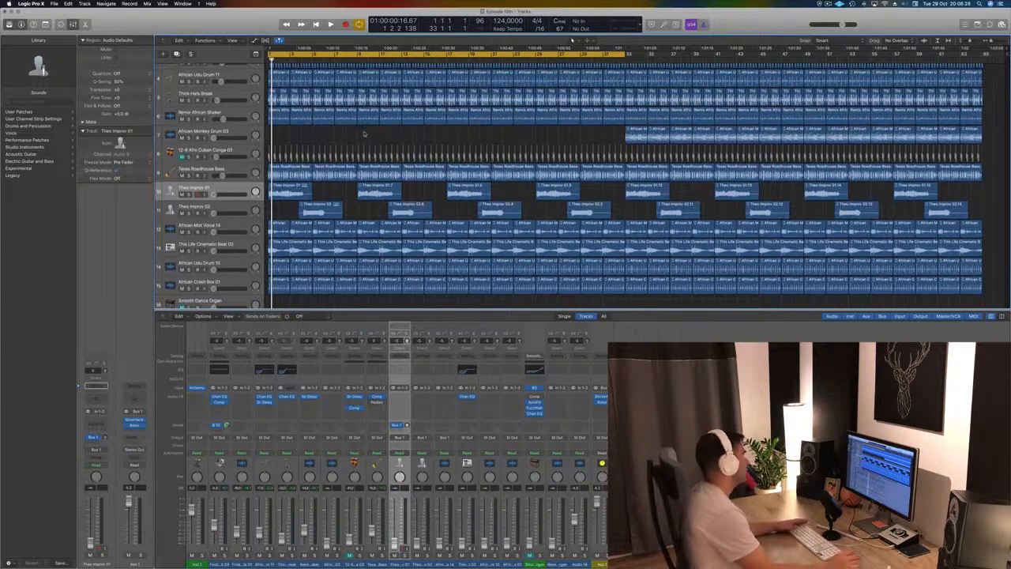
key("space")
key("Up")
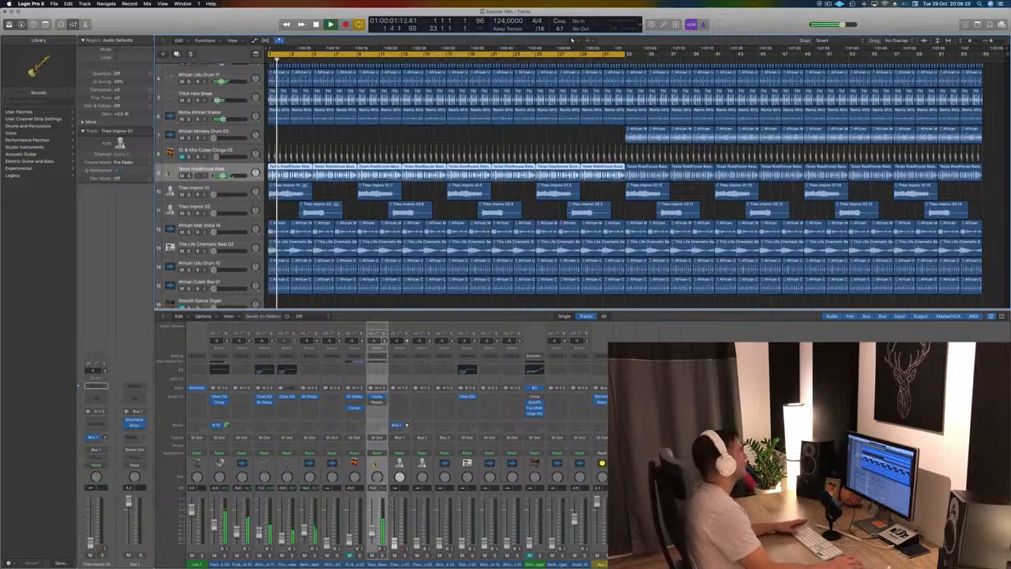
key("Return")
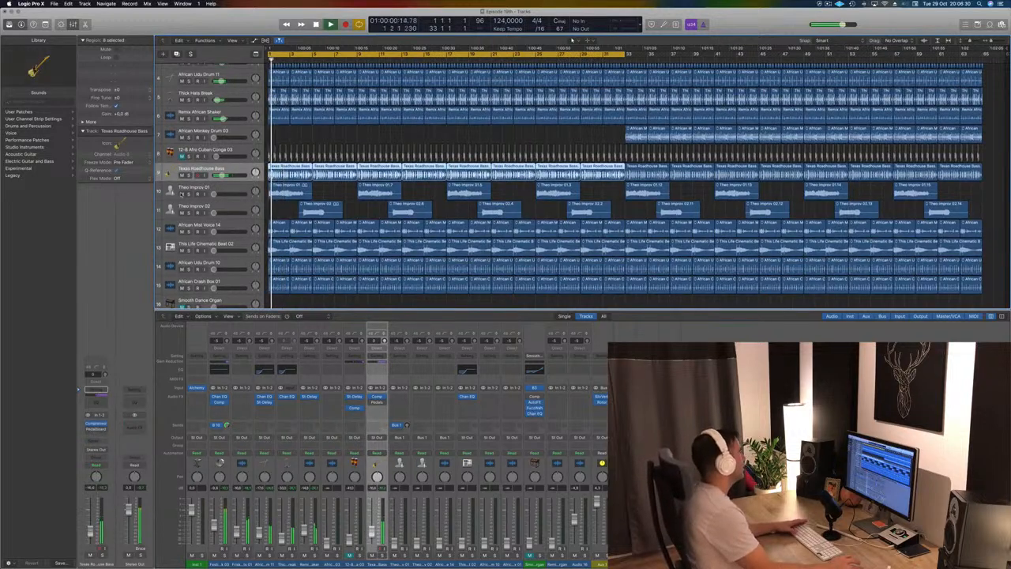
key("space")
key("space")
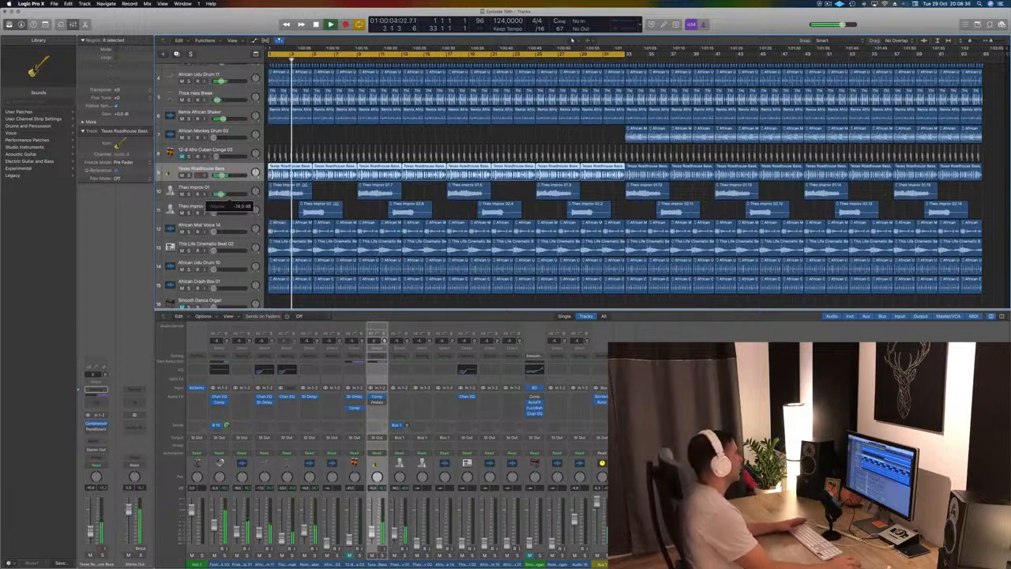
key("Return")
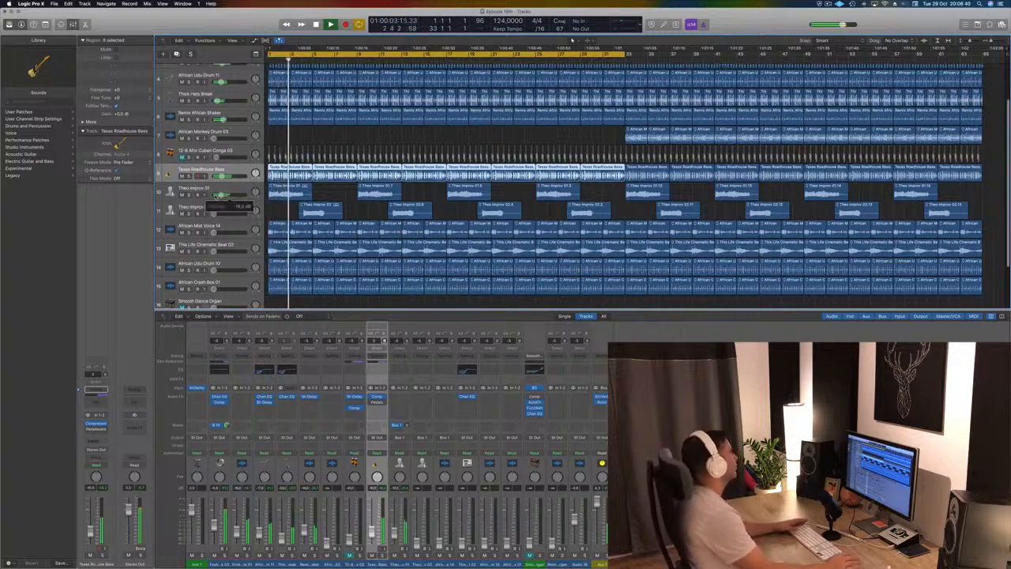
key("Return")
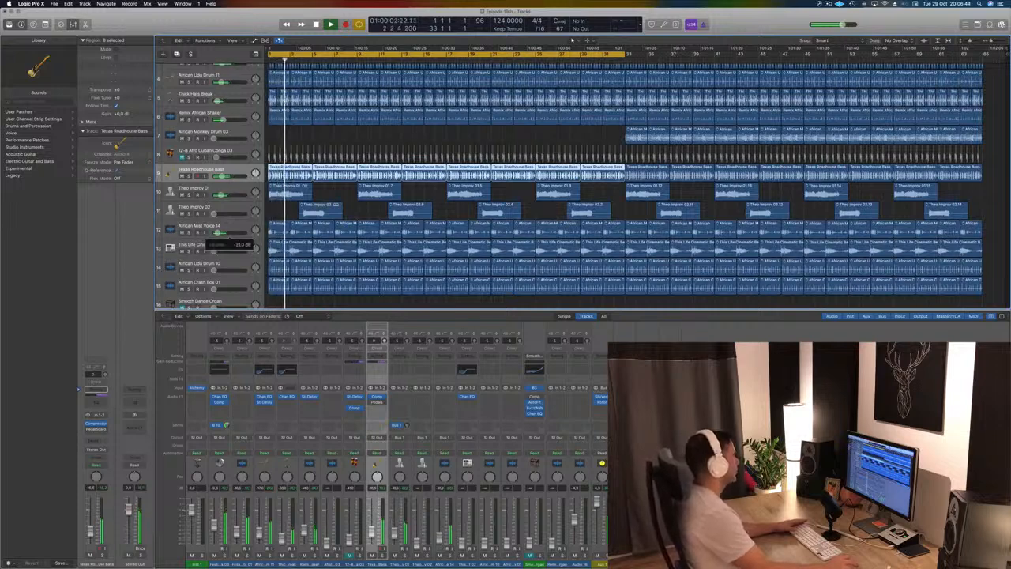
- Move the African Udu Drum 10 track below Remix African Shaker and add a Channel EQ with a low cut at about 300 Hz
left_click_drag(215, 271, 248, 132)
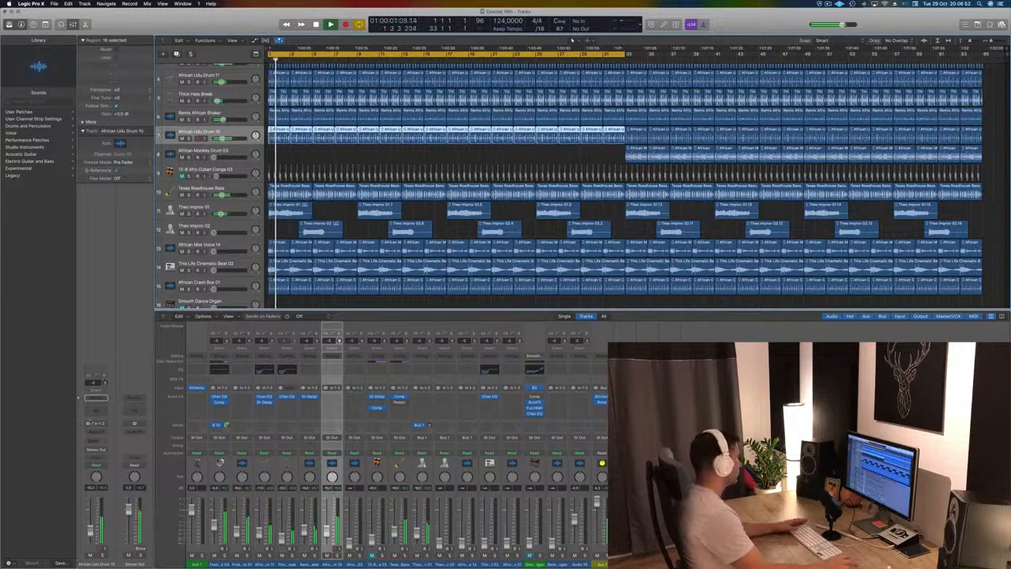
left_click(96, 412)
left_click(51, 58)
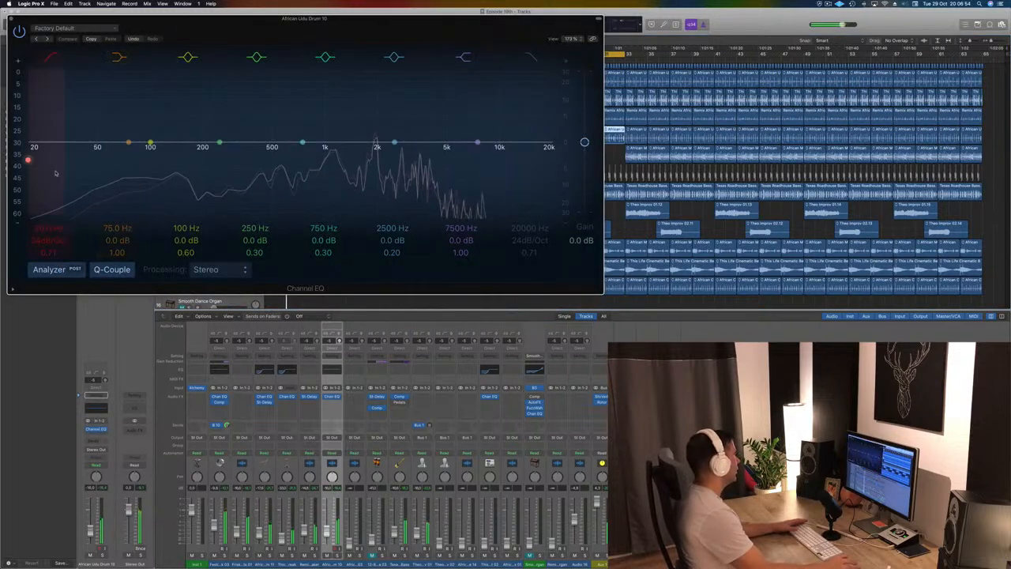
left_click_drag(57, 170, 233, 158)
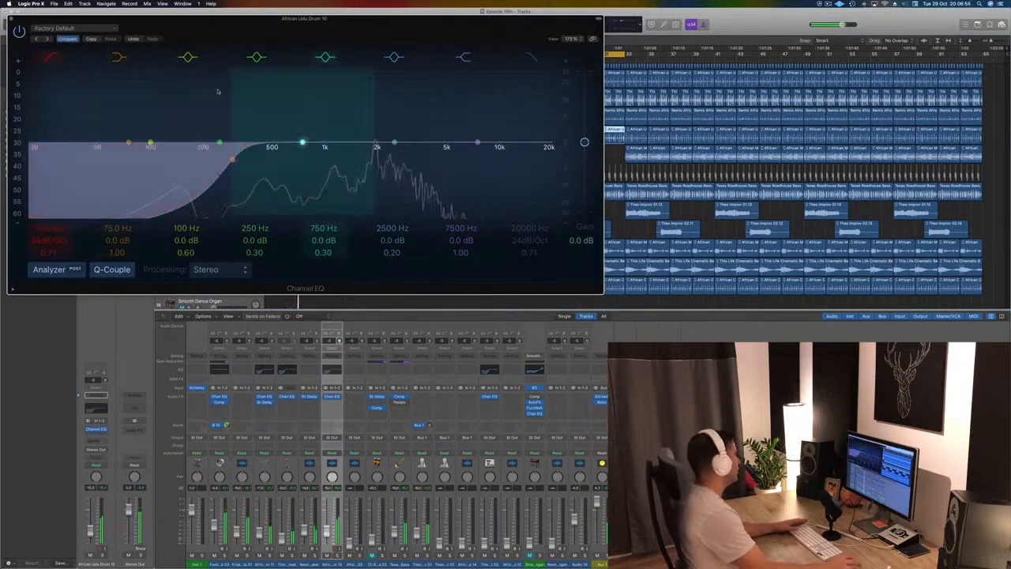
left_click(11, 19)
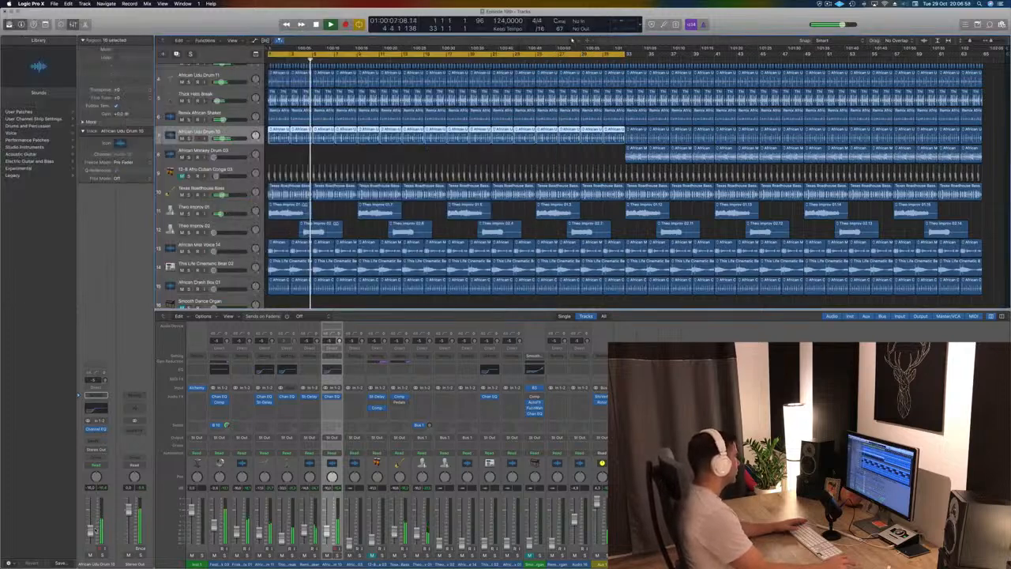
- Bring up the Theo Improv 02 track's volume during playback and replay from the start
scroll(226, 207, "down", 1)
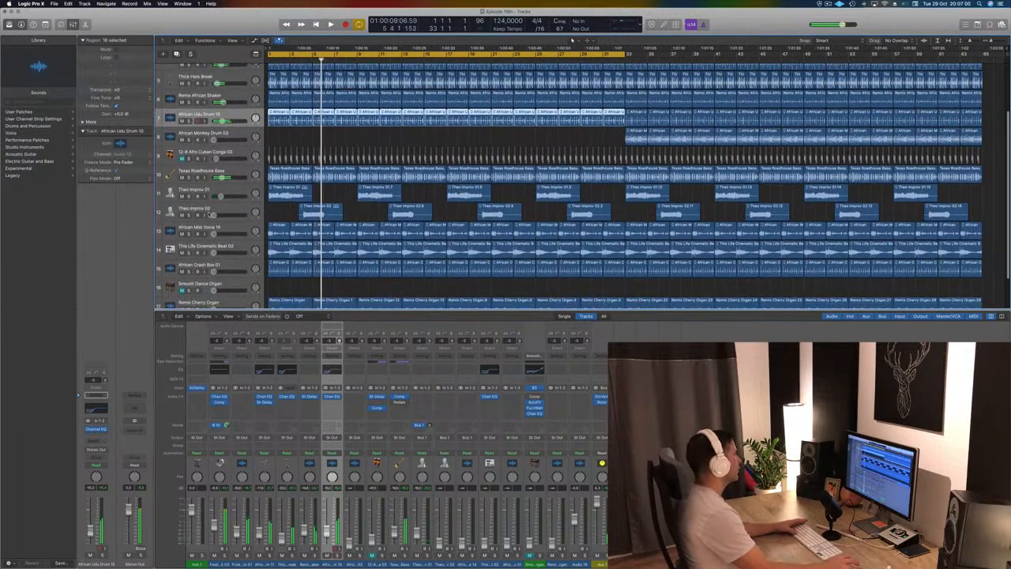
key("space")
left_click_drag(212, 215, 213, 215)
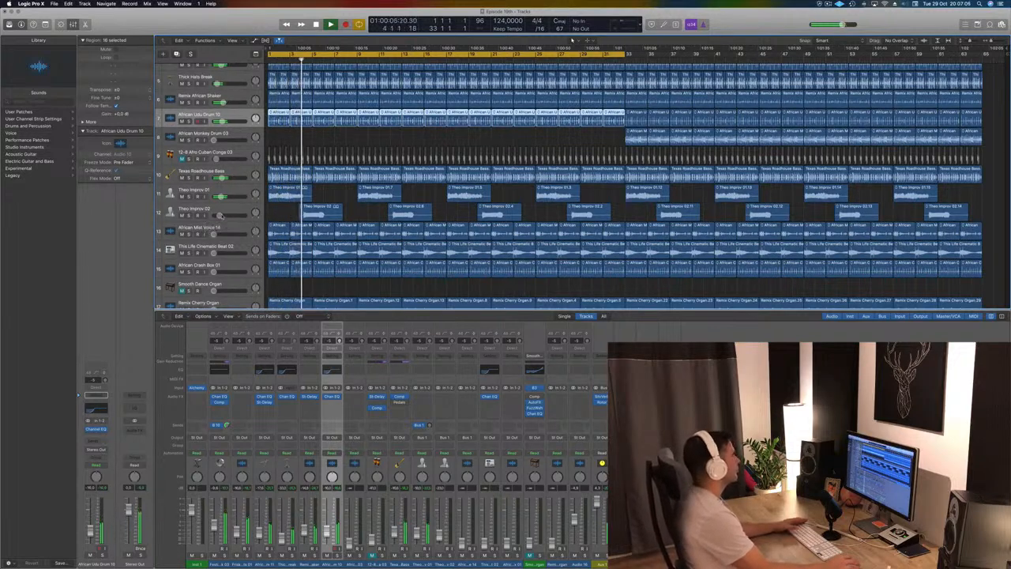
left_click_drag(211, 228, 209, 228)
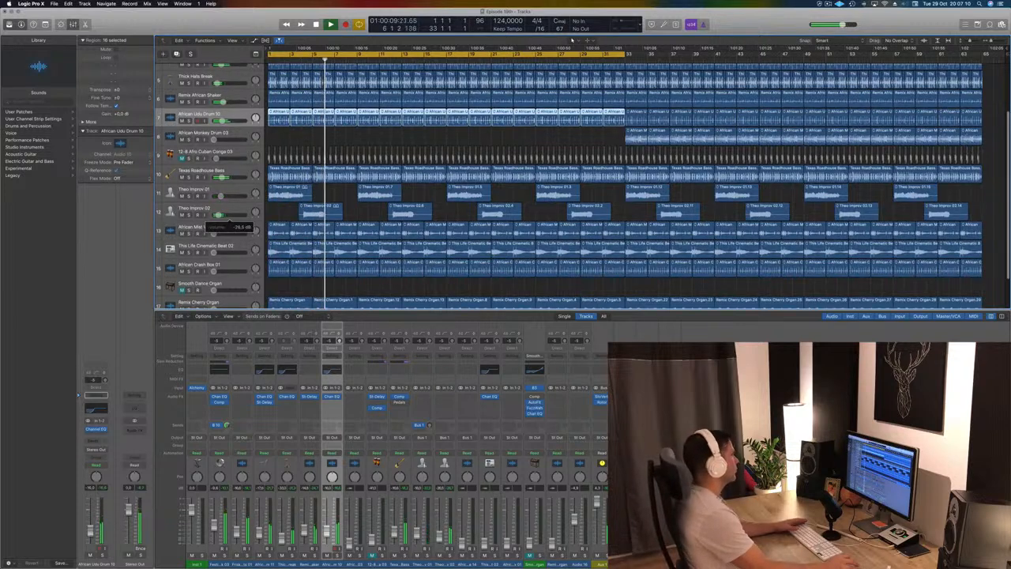
key("Return")
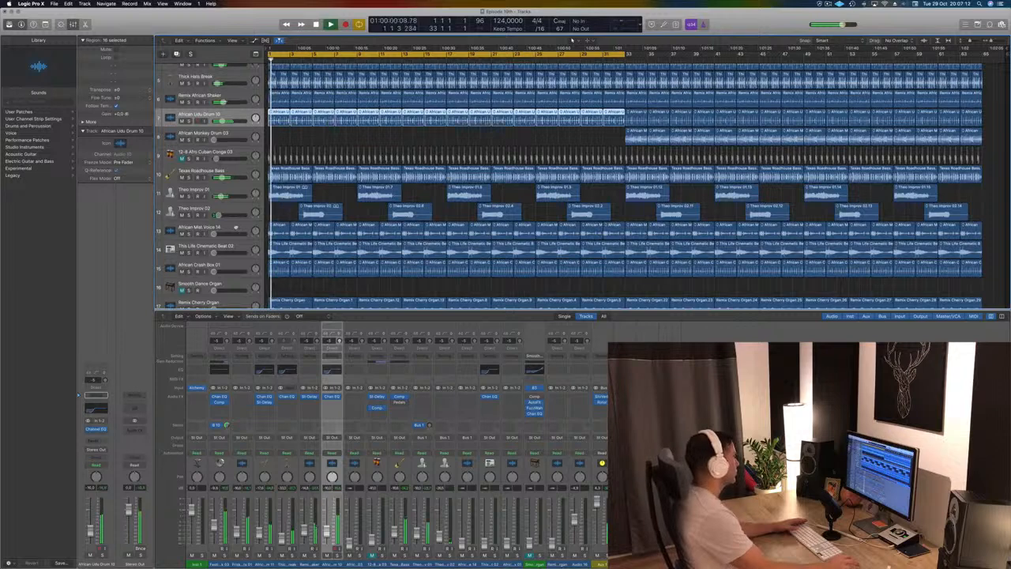
- Bring up the This Life Cinematic Beat 02 track's volume, replay from the start and mute that track
left_click(255, 230)
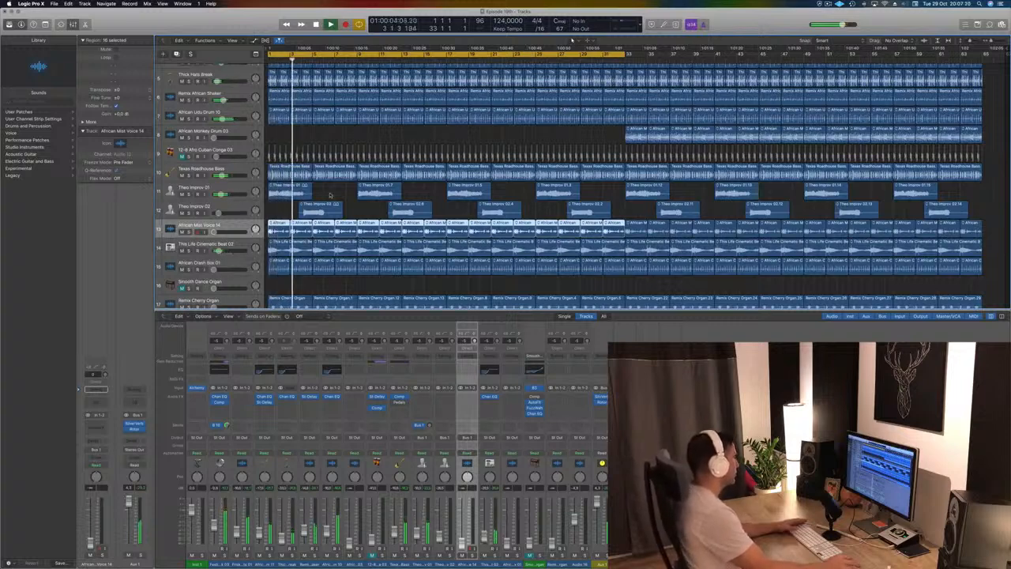
key("Return")
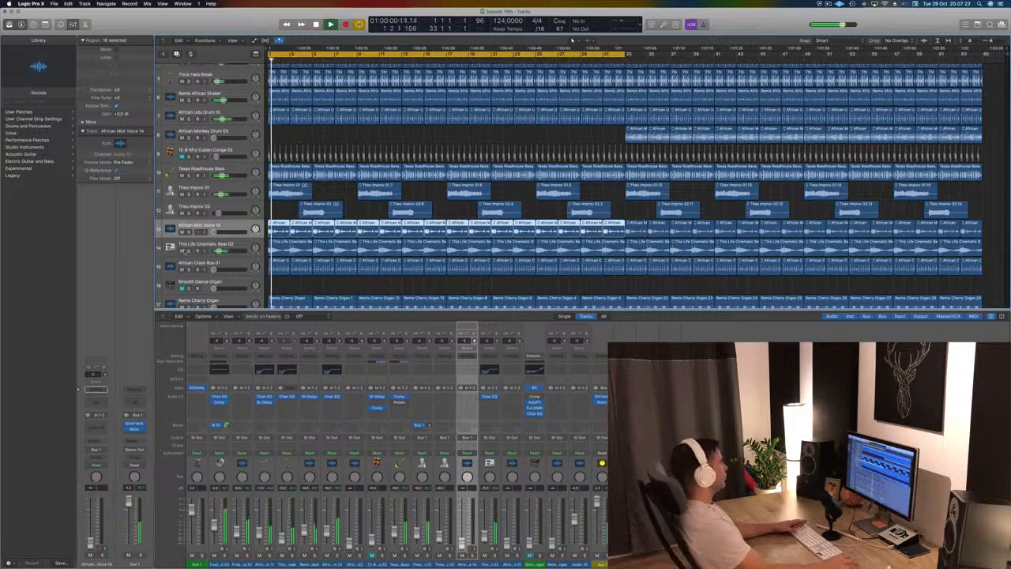
left_click(183, 251)
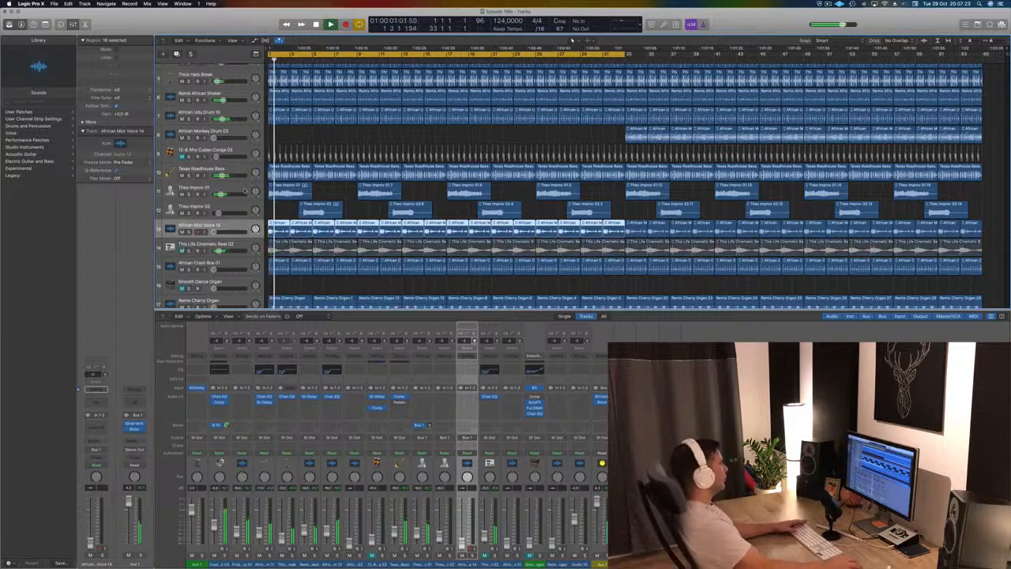
- Raise the African Crash Box 01 track's volume to about -17 dB and move the track below African Udu Drum 10
left_click(223, 268)
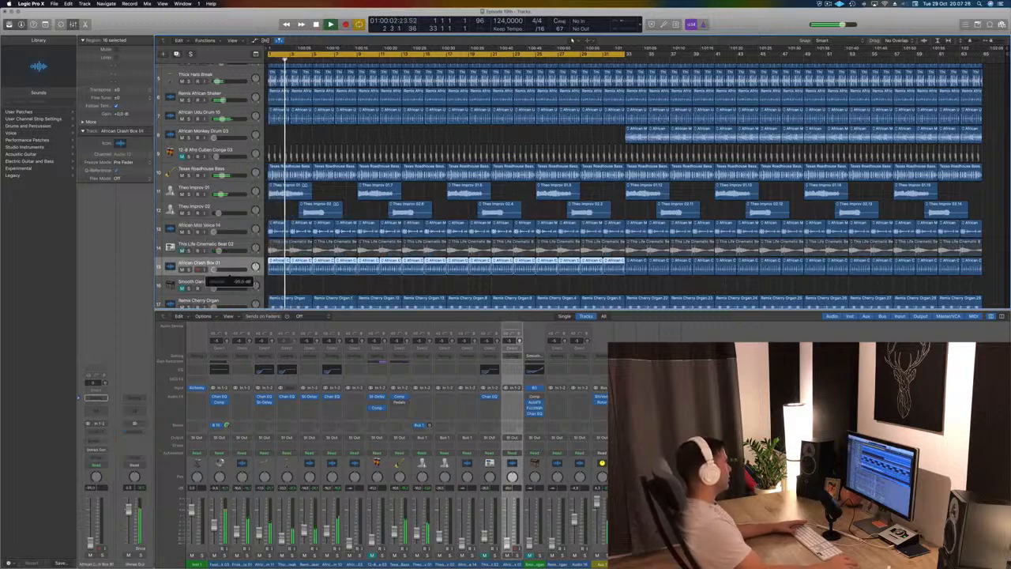
left_click_drag(223, 269, 256, 133)
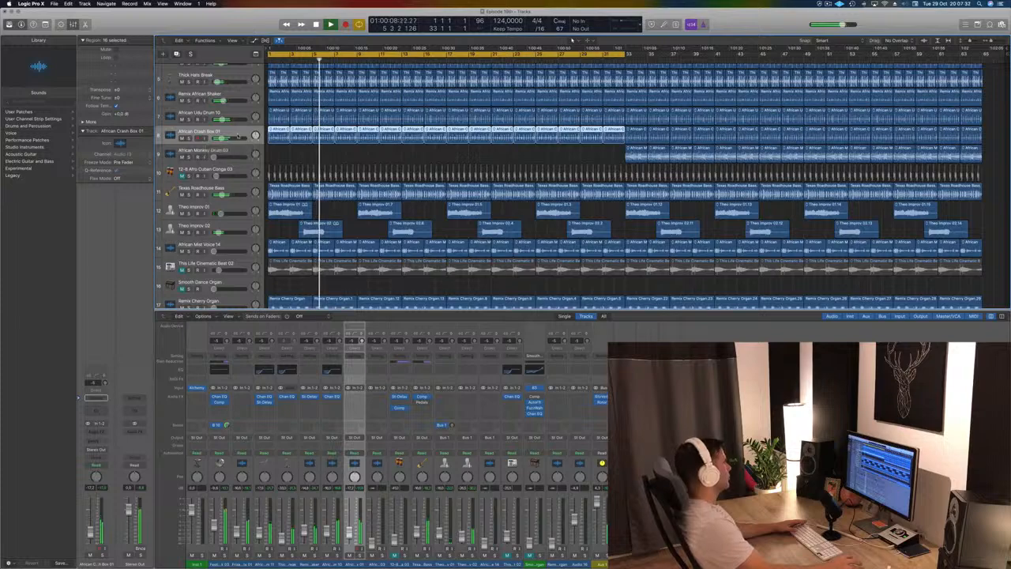
- Bring up the volumes of the Remix Cherry Organ and African Mist Voice 14 tracks, and replay from the start
scroll(223, 138, "down", 3)
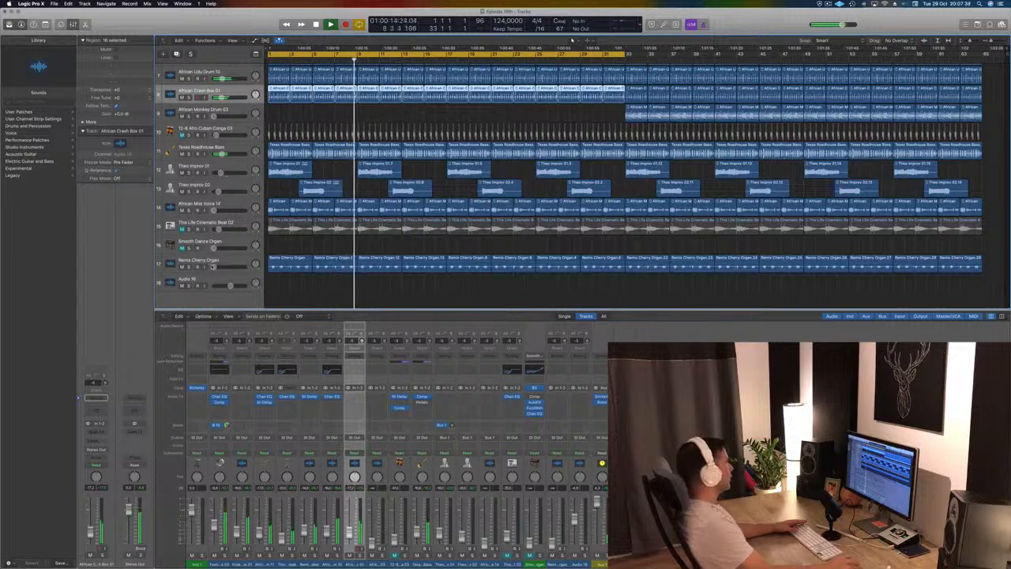
left_click_drag(224, 268, 218, 267)
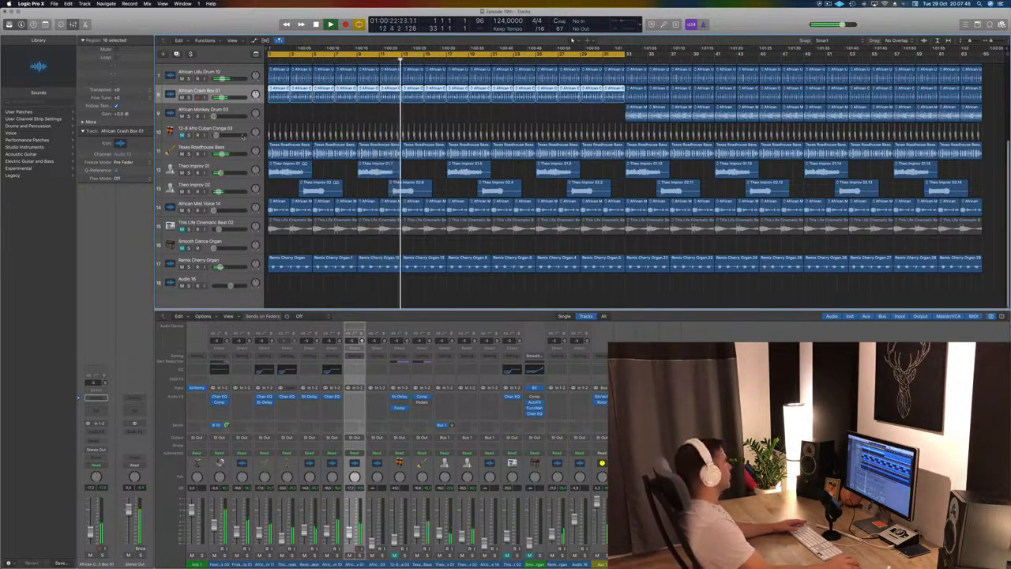
mouse_move(228, 212)
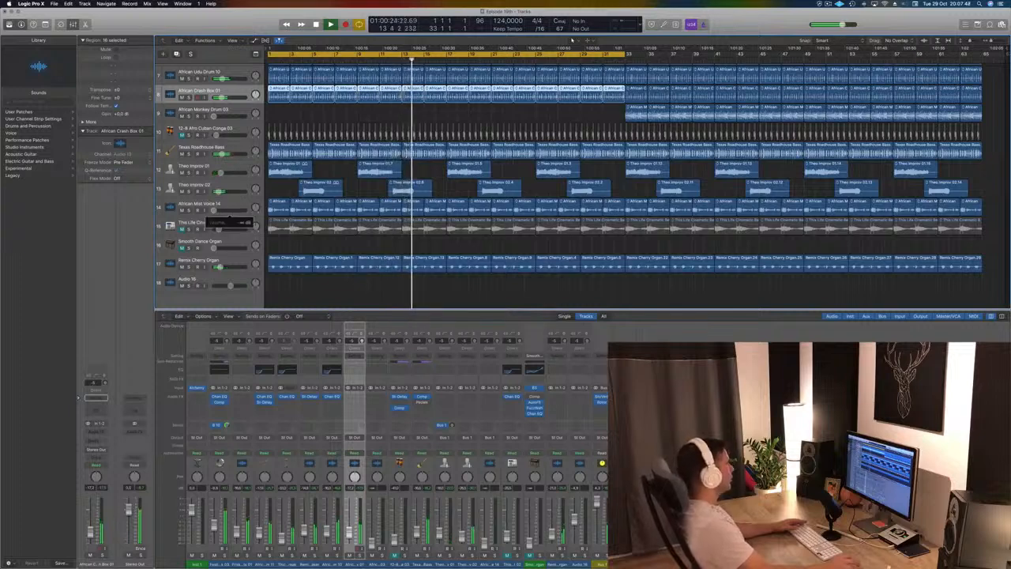
left_click_drag(228, 213, 223, 211)
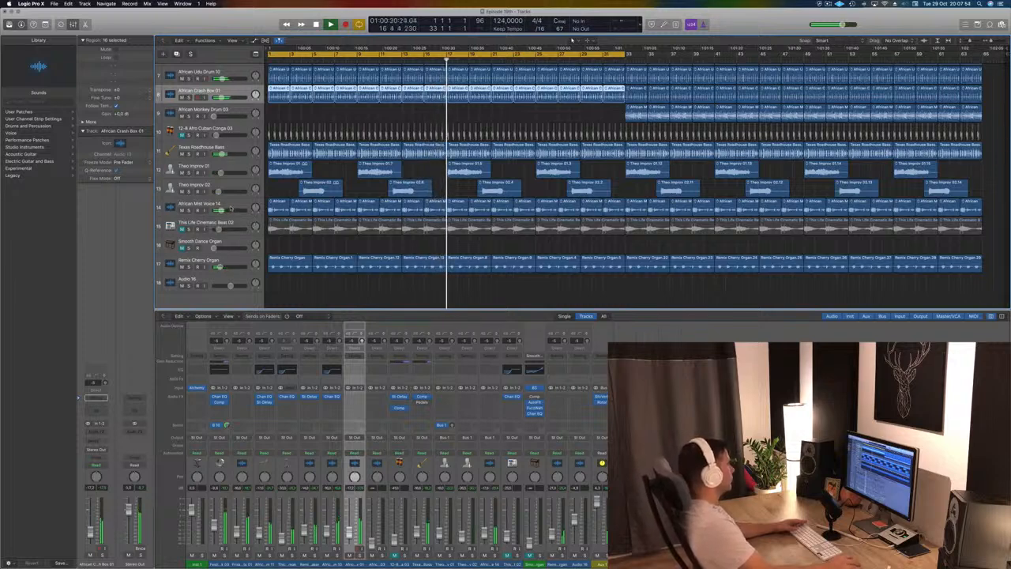
key("Return")
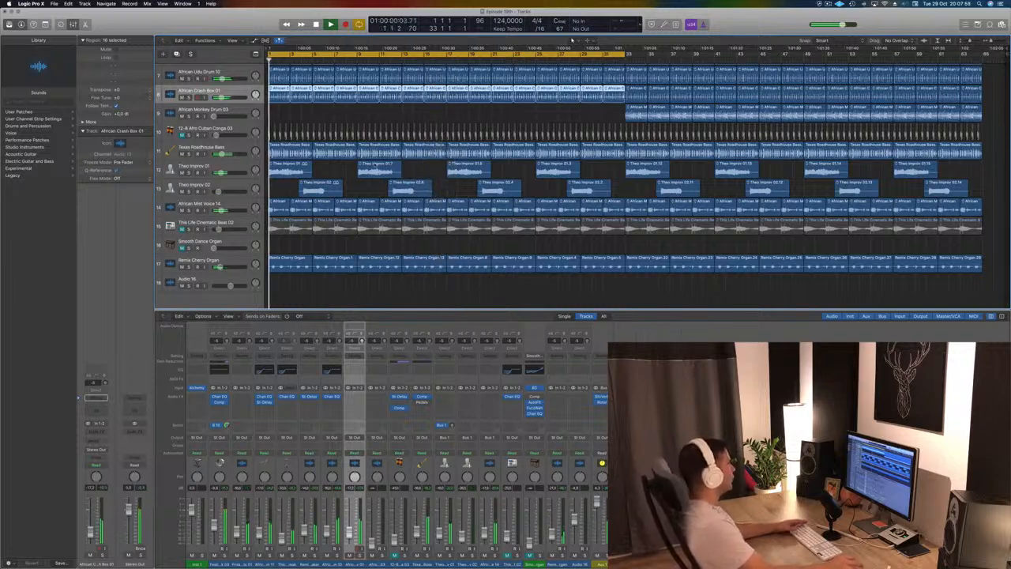
- Delete the African Mist Voice 14 regions from the start of the arrangement up to bar 9
left_click(341, 172)
left_click(280, 207)
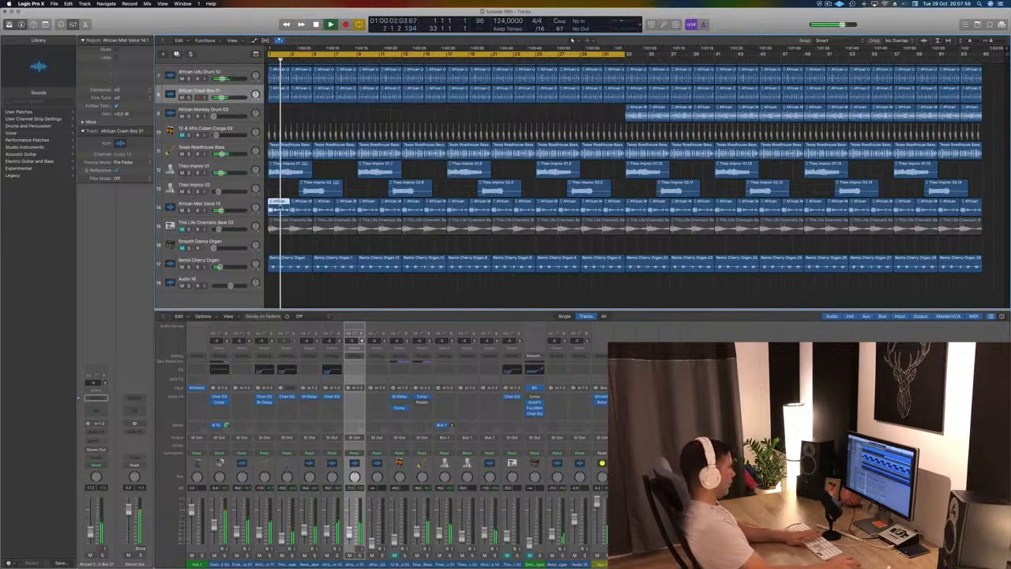
key("Delete")
left_click_drag(280, 207, 338, 208)
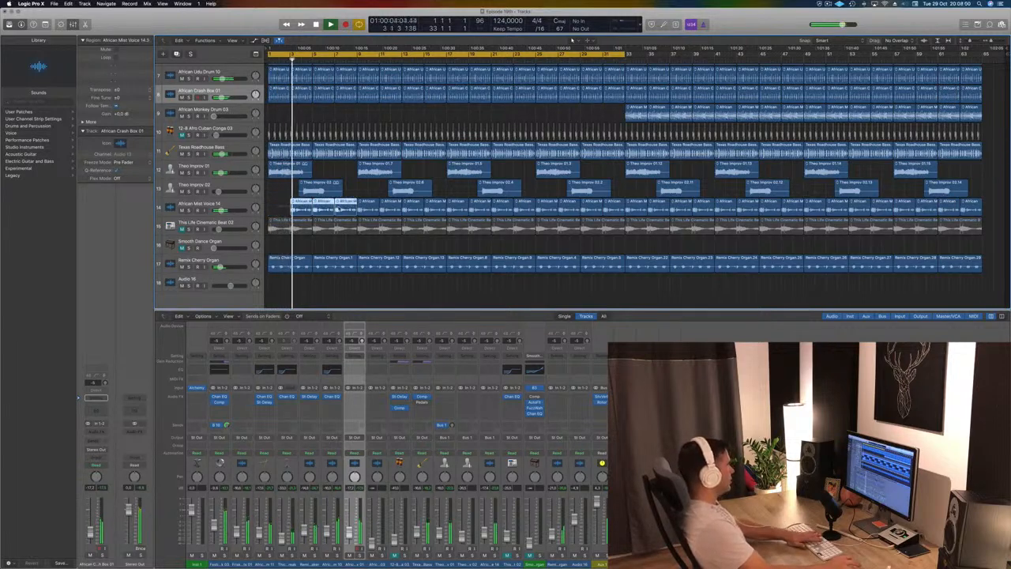
key("Delete")
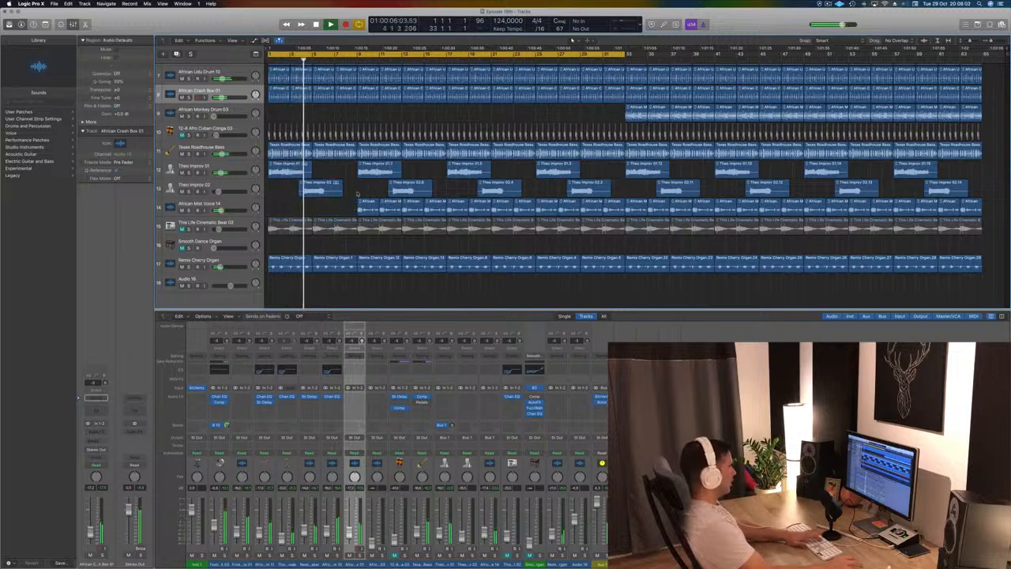
- Delete the Theo Improv 01, Theo Improv 02 and Remix Cherry Organ regions between bars 9 and 17
left_click(400, 186)
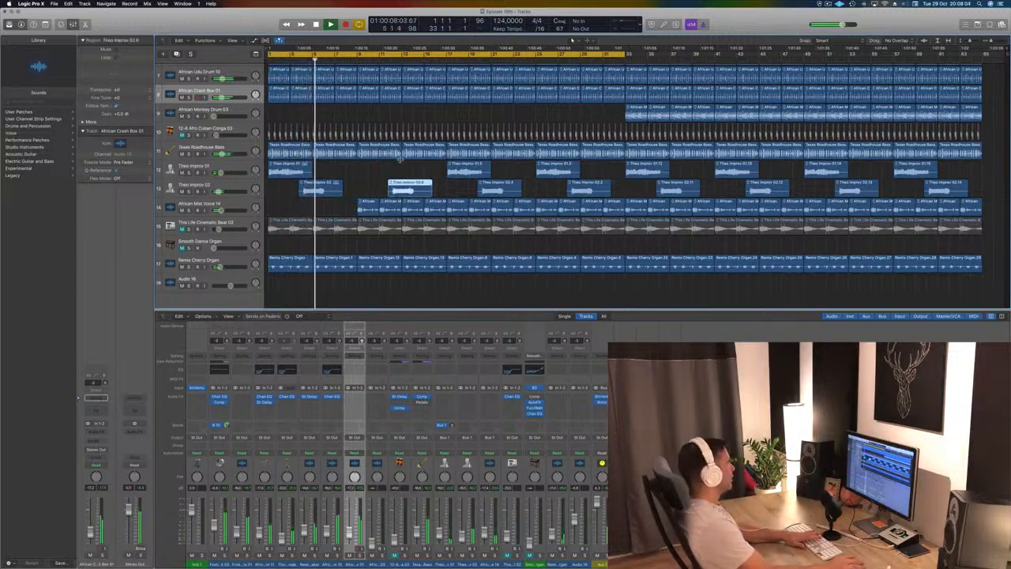
key("Delete")
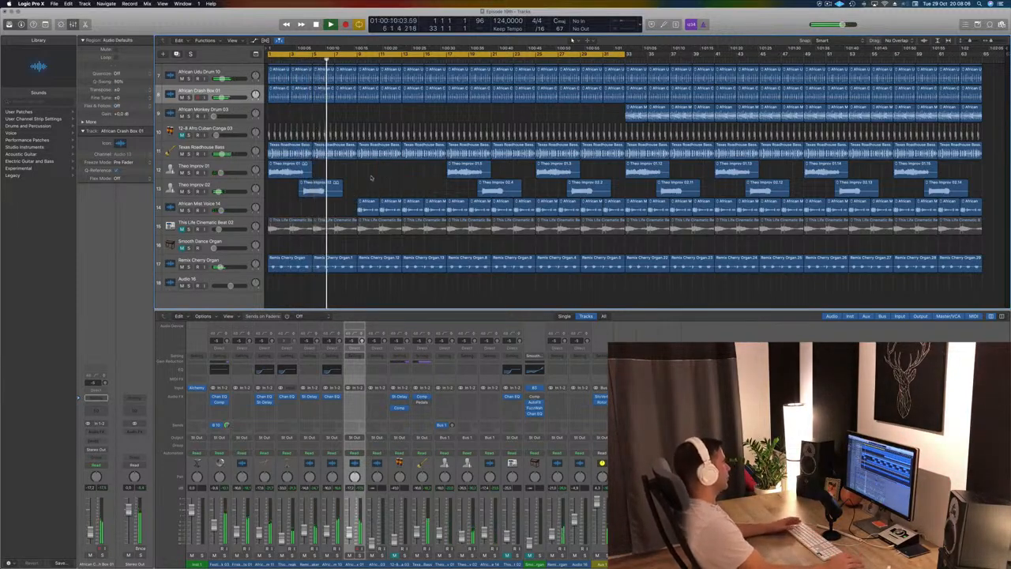
left_click(378, 265)
key("Delete")
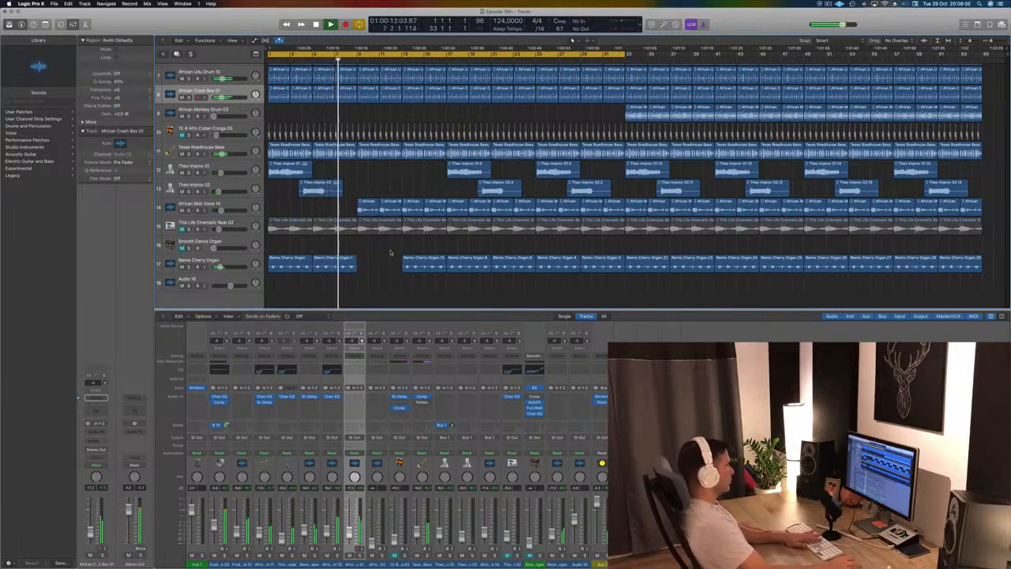
left_click(417, 266)
key("Delete")
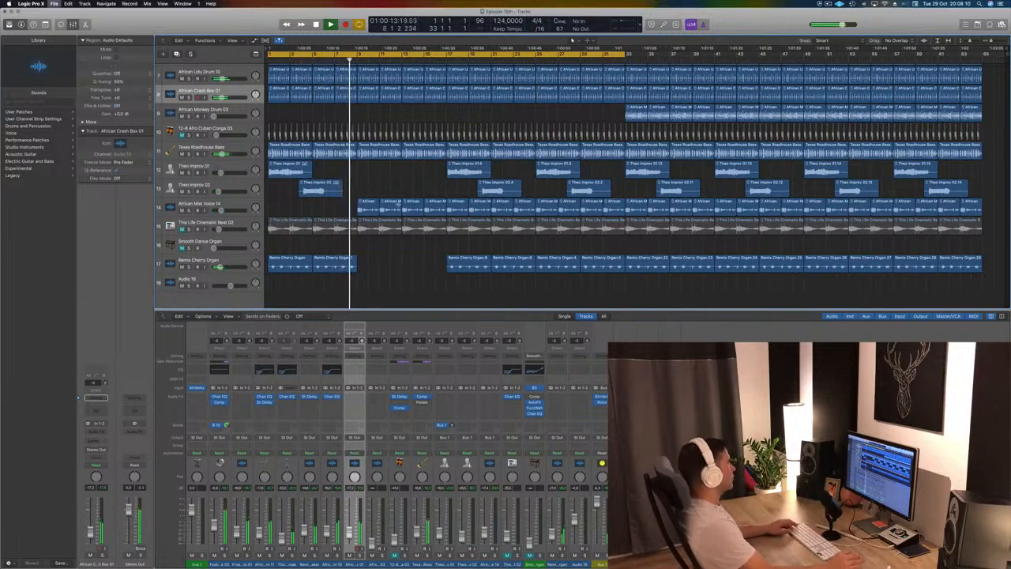
- Delete the Theo Improv 01 and Theo Improv 02 regions between bars 17 and 33
scroll(395, 190, "up", 3)
scroll(403, 201, "up", 2)
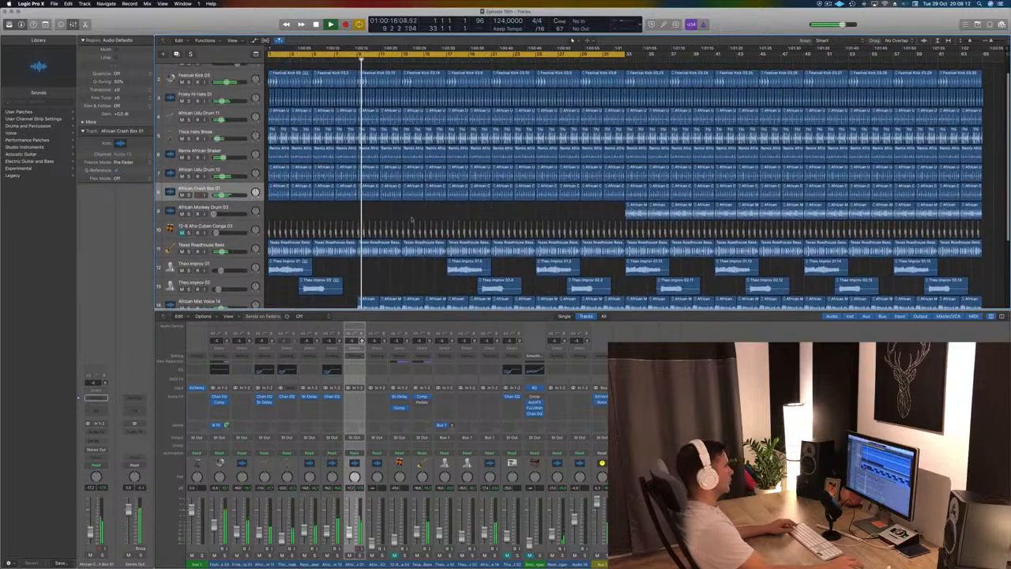
scroll(442, 211, "down", 3)
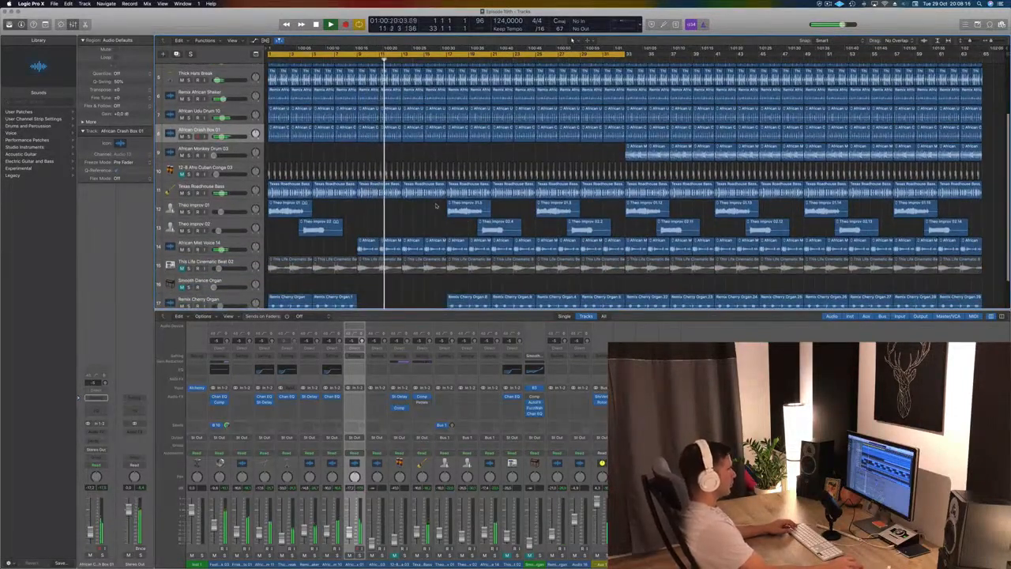
left_click_drag(435, 206, 577, 231)
key("BackSpace")
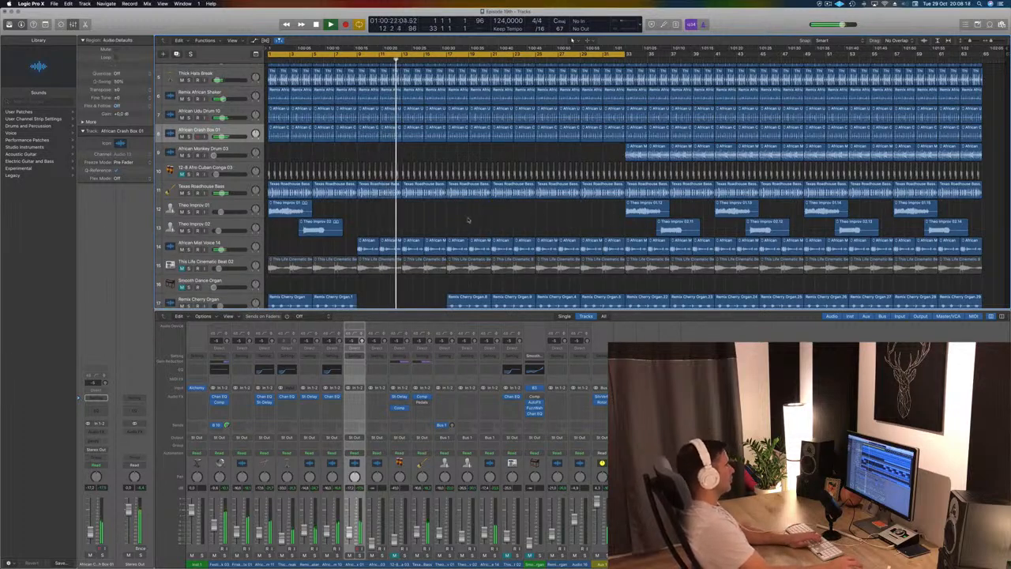
- Delete the African Mist Voice 14 and This Life Cinematic Beat 02 regions between bars 17 and 25
scroll(469, 221, "down", 1)
left_click_drag(460, 234, 538, 265)
key("BackSpace")
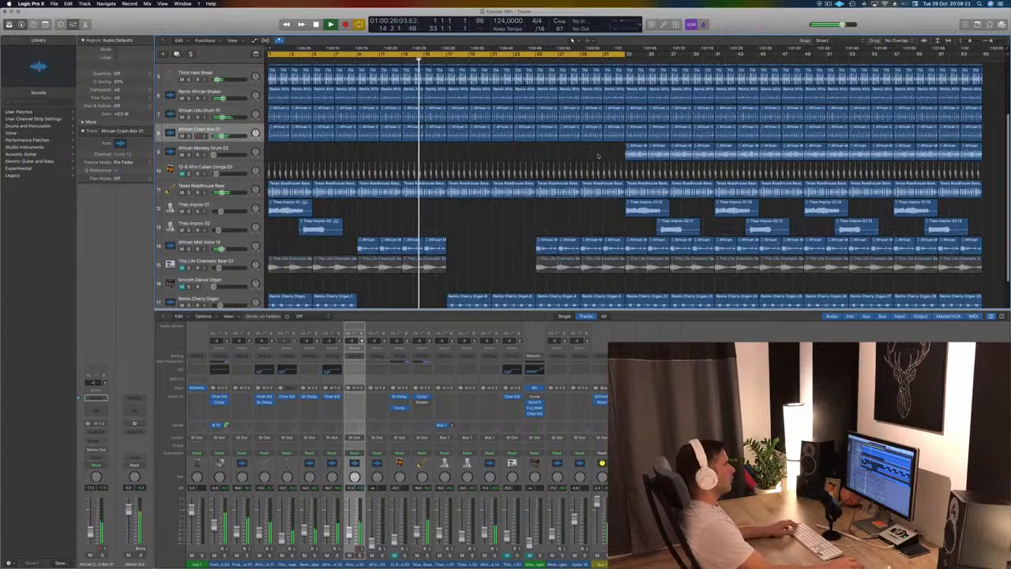
- Move the African Monkey Drum 03 regions between bars 33 and 43 to bar 17, and delete the Remix Cherry Organ regions between bars 17 and 25
left_click_drag(604, 144, 738, 156)
left_click_drag(642, 149, 462, 151)
scroll(467, 228, "down", 1)
scroll(466, 228, "down", 4)
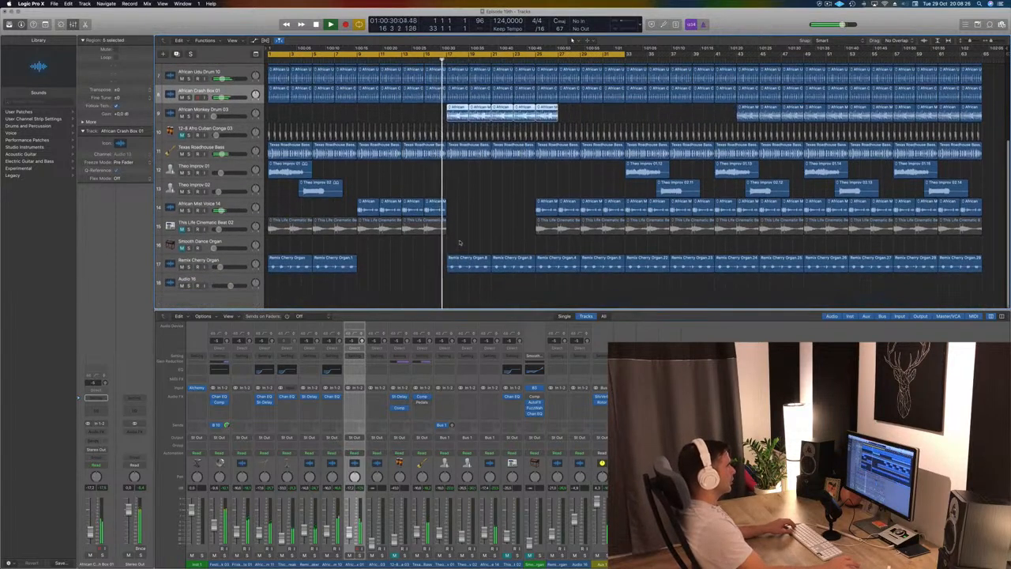
left_click_drag(460, 243, 528, 264)
key("BackSpace")
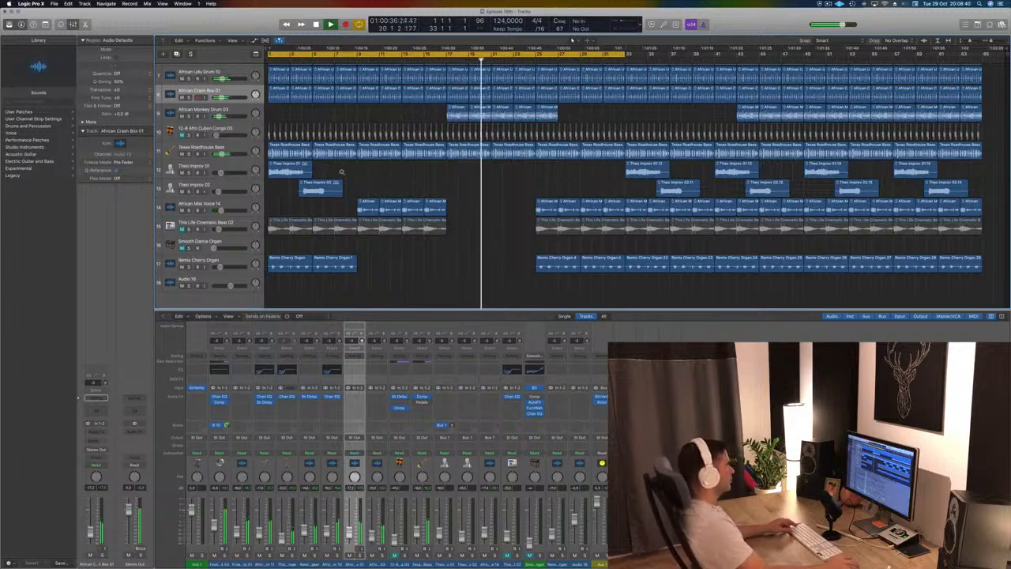
- Switch the Texas Roadhouse Bass track's Compressor to the Platinum Digital model and listen to the result from the start of the arrangement
scroll(385, 239, "down", 2)
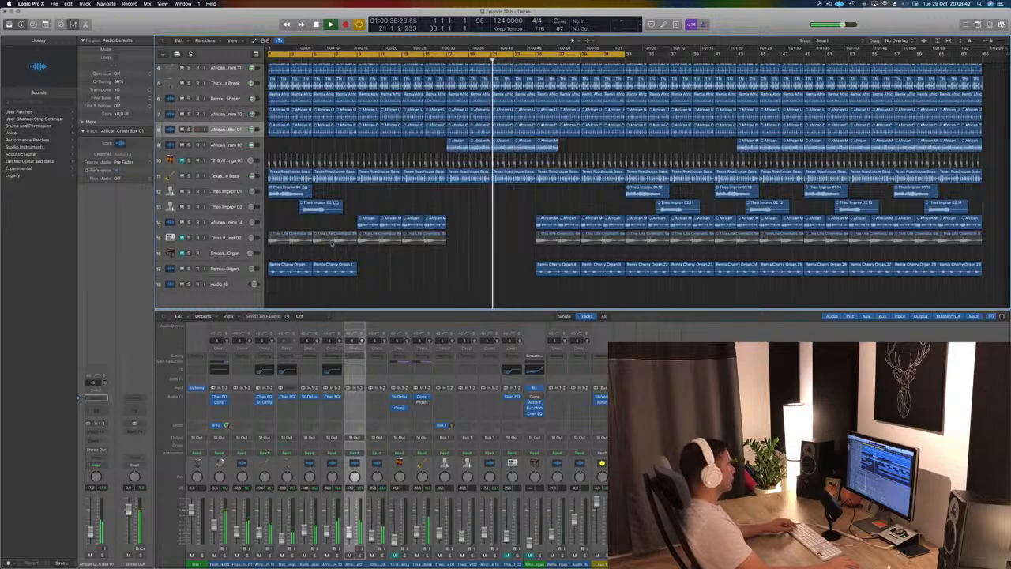
key("super+Up")
key("super+Up")
key("super+Up")
key("super+Up")
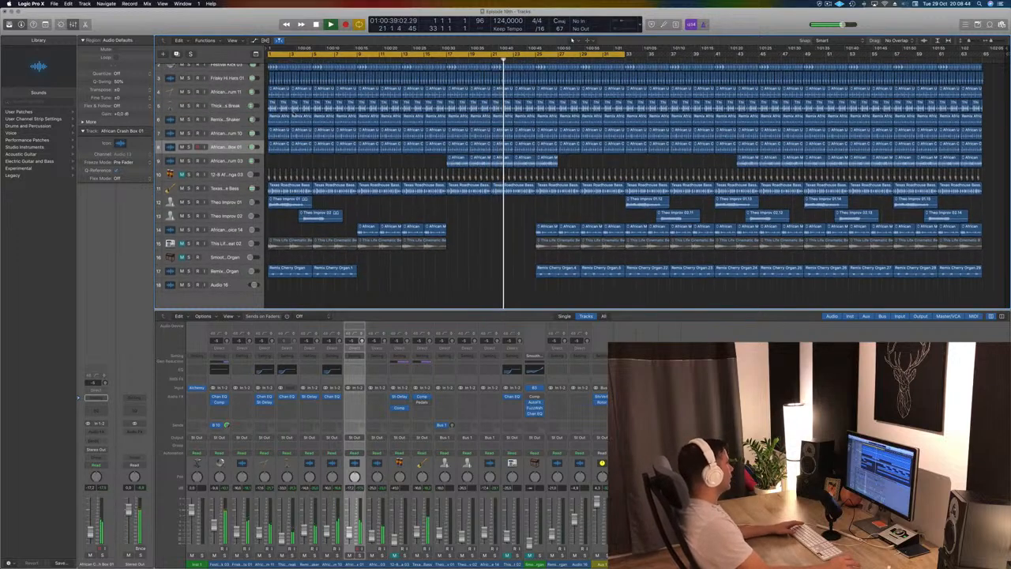
key("super+Up")
left_click(226, 191)
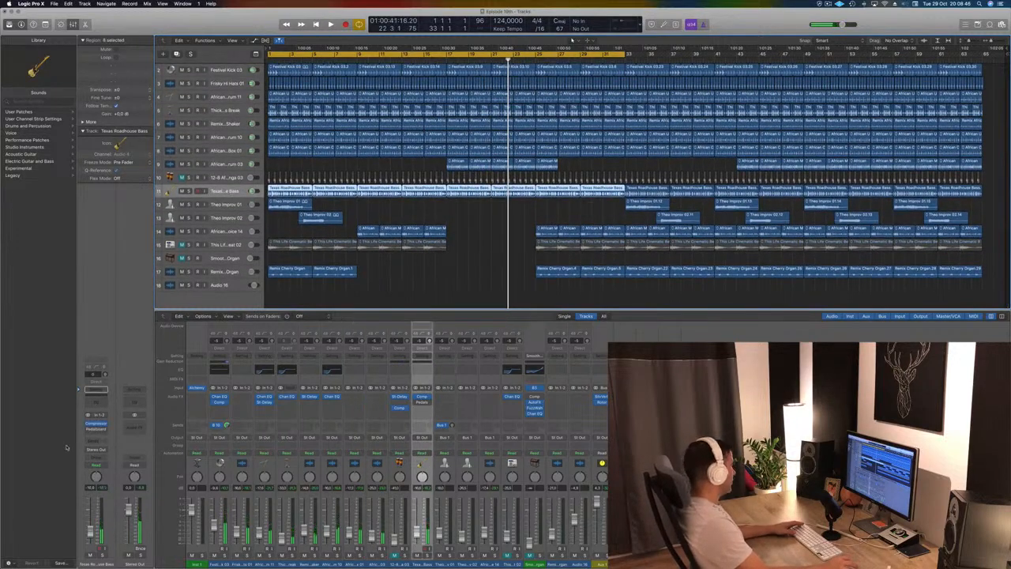
left_click(96, 424)
key("space")
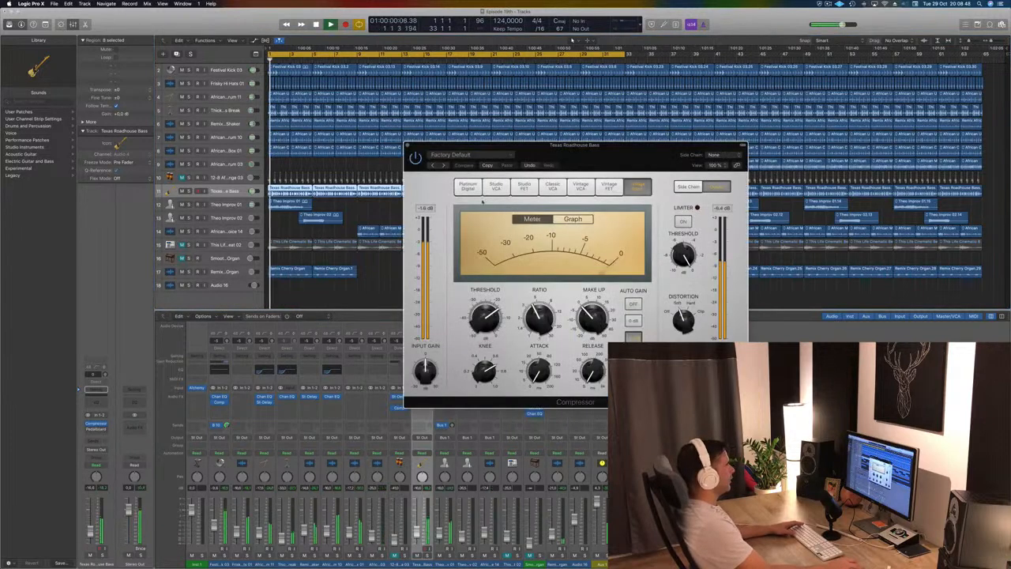
left_click(469, 188)
left_click_drag(569, 151, 608, 154)
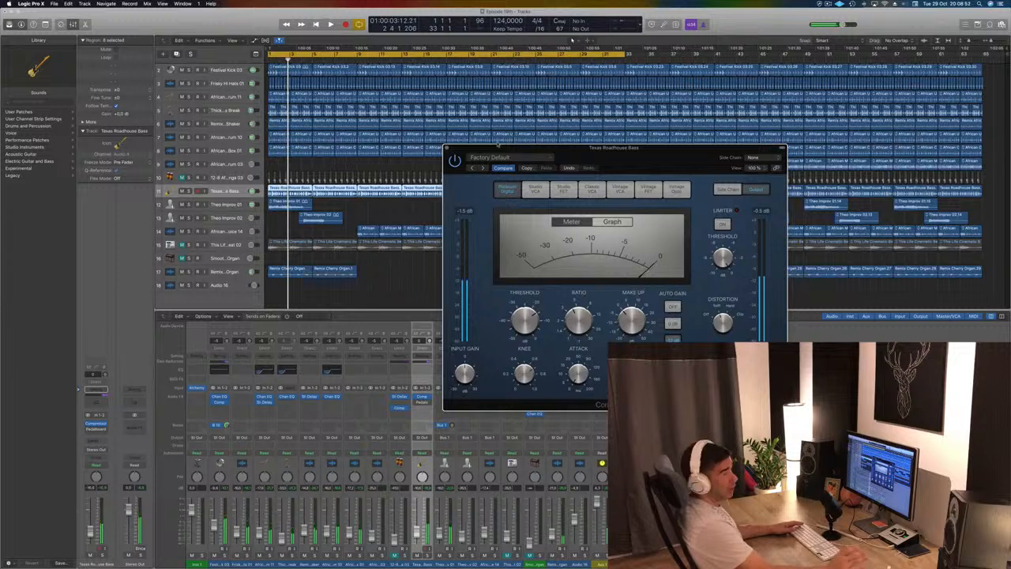
key("space")
left_click_drag(497, 147, 472, 150)
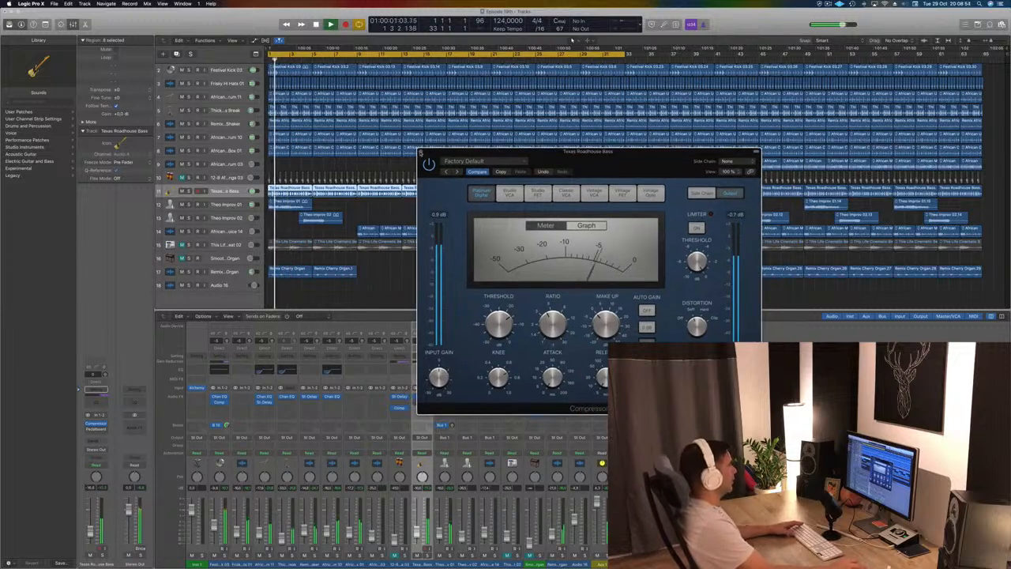
left_click(422, 150)
- Hide the mixer, enlarge the track rows and return the playhead to the start of the arrangement
scroll(385, 212, "down", 1)
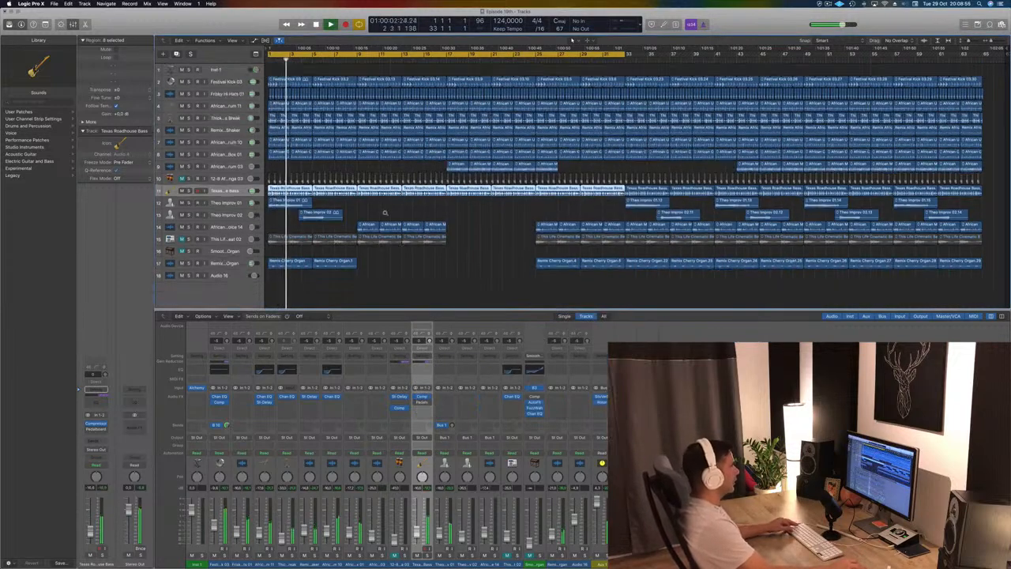
scroll(391, 218, "up", 2)
key("x")
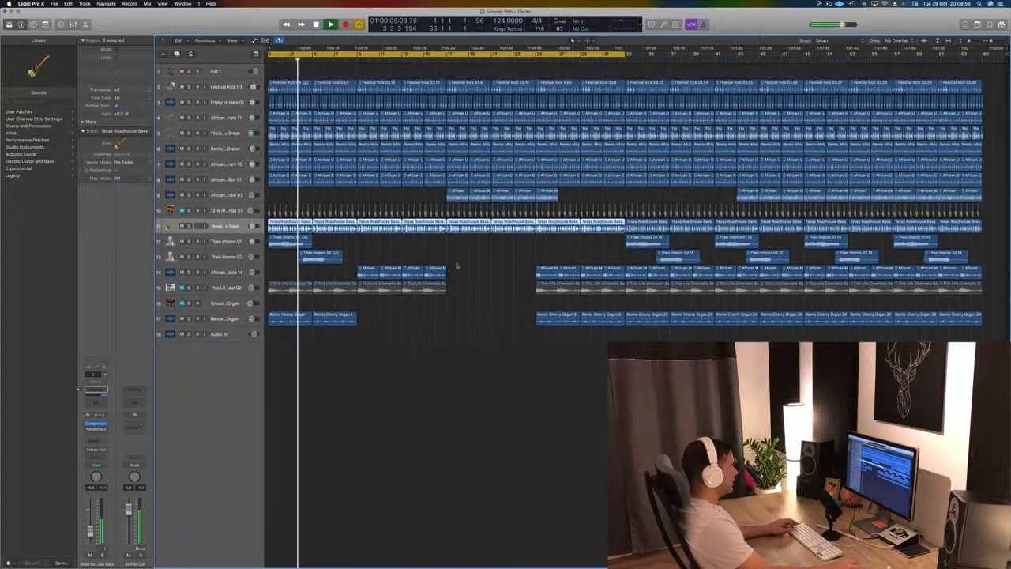
scroll(466, 351, "up", 3)
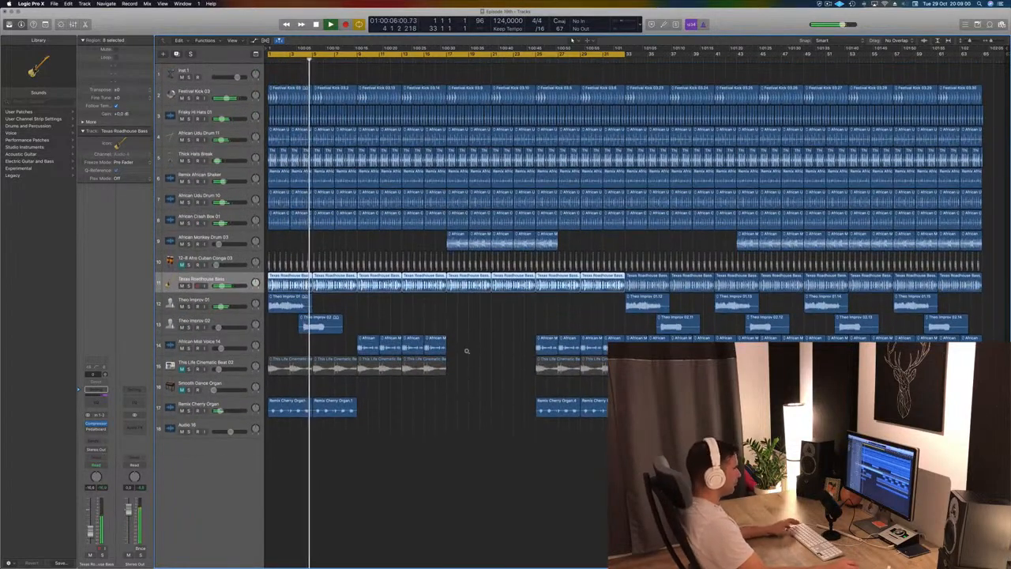
key("Return")
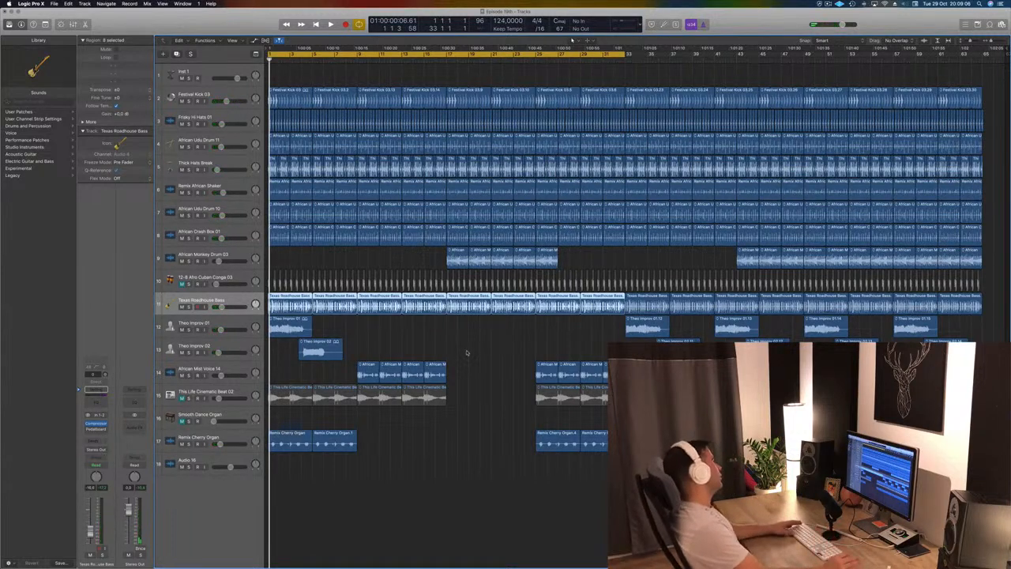
- Delete the muted 12-8 Afro Cuban Conga 03 track together with all its regions
left_click(240, 281)
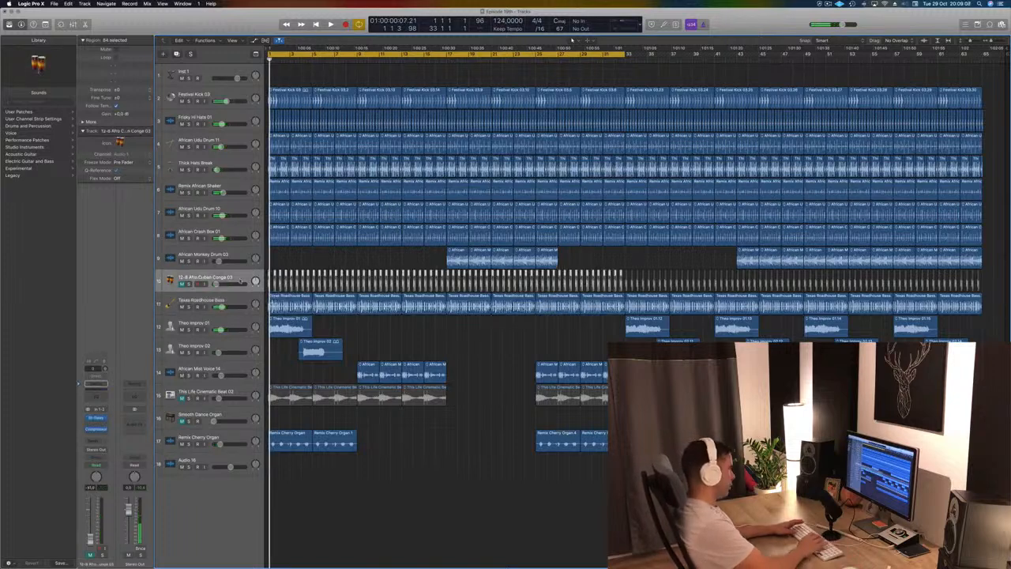
key("BackSpace")
key("super+BackSpace")
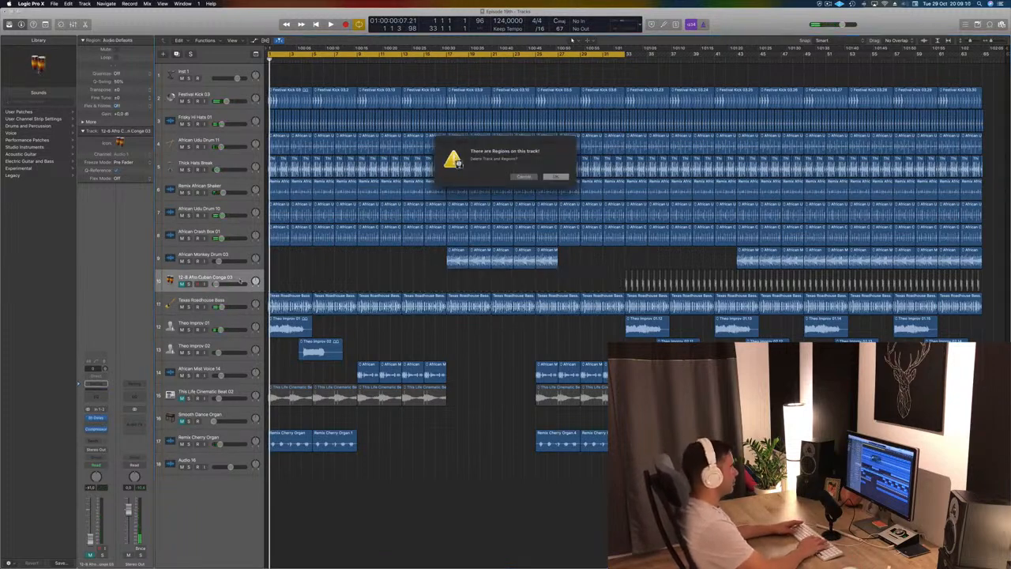
key("Return")
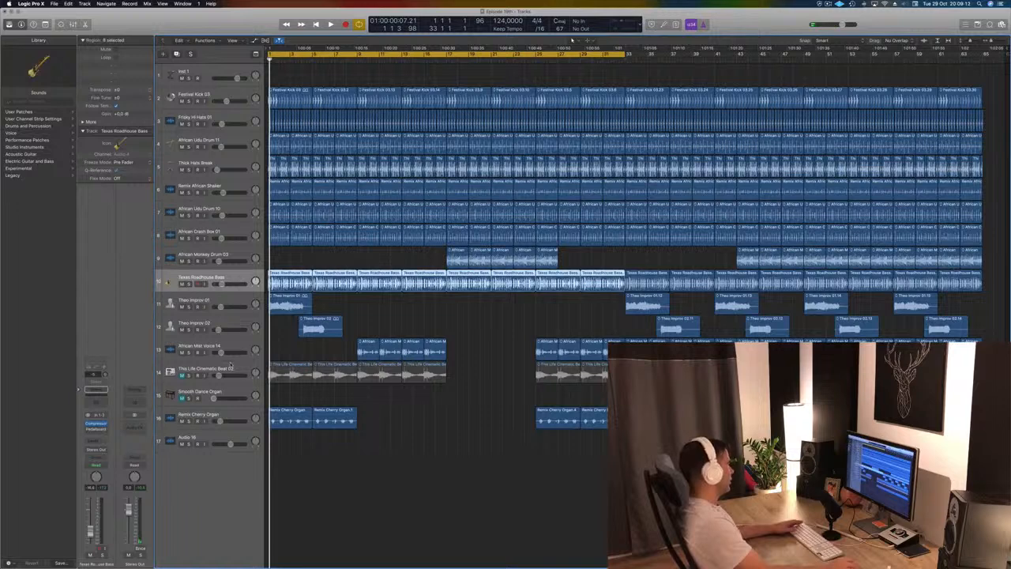
- Delete the muted This Life Cinematic Beat 02 track together with all its regions
left_click(230, 368)
key("BackSpace")
key("super+BackSpace")
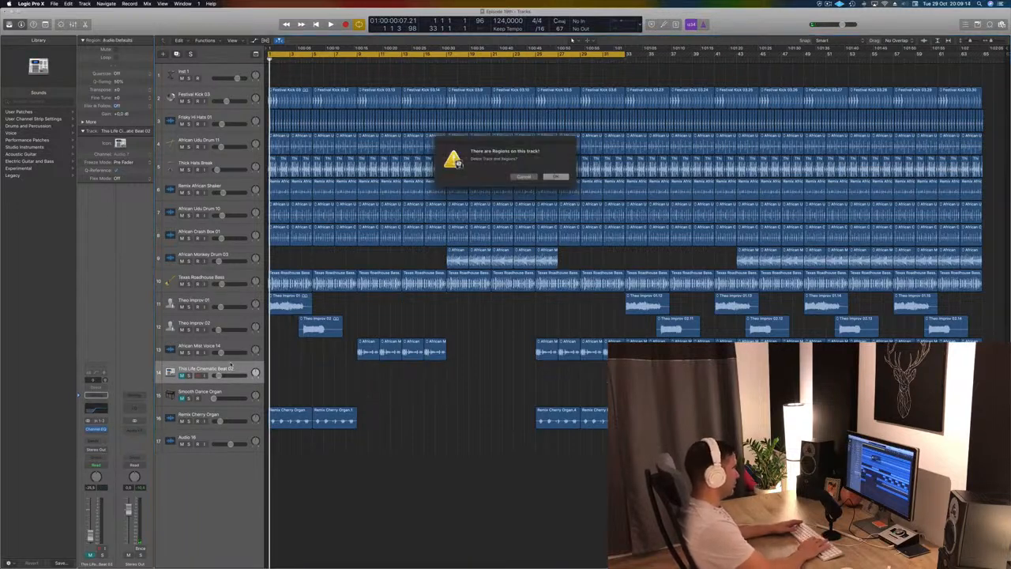
key("Return")
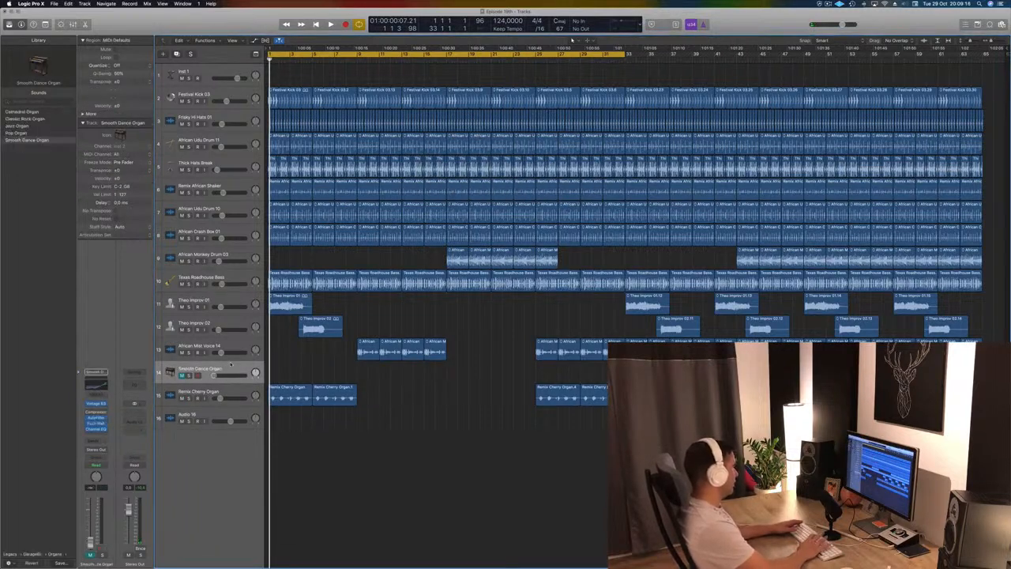
- Delete the empty Smooth Dance Organ and Audio 16 tracks
key("super+BackSpace")
key("Down")
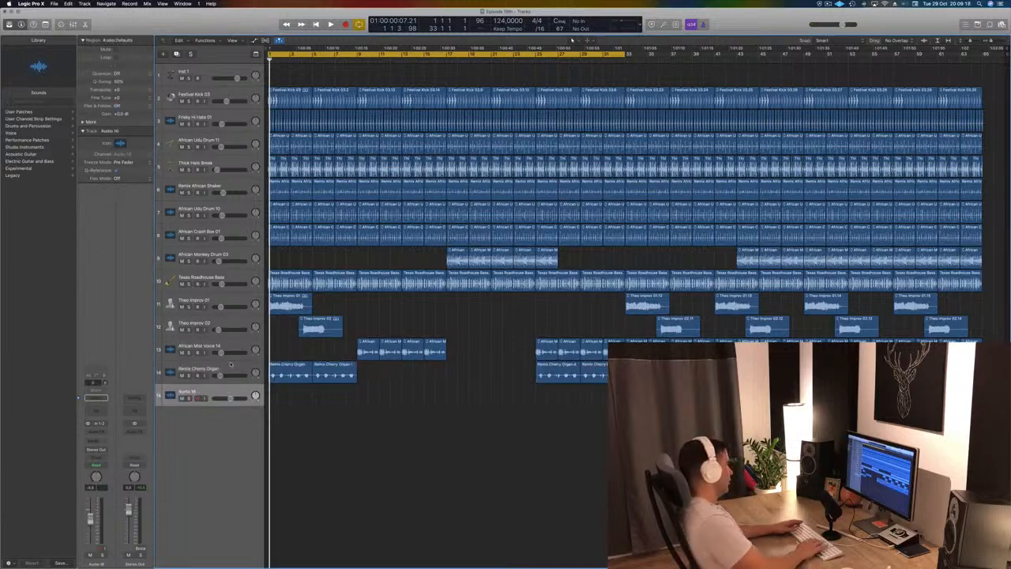
key("super+BackSpace")
- Play the arrangement and slightly lower the volume of the Remix Cherry Organ track
key("space")
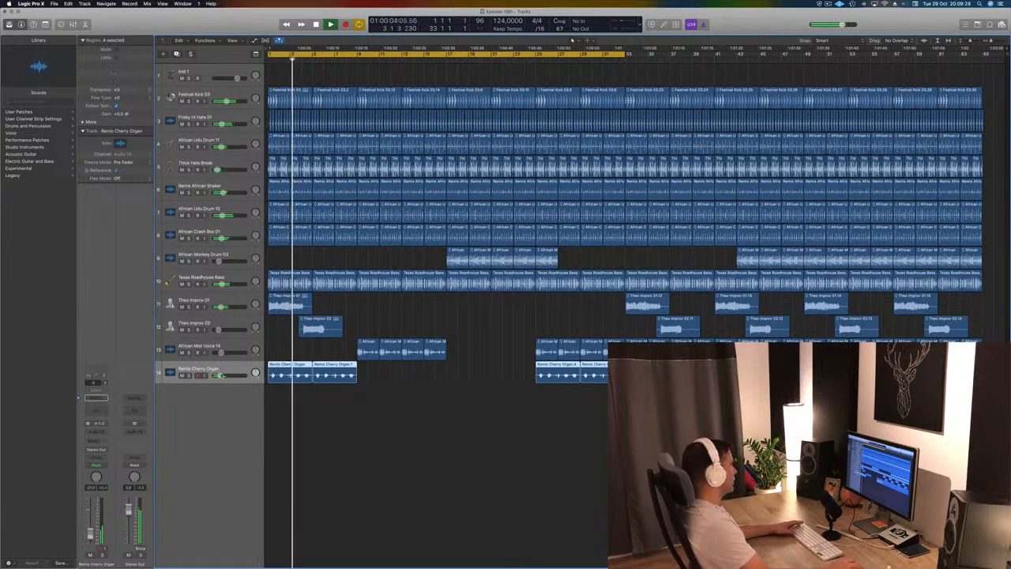
left_click_drag(224, 375, 221, 376)
left_click(420, 317)
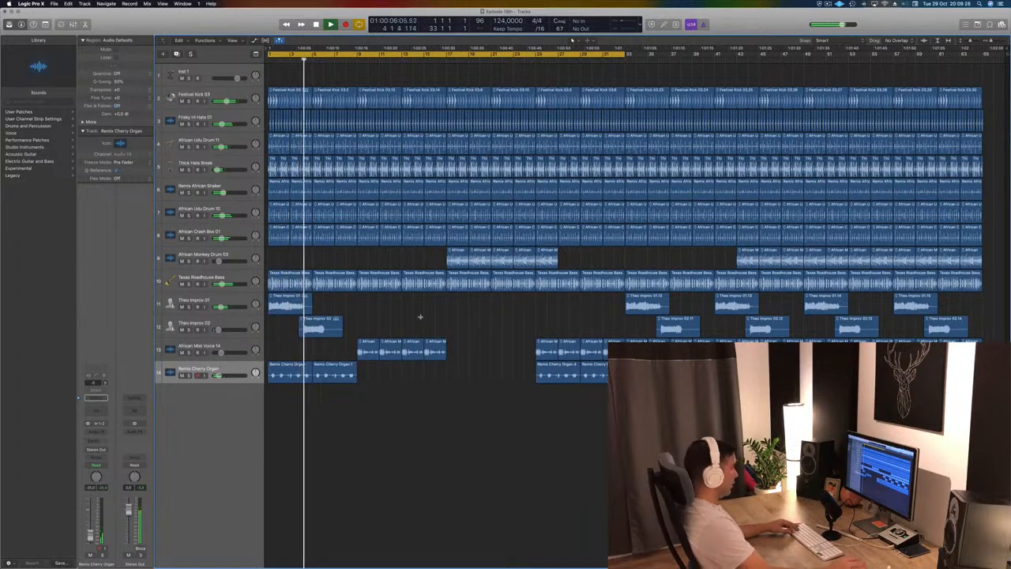
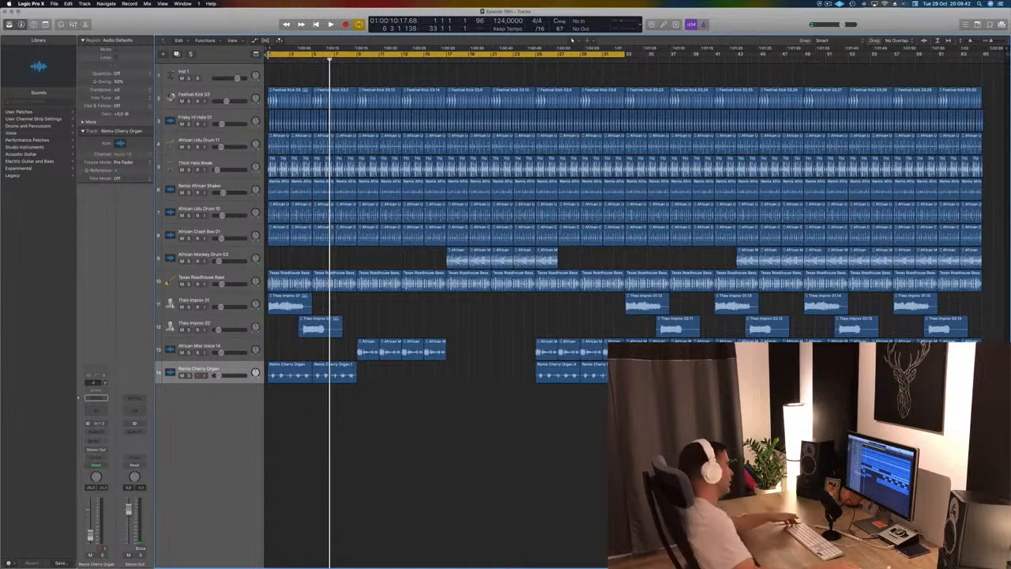
- Shift the cycle range to bars 17 to 49 during playback and delete the Remix Cherry Organ regions between bars 25 and 33
key("space")
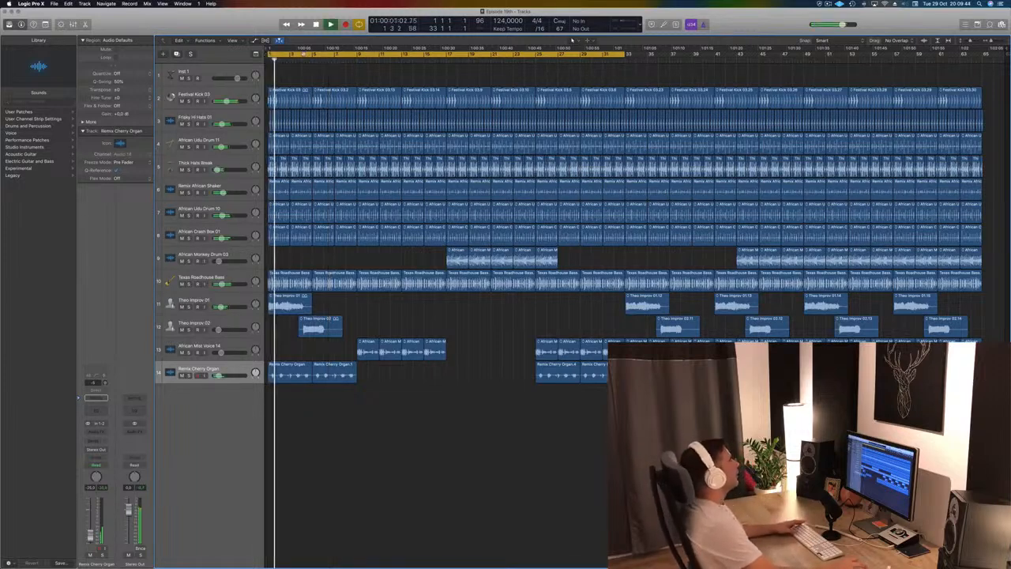
left_click_drag(318, 53, 497, 59)
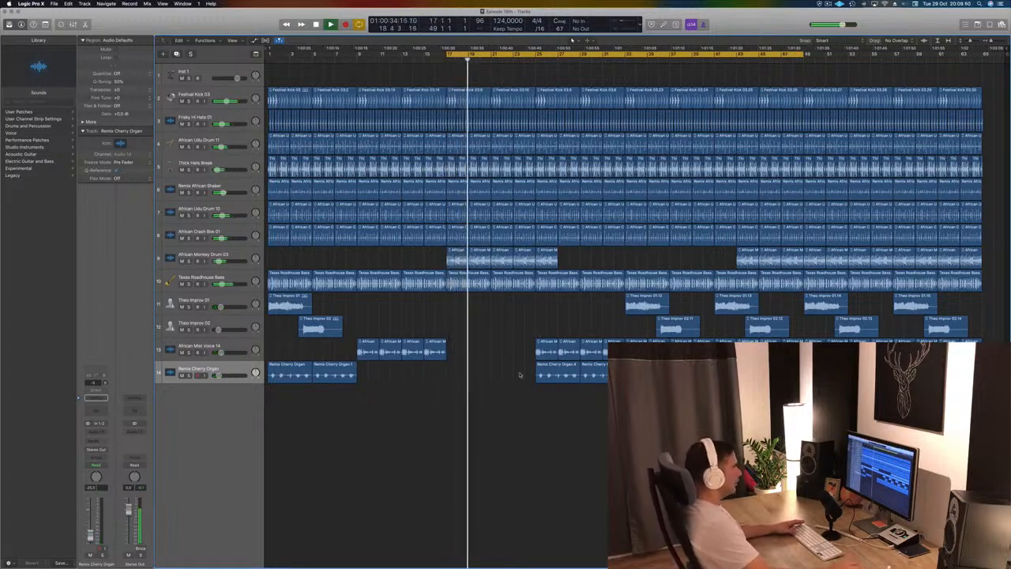
left_click_drag(521, 372, 585, 375)
key("BackSpace")
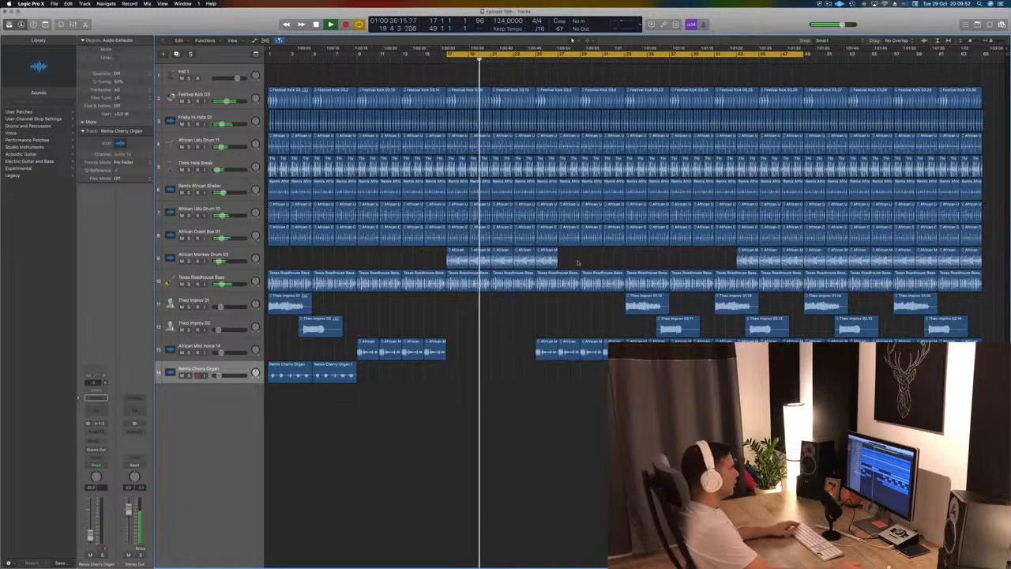
- Delete the African Monkey Drum 03 region that starts at bar 25
left_click_drag(569, 259, 462, 259)
left_click(545, 257)
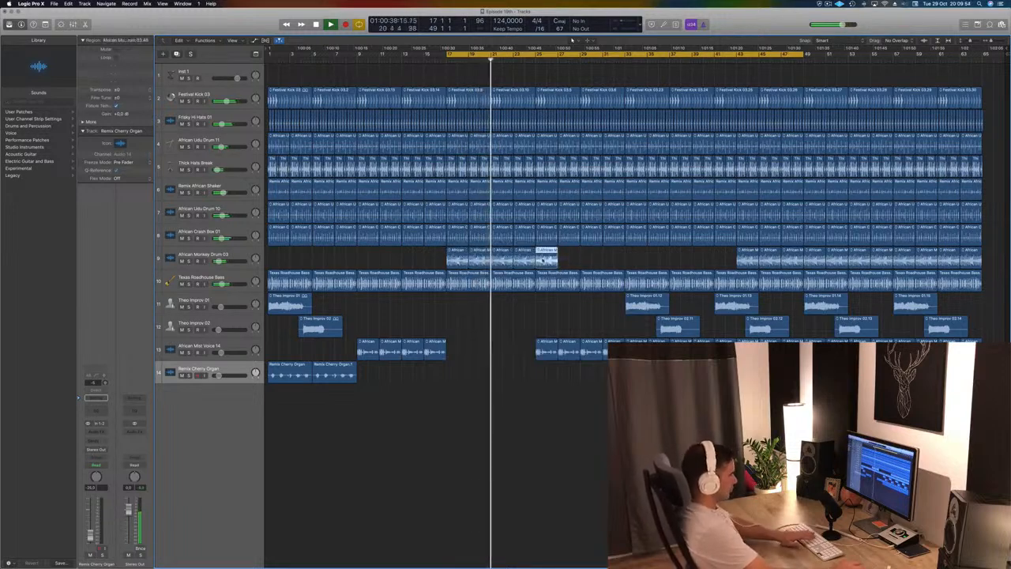
key("BackSpace")
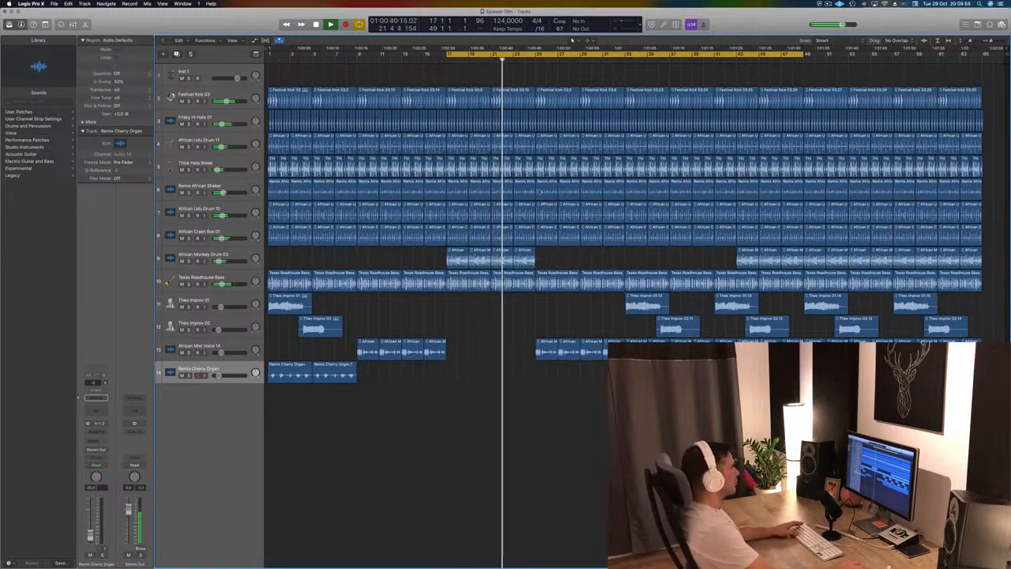
- Delete the African Udu Drum 11, Thick Hats Break, Remix African Shaker, African Udu Drum 10 and African Crash Box 01 regions between bars 25 and 33
left_click_drag(557, 250, 618, 158)
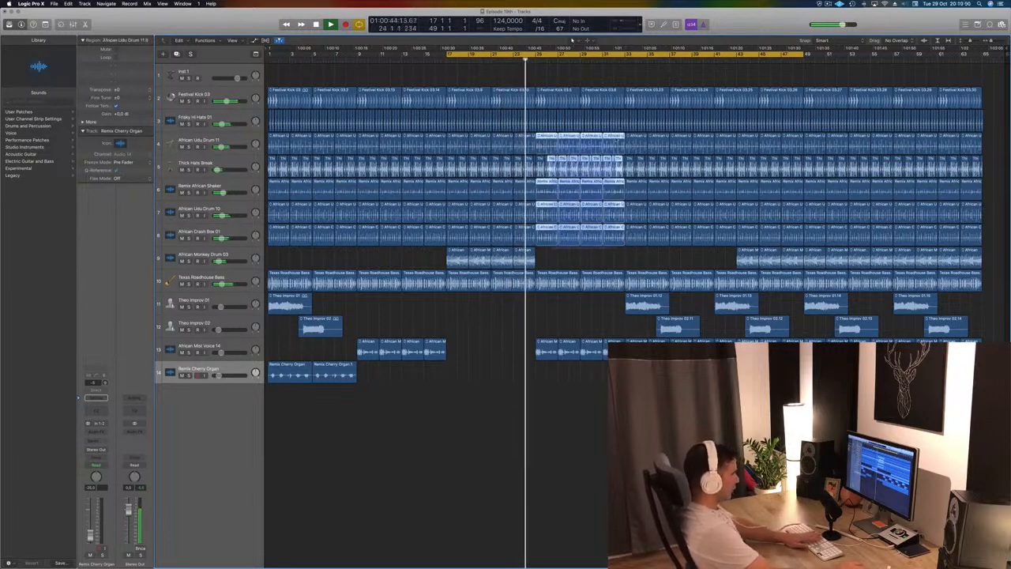
key("BackSpace")
key("space")
- Copy the African Monkey Drum 03 regions from bars 17 to 25 into bars 25 to 33, and start the cycle range at bar 25
mouse_move(562, 251)
left_mouse_down()
mouse_move(487, 250)
mouse_move(544, 260)
left_mouse_up()
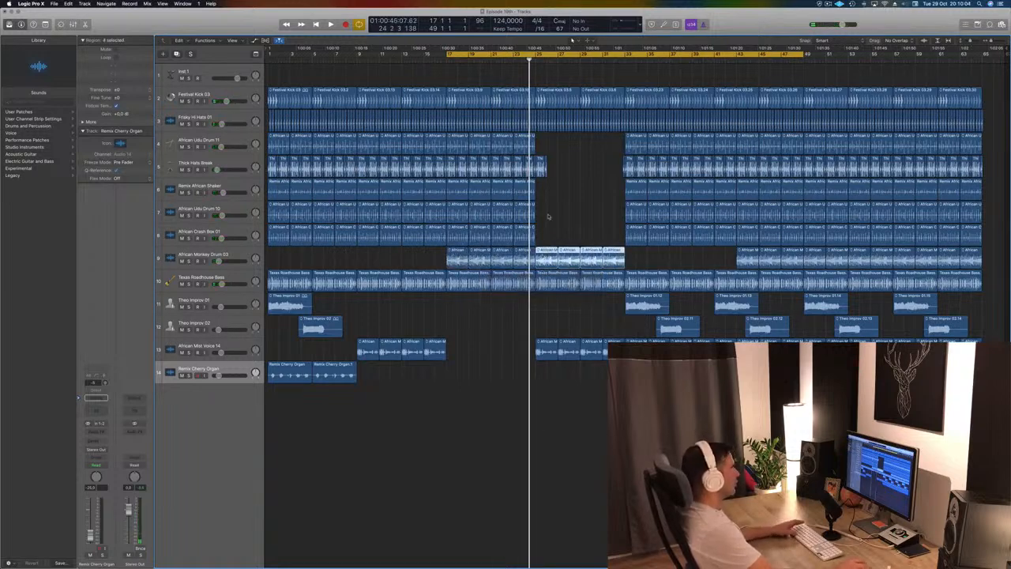
left_click(448, 55)
key("space")
left_click_drag(448, 55, 539, 55)
- Delete the leftover Thick Hats Break regions just after bar 25 and play the section
key("space")
left_click(542, 161)
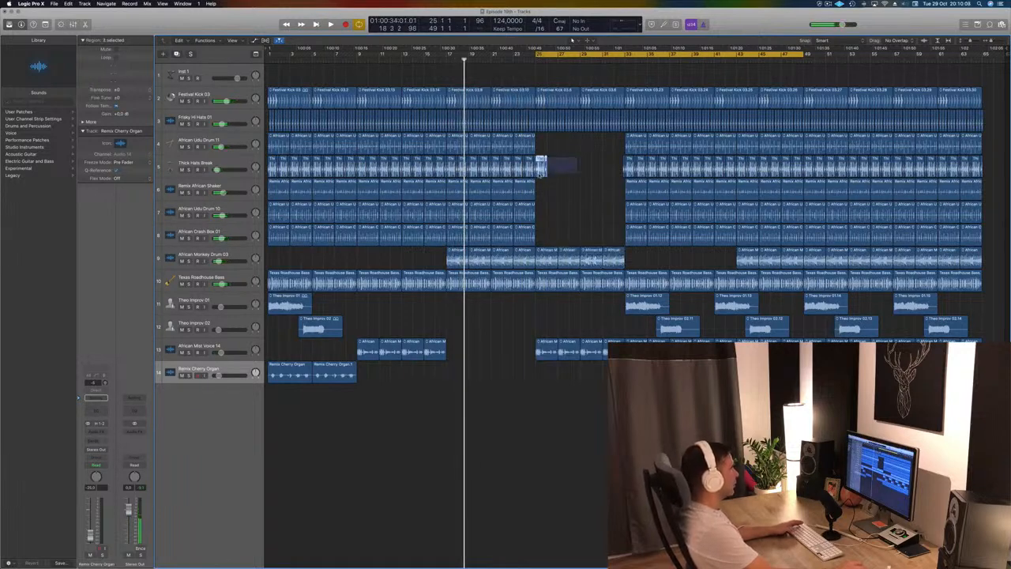
key("Delete")
key("space")
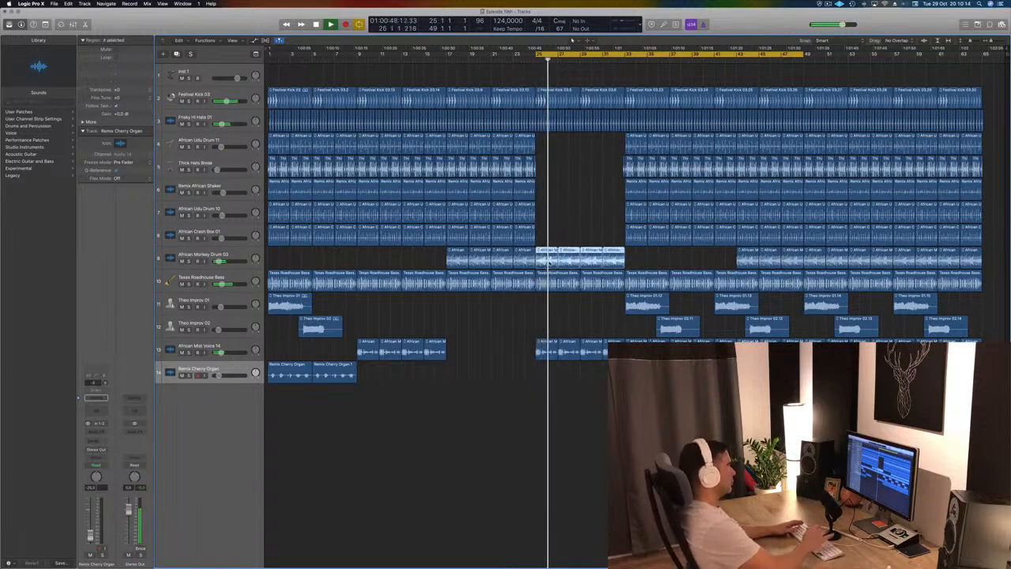
- Delete the African Monkey Drum 03 regions between bars 25 and 33 and listen to the section without them
key("Delete")
key("space")
key("space")
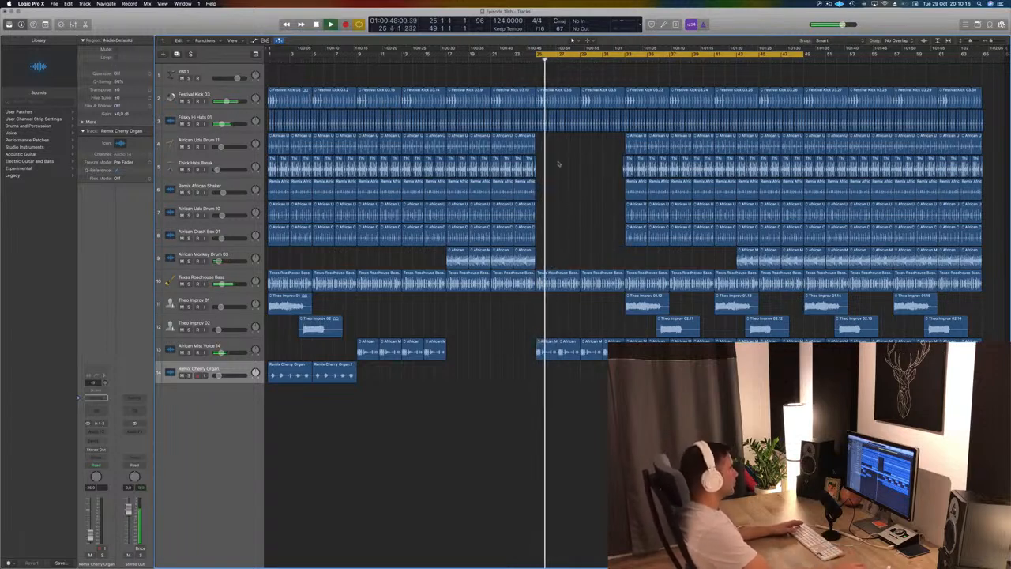
key("space")
- Delete the Texas Roadhouse Bass regions between bars 25 and 33 and put the African Monkey Drum 03 regions back in that section
left_click_drag(569, 262, 601, 290)
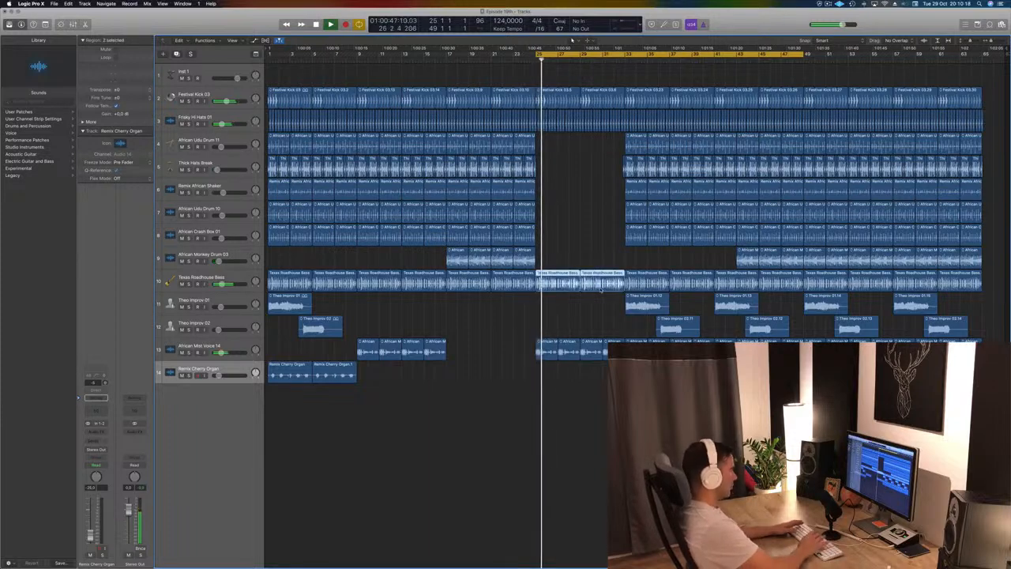
key("Delete")
mouse_move(558, 260)
left_mouse_down()
mouse_move(443, 266)
mouse_move(544, 252)
left_mouse_up()
- Play from bar 25 and delete the Frisky Hi Hats 01 regions between bars 25 and 33
key("space")
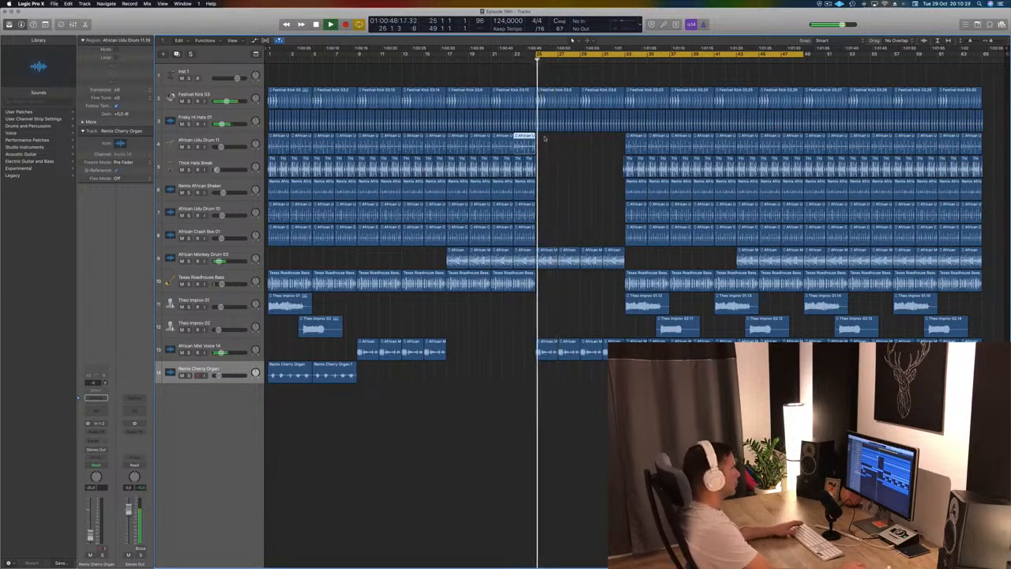
left_click_drag(623, 138, 628, 133)
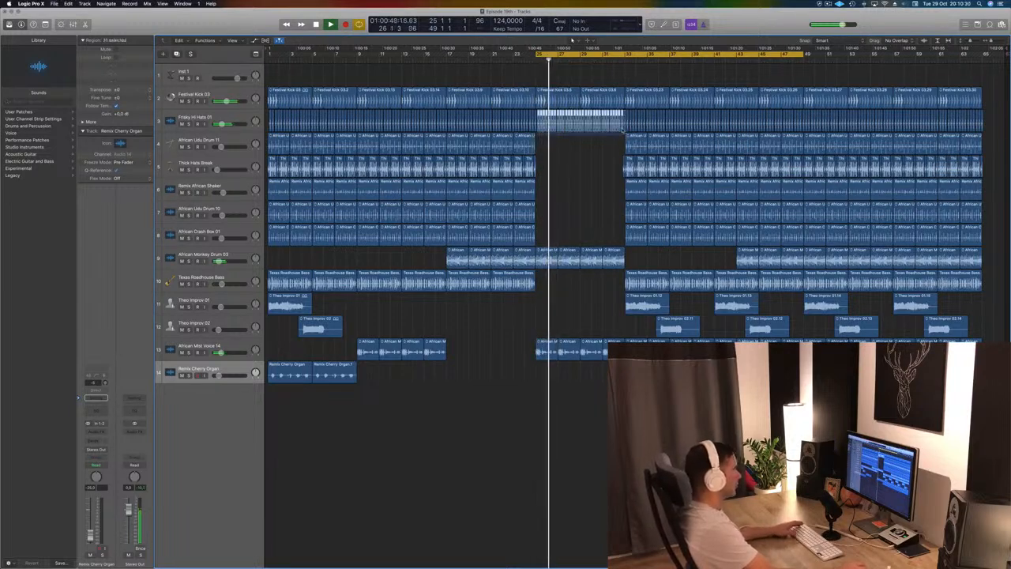
key("Delete")
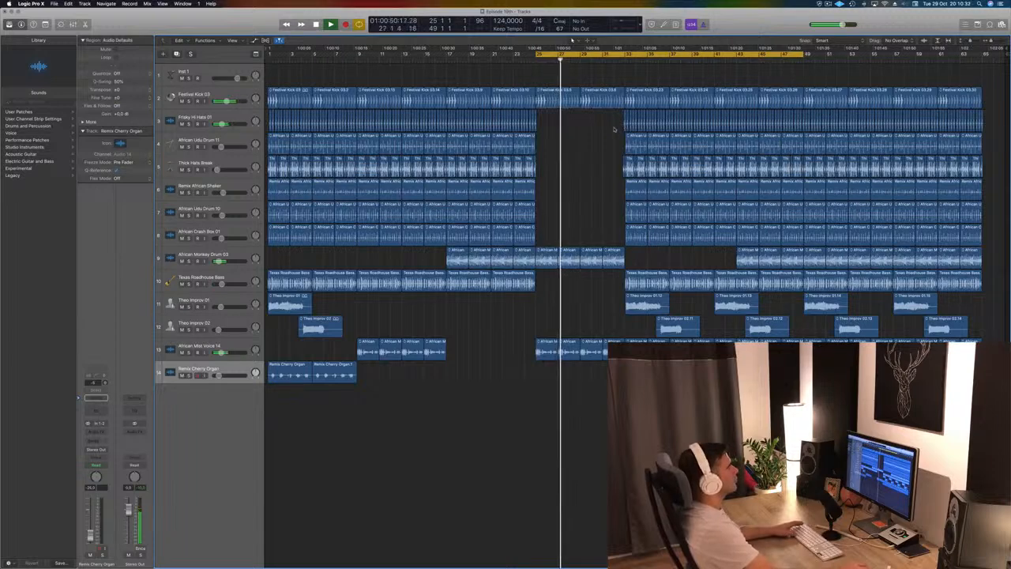
- Add a Channel EQ to the African Monkey Drum 03 track and set its low cut filter to 255 Hz
scroll(587, 195, "up", 3)
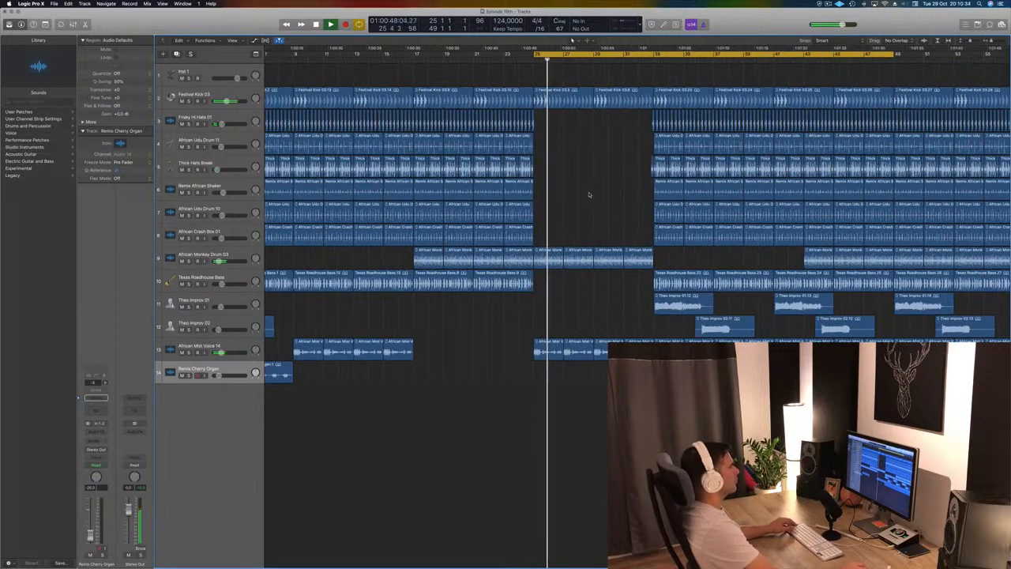
scroll(306, 246, "down", 2)
left_click(245, 256)
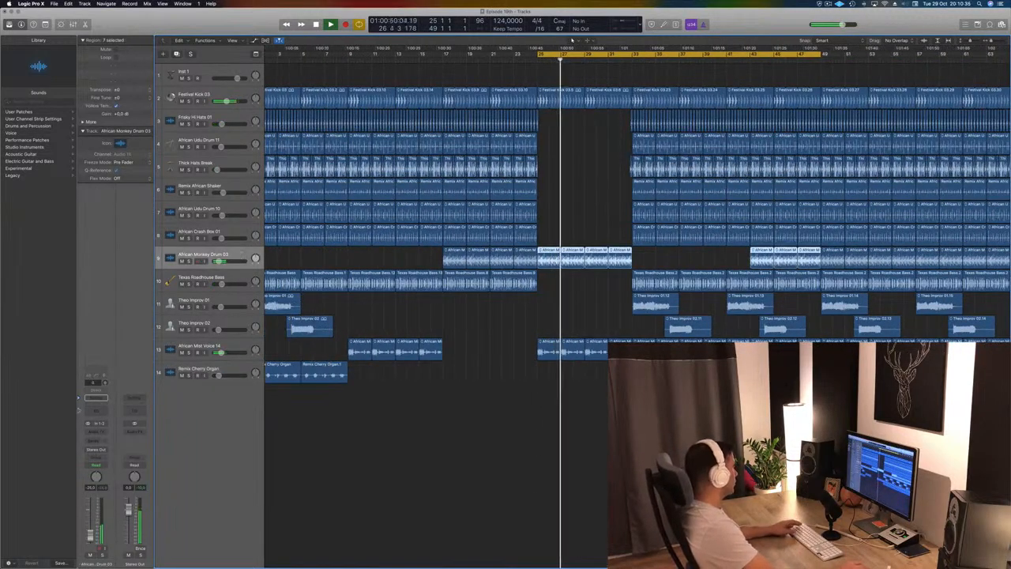
left_click(96, 398)
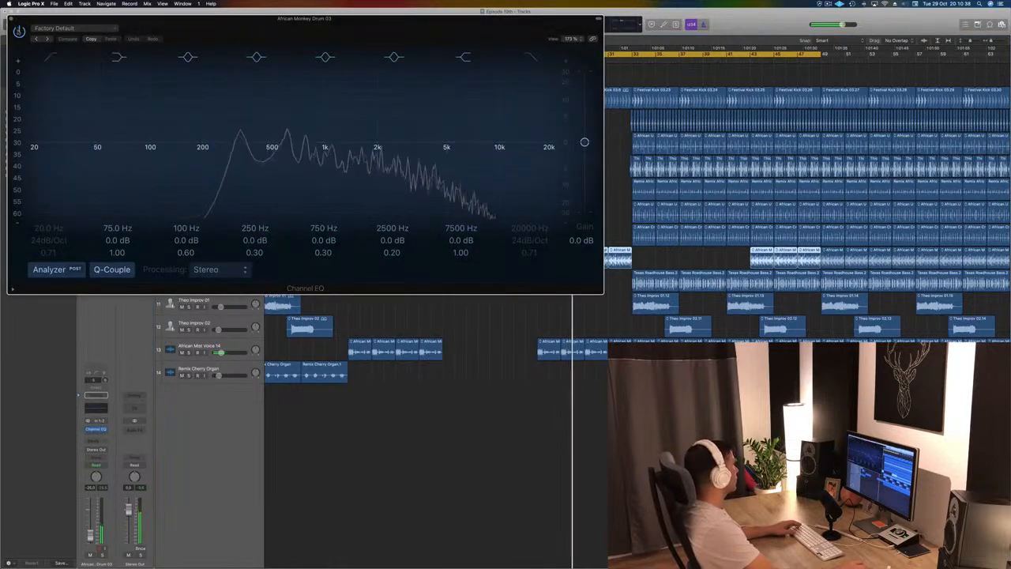
left_click_drag(51, 113, 259, 128)
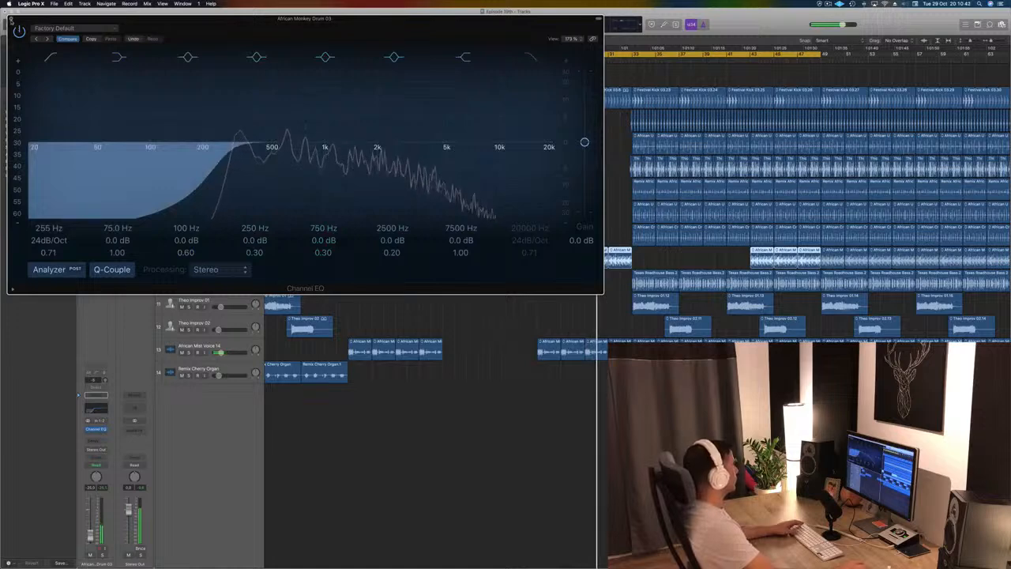
left_click(11, 19)
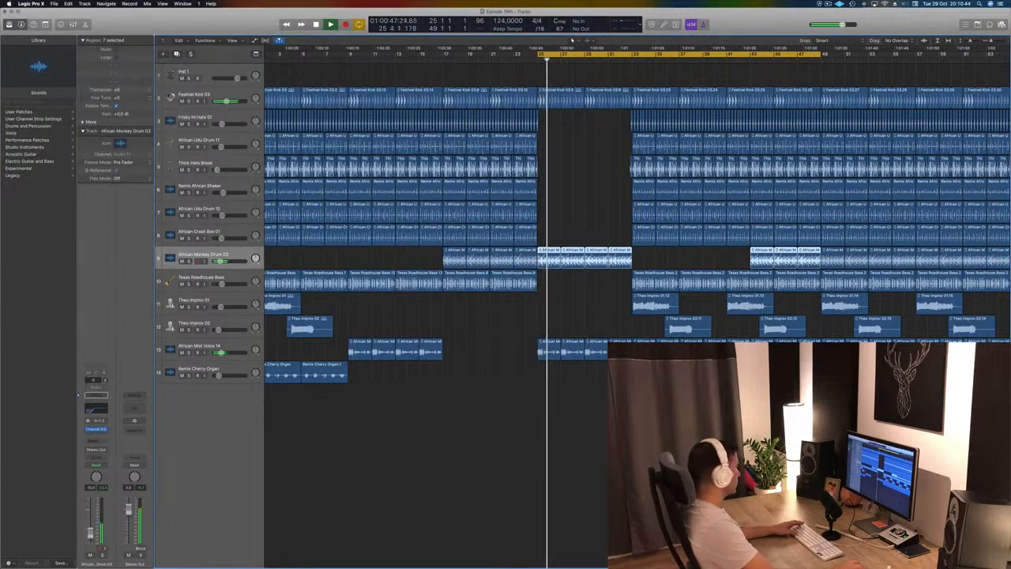
- Insert a stereo Compressor after the Channel EQ on the African Monkey Drum 03 track
left_click(97, 443)
left_click(171, 483)
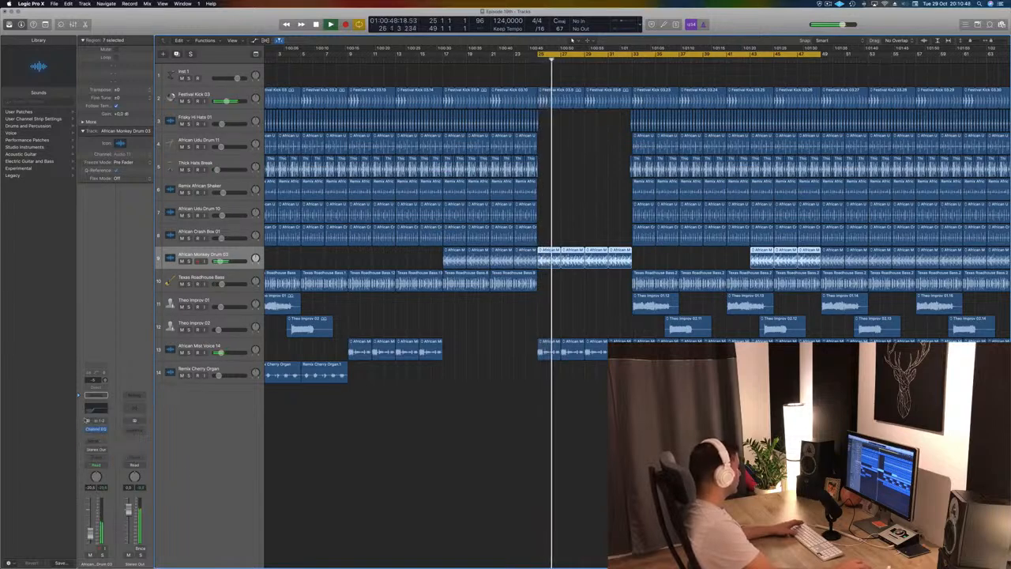
left_click(100, 433)
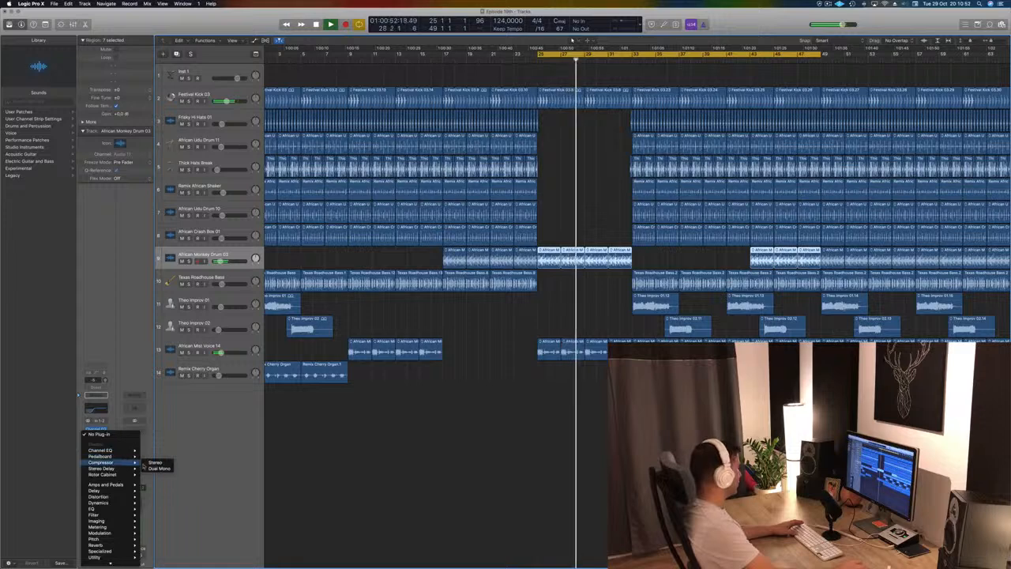
left_click(154, 462)
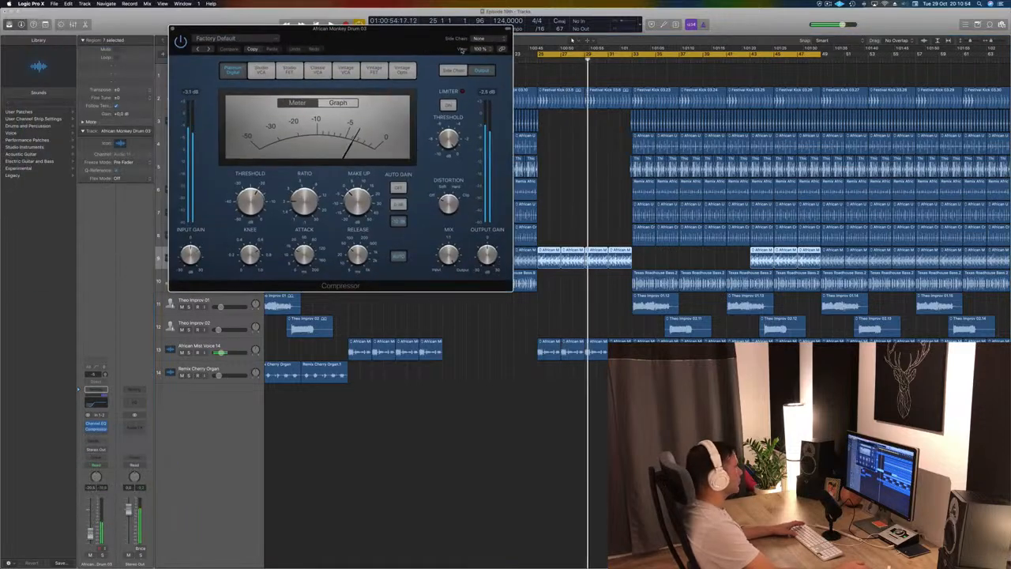
- Set the compressor's side chain source to Bus 10, fed by Festival Kick 03
left_click(479, 38)
mouse_move(486, 67)
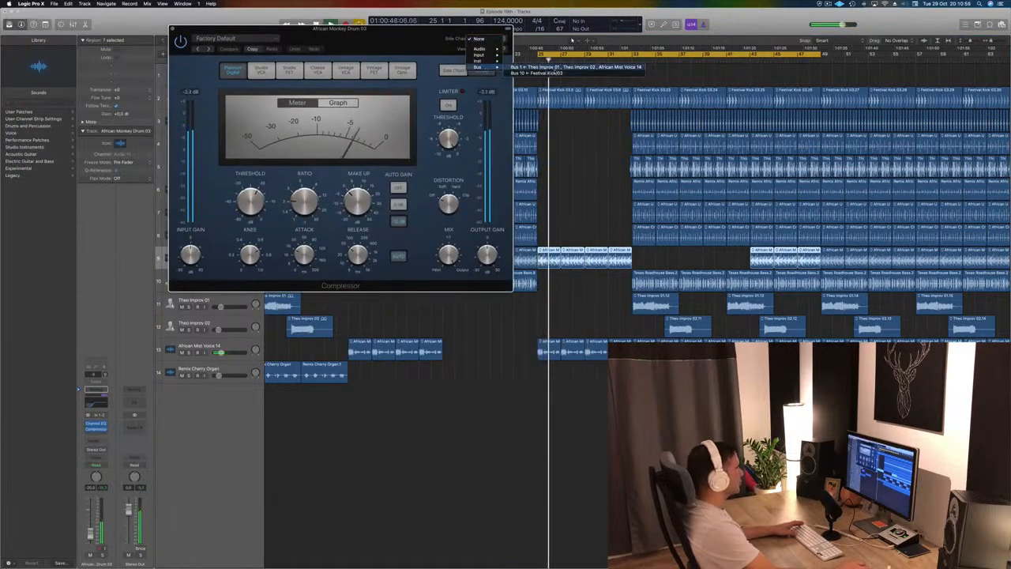
left_click(383, 45)
left_click_drag(383, 46, 452, 50)
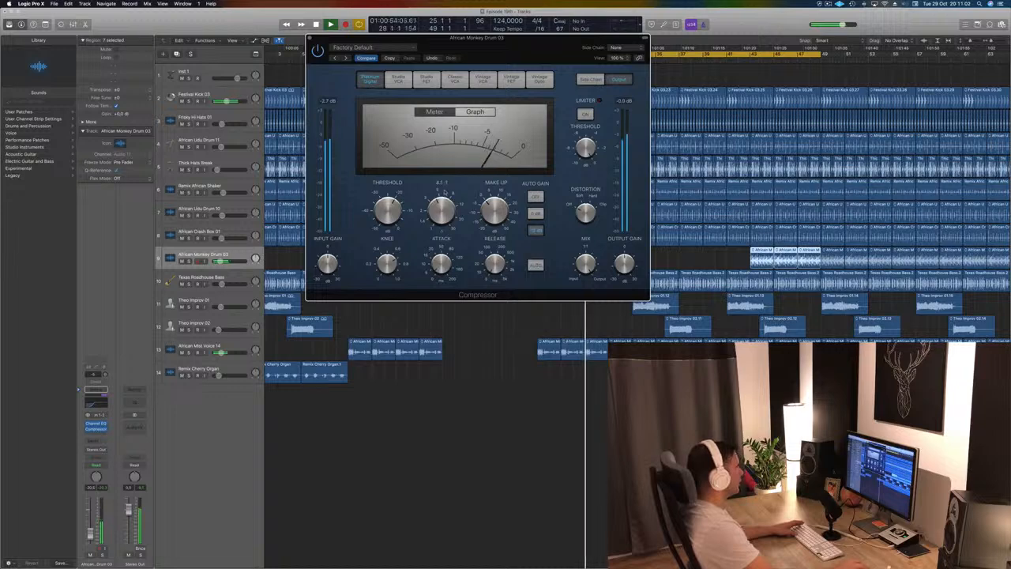
left_click(615, 47)
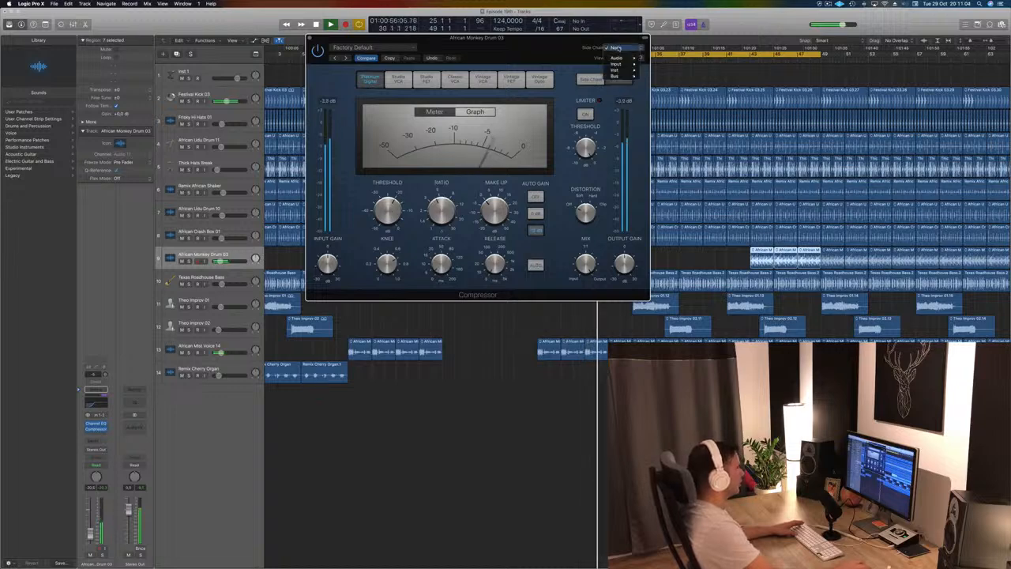
mouse_move(615, 76)
left_click(672, 82)
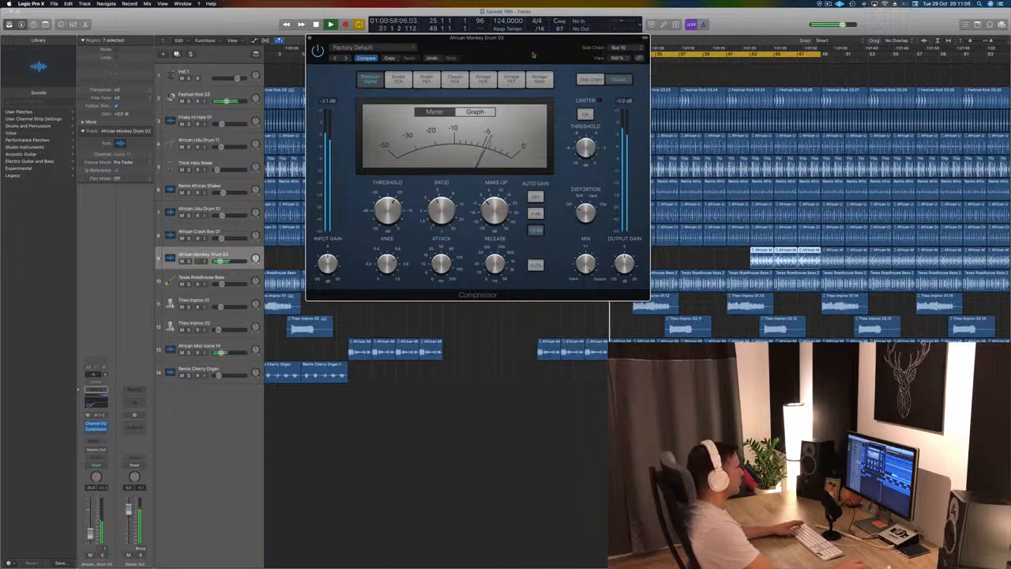
- Switch the compressor display to the gain reduction graph and adjust the threshold and ratio while the breakdown plays
left_click_drag(521, 44, 588, 56)
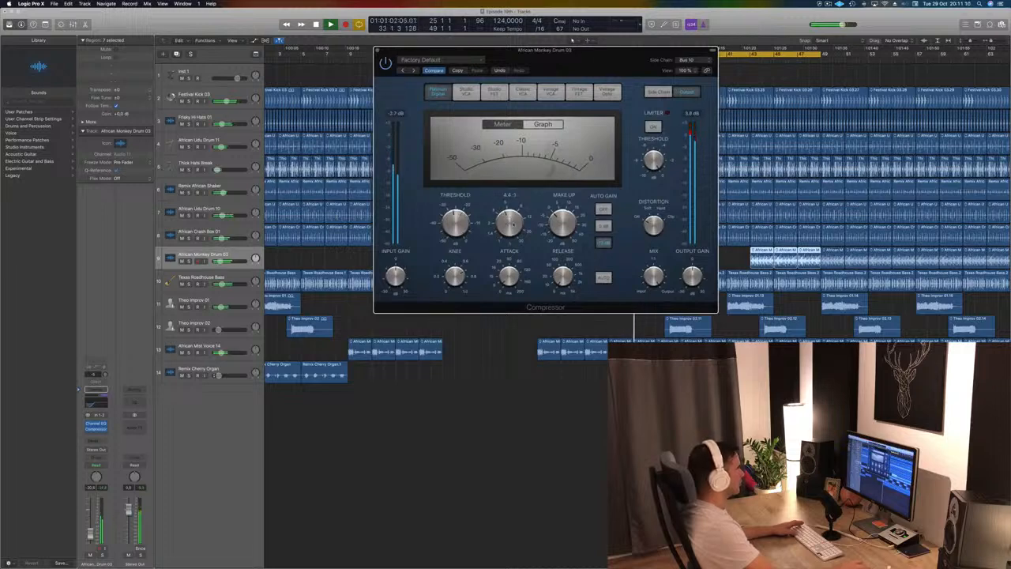
key("space")
left_click_drag(604, 55, 505, 95)
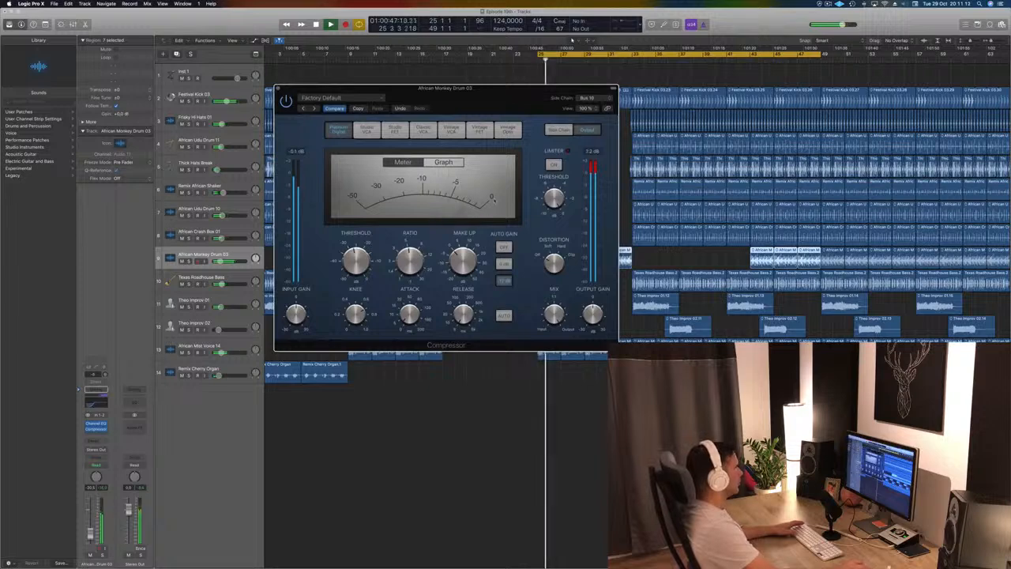
key("space")
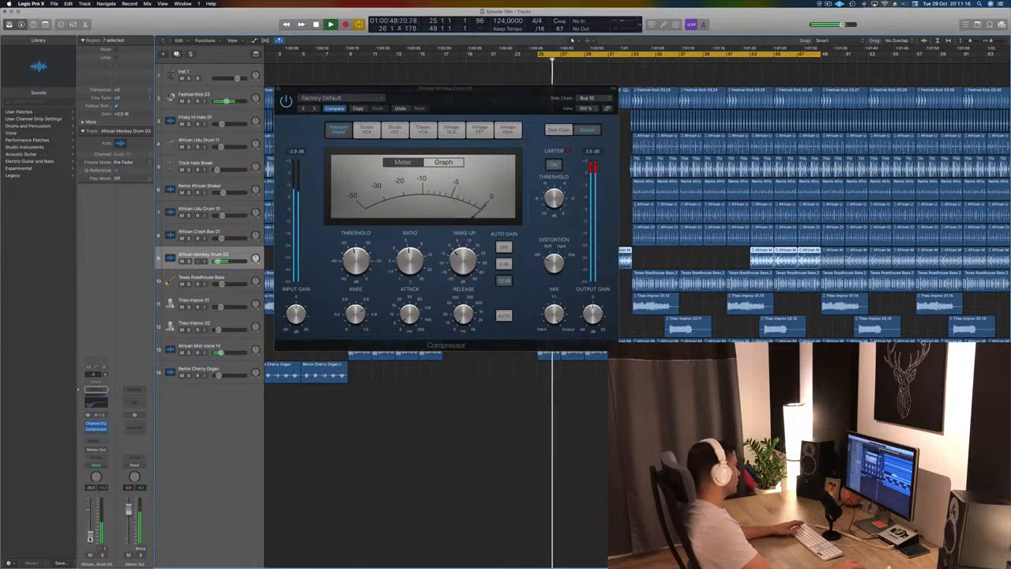
left_click(444, 162)
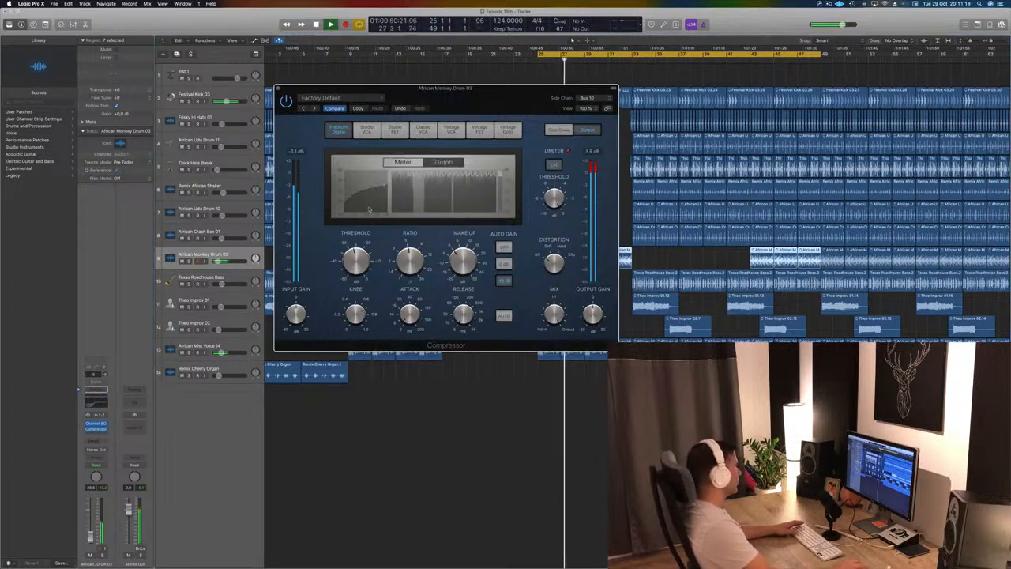
mouse_move(403, 266)
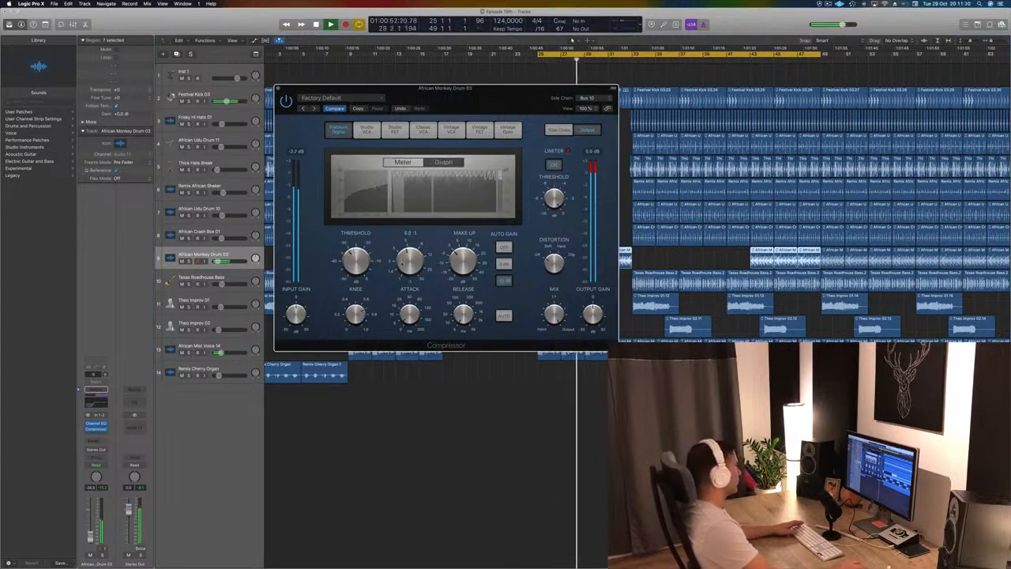
left_click_drag(404, 266, 406, 263)
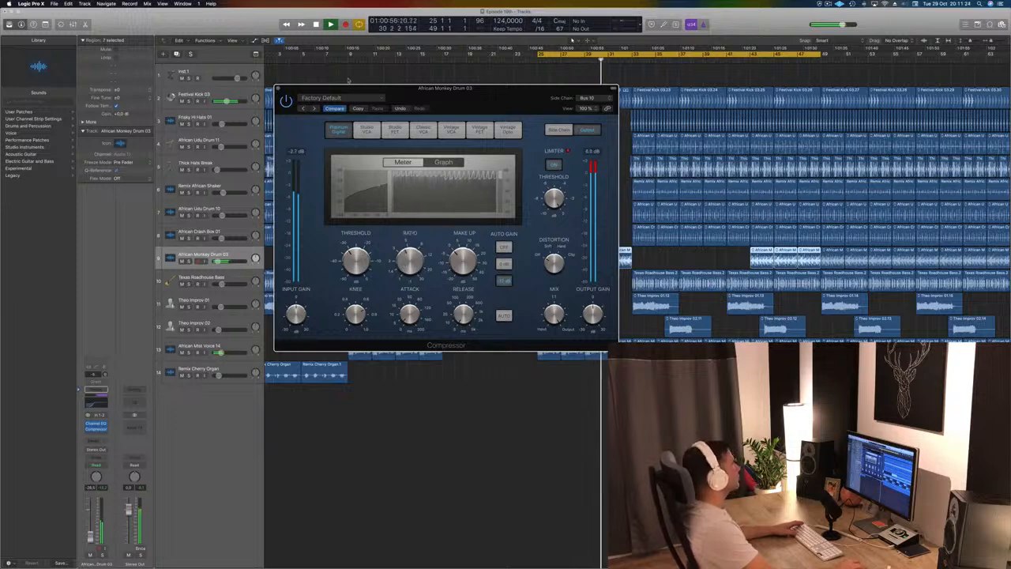
- Close the compressor, play the breakdown from bar 25 and deselect the African Monkey Drum 03 regions
left_click(278, 89)
key("space")
key("space")
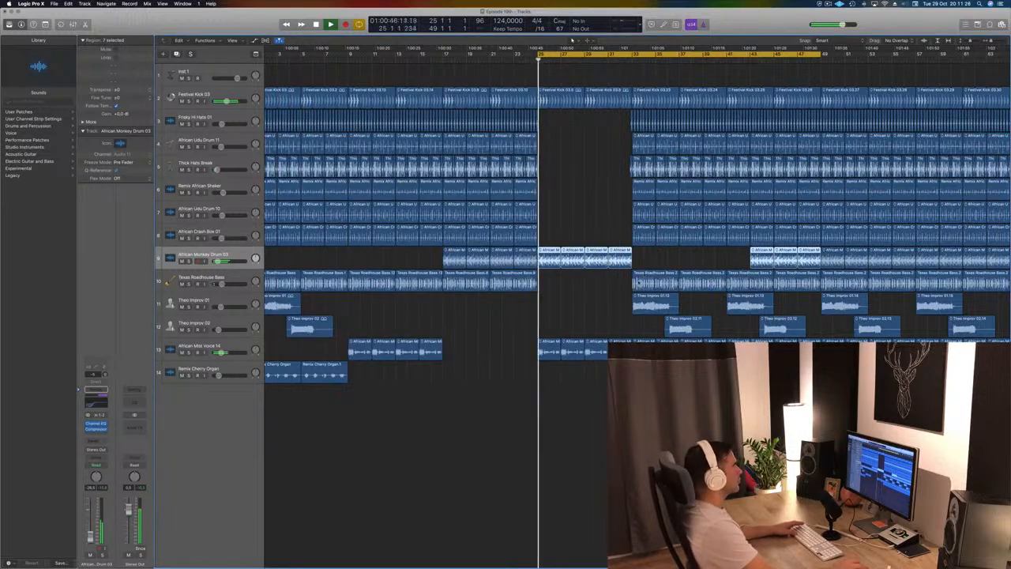
left_click(579, 318)
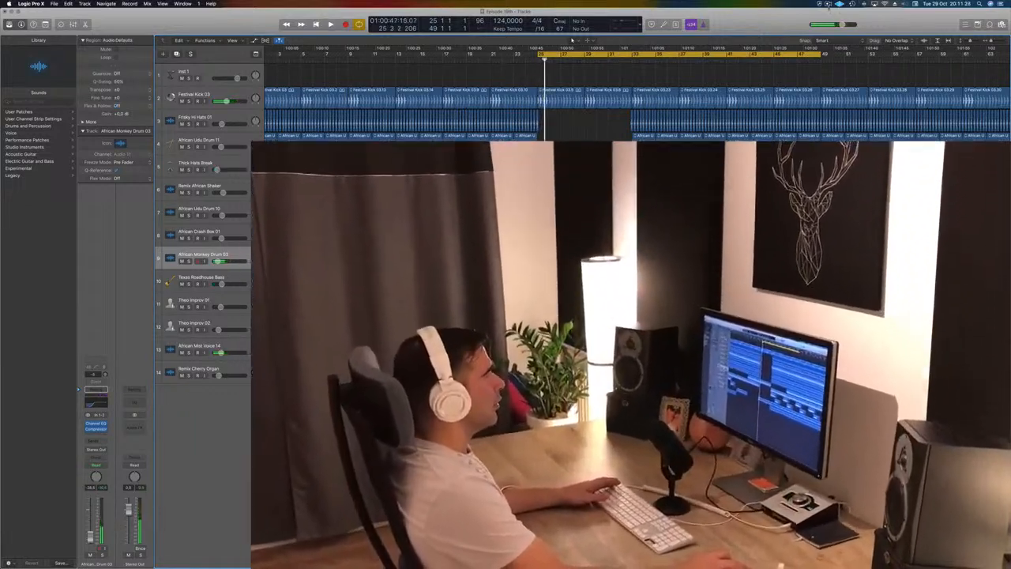